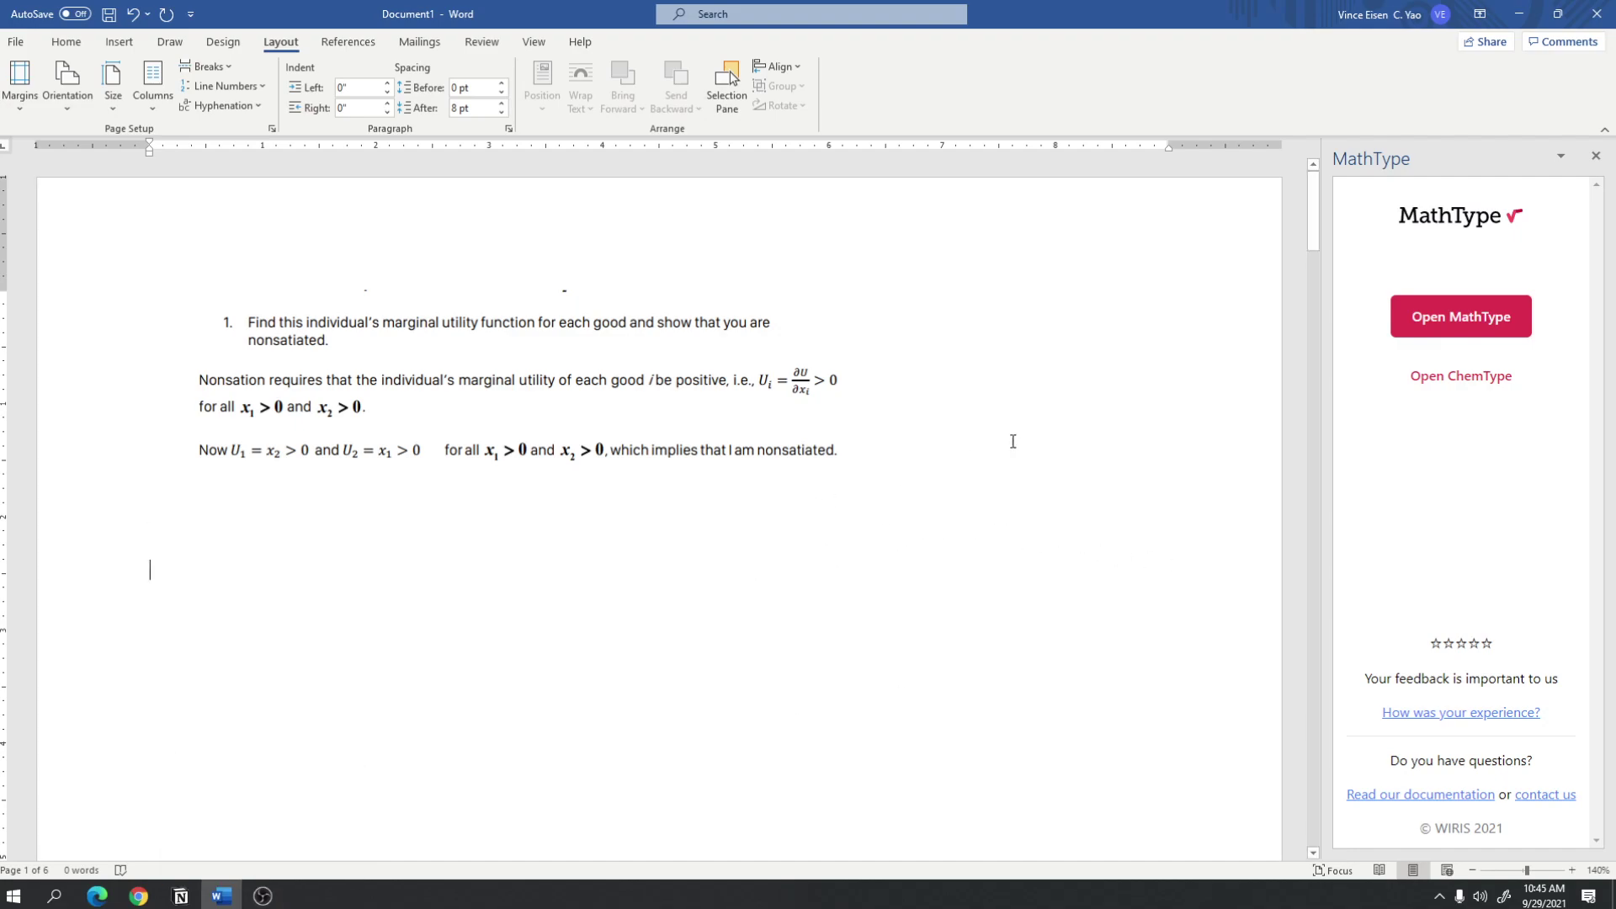
Open the MathType equation editor from the Home tab's MathType pane and move it to the lower right.
click(67, 44)
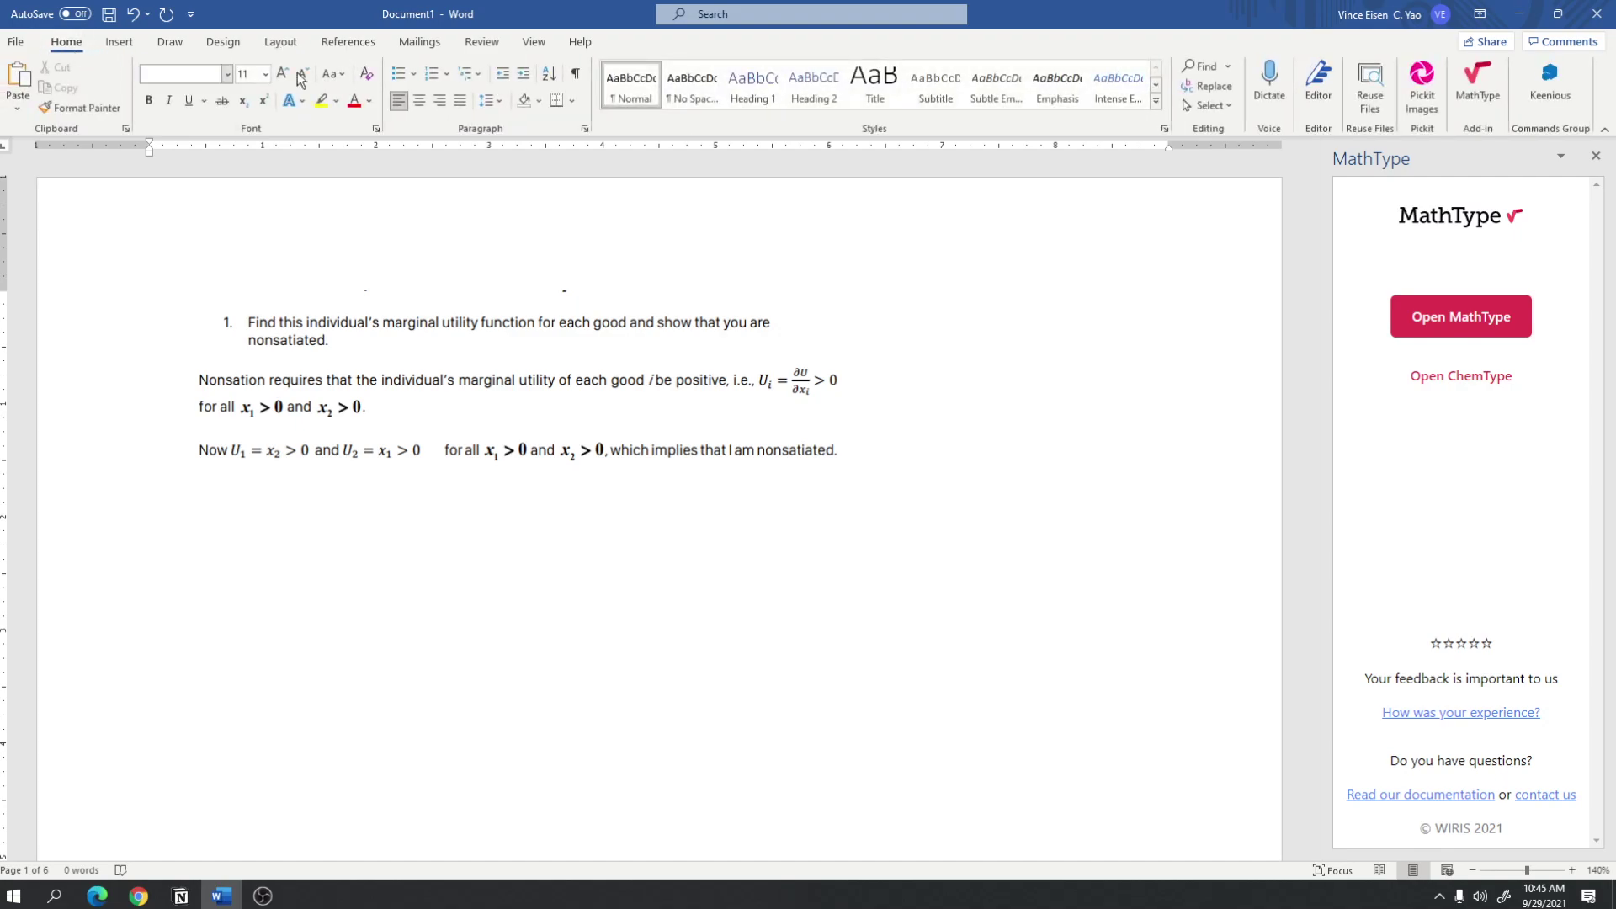
click(1478, 91)
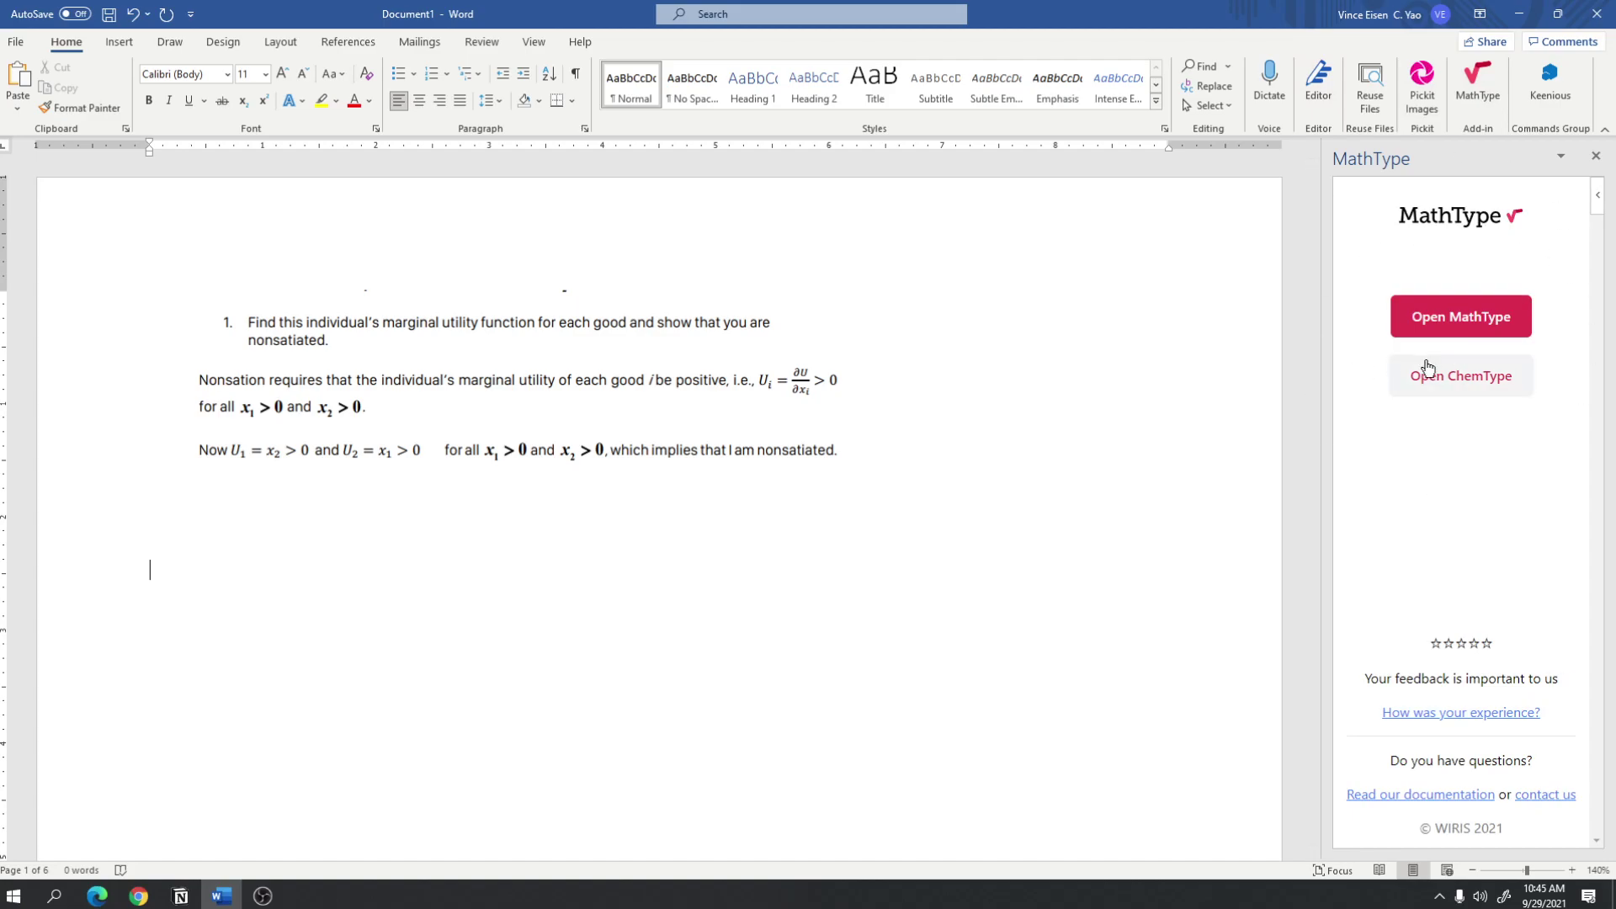
click(1483, 324)
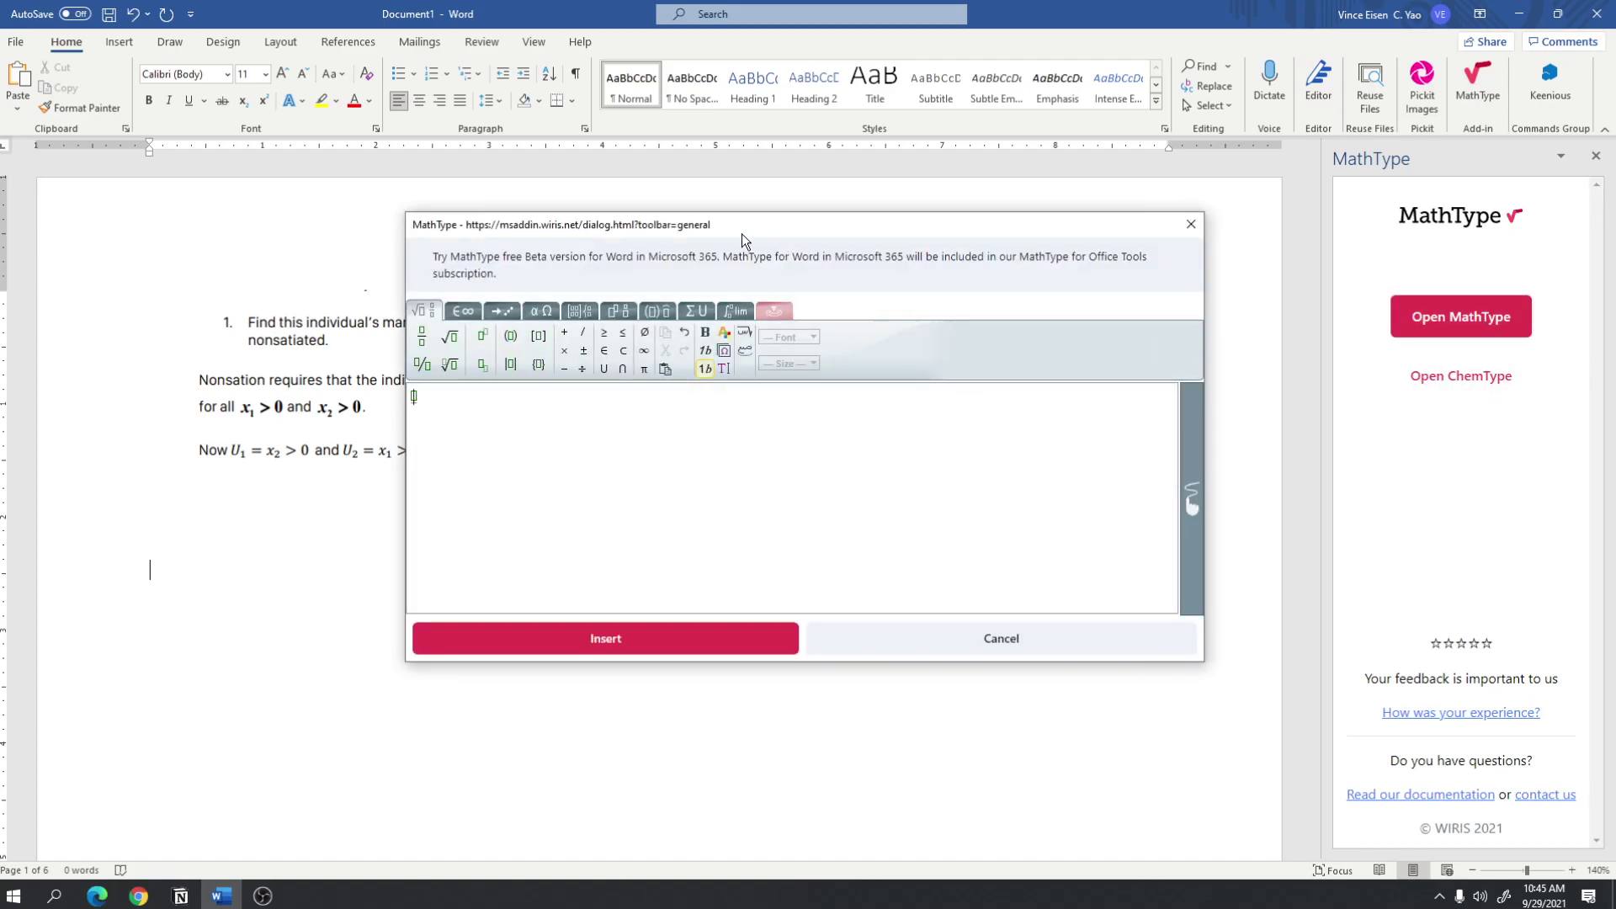
drag(744, 233, 1184, 377)
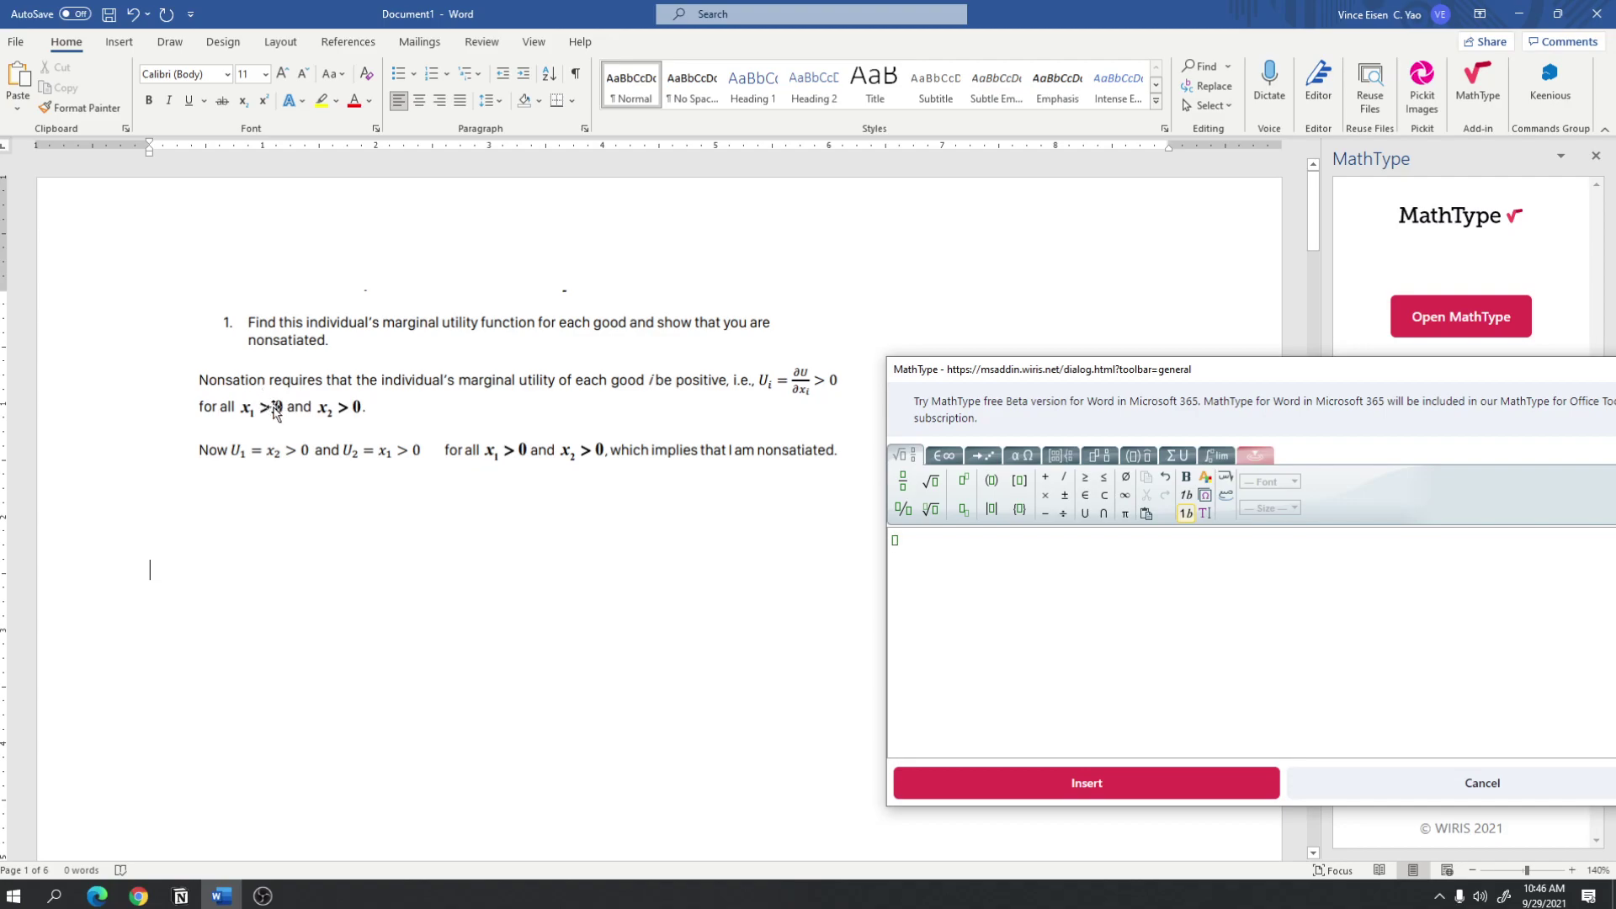
drag(972, 370, 1000, 389)
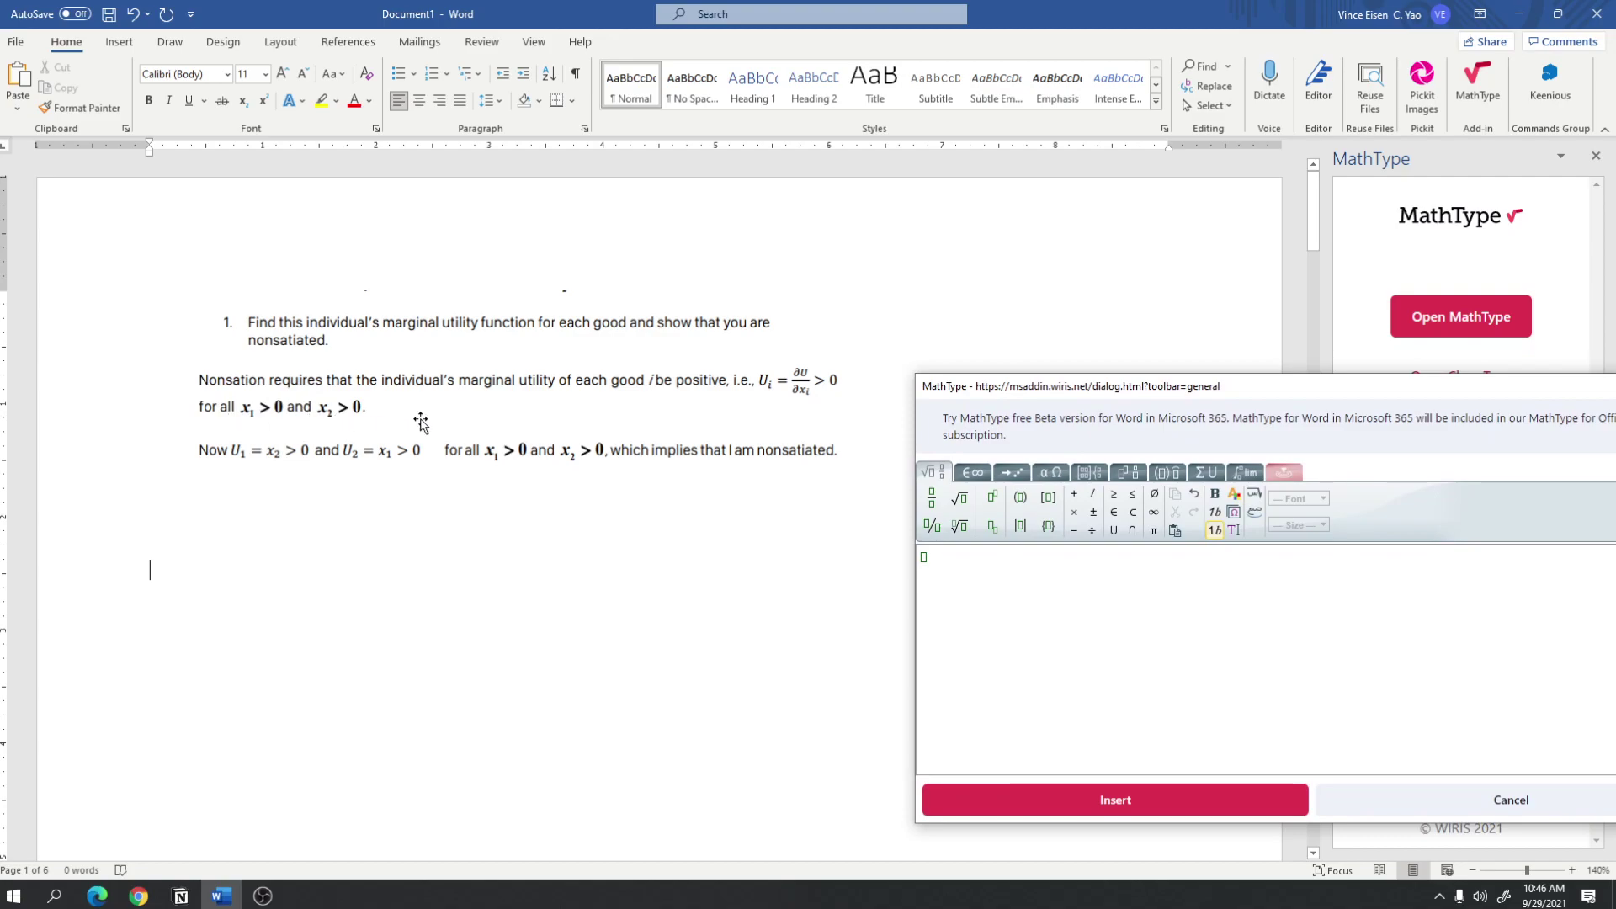
On the empty line, type 'Nonsatiation requires that the individual's marginal utility of each good i be positive, i.e.,' with i italic.
click(265, 566)
text(Nonsatiation require)
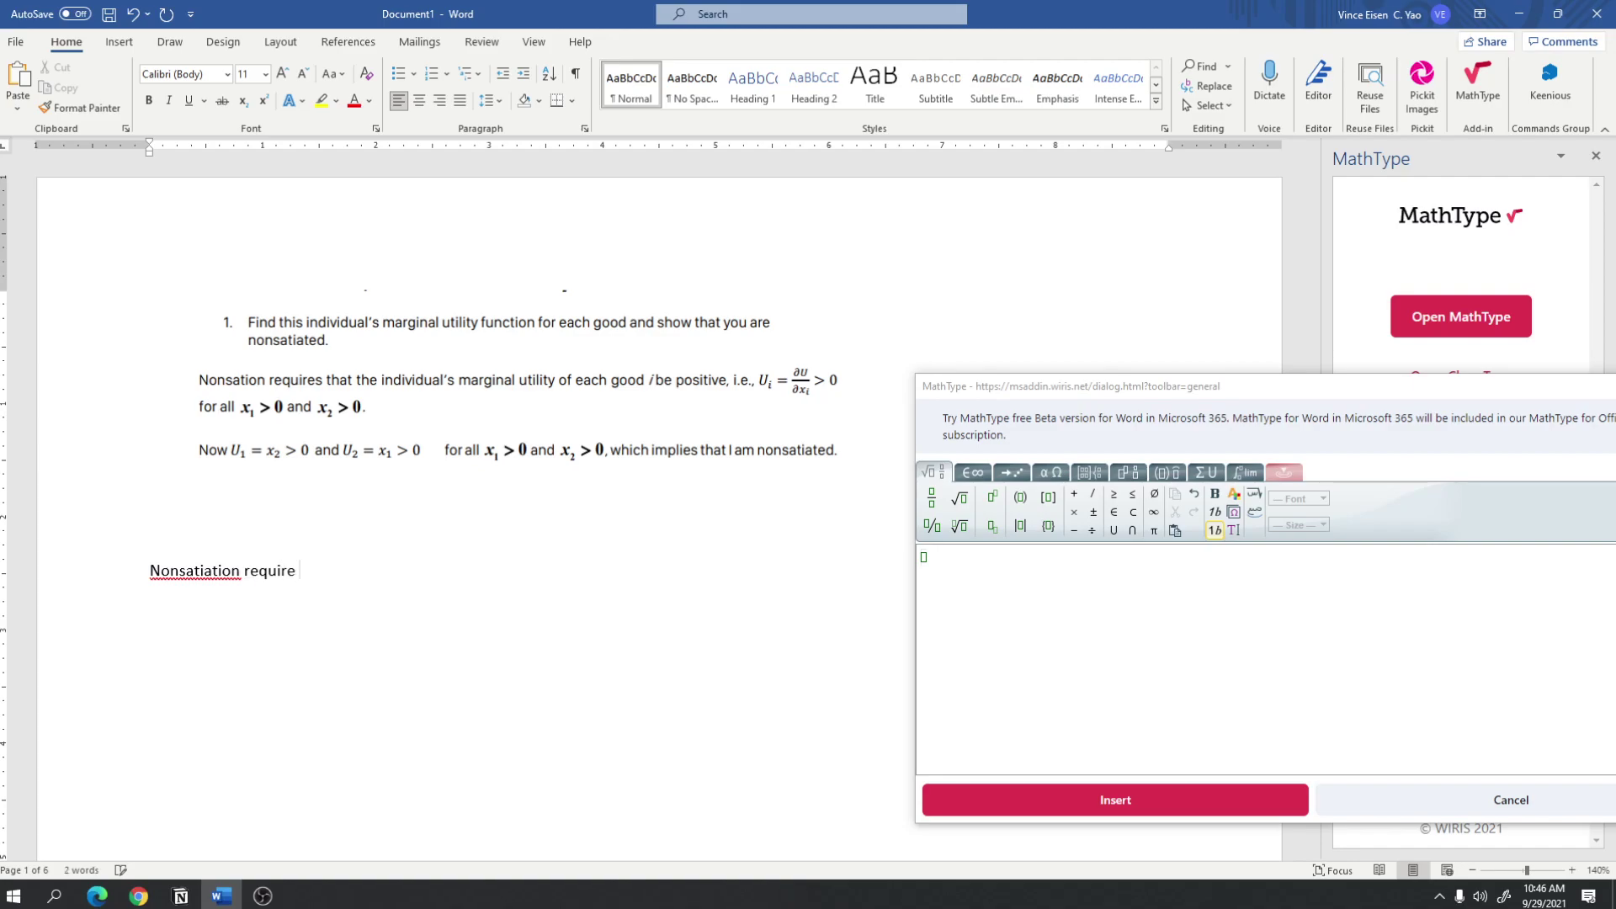
text(sss that the individual's marginal utiliy)
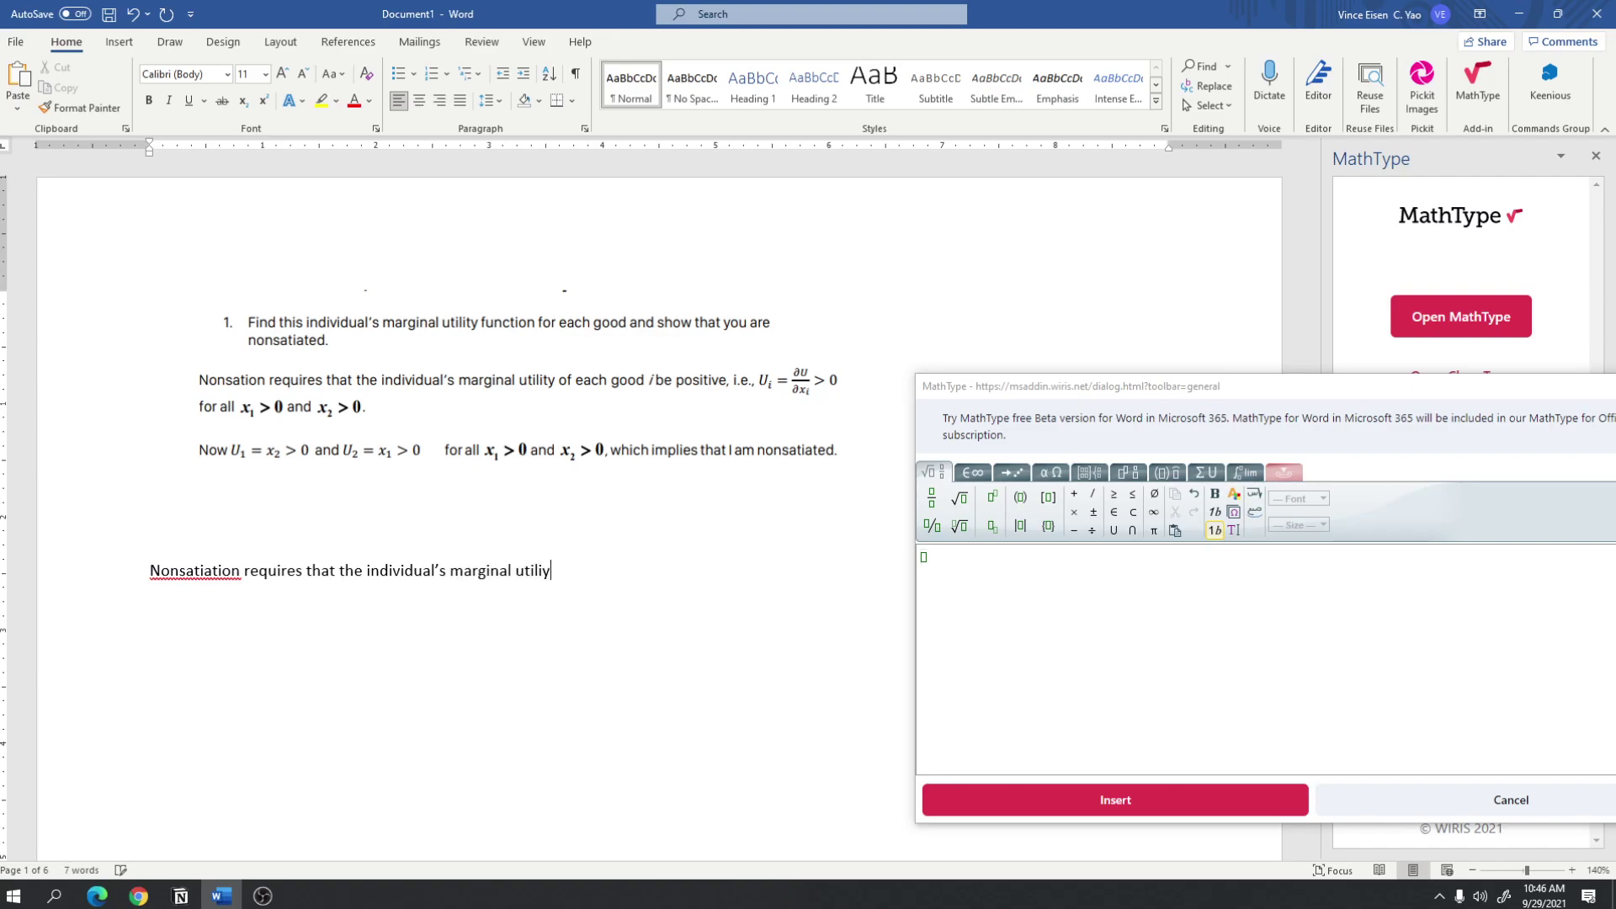
key(BackSpace)
text(ty of each good)
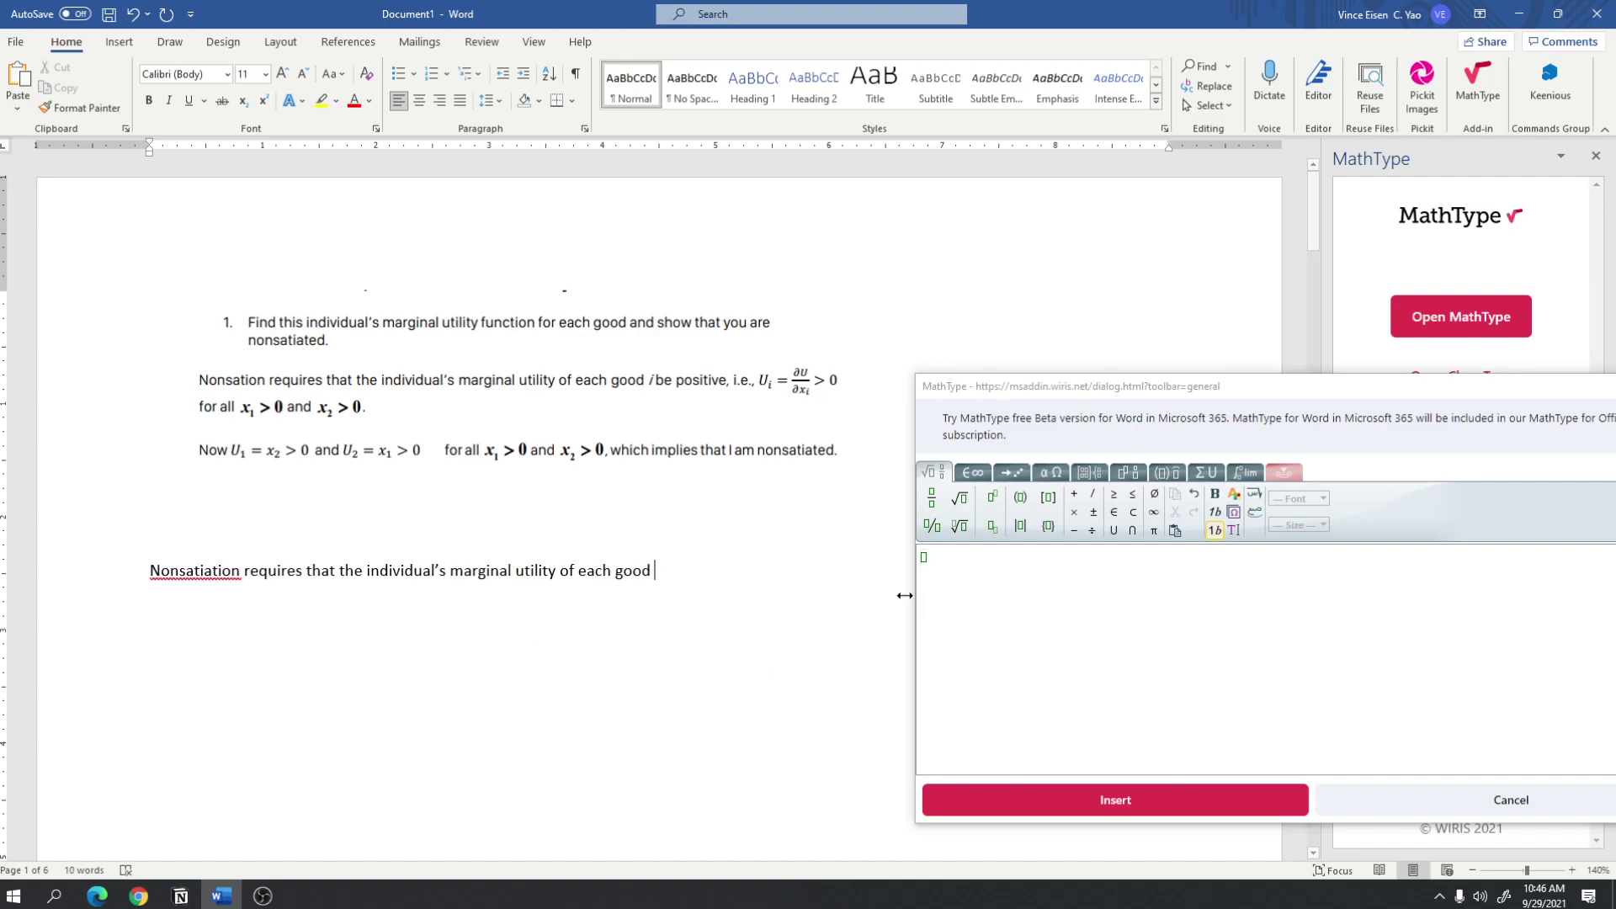
key(ctrl+i)
text(I)
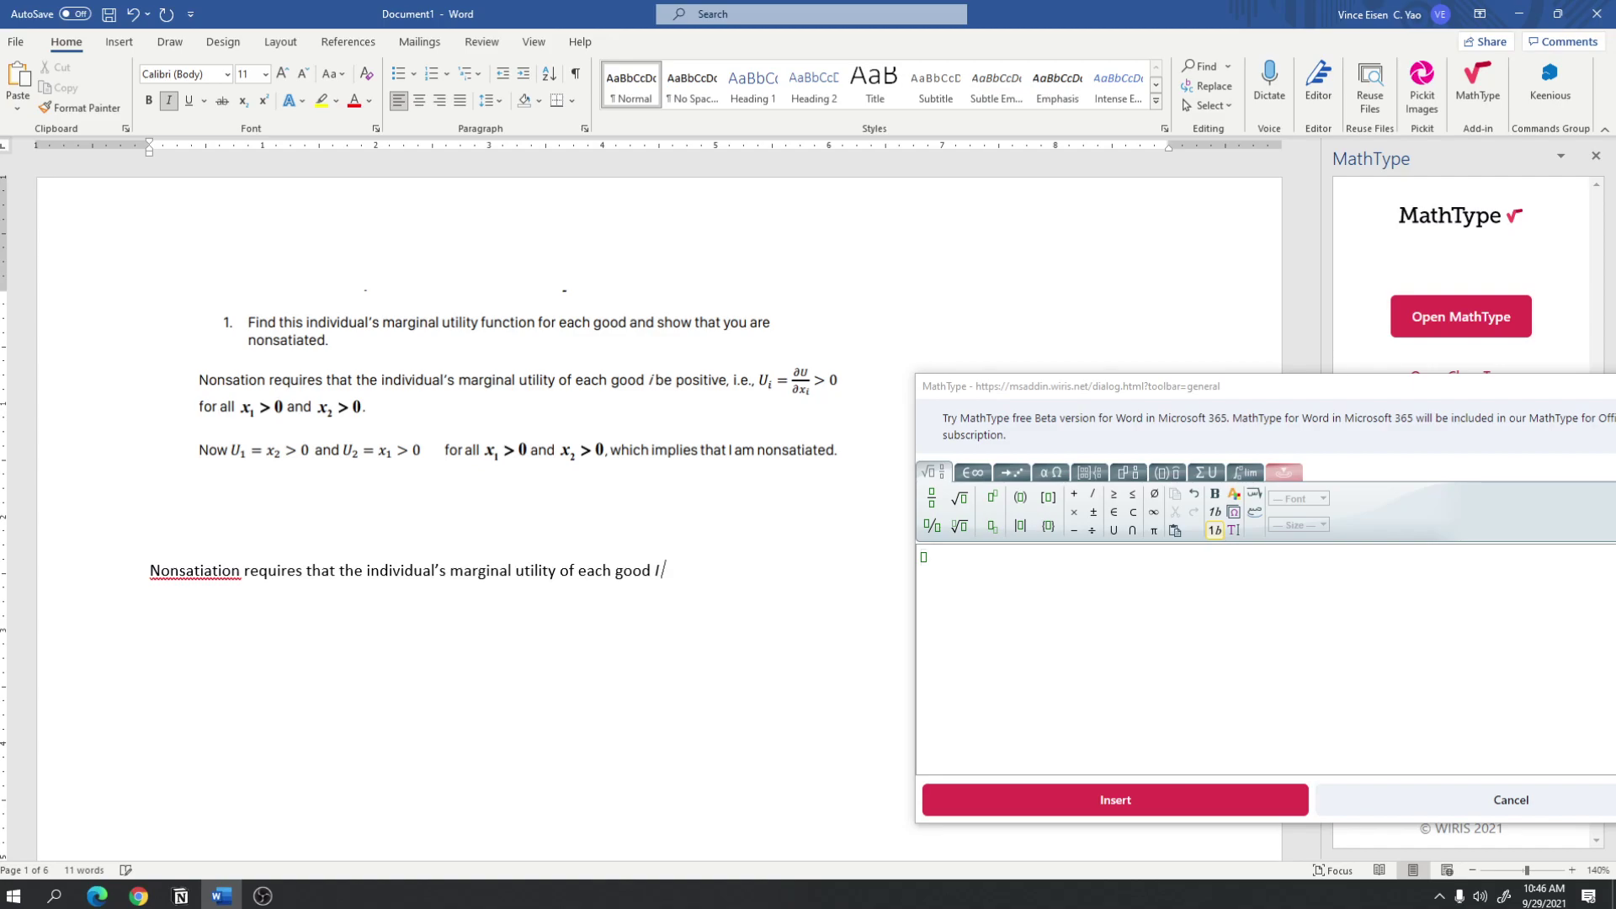
key(BackSpace)
key(ctrl+i)
text(be positive, i.e.,)
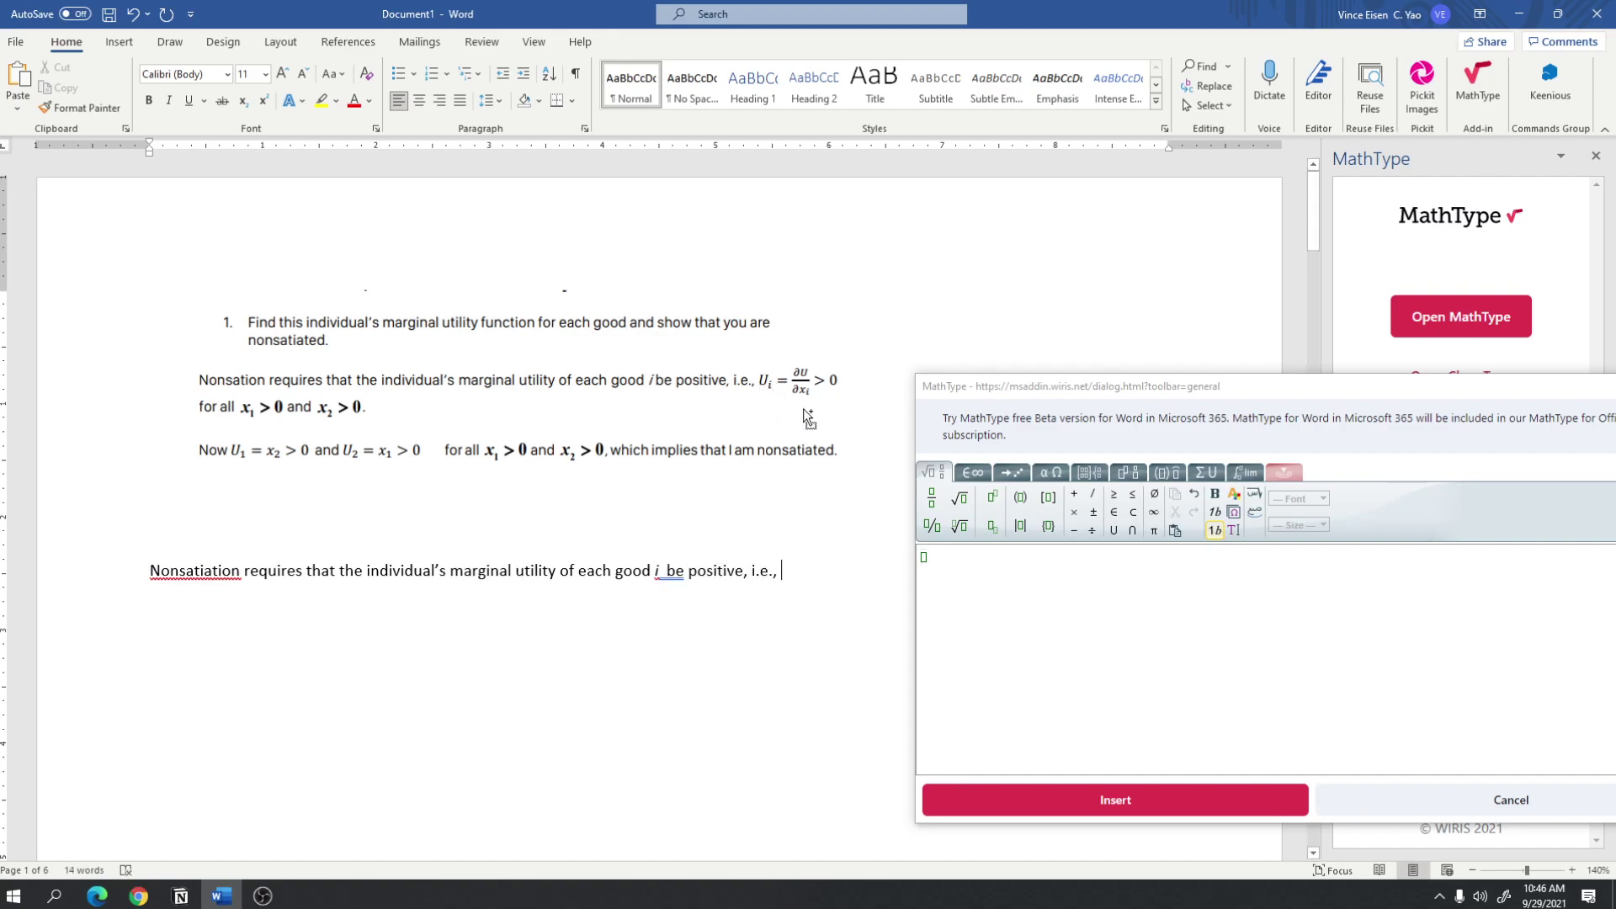
ctrl+scroll(803, 407, up, 1)
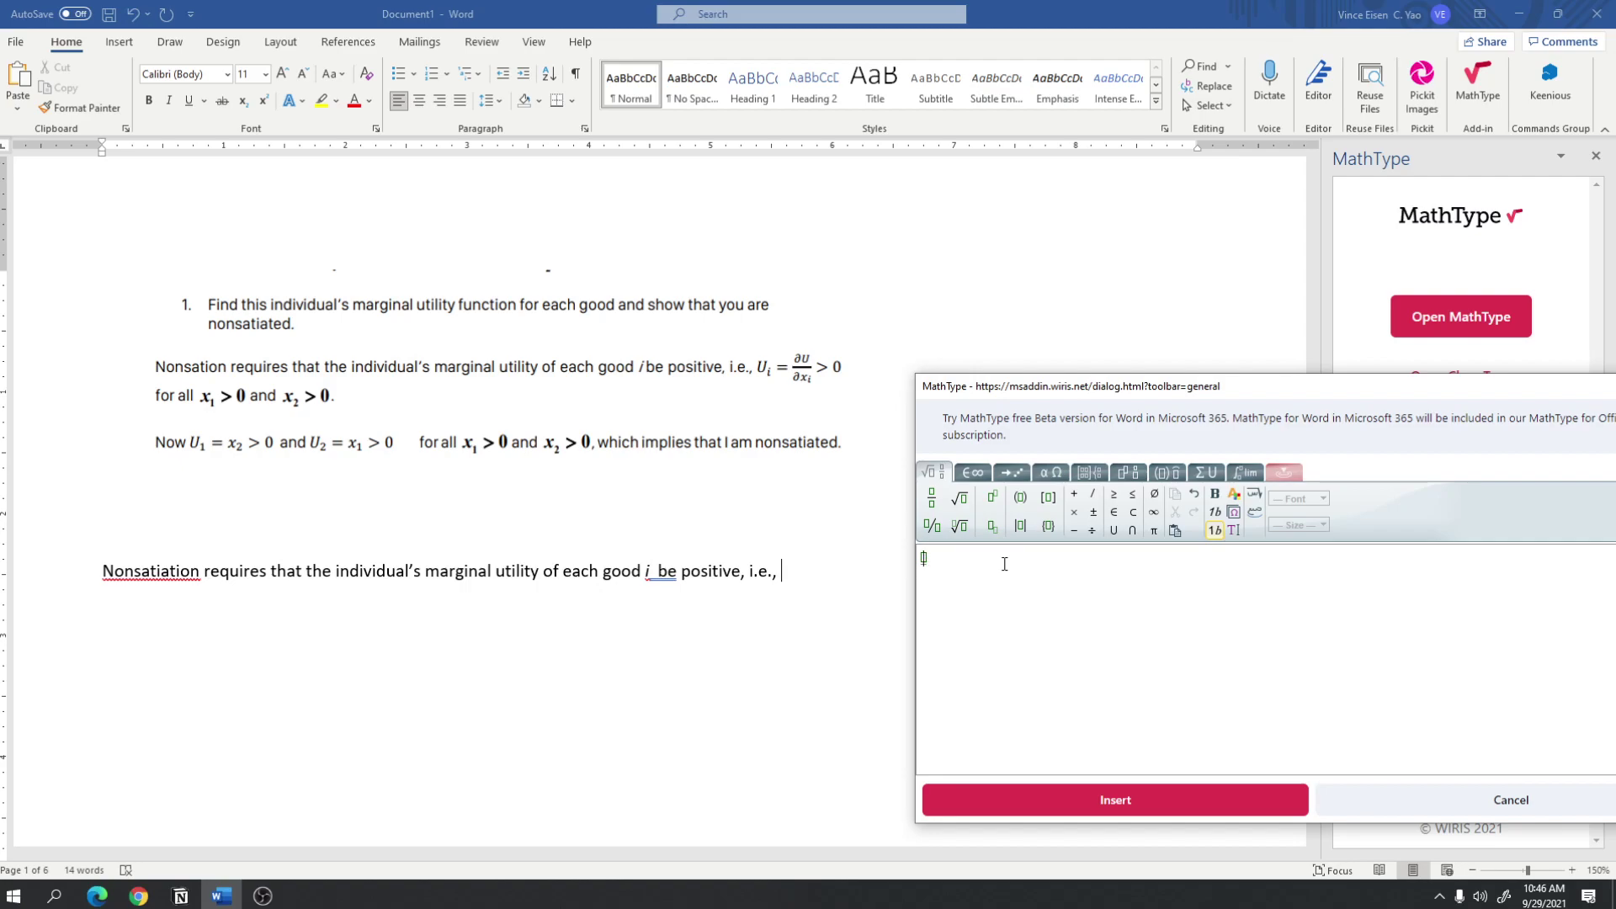
Start the MathType formula with U_i =.
text(U)
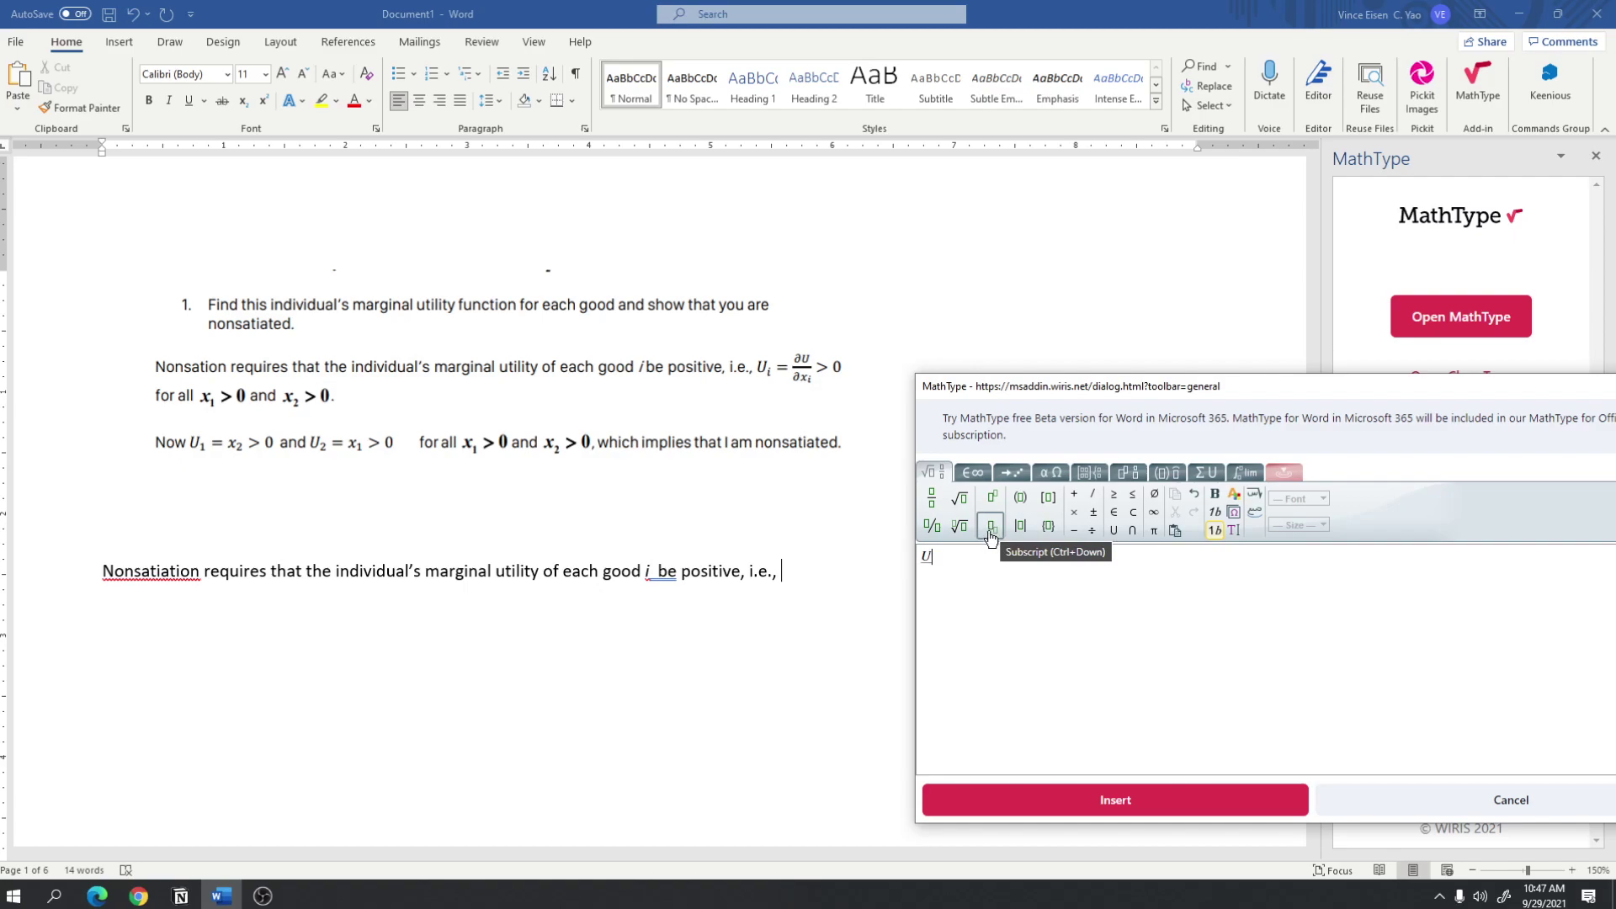
click(991, 527)
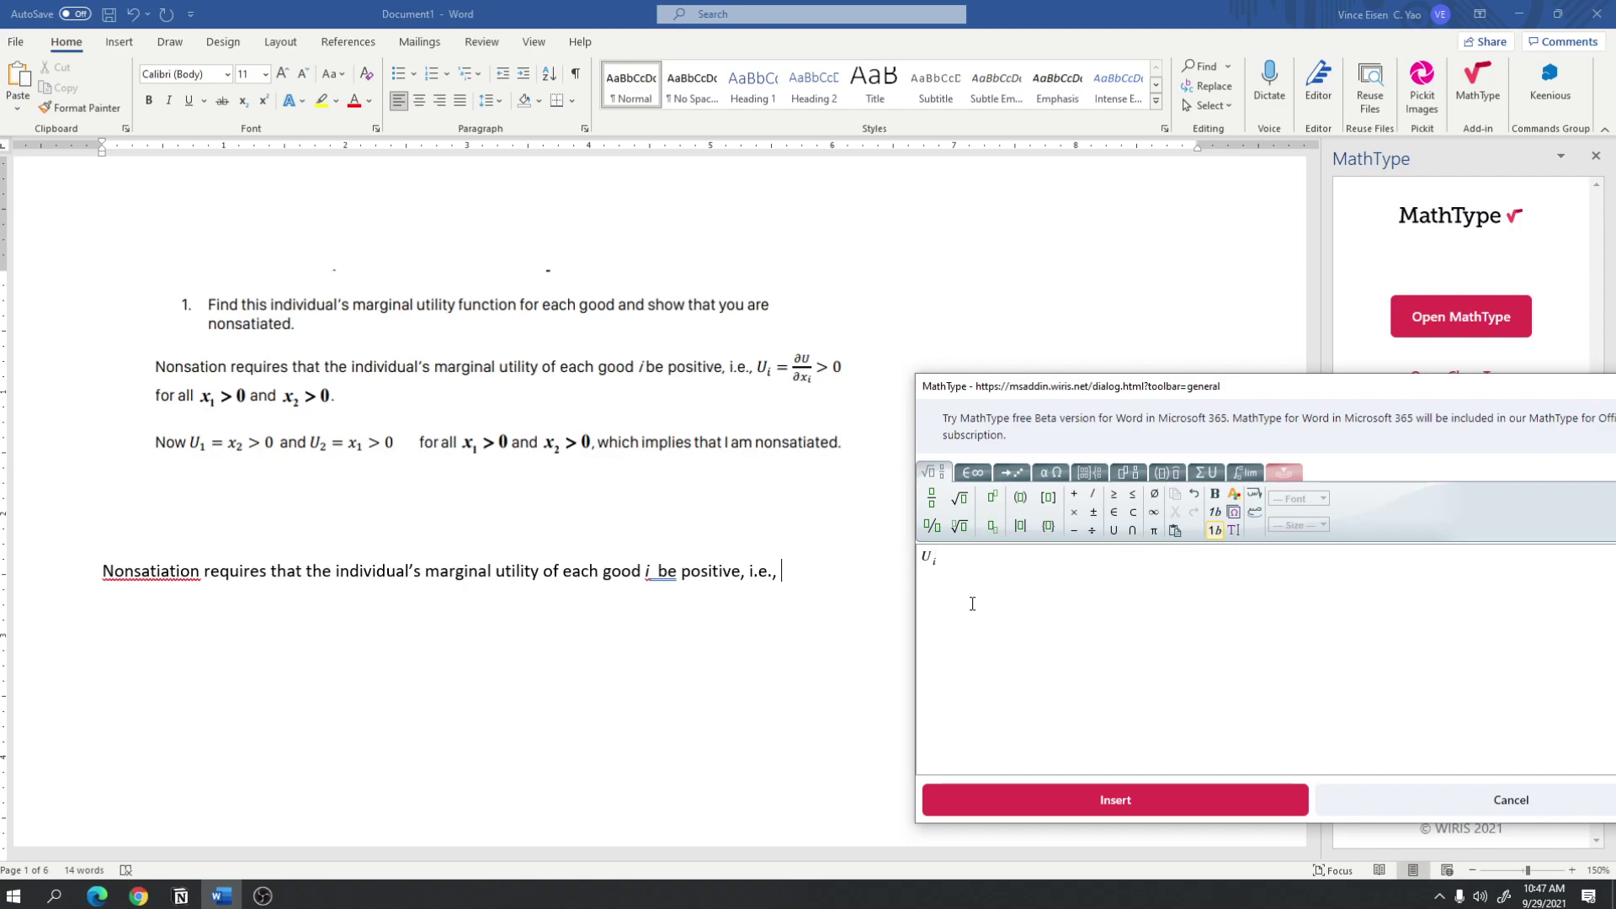
text(i)
key(Right)
text(=)
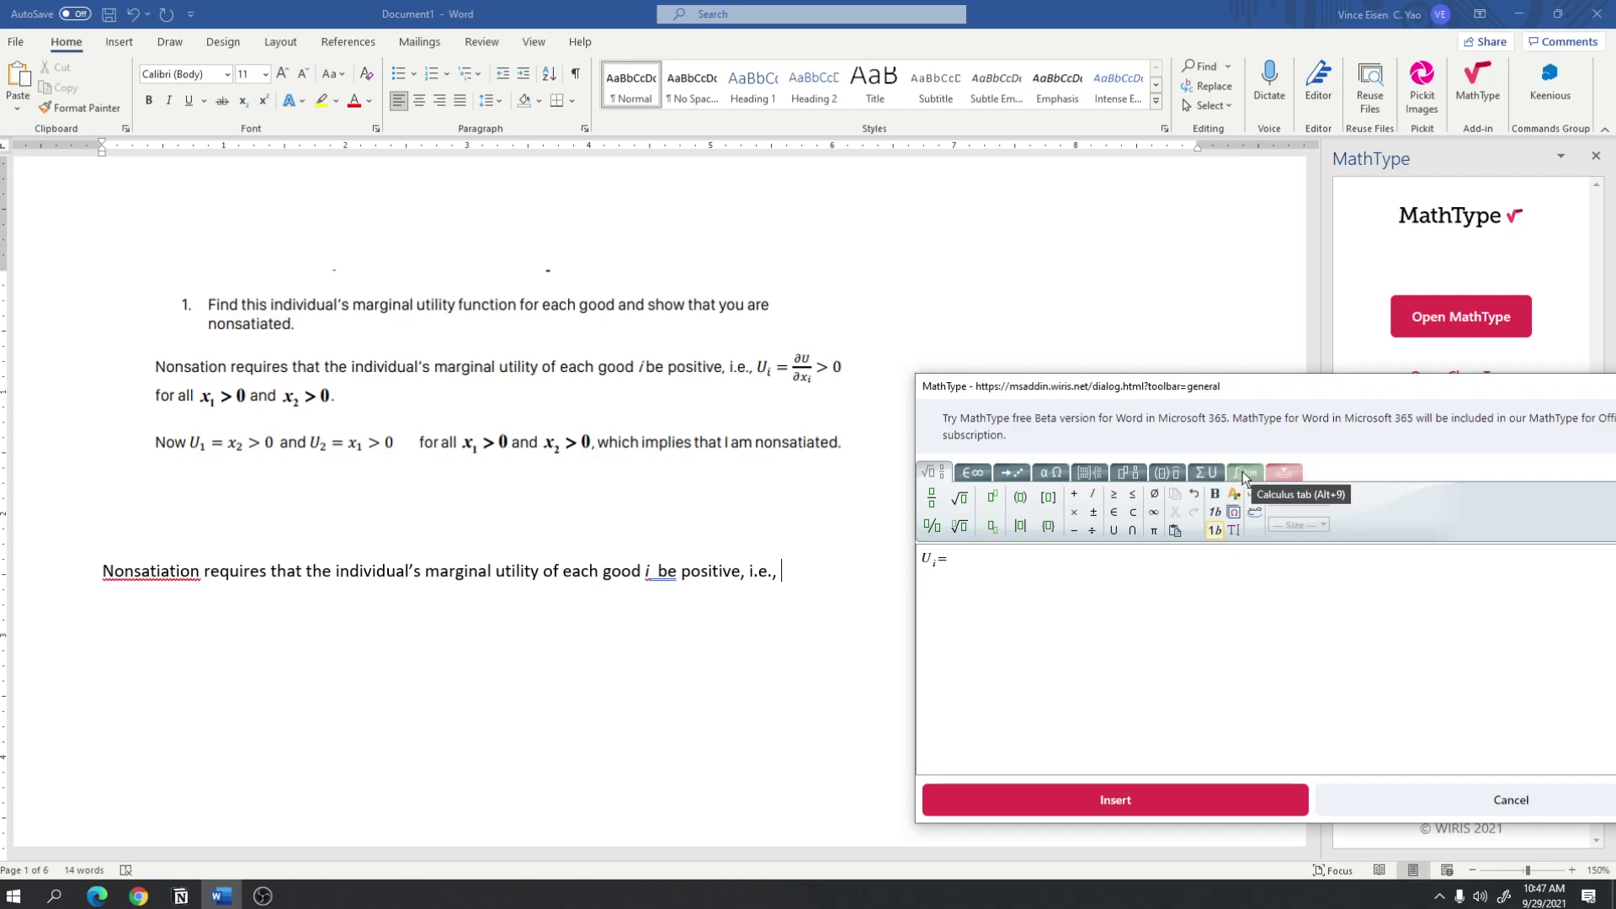
Add the partial-derivative fraction ∂U/∂x_i followed by > 0, and insert the equation.
click(1243, 474)
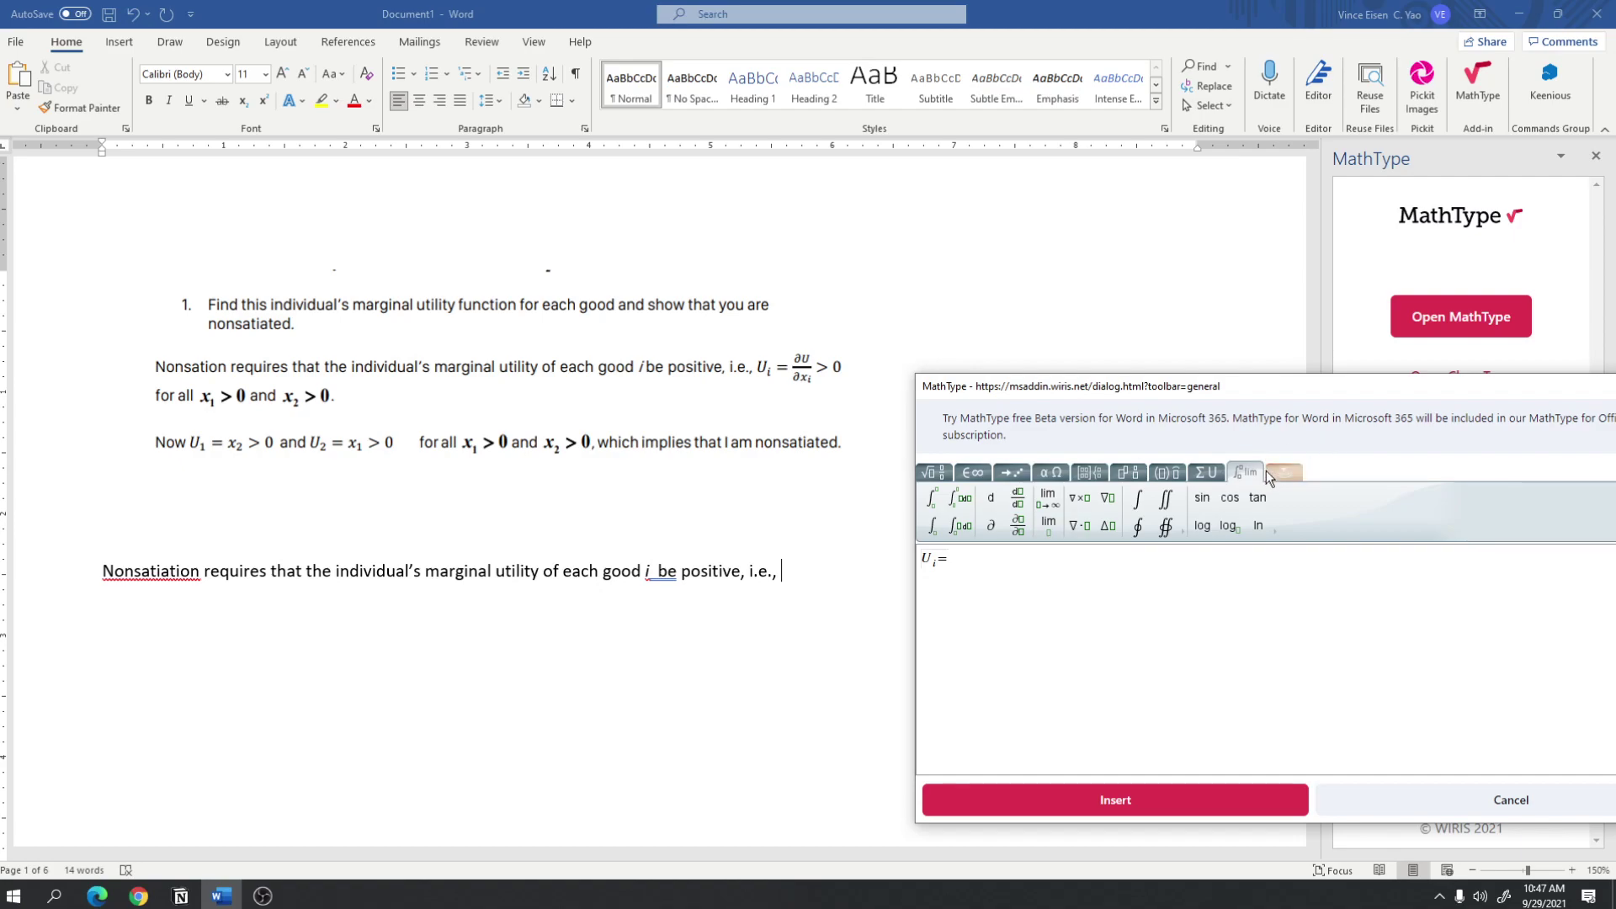
click(1017, 530)
click(964, 557)
text(U/∂x)
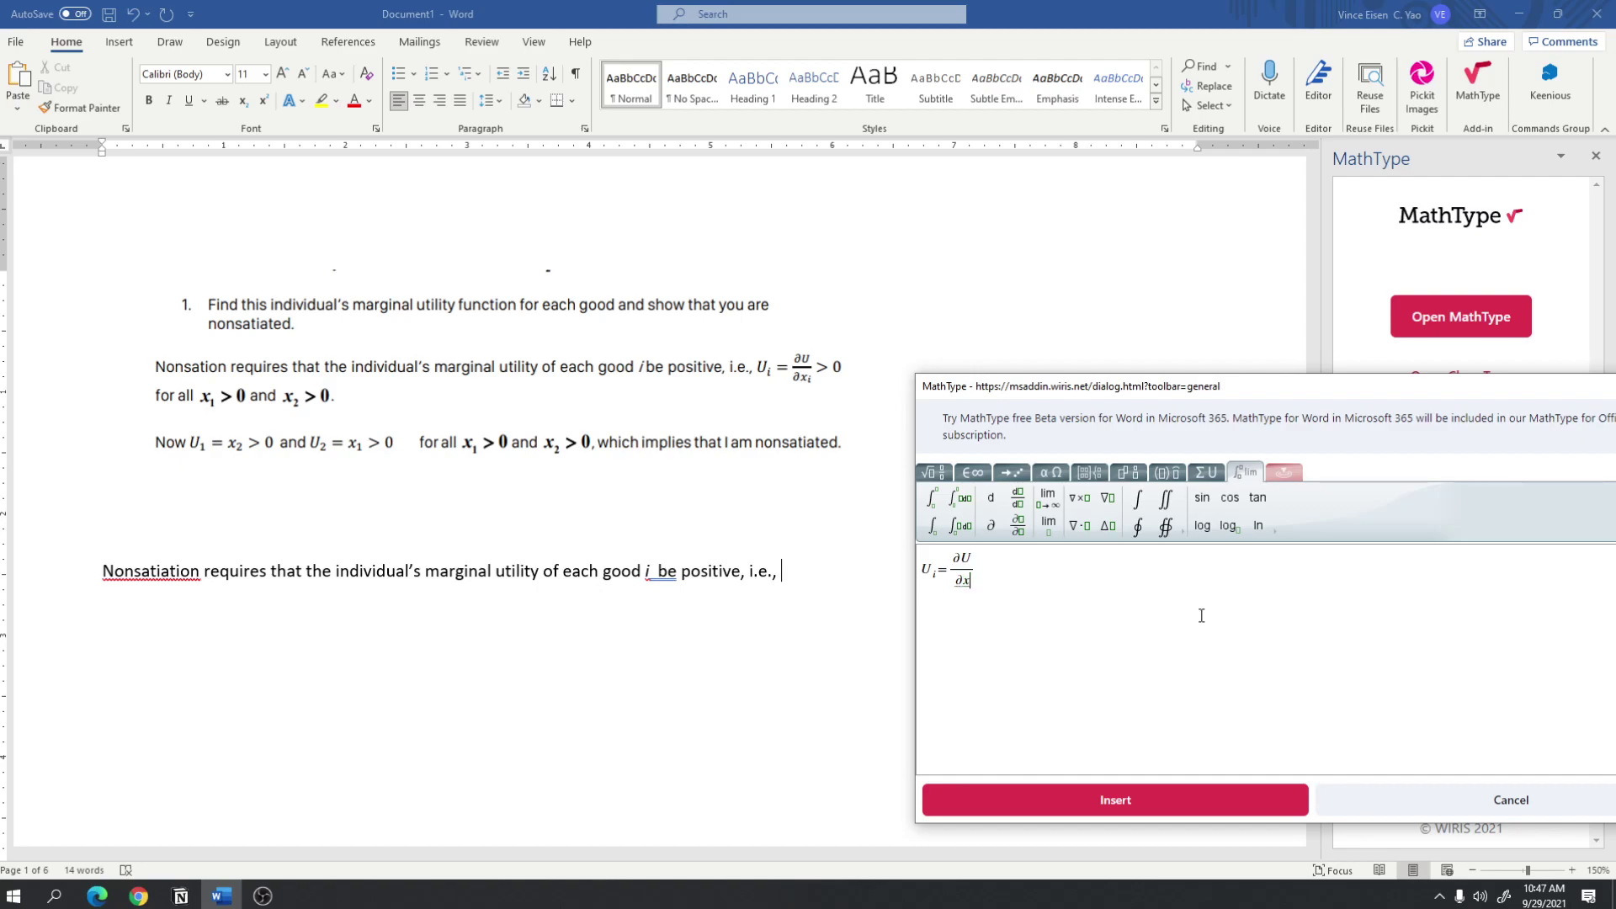
click(938, 475)
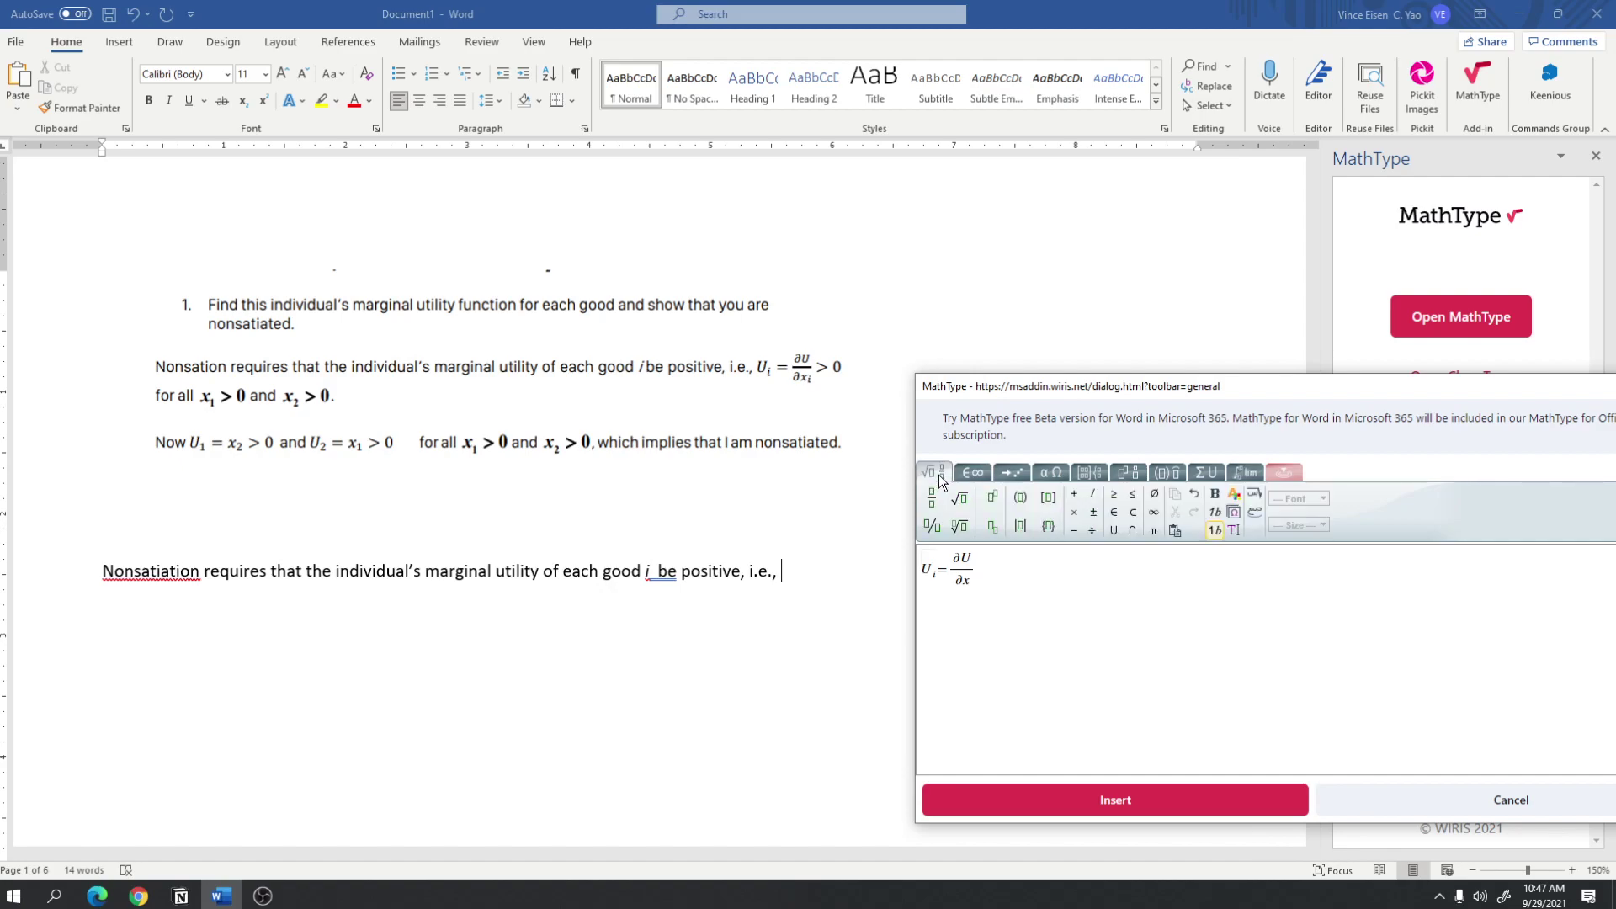
click(990, 528)
key(Right)
key(Right)
text(>0)
click(1093, 811)
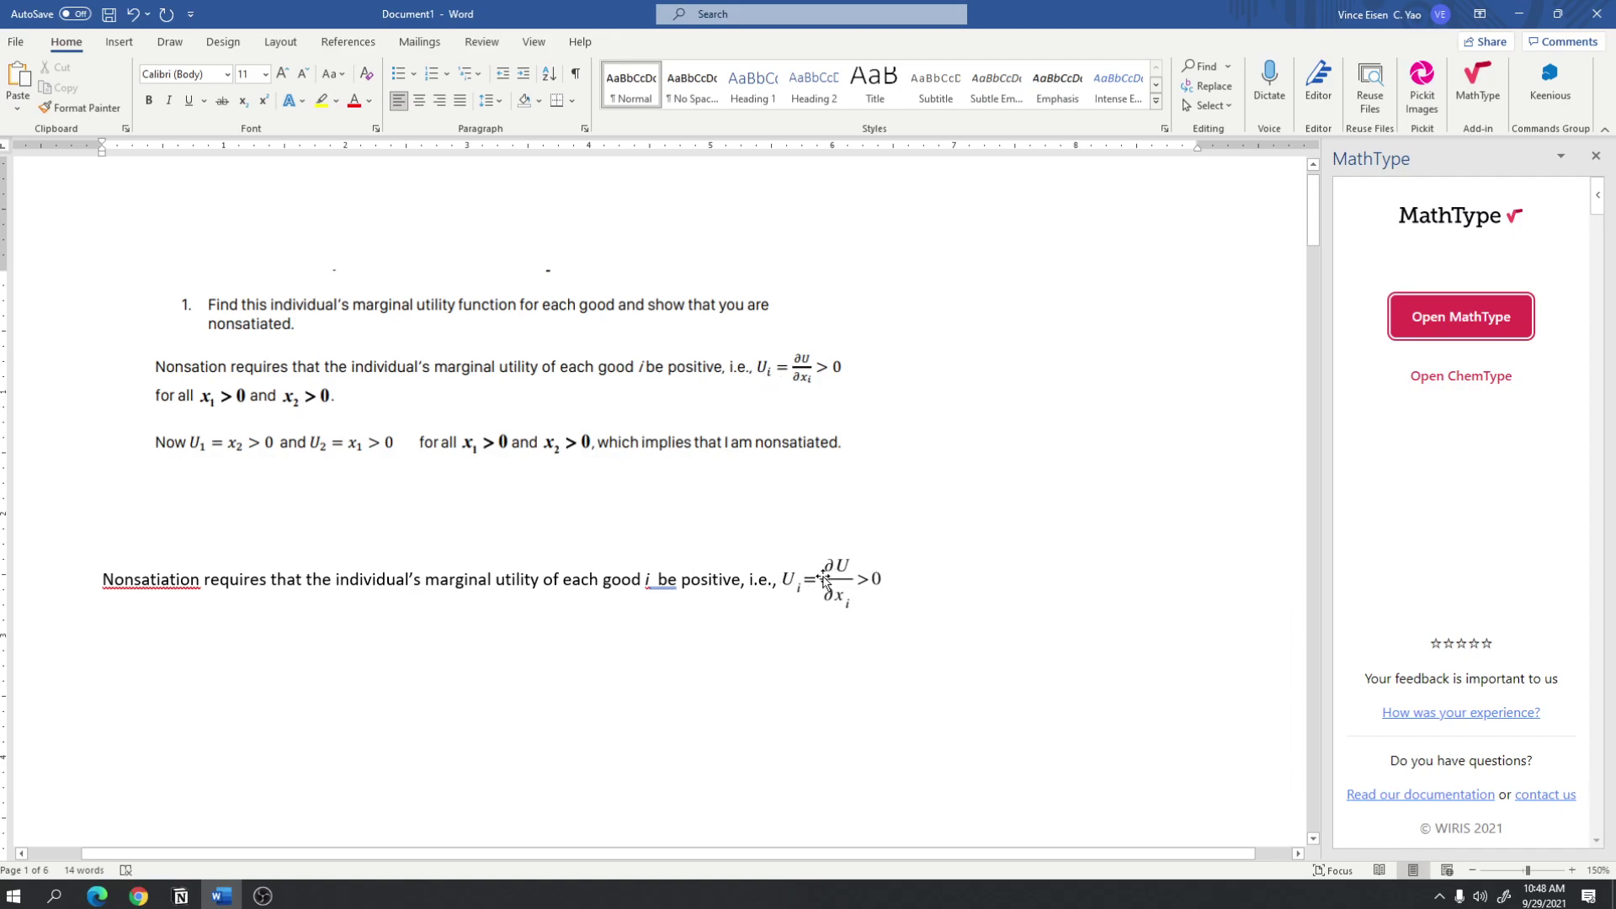
After the equation, type 'for all' and insert the equation x₁ > 0.
click(888, 573)
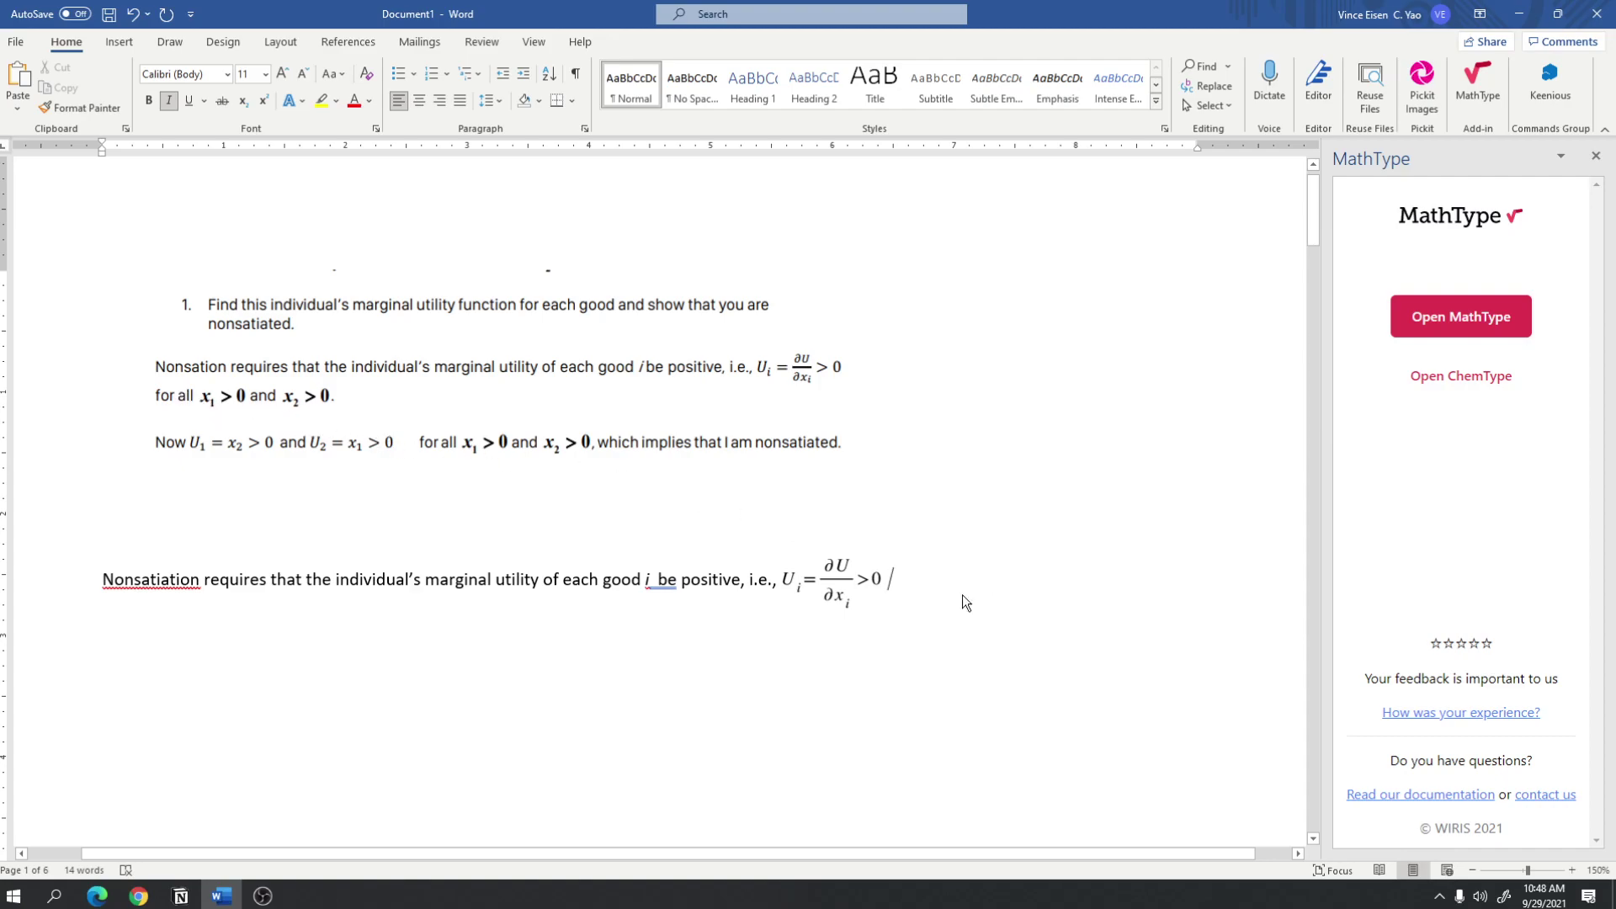
text(for all)
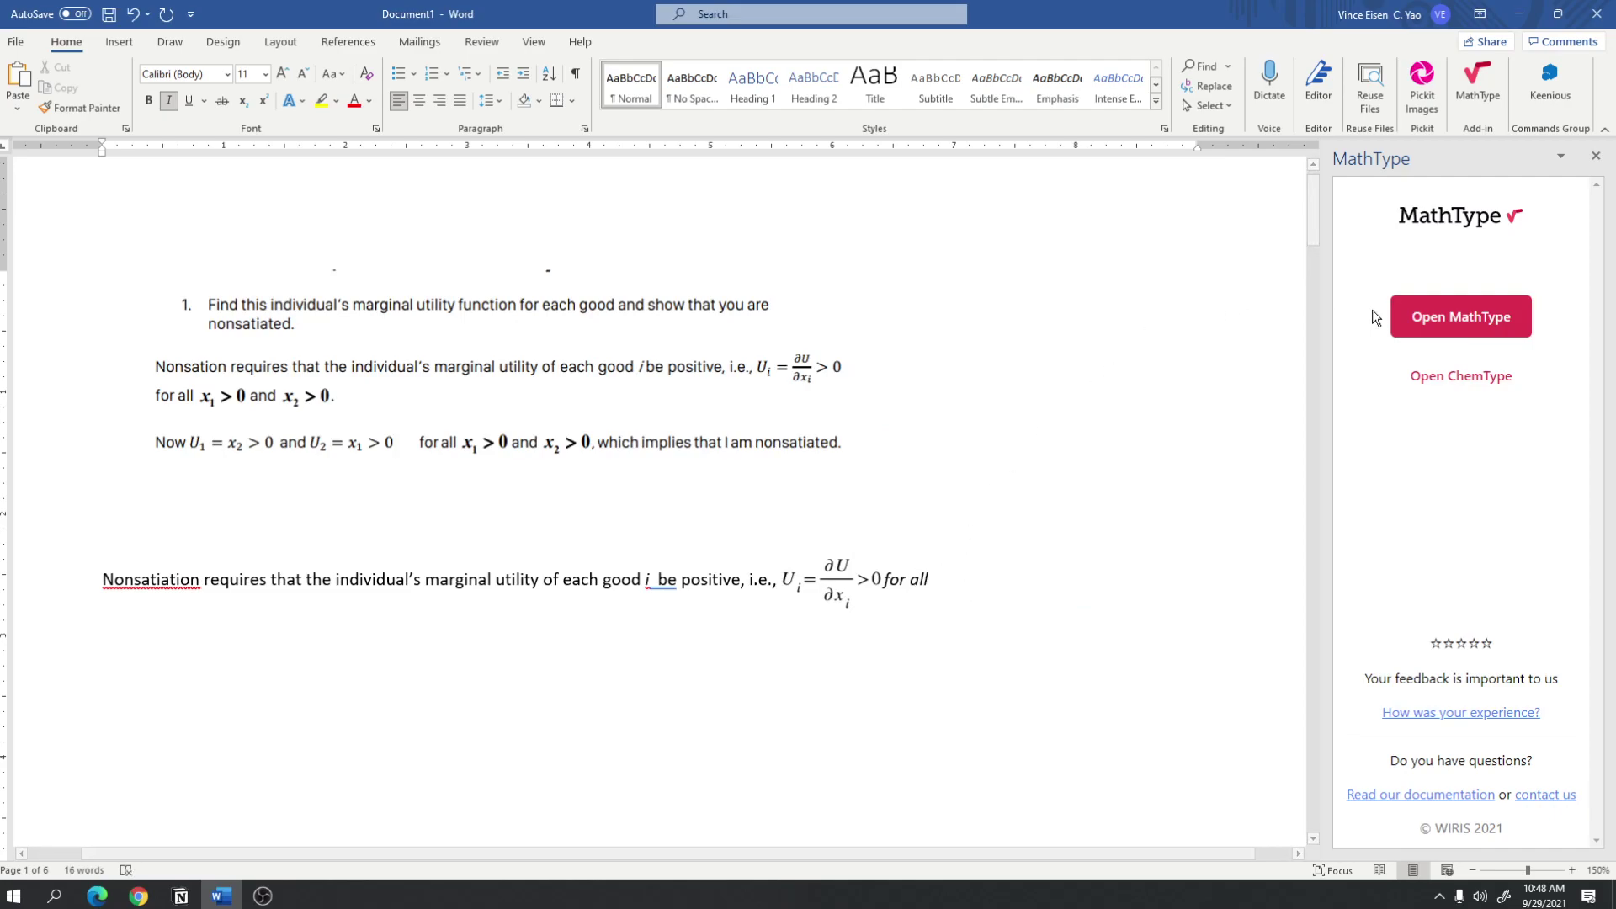
click(1425, 322)
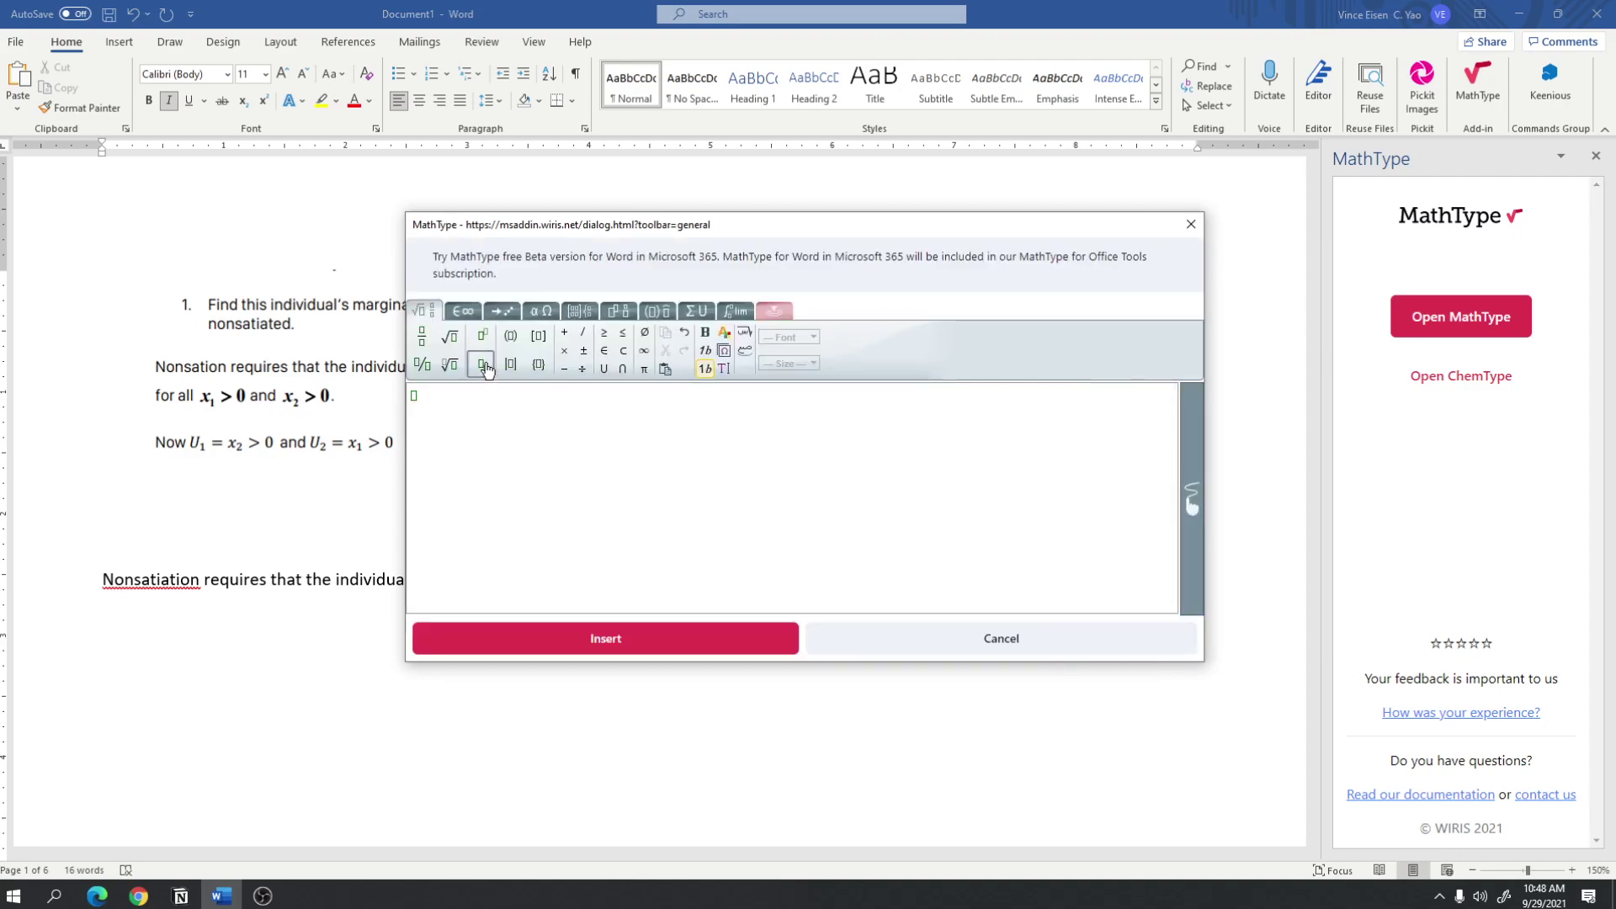
text(x)
click(482, 364)
text(1)
key(Right)
text(>0)
click(589, 642)
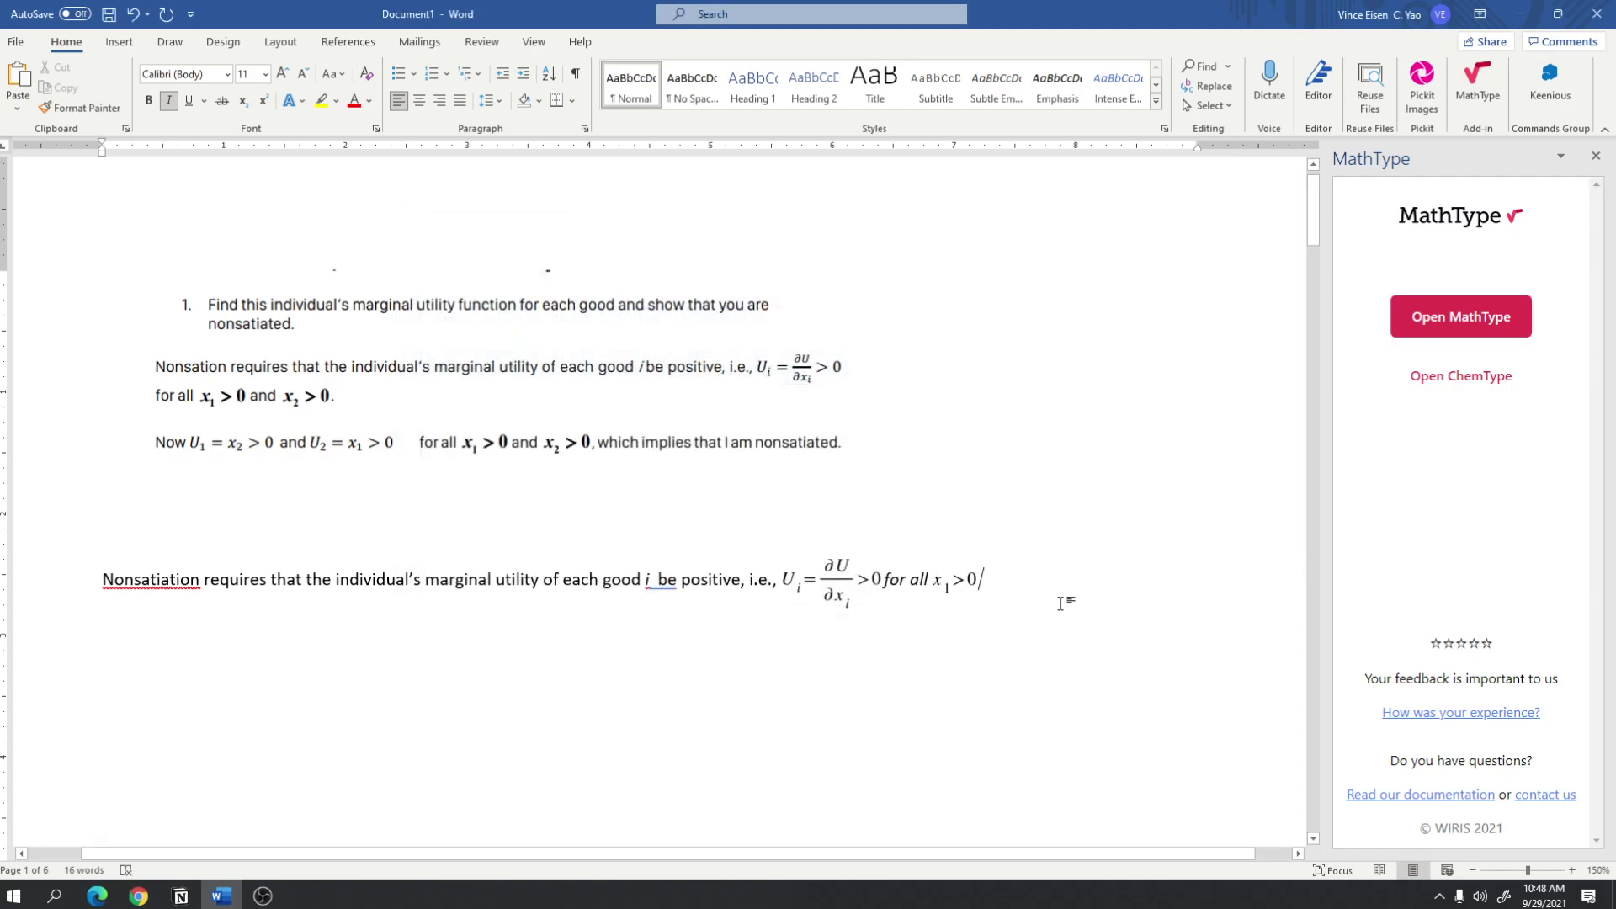
Type 'and' and insert the equation x₂ > 0.
text(and)
click(1462, 316)
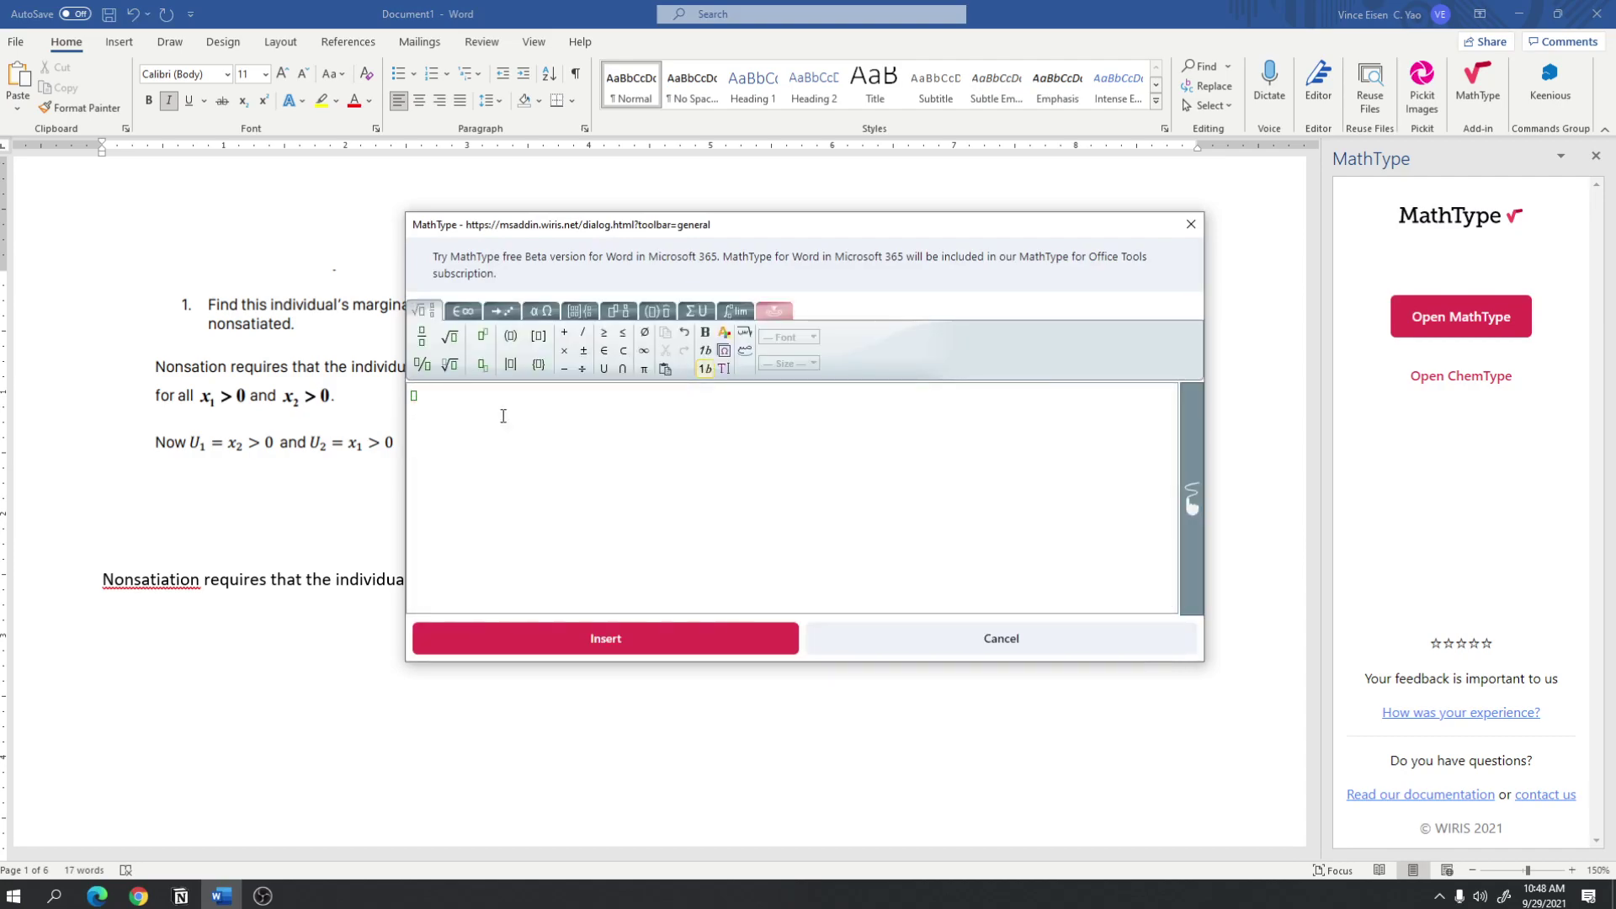
text(x)
click(483, 364)
text(2)
key(Right)
text(>)
click(512, 648)
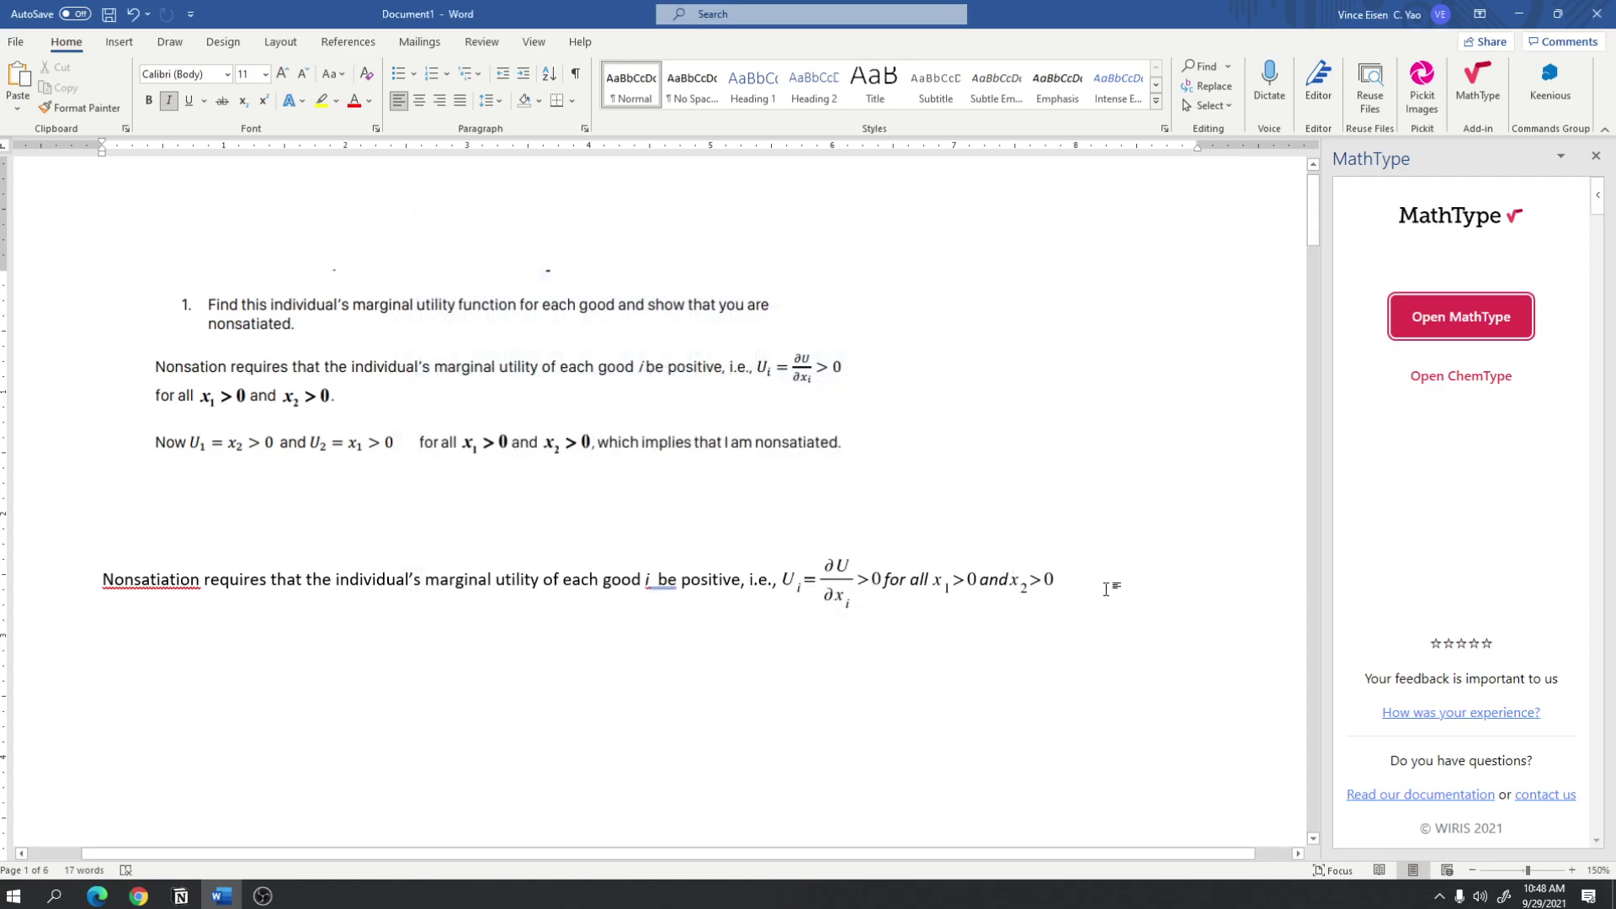
Even out the spacing around 'for all', both inequalities and 'and'.
click(891, 580)
click(959, 581)
click(1019, 580)
click(1062, 589)
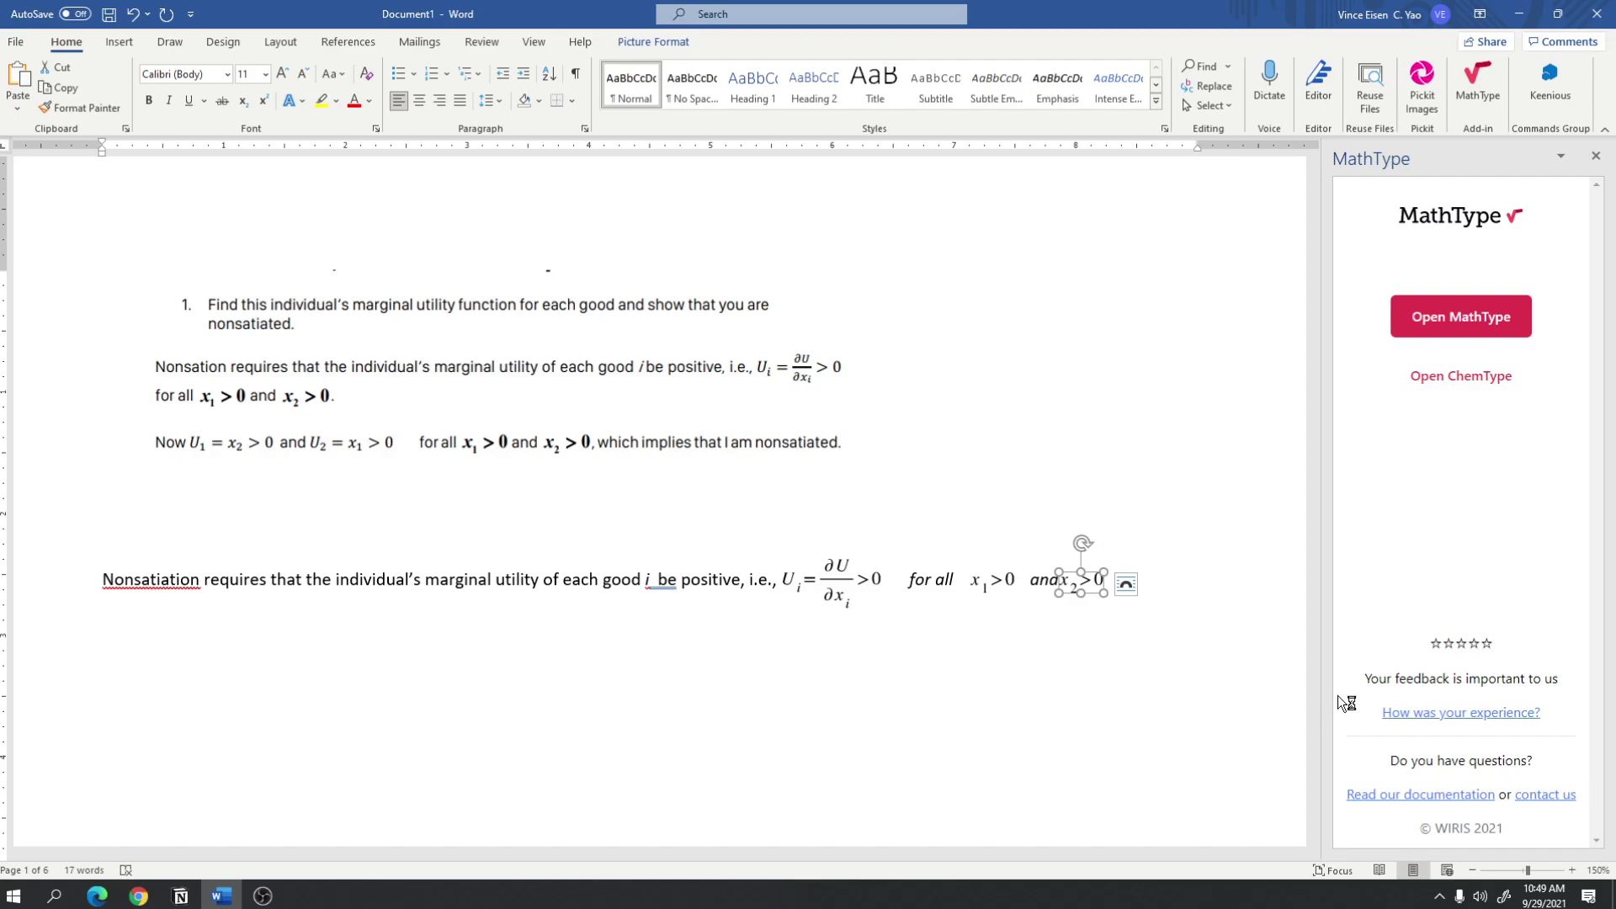
click(1052, 581)
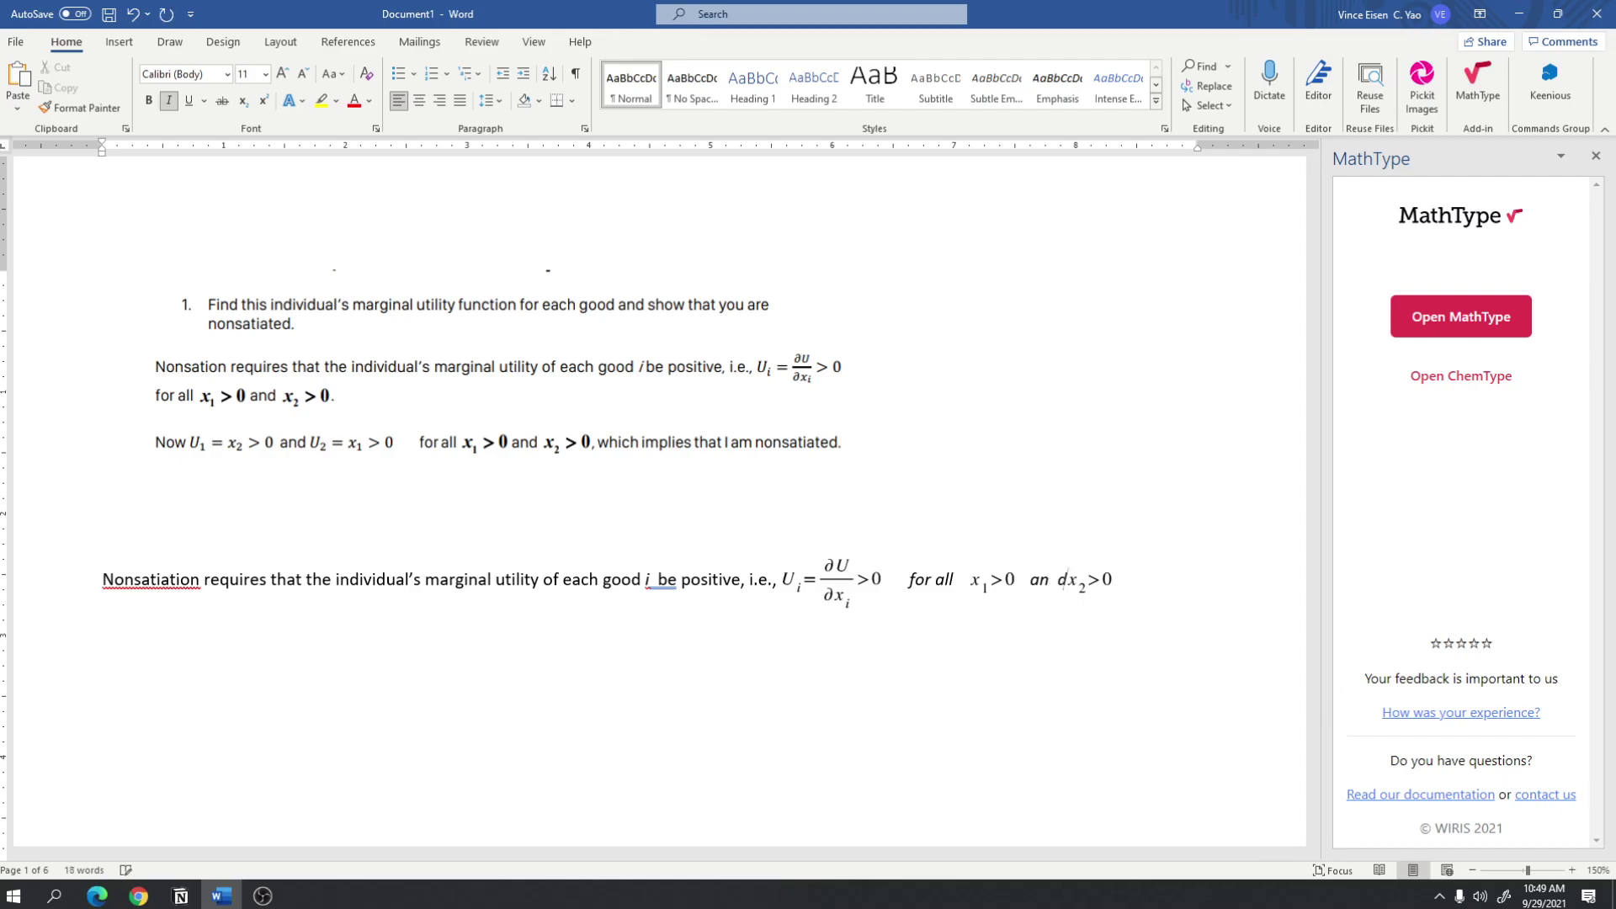
key(BackSpace)
key(Right)
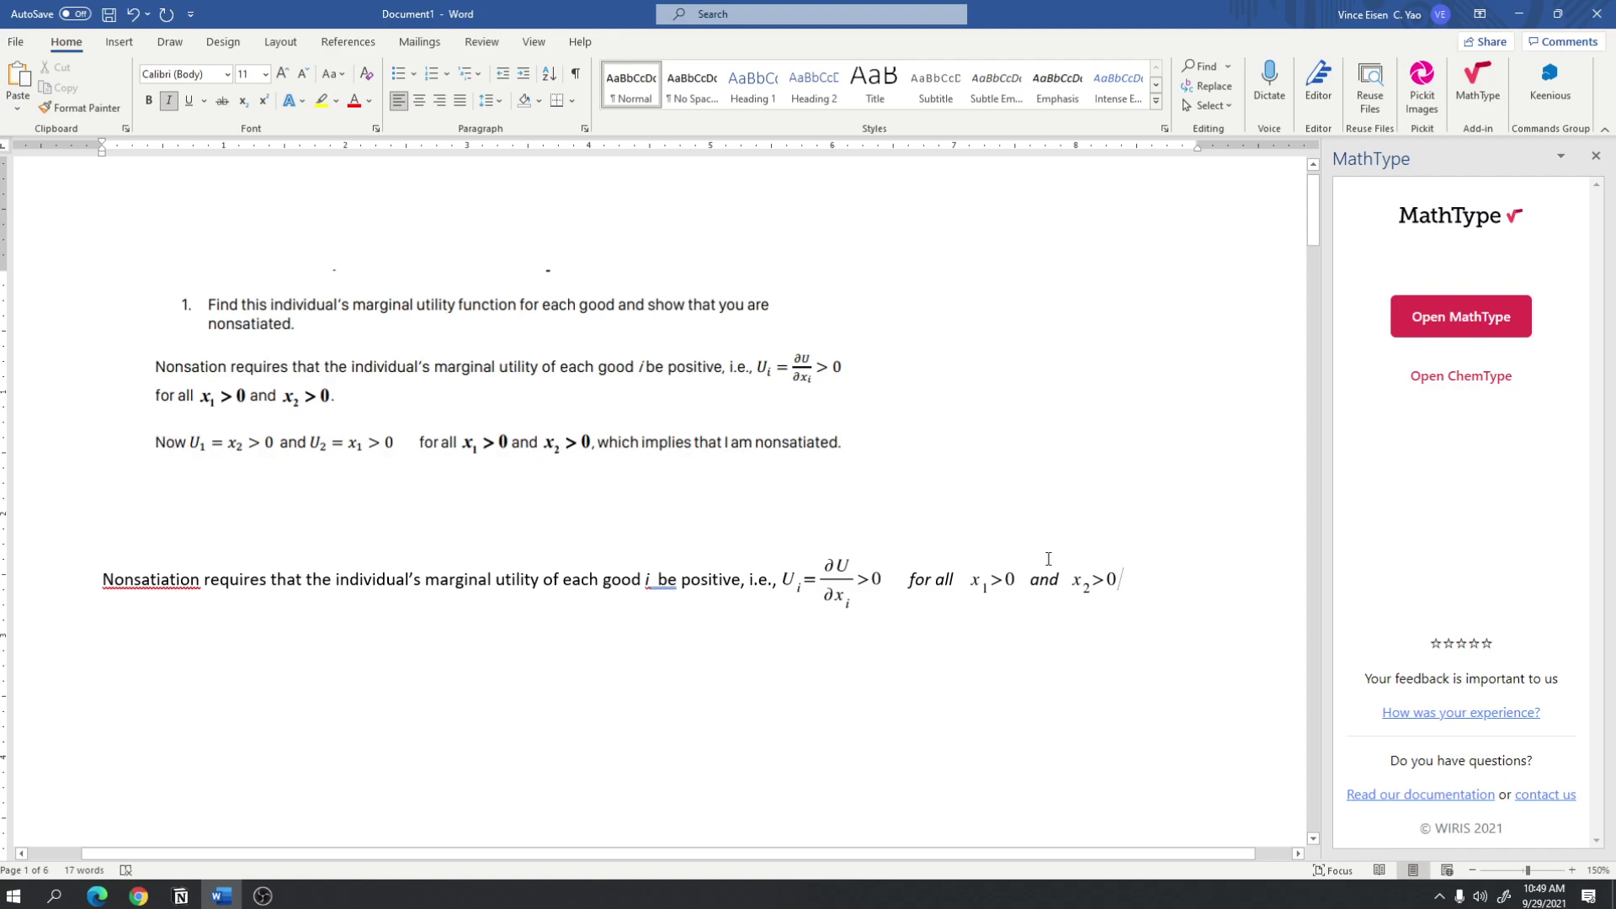
Start a new line reading 'Now' in regular, non-italic text.
key(Return)
text(Now)
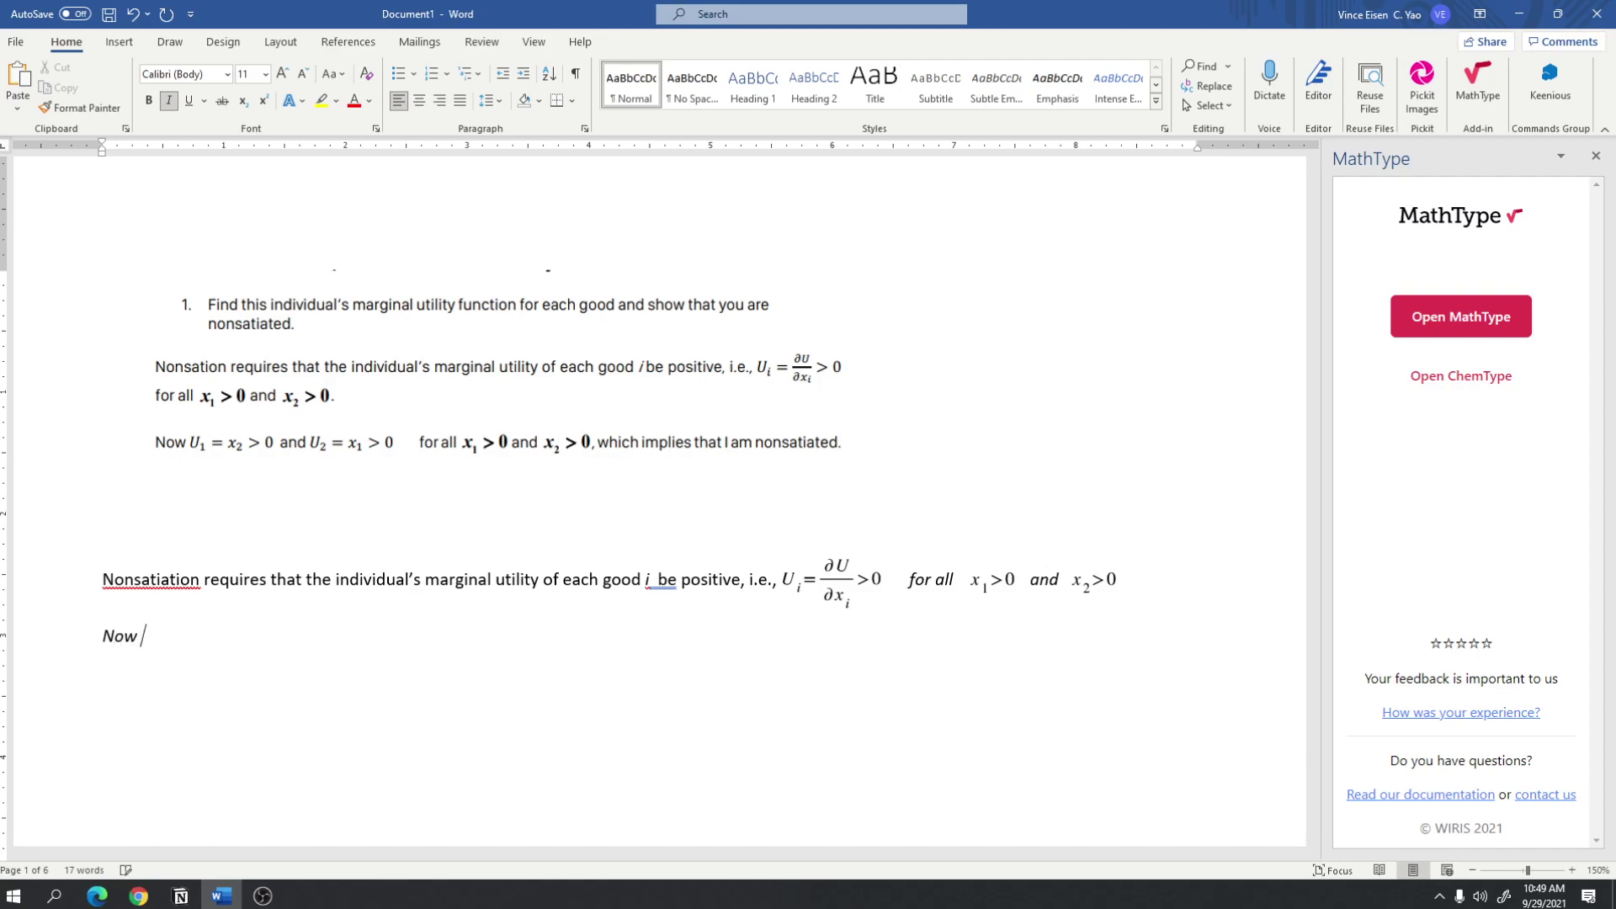
key(BackSpace)
key(BackSpace)
key(BackSpace)
key(BackSpace)
key(ctrl+i)
text(Now)
Insert a first equation U_i = x₂ > 0 after 'Now'.
click(1460, 317)
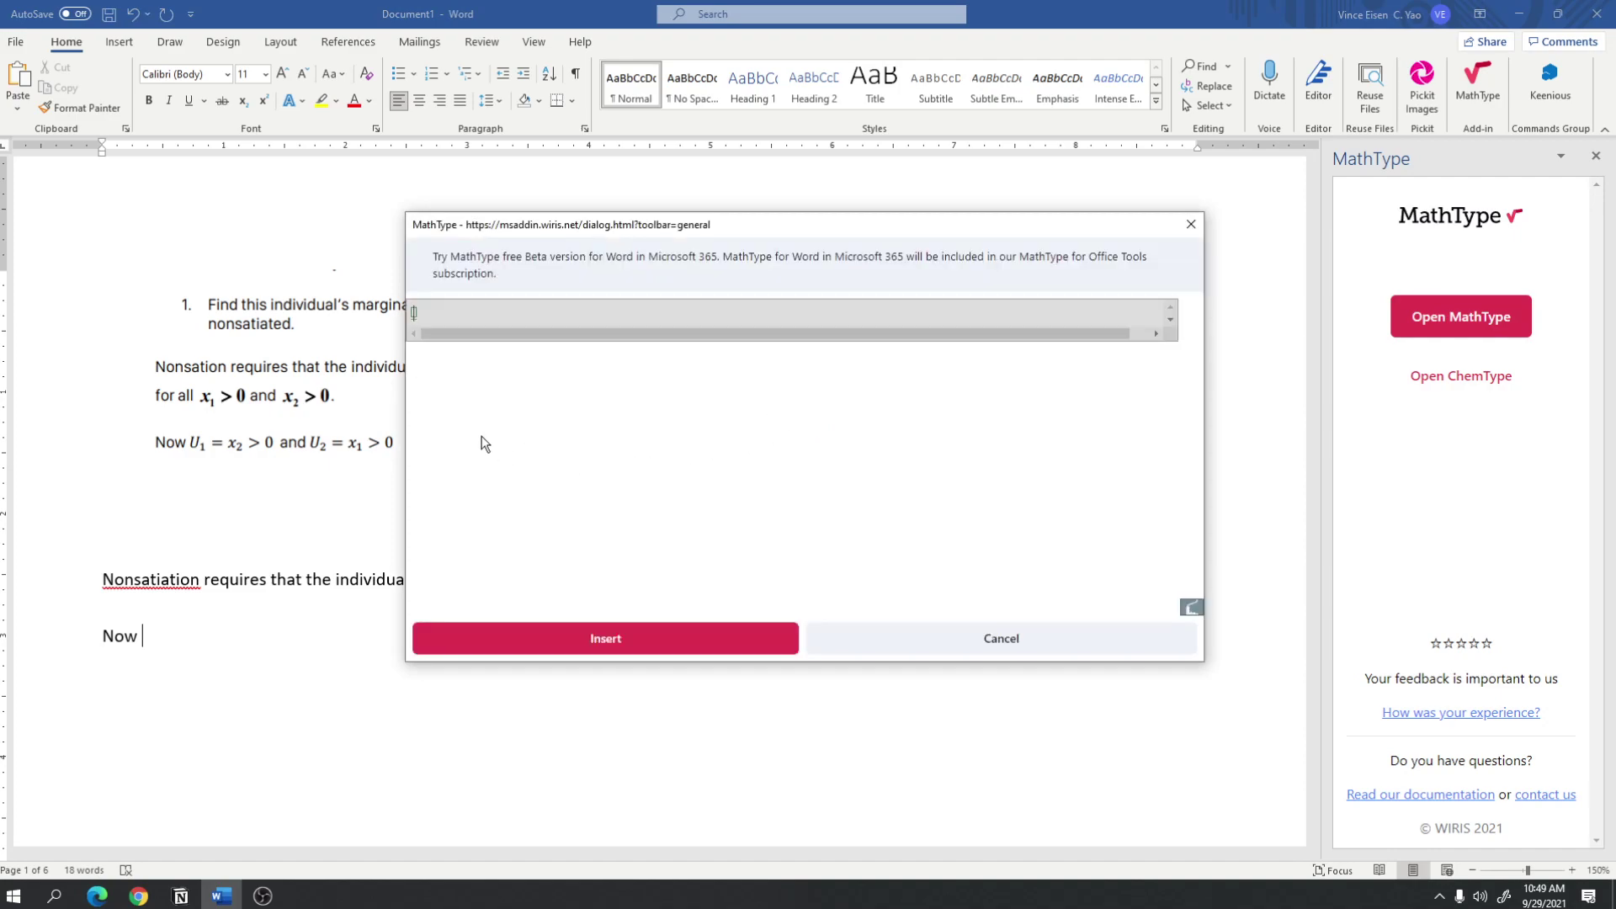
click(482, 365)
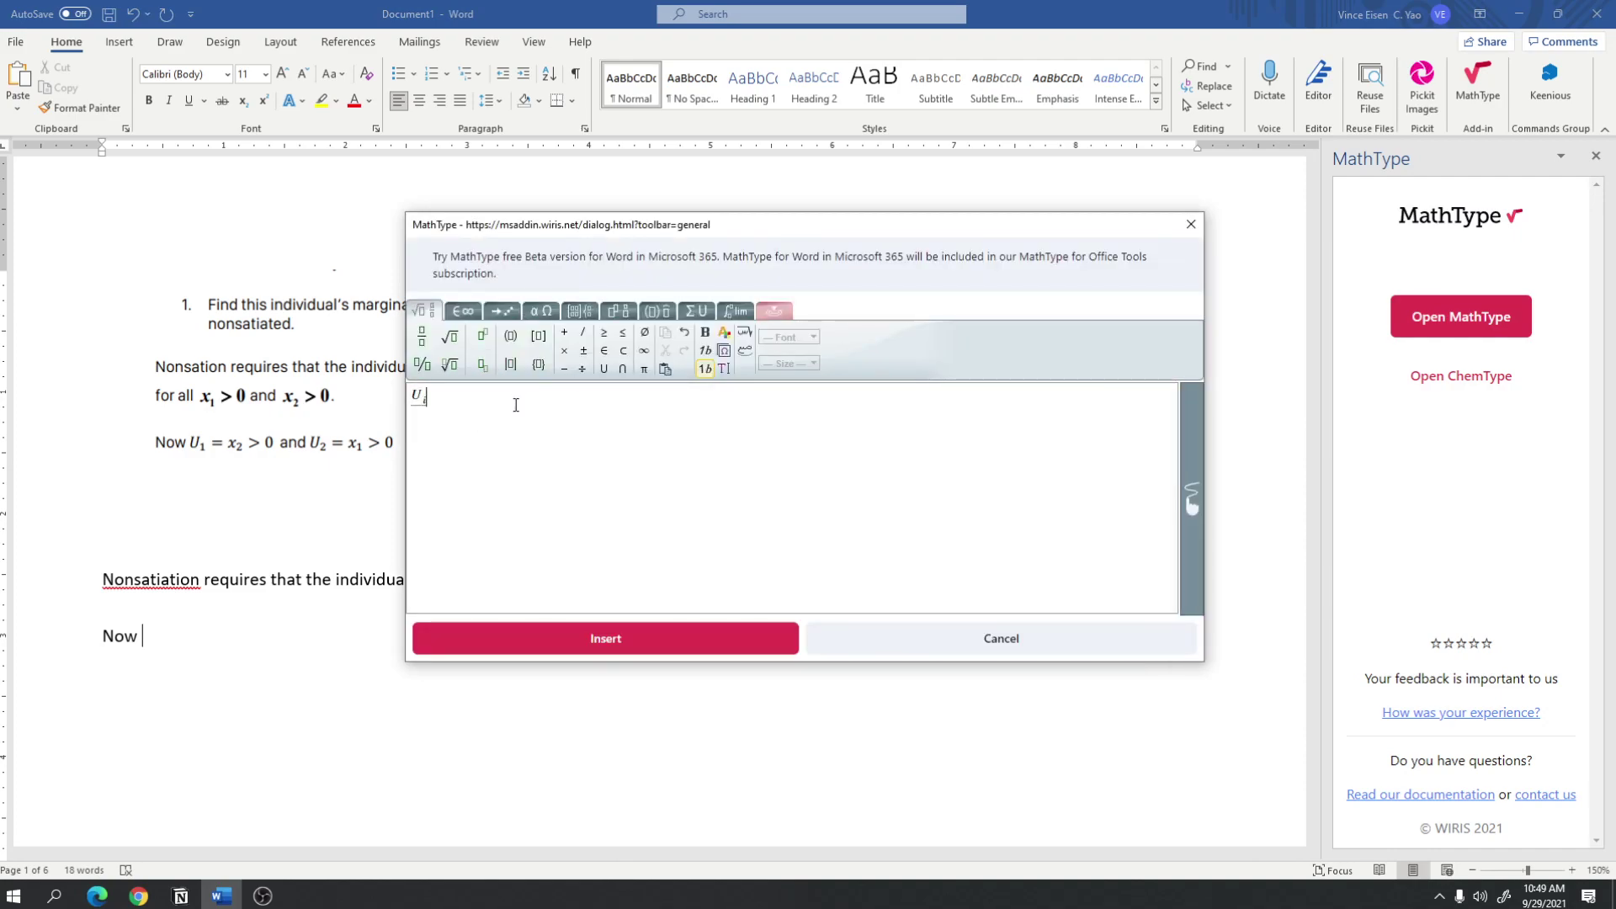
text(i=)
key(Right)
text(=x)
click(483, 364)
text(2)
key(Right)
text(>0)
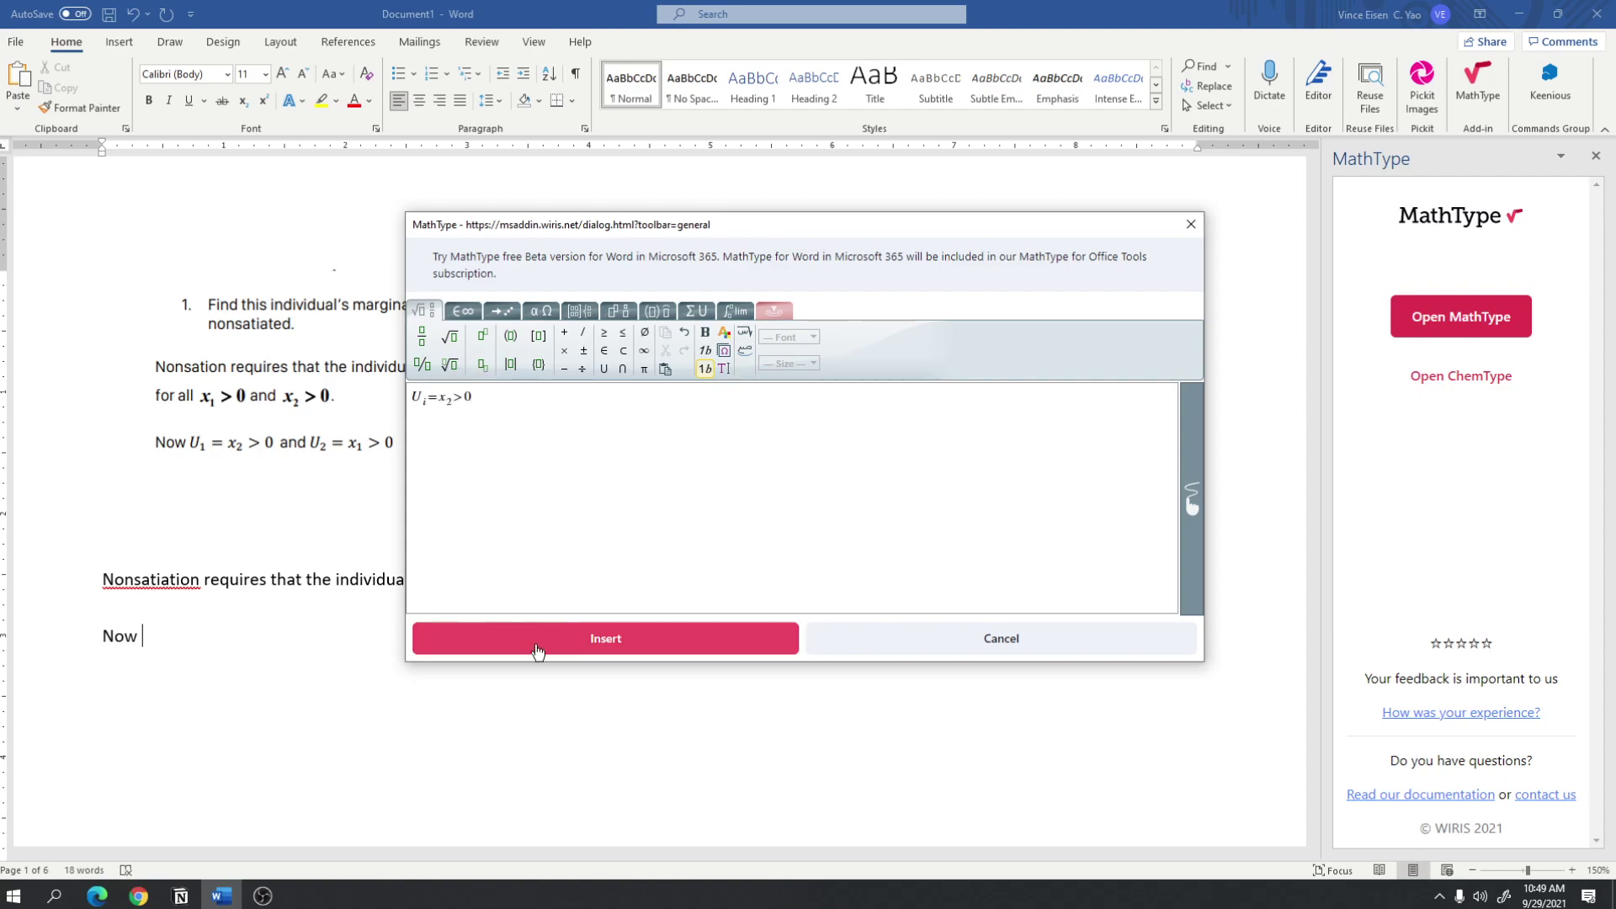
click(539, 655)
Type 'and', delete the wrong U_i equation, and insert U₁ = x₂ > 0 in its place.
text(and)
click(162, 626)
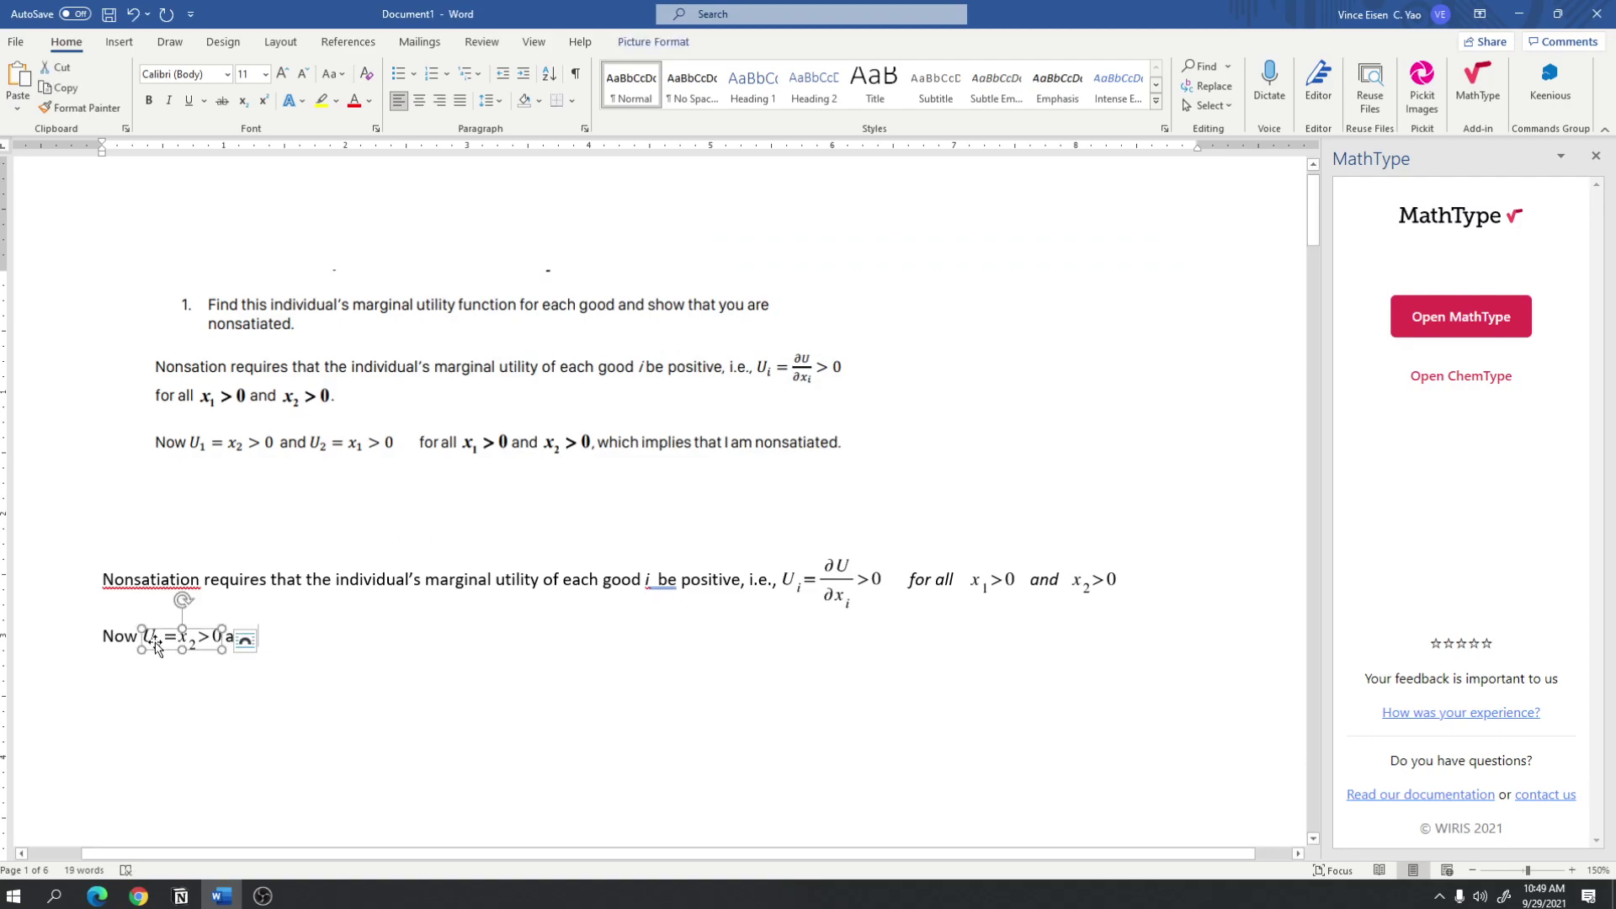
key(Delete)
click(1449, 318)
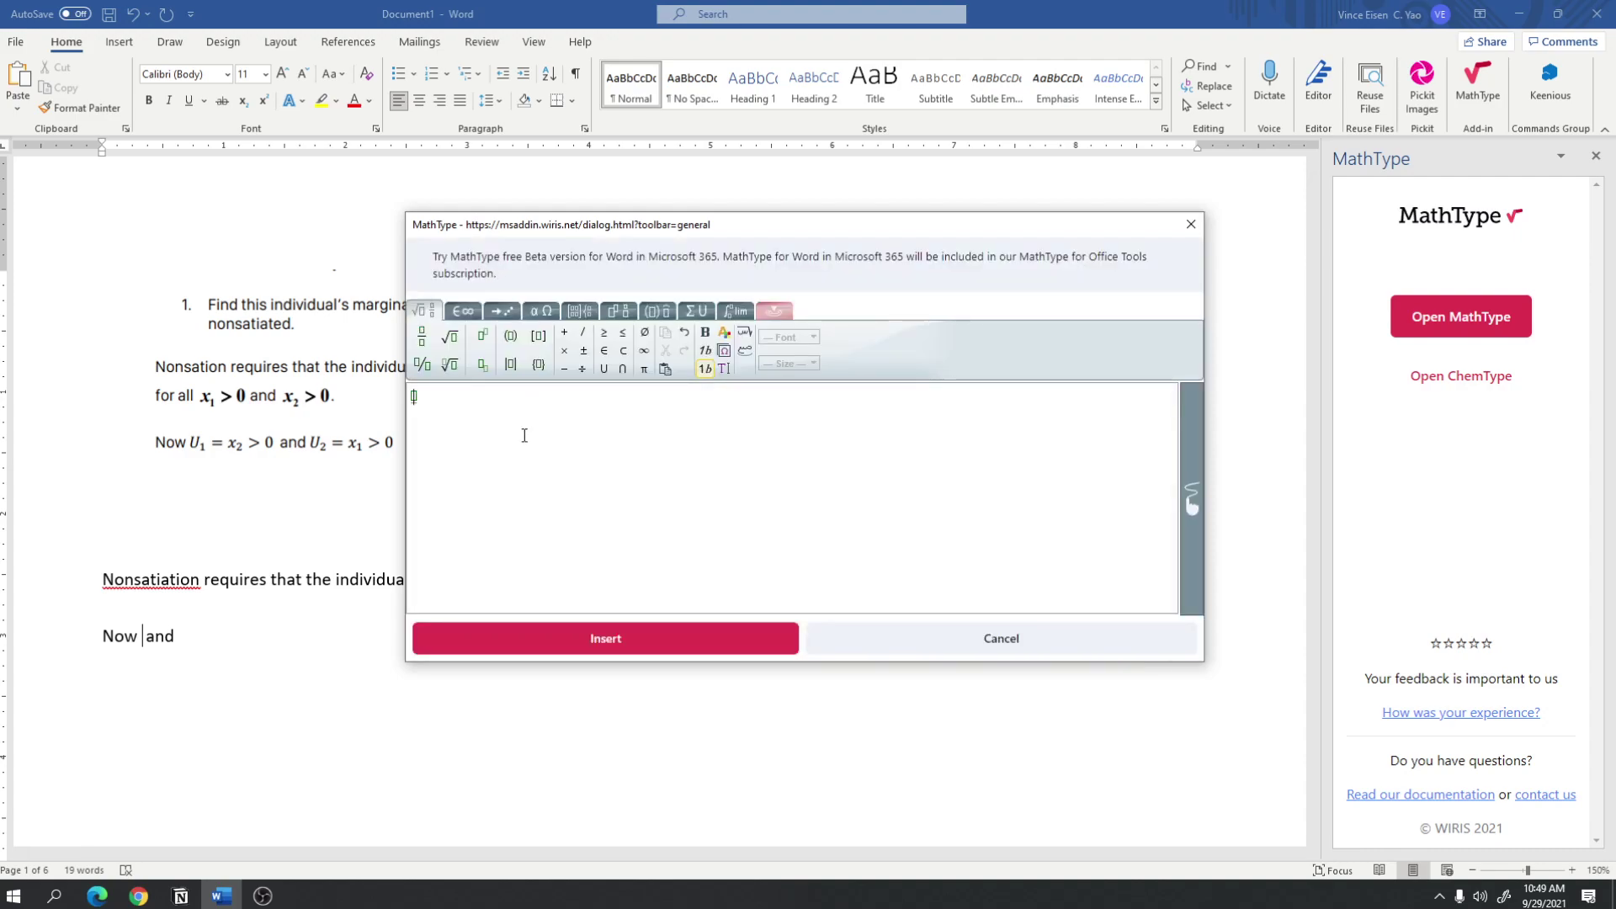
text(U)
click(482, 364)
text(1)
key(Right)
text(=x2>0)
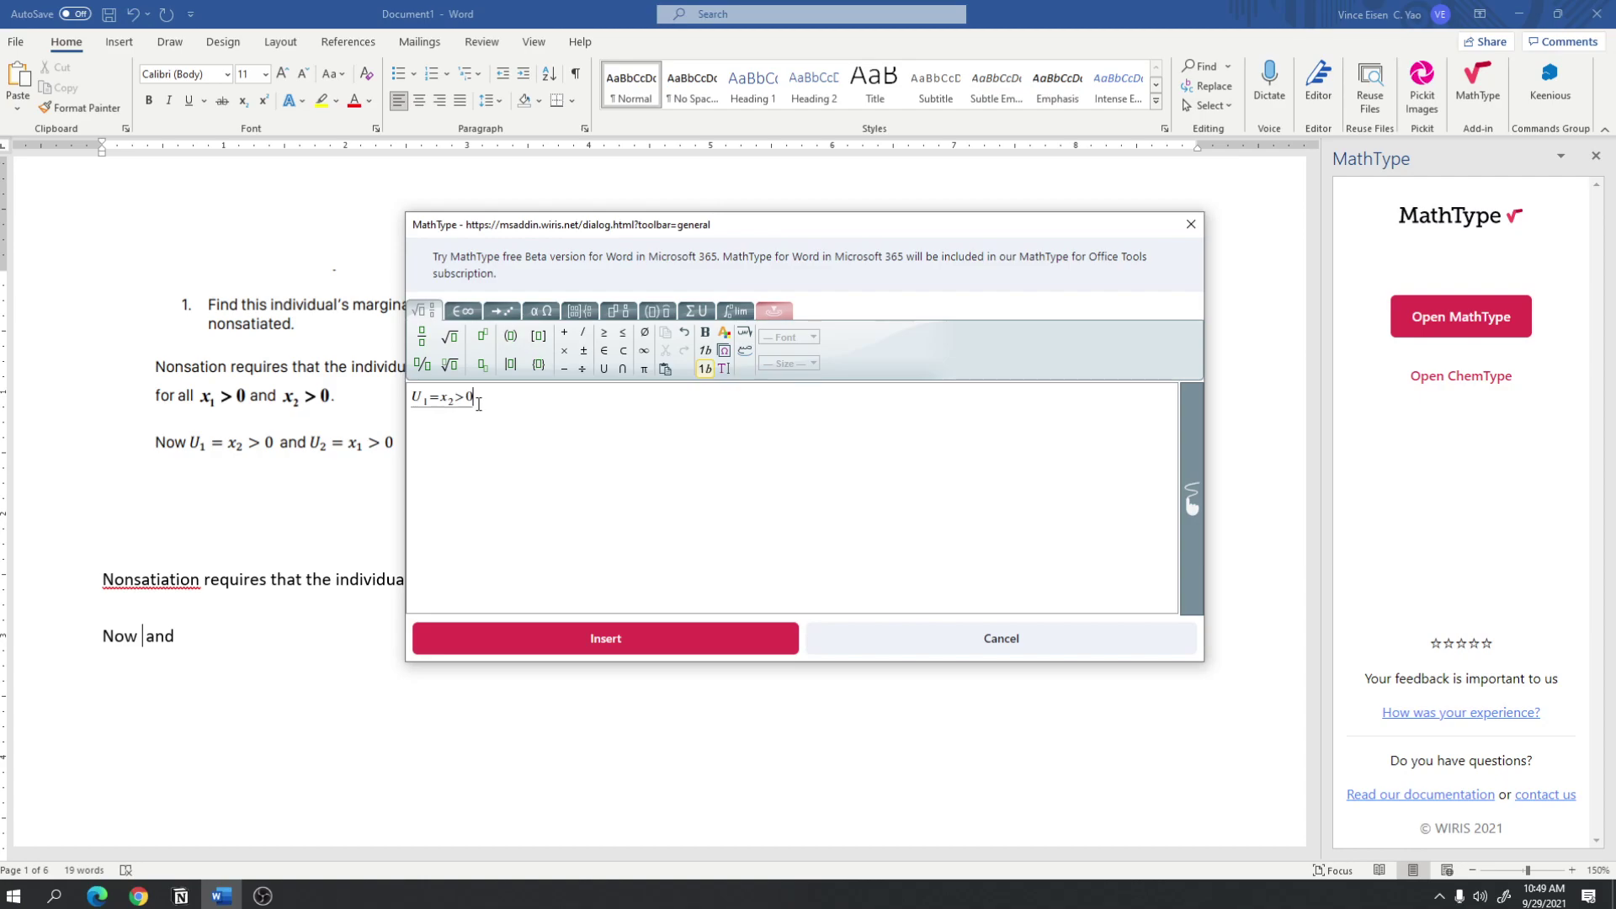
click(603, 640)
click(406, 623)
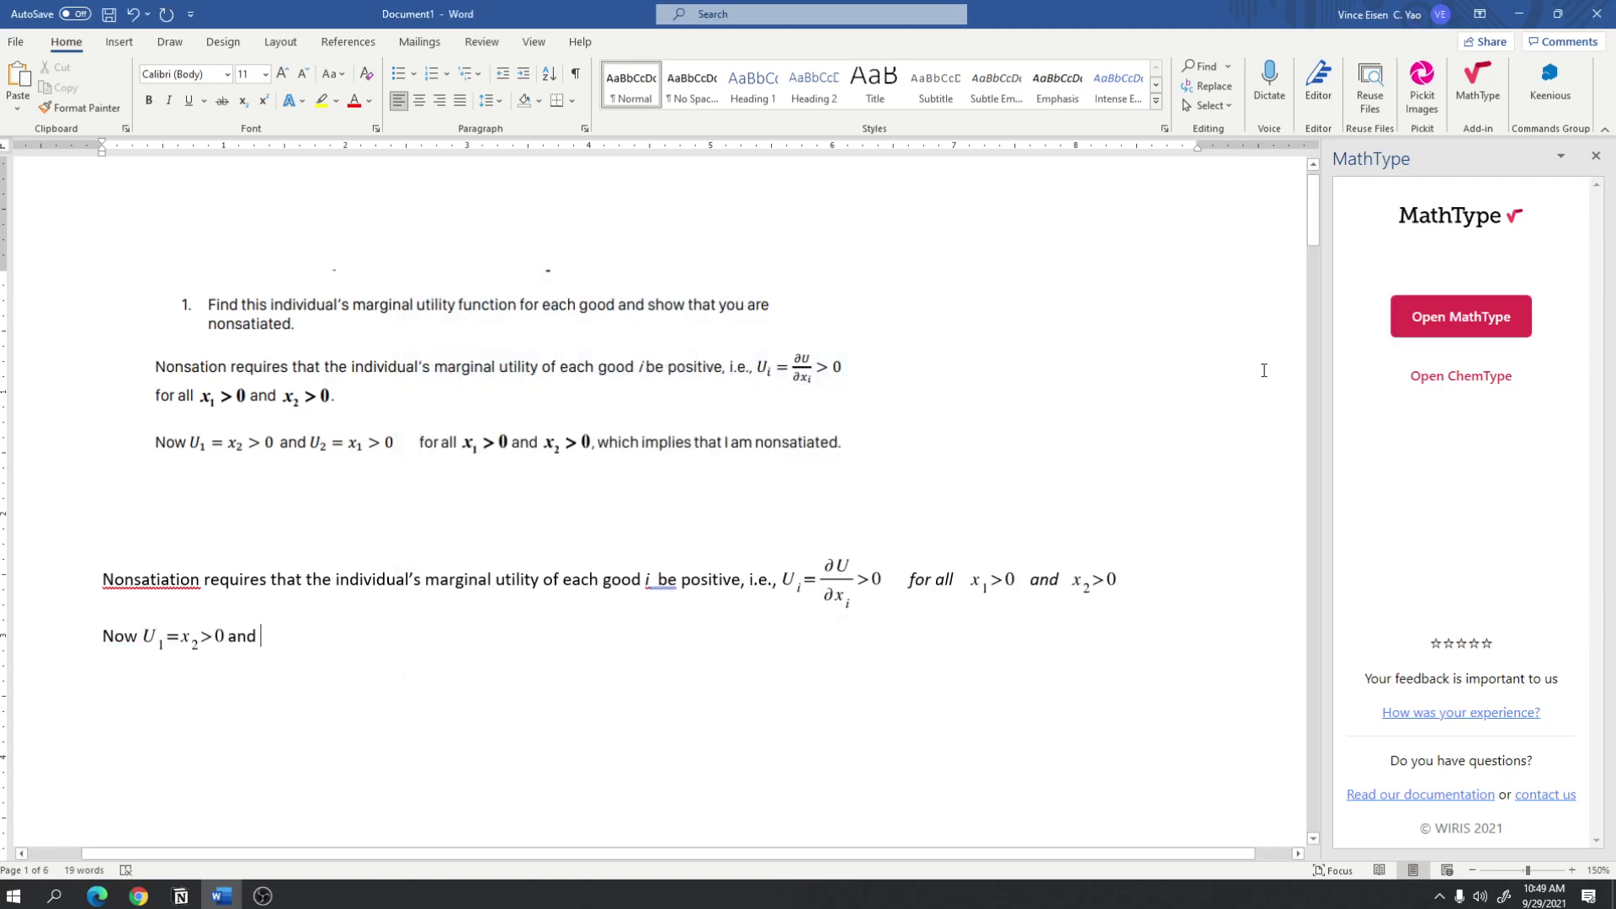
Build U₂ = x₁ > 0 in MathType, restarting it once, and insert it after 'and'.
click(1461, 316)
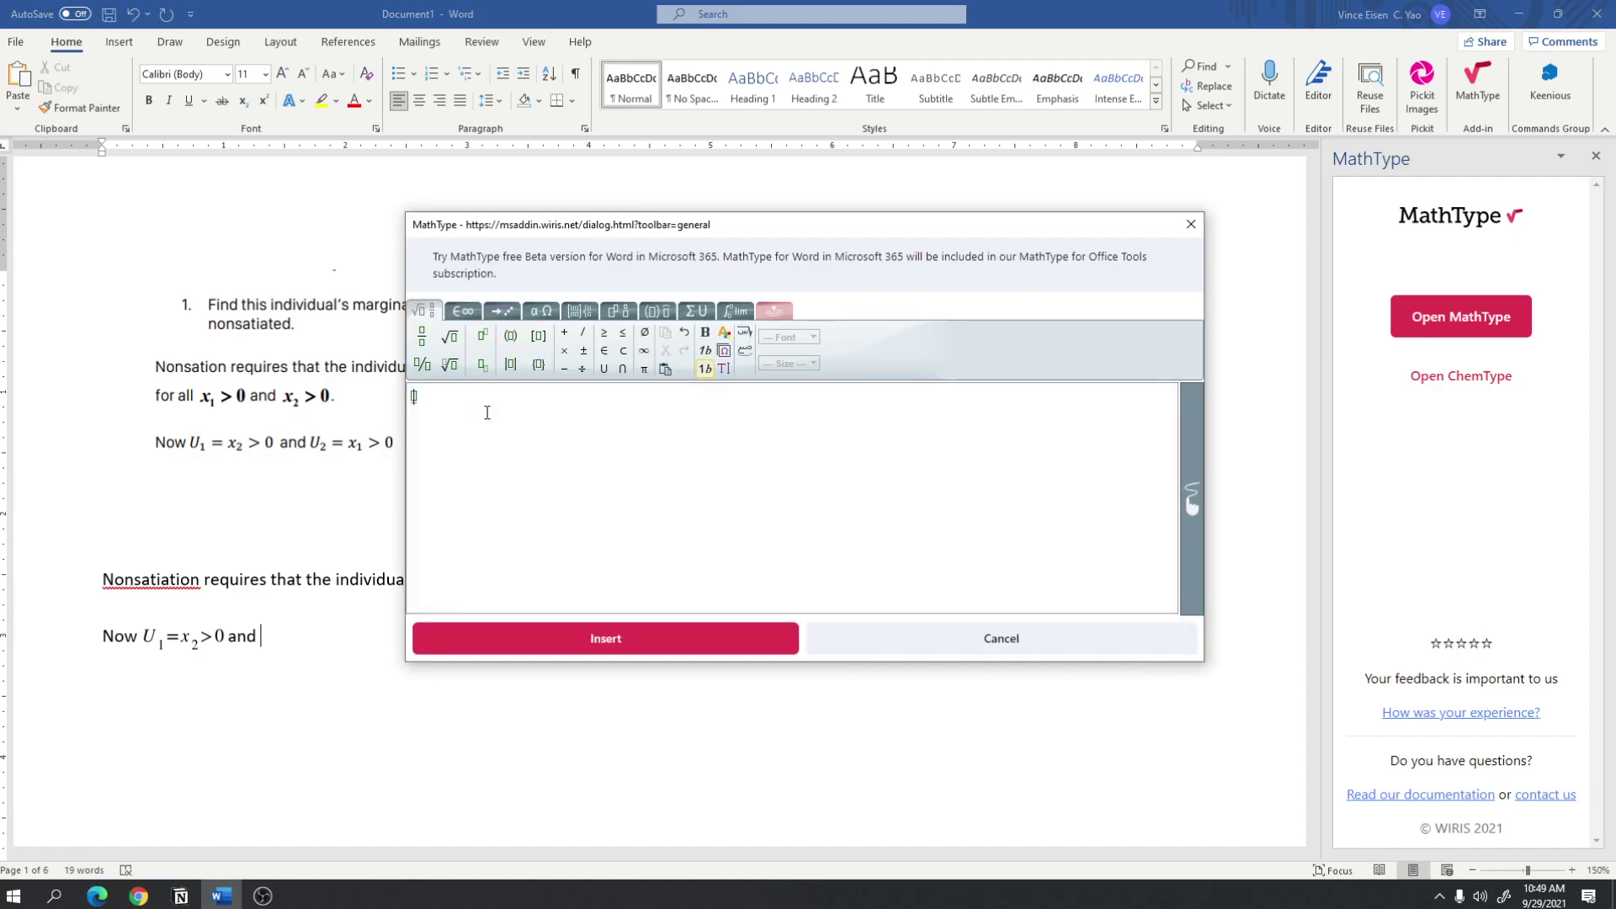
text(U)
click(483, 364)
text(2)
key(Right)
text(=x)
click(482, 364)
key(ctrl+a)
key(BackSpace)
text(U_2)
key(Right)
text(=)
click(583, 649)
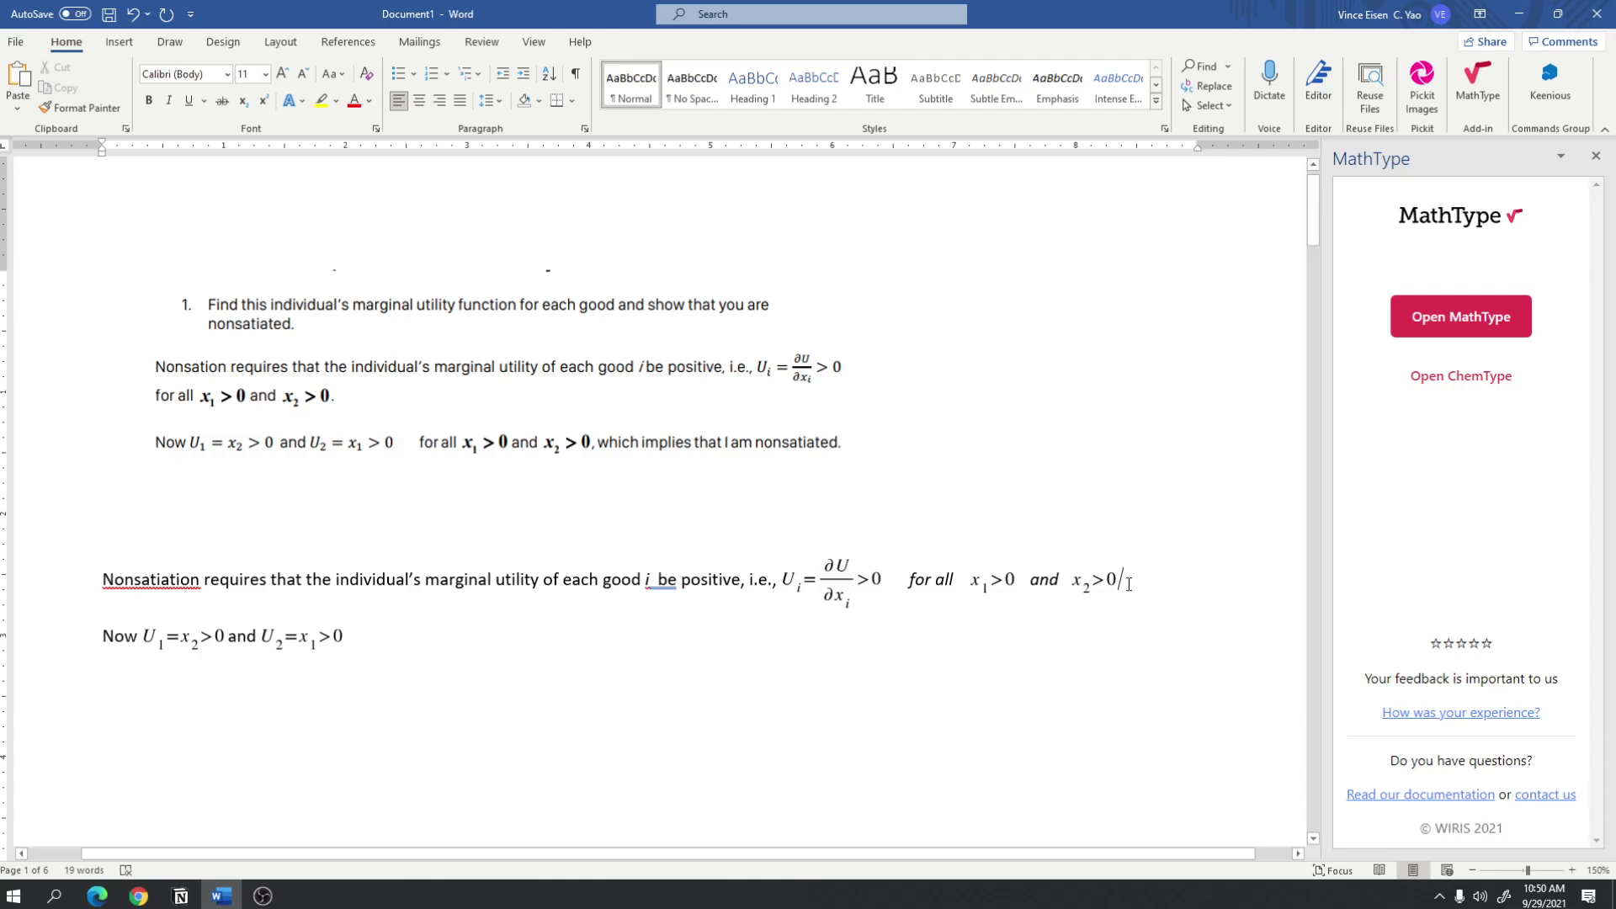
Copy 'for all x₁ > 0 and x₂ > 0' to the Now line's end and add ', which implies that I am nonsatiated'.
drag(1117, 584, 927, 592)
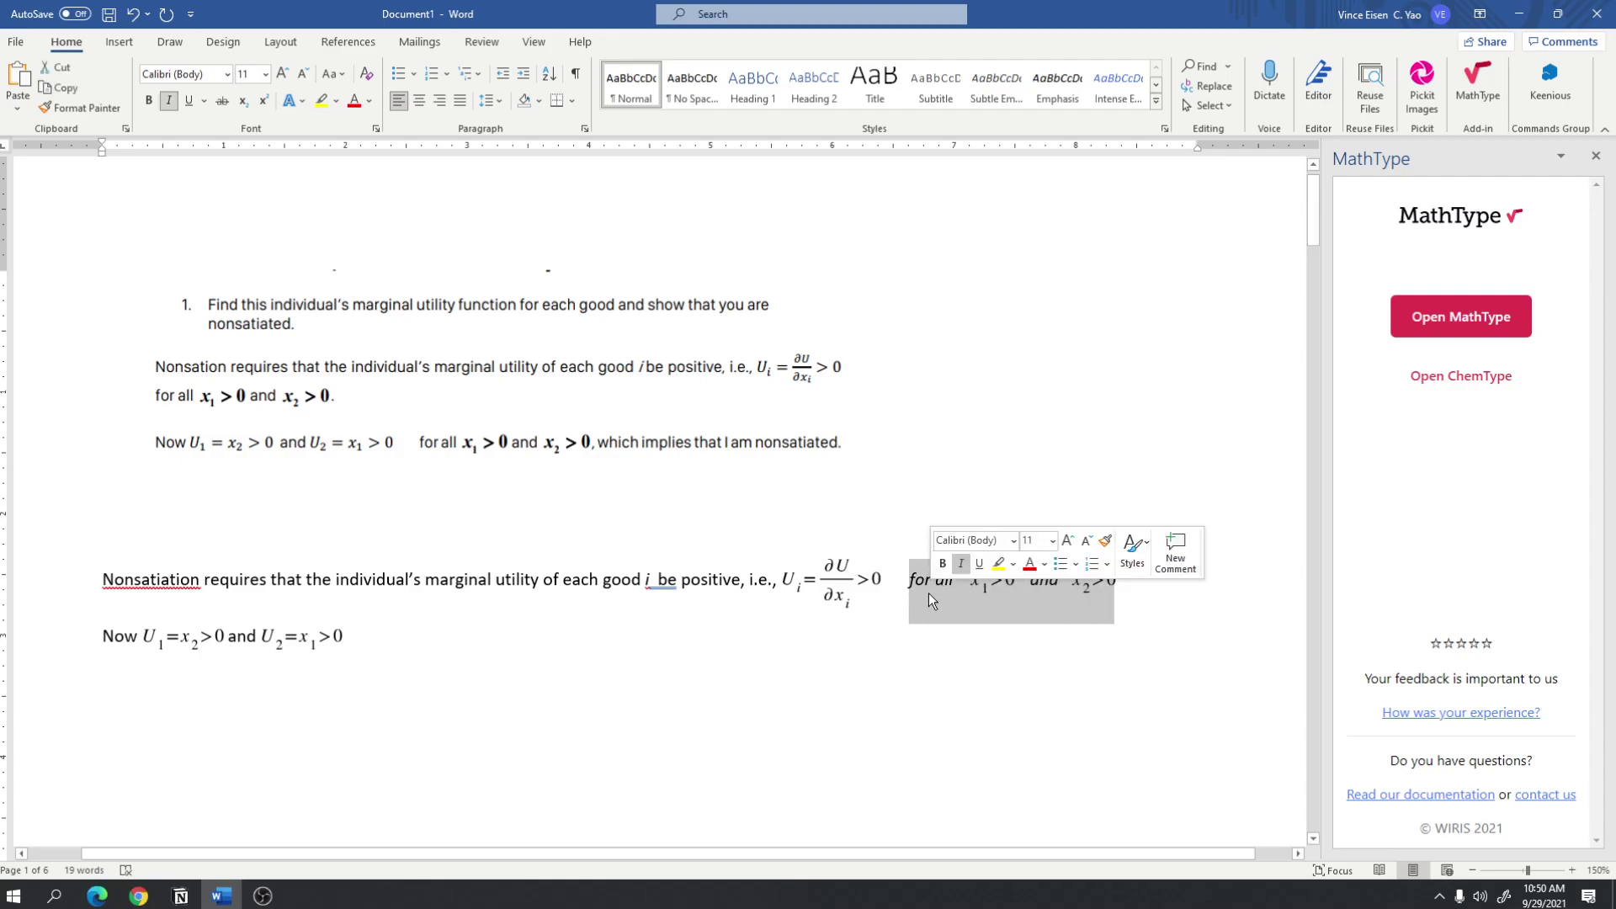
key(ctrl+c)
click(717, 641)
key(ctrl+v)
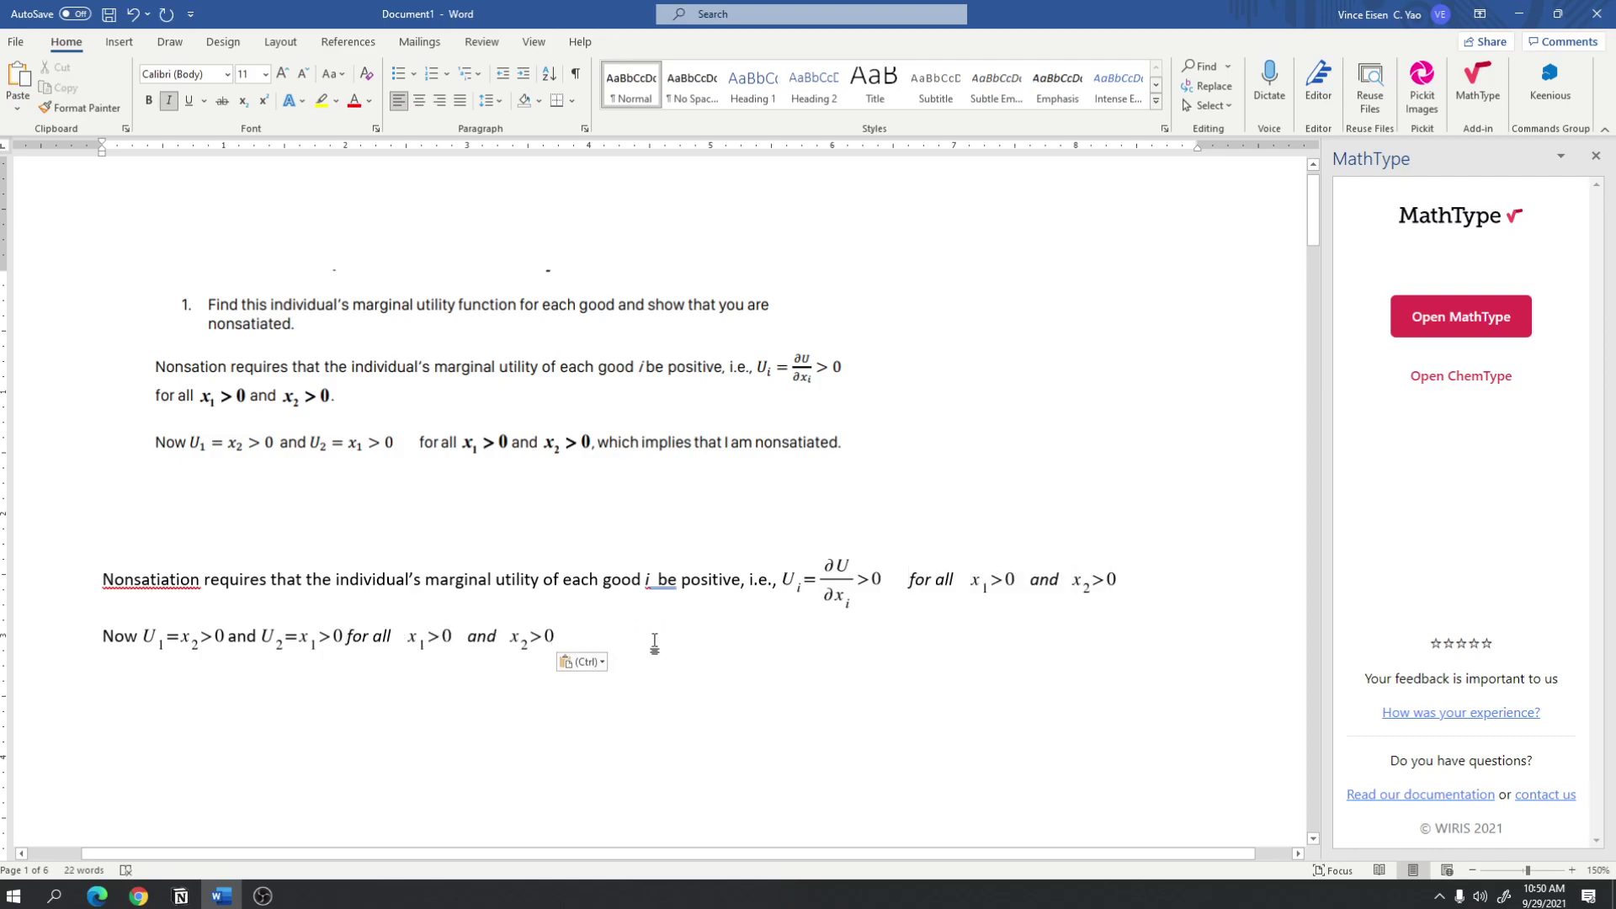
text(, which i)
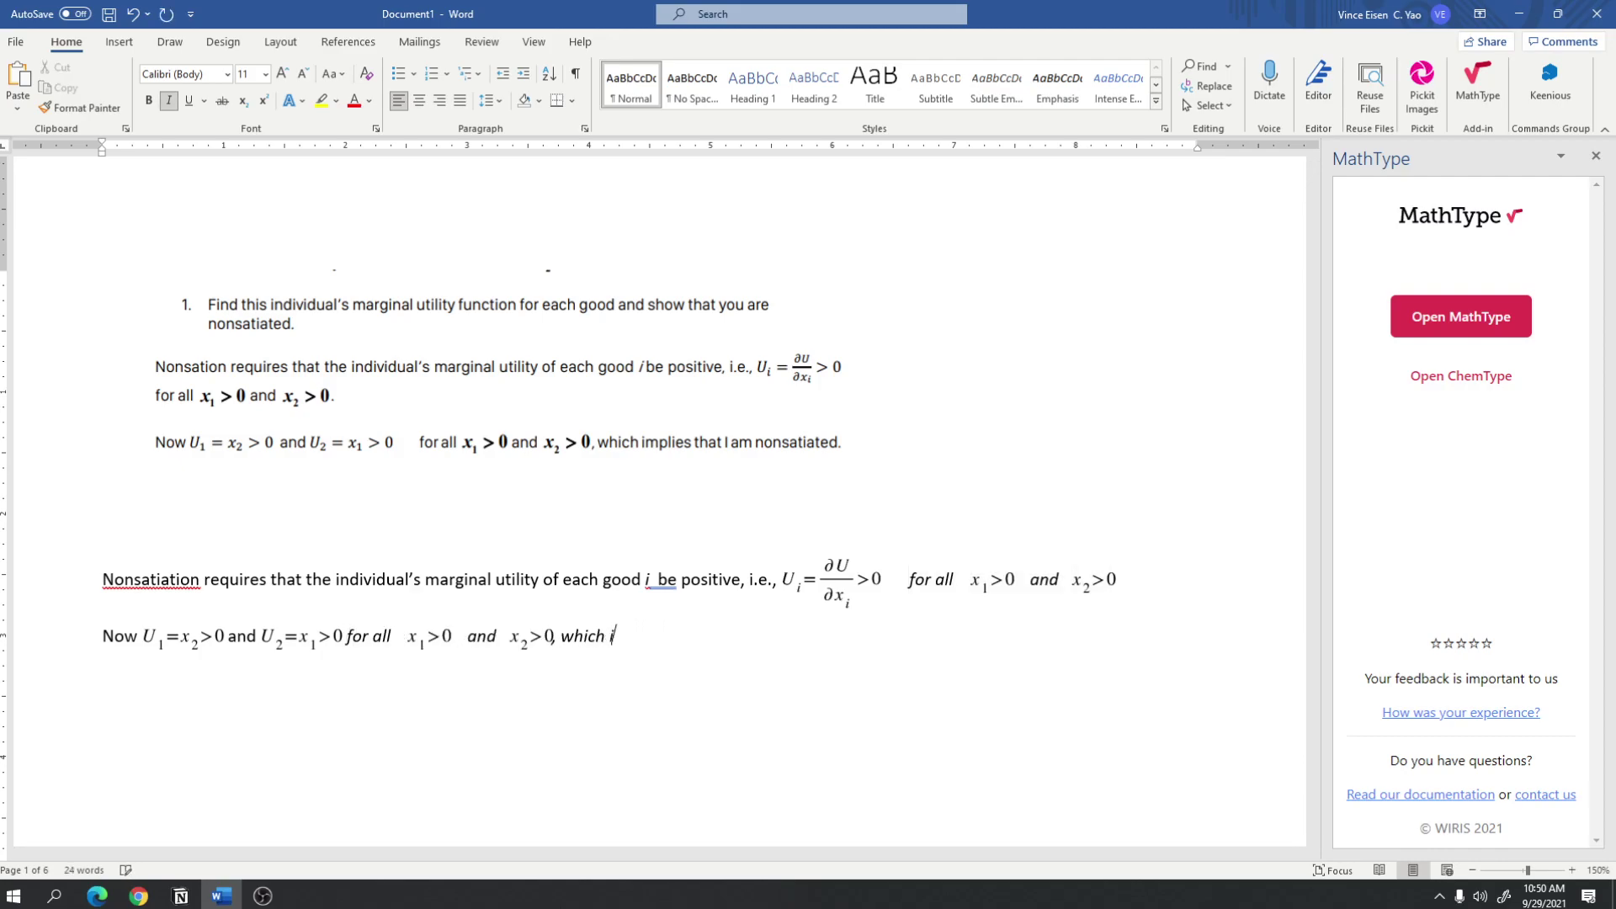
text(mplies that I am nonsatia)
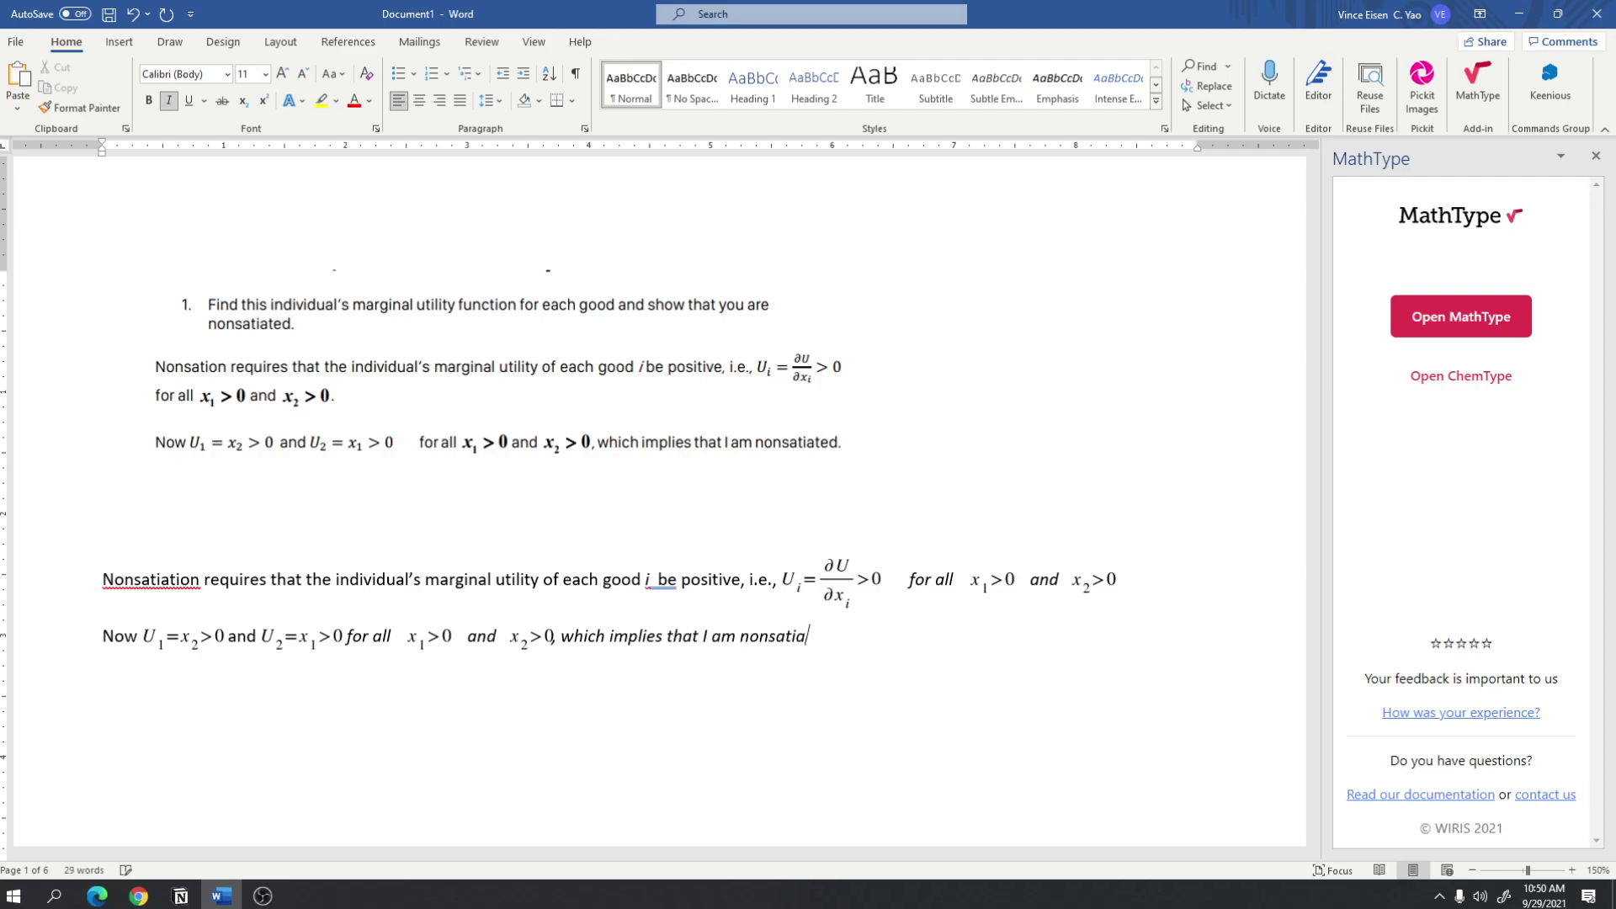
text(ted)
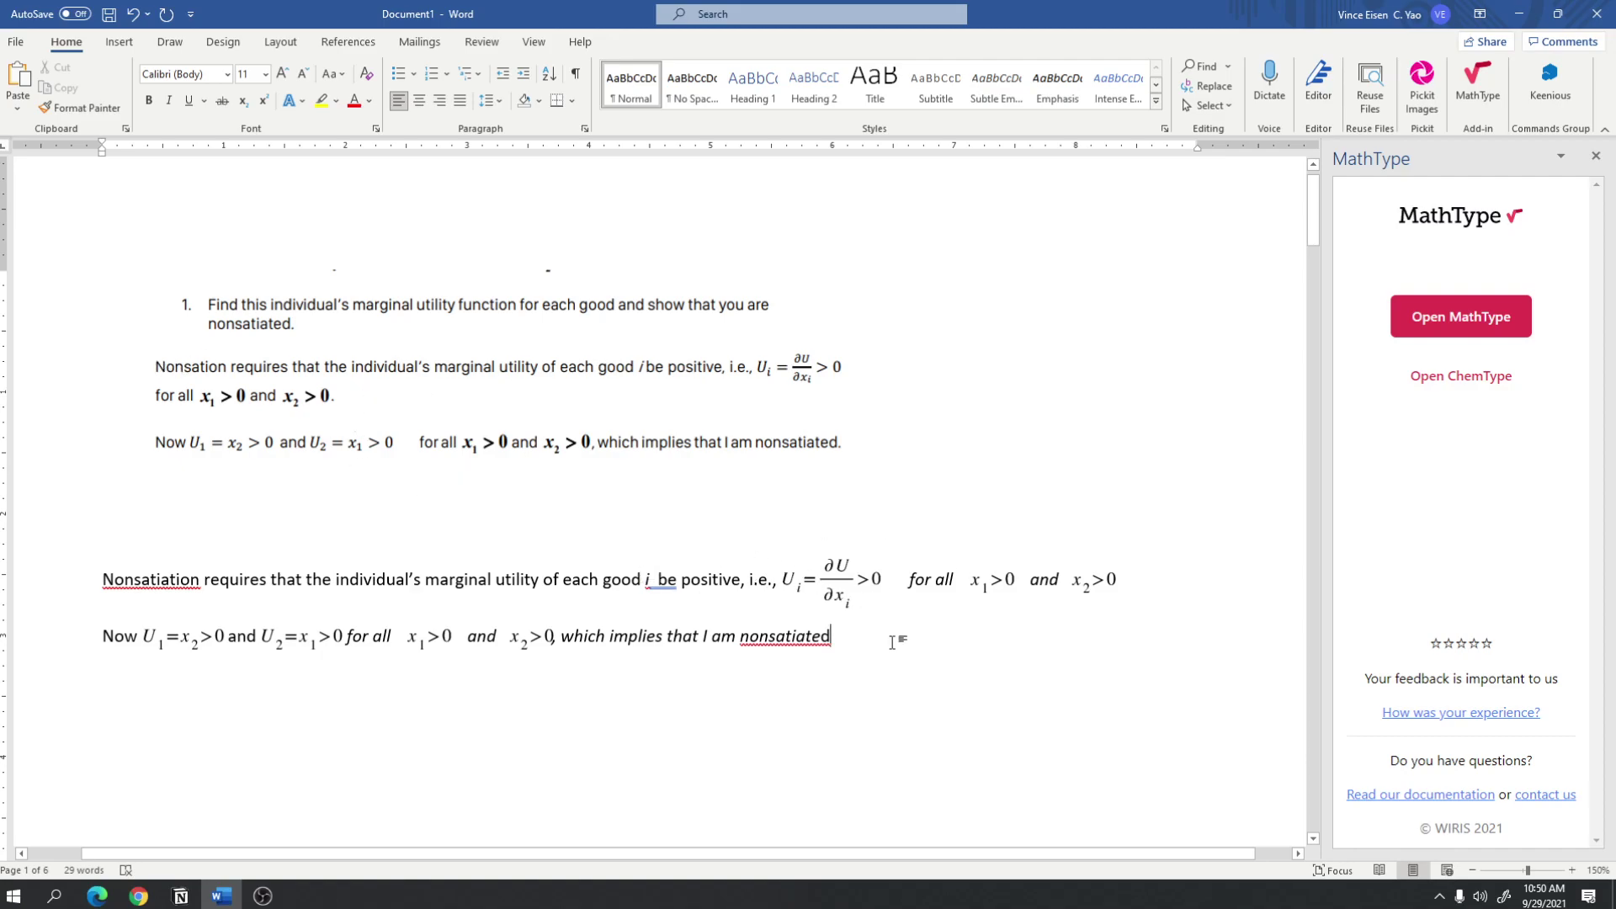
Below the question 2 answer, type 'Diminishing marginal utility for each good i requires that'.
scroll(892, 642, down, 10)
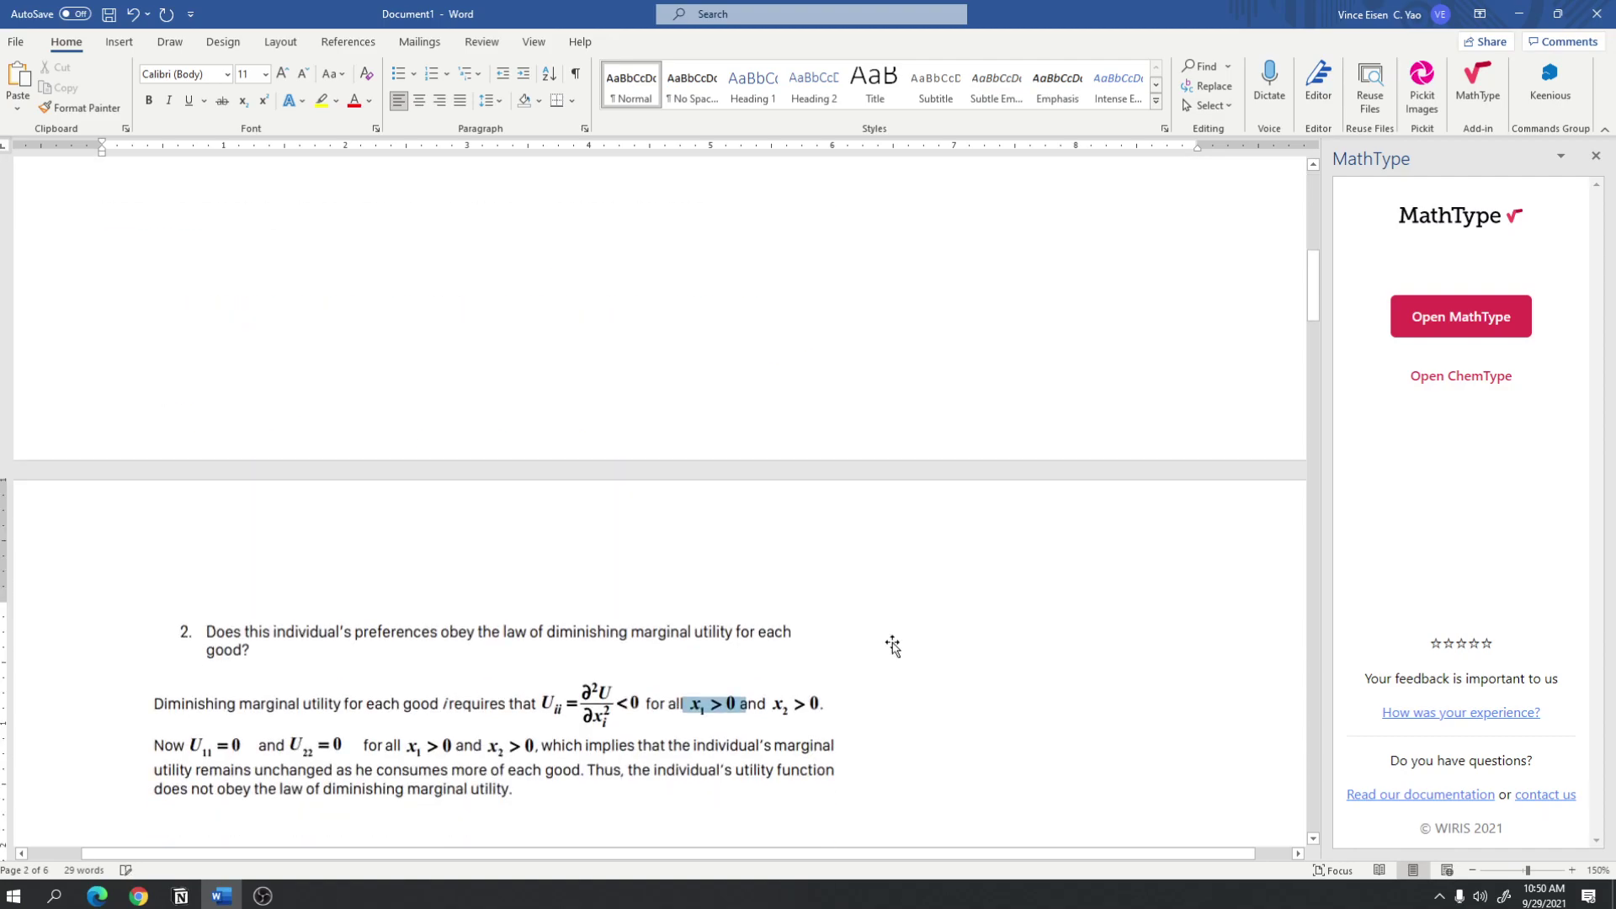
scroll(892, 645, down, 7)
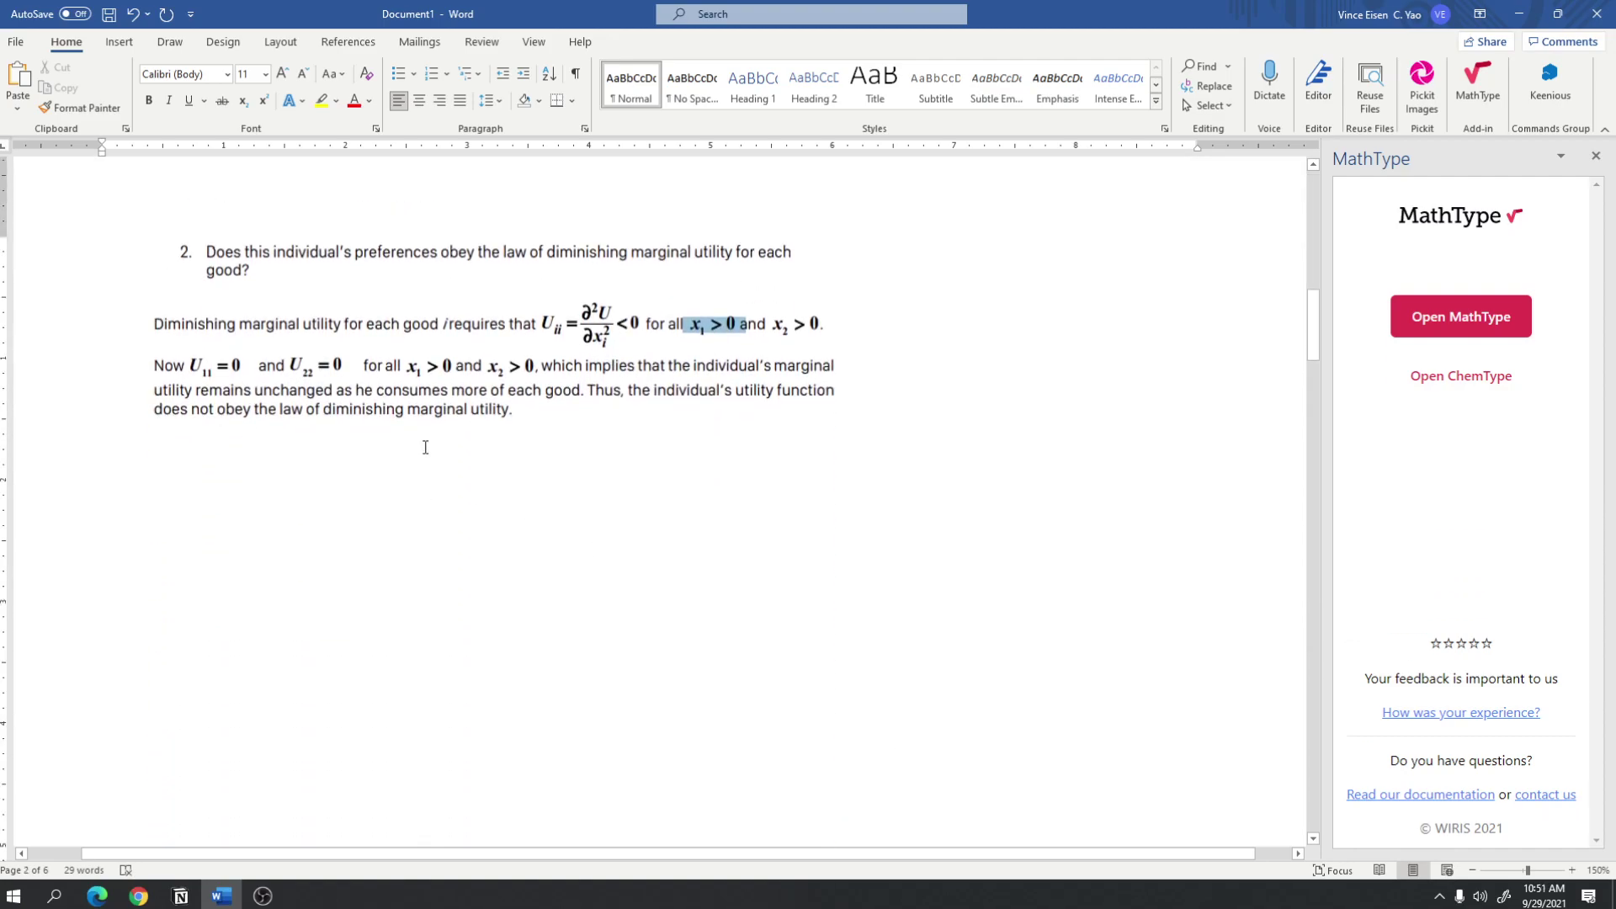
scroll(205, 291, up, 2)
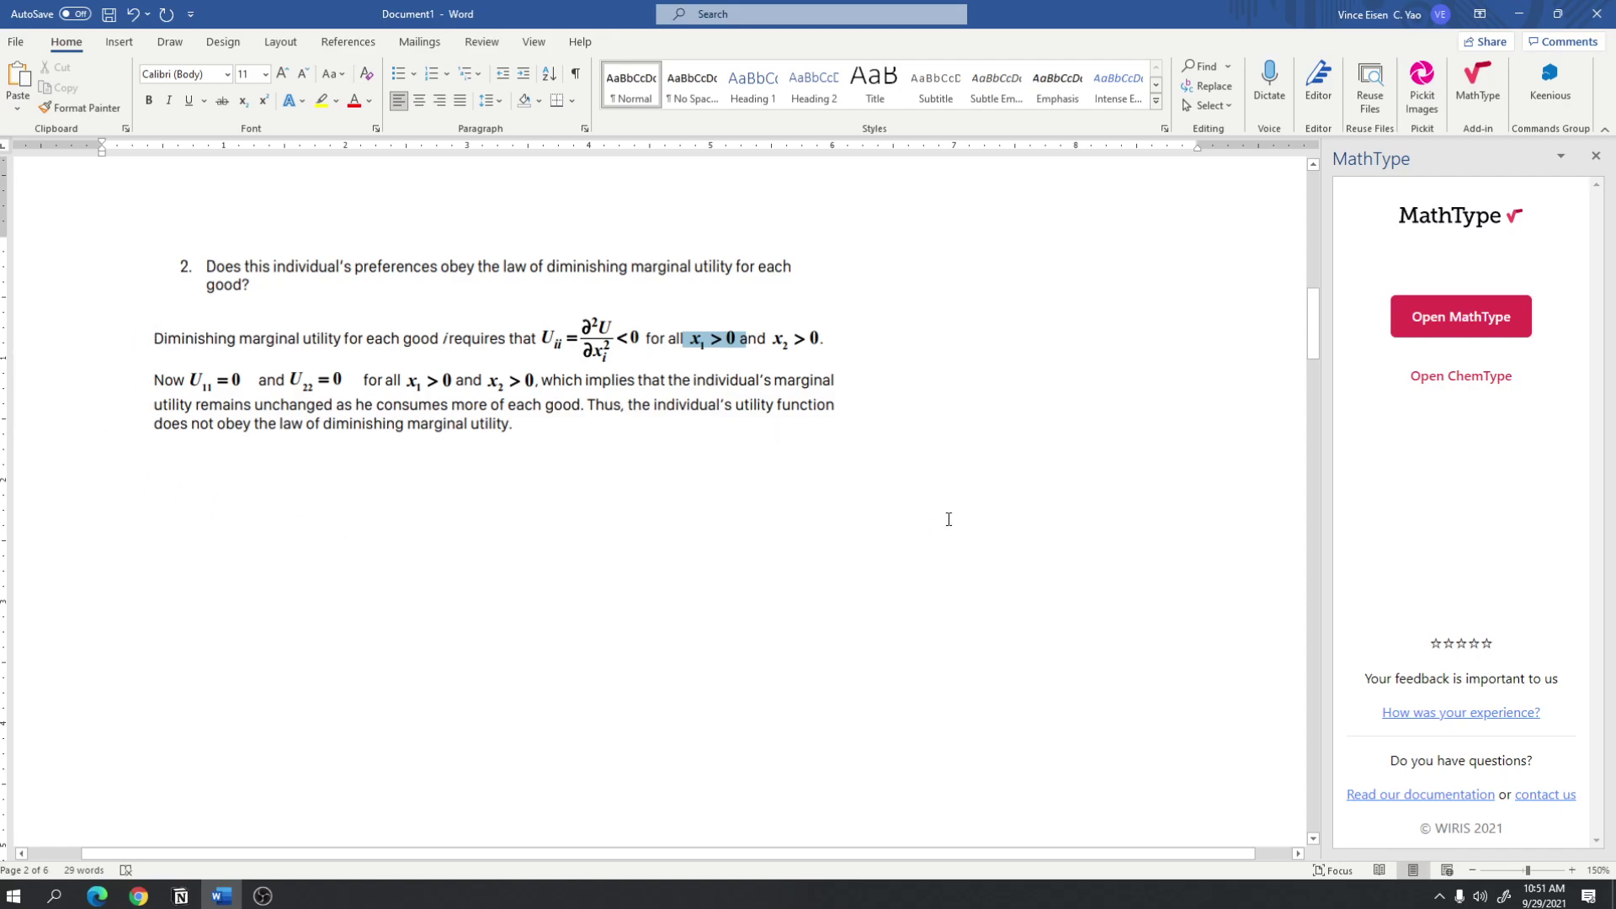
text(Diminishing marginal utility for each)
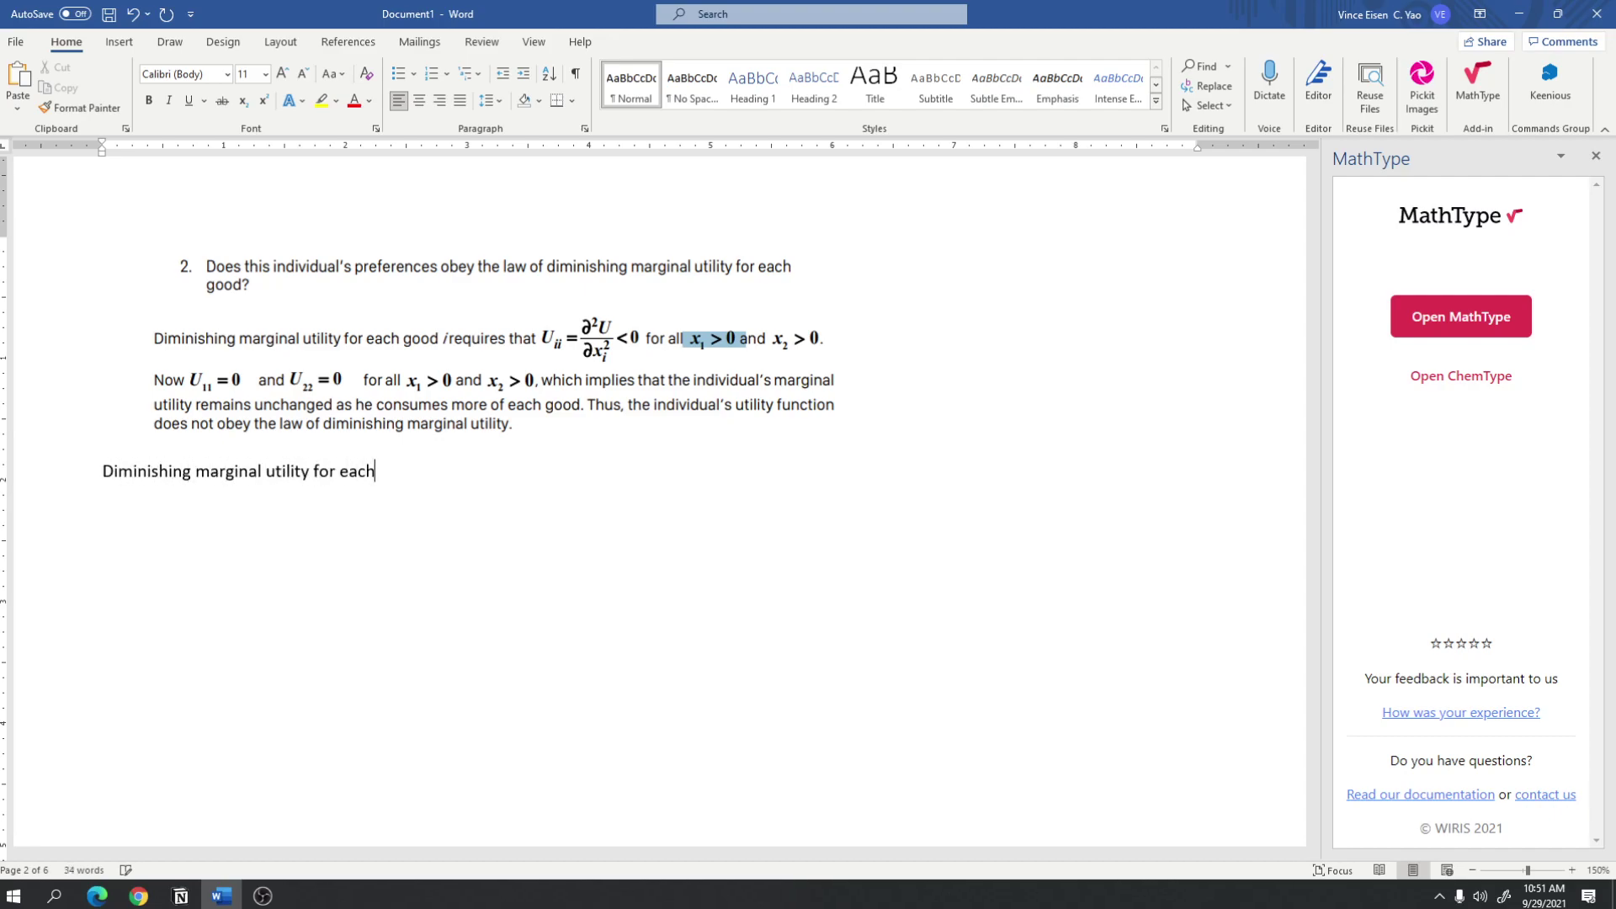
text( good i requires that)
Open MathType and type U with subscript ii followed by =.
click(1464, 329)
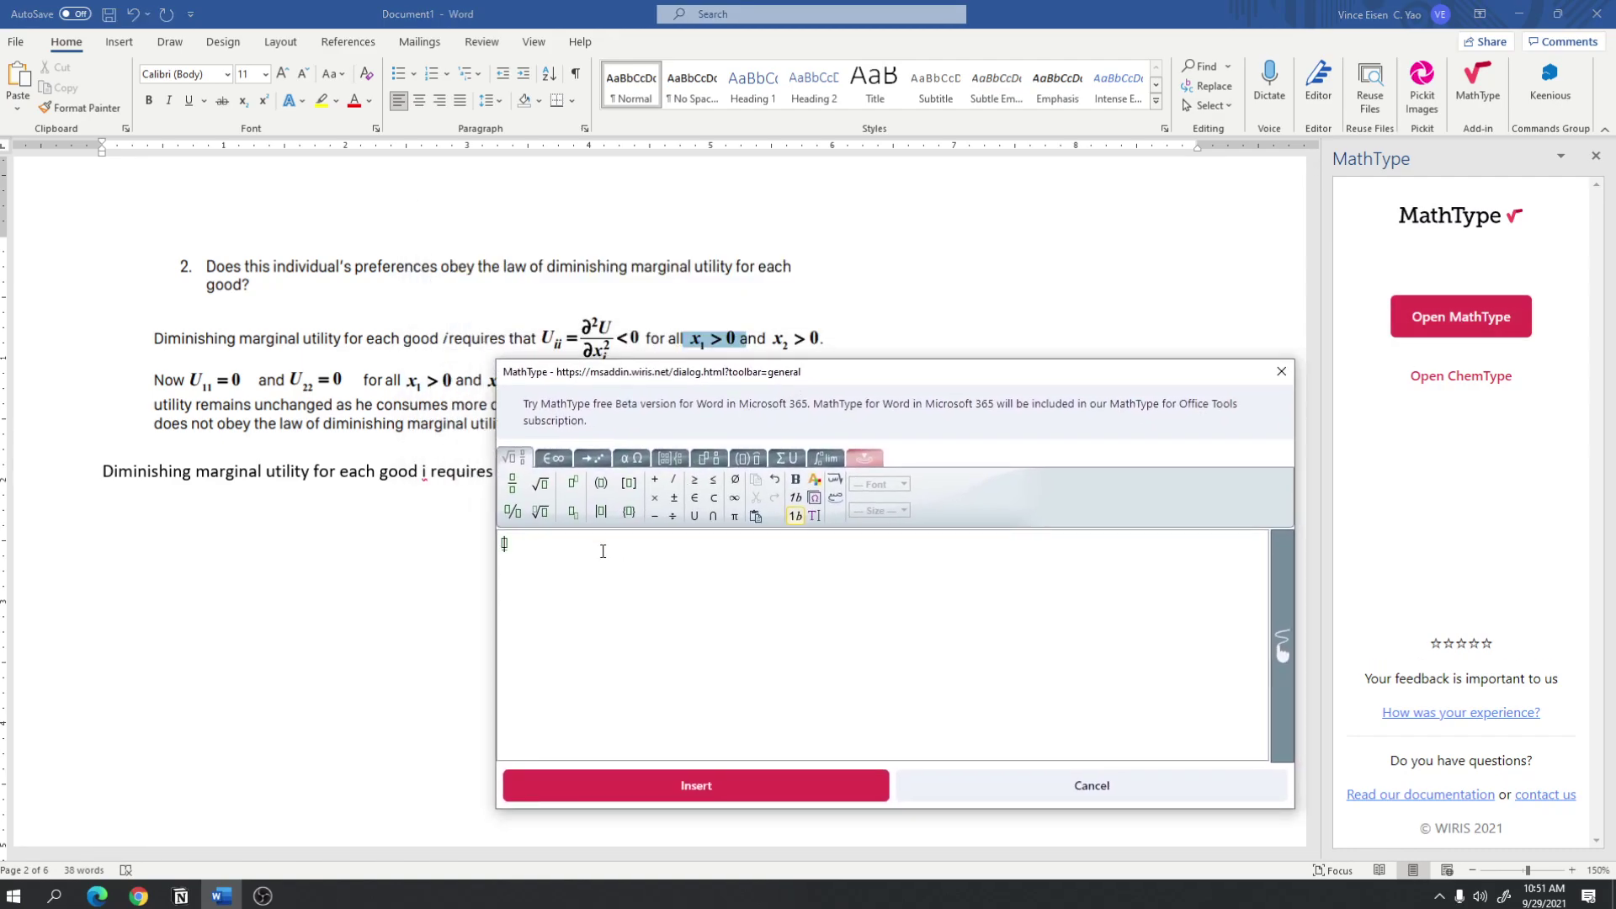
text(U)
click(573, 511)
text(ii)
key(Right)
text(=)
Add an empty fraction after U_ii = with an exponent slot, undoing the mistaken derivative templates.
click(836, 463)
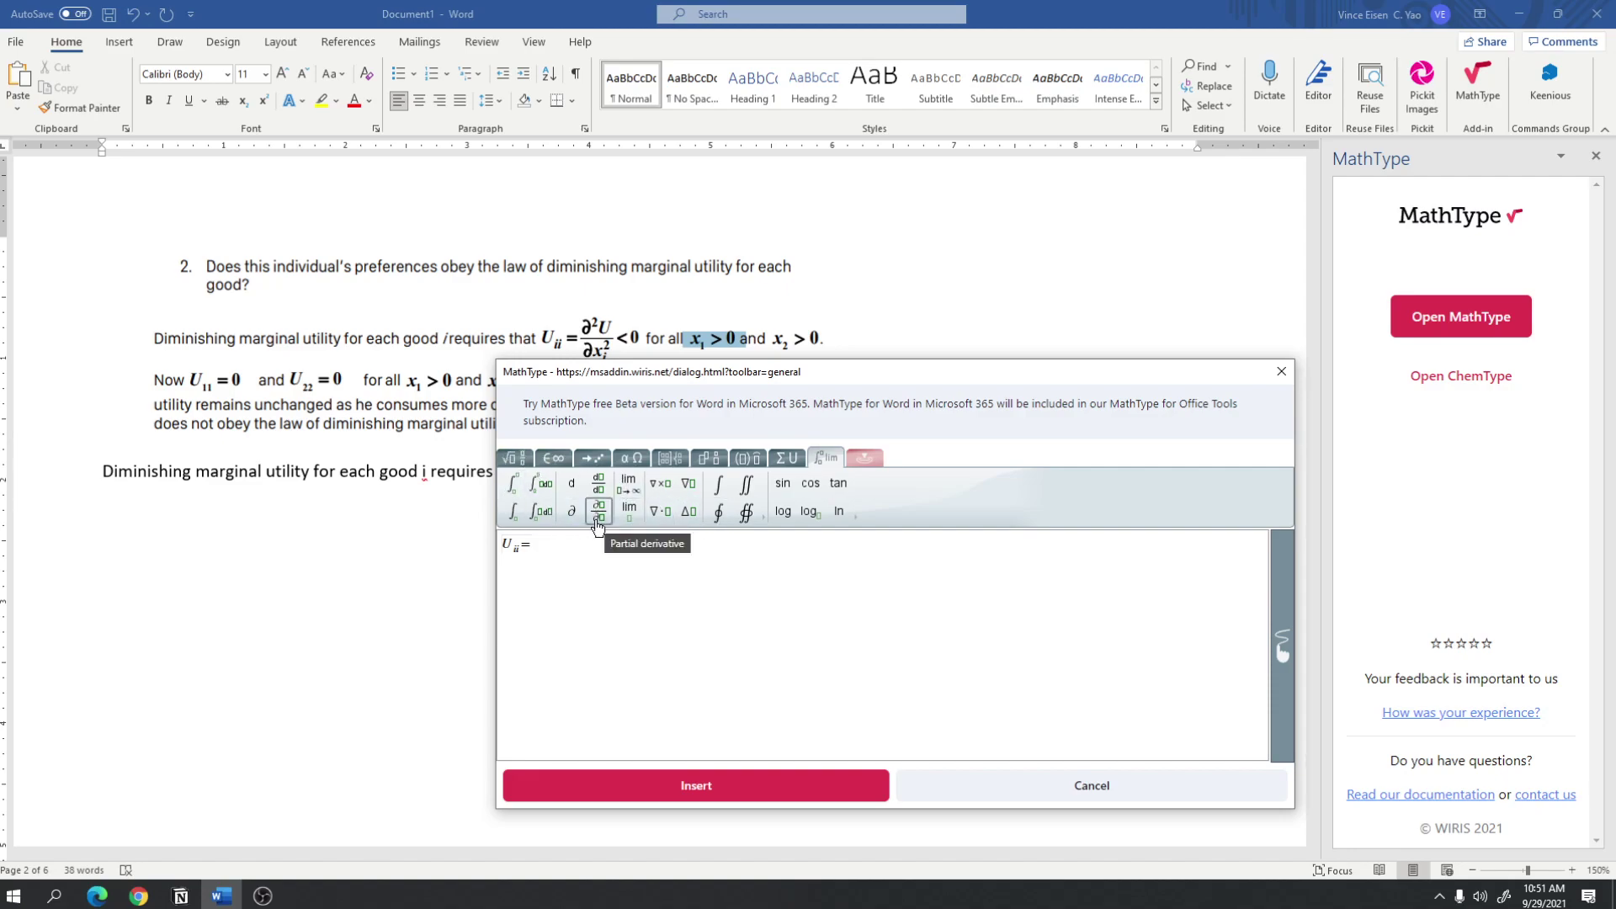
click(597, 522)
click(600, 522)
key(ctrl+z)
key(ctrl+z)
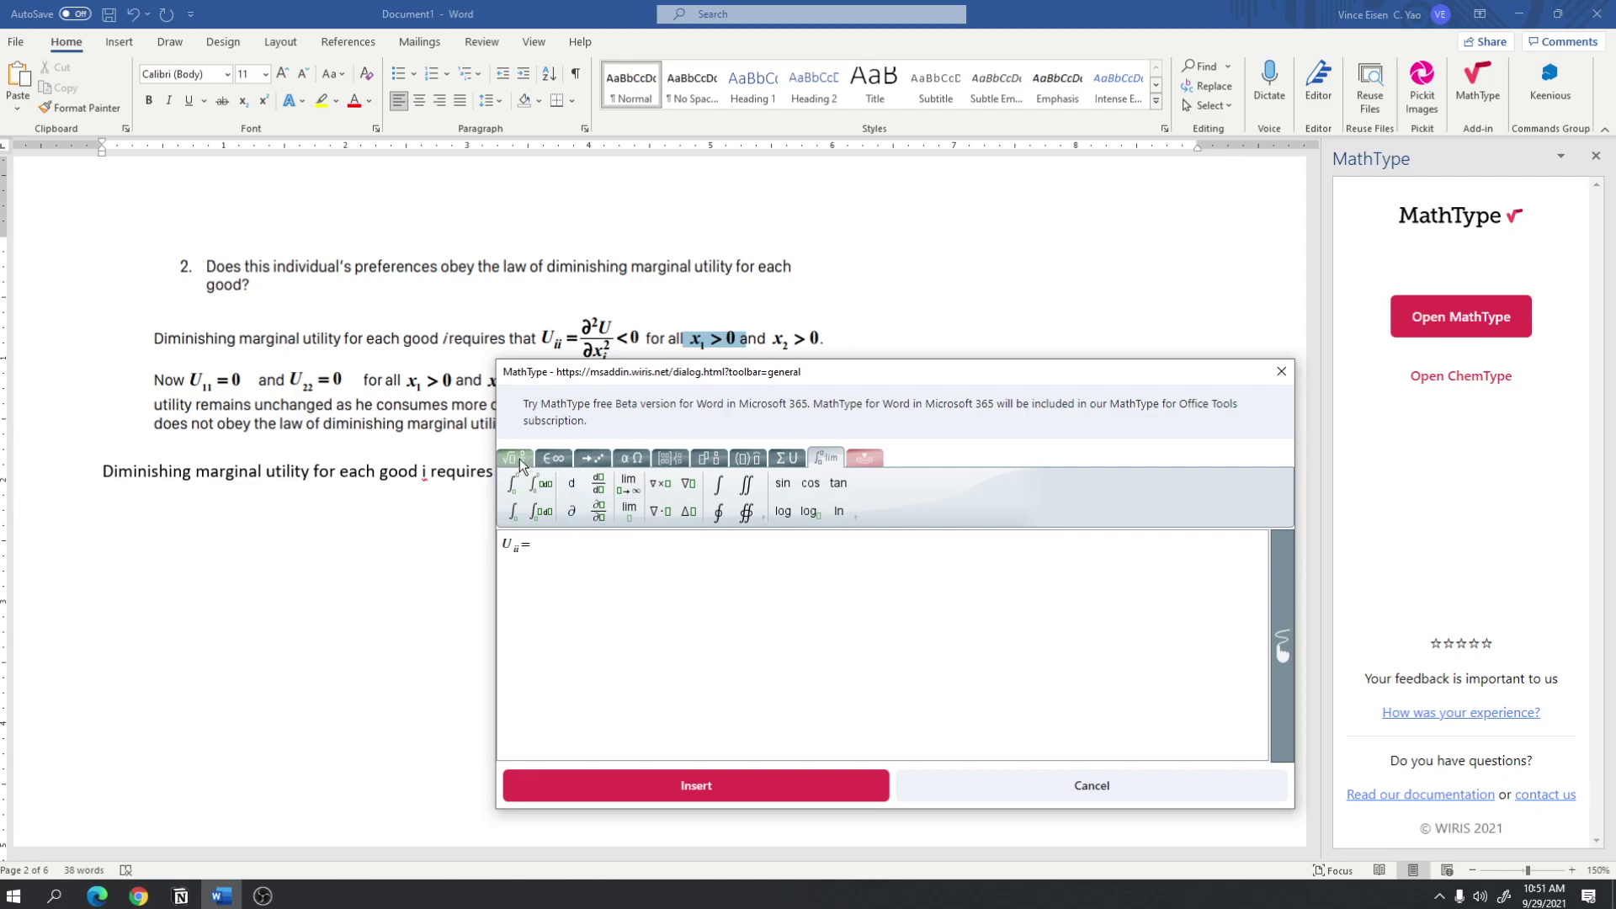
click(519, 458)
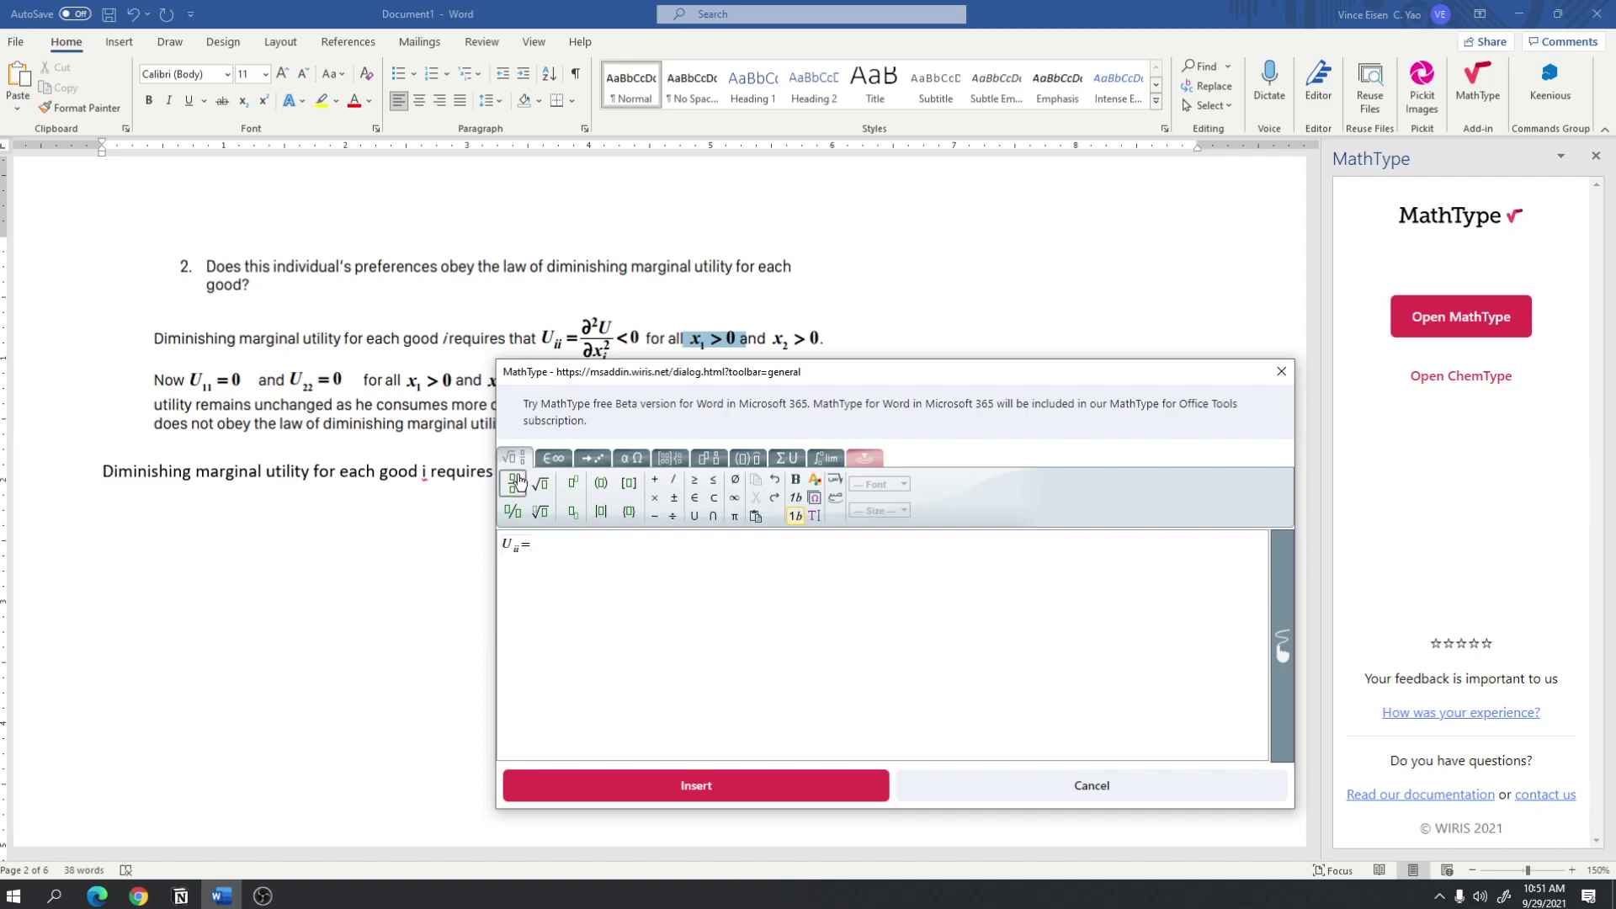
click(518, 481)
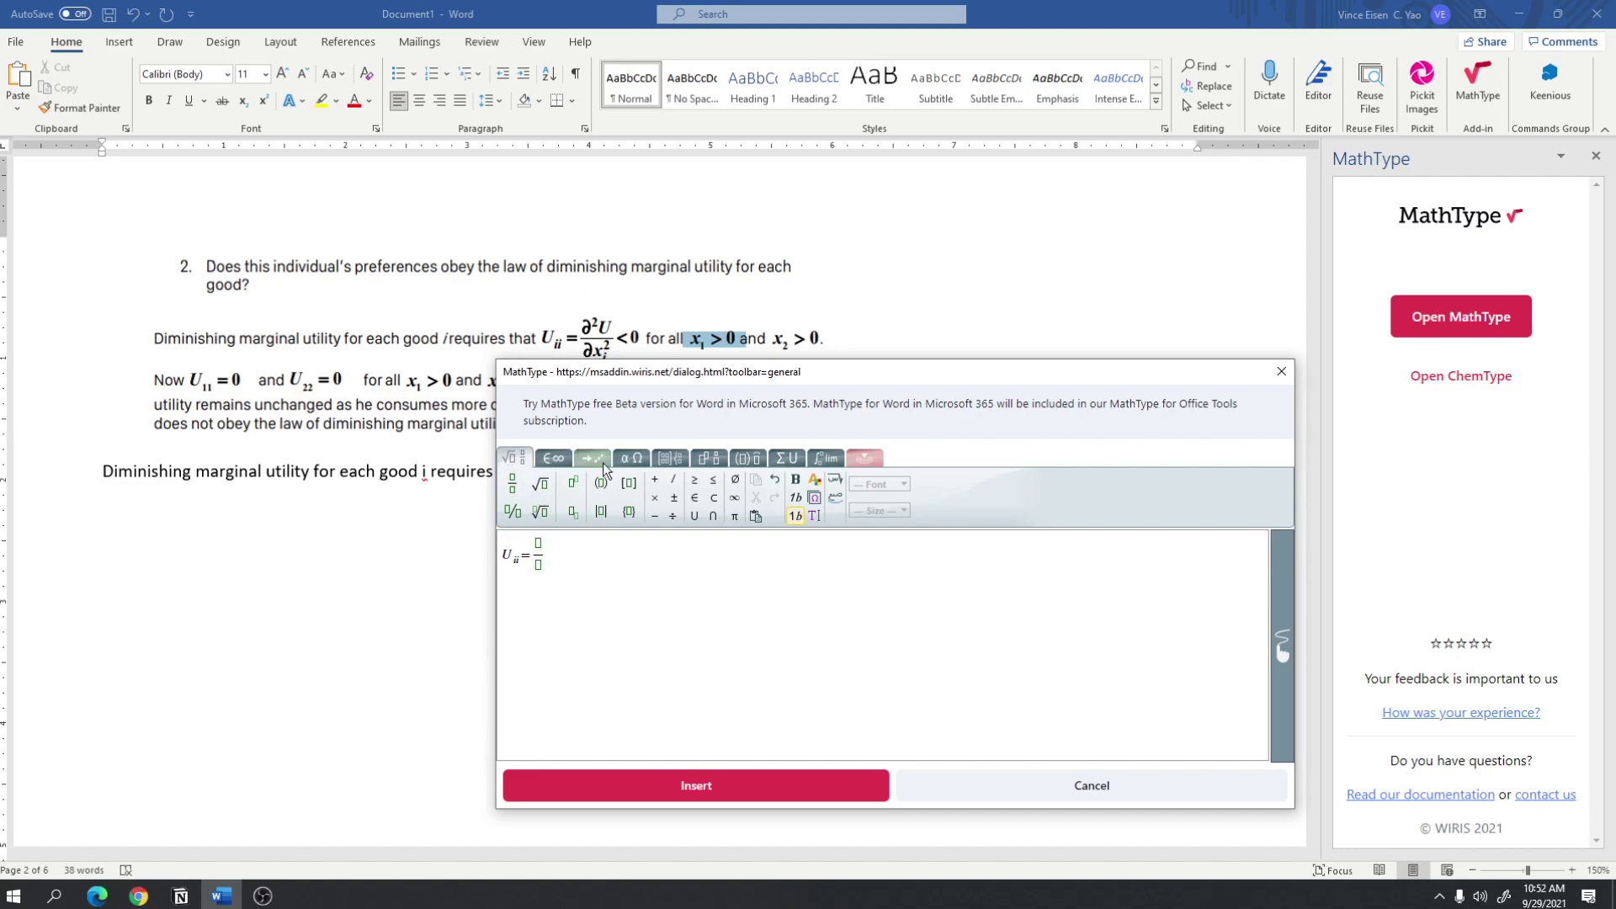
click(570, 484)
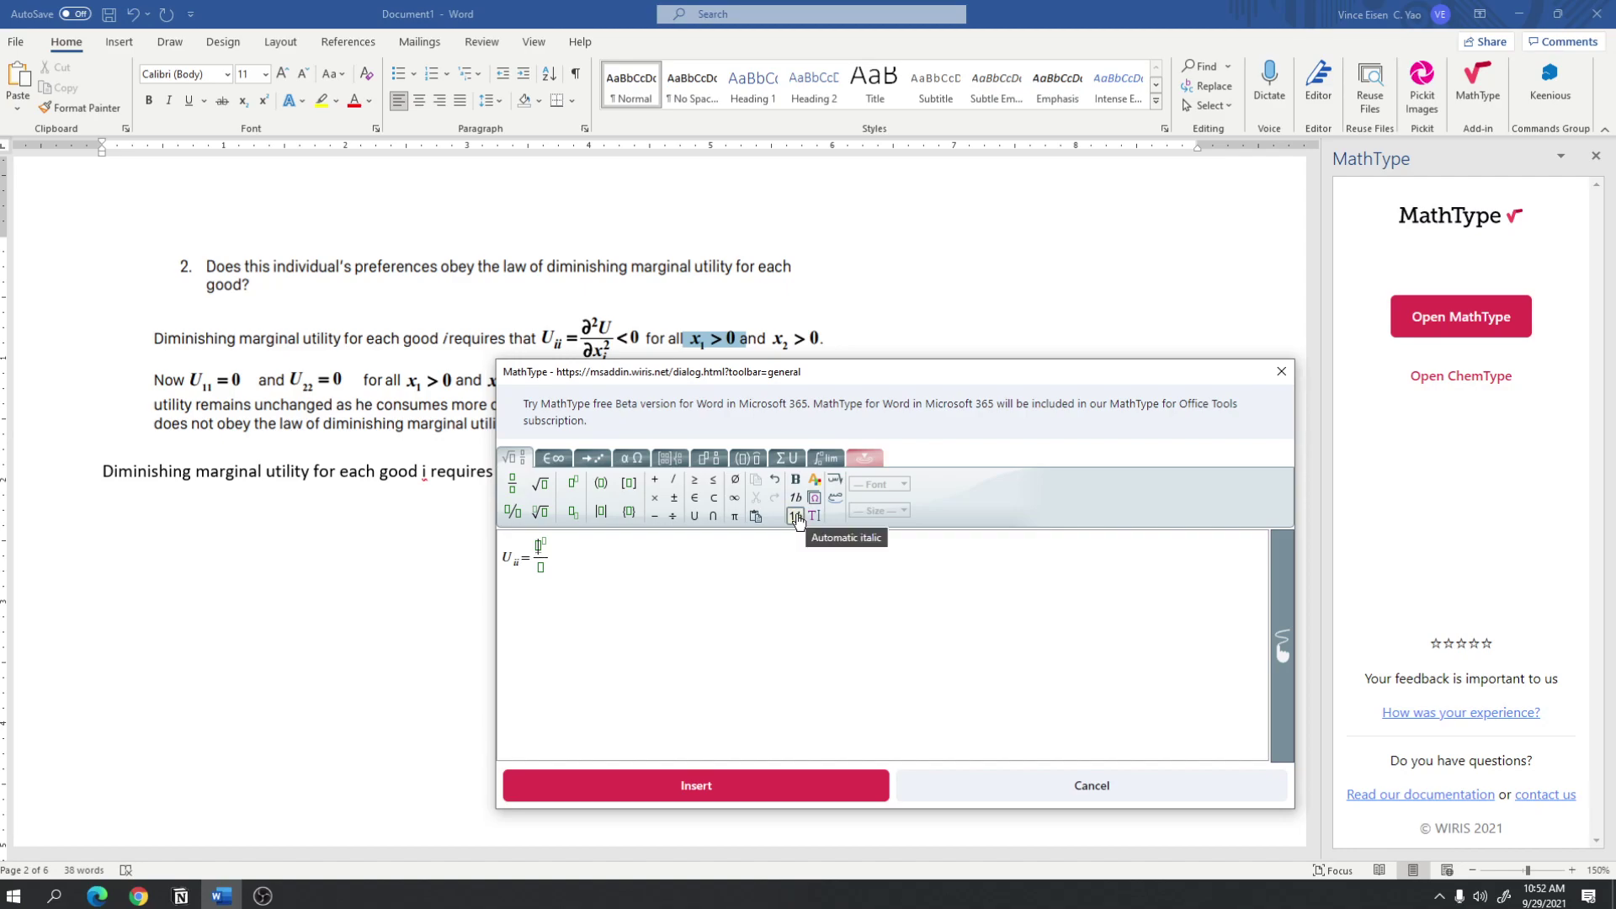
click(796, 517)
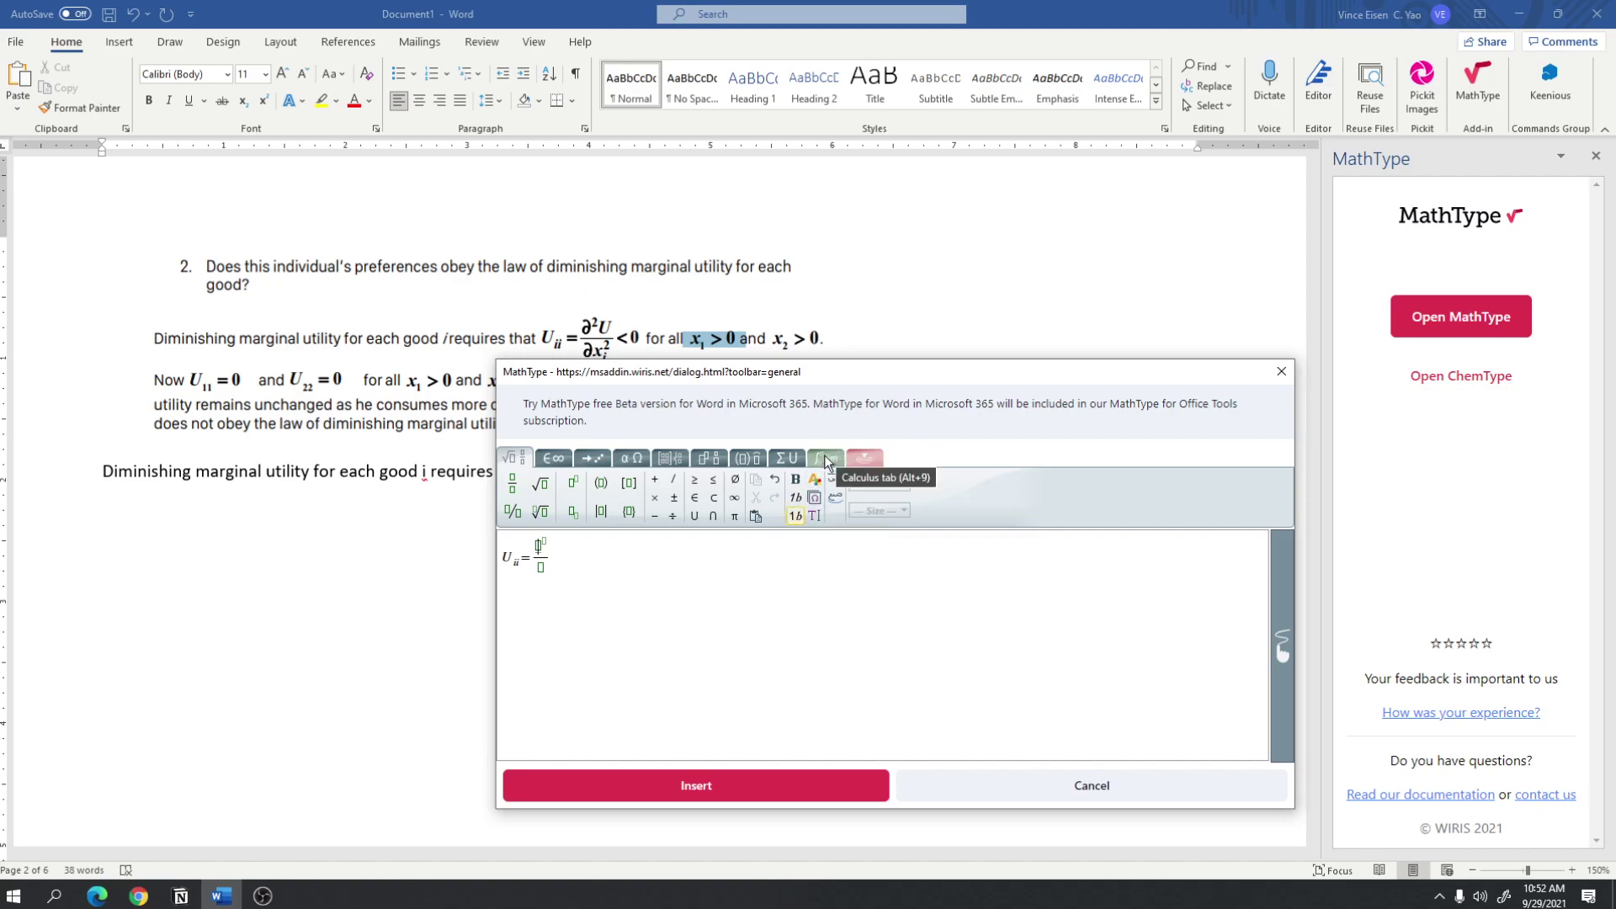
Fill the numerator with ∂²U.
click(827, 461)
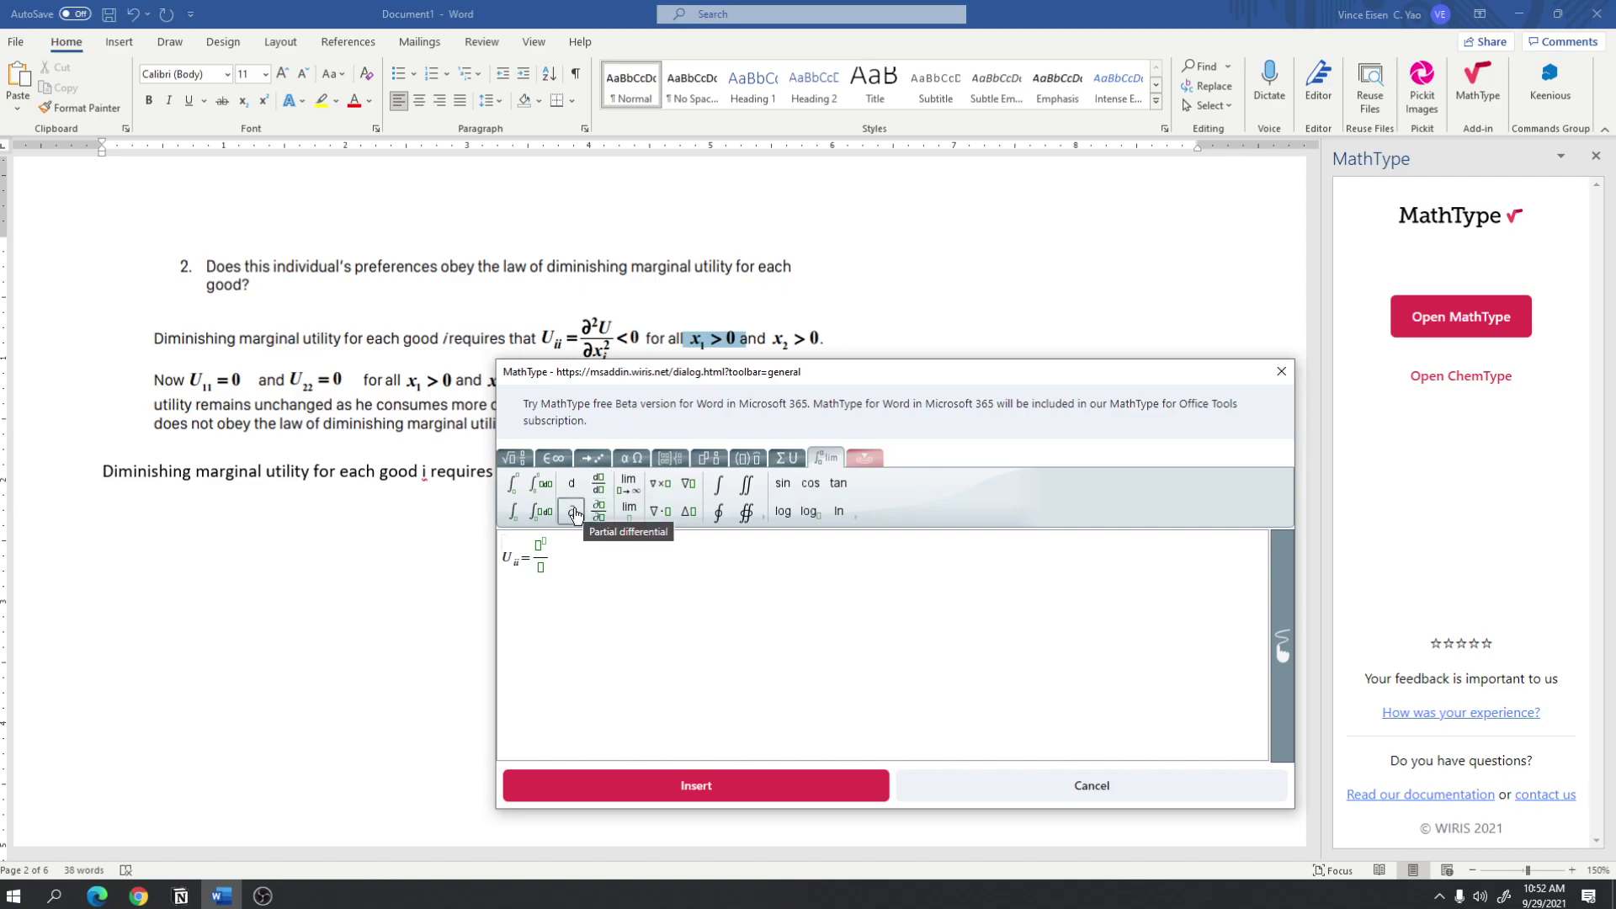
click(574, 513)
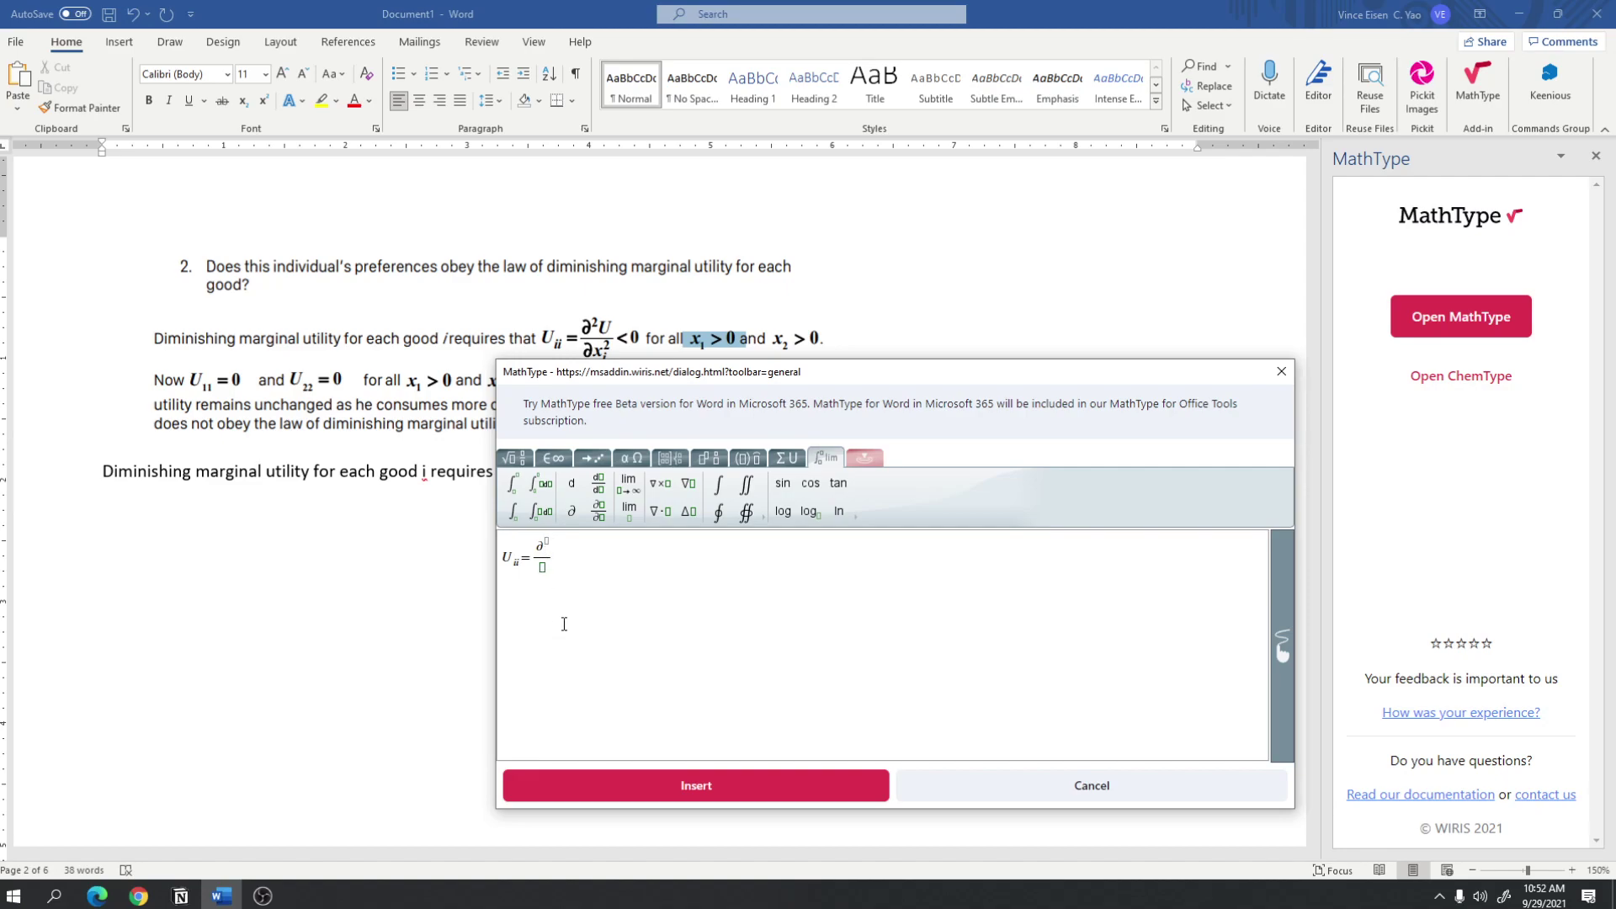
text(2)
key(Right)
text(U)
key(Down)
Fill the denominator with ∂x_i².
click(571, 512)
text(x)
click(515, 459)
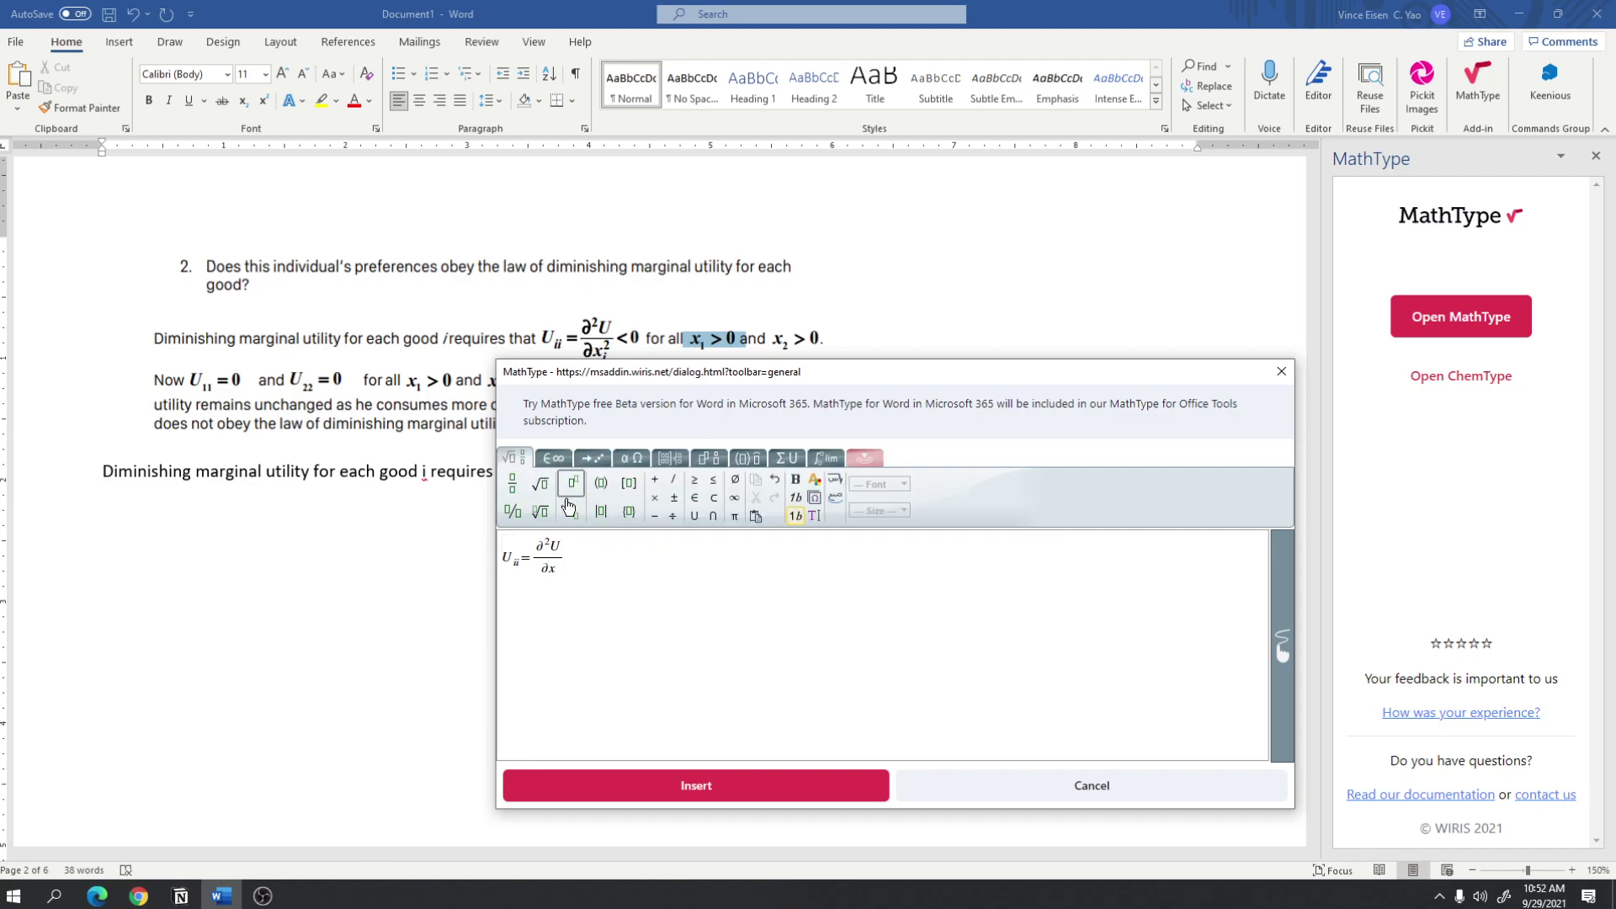
click(571, 513)
text(i)
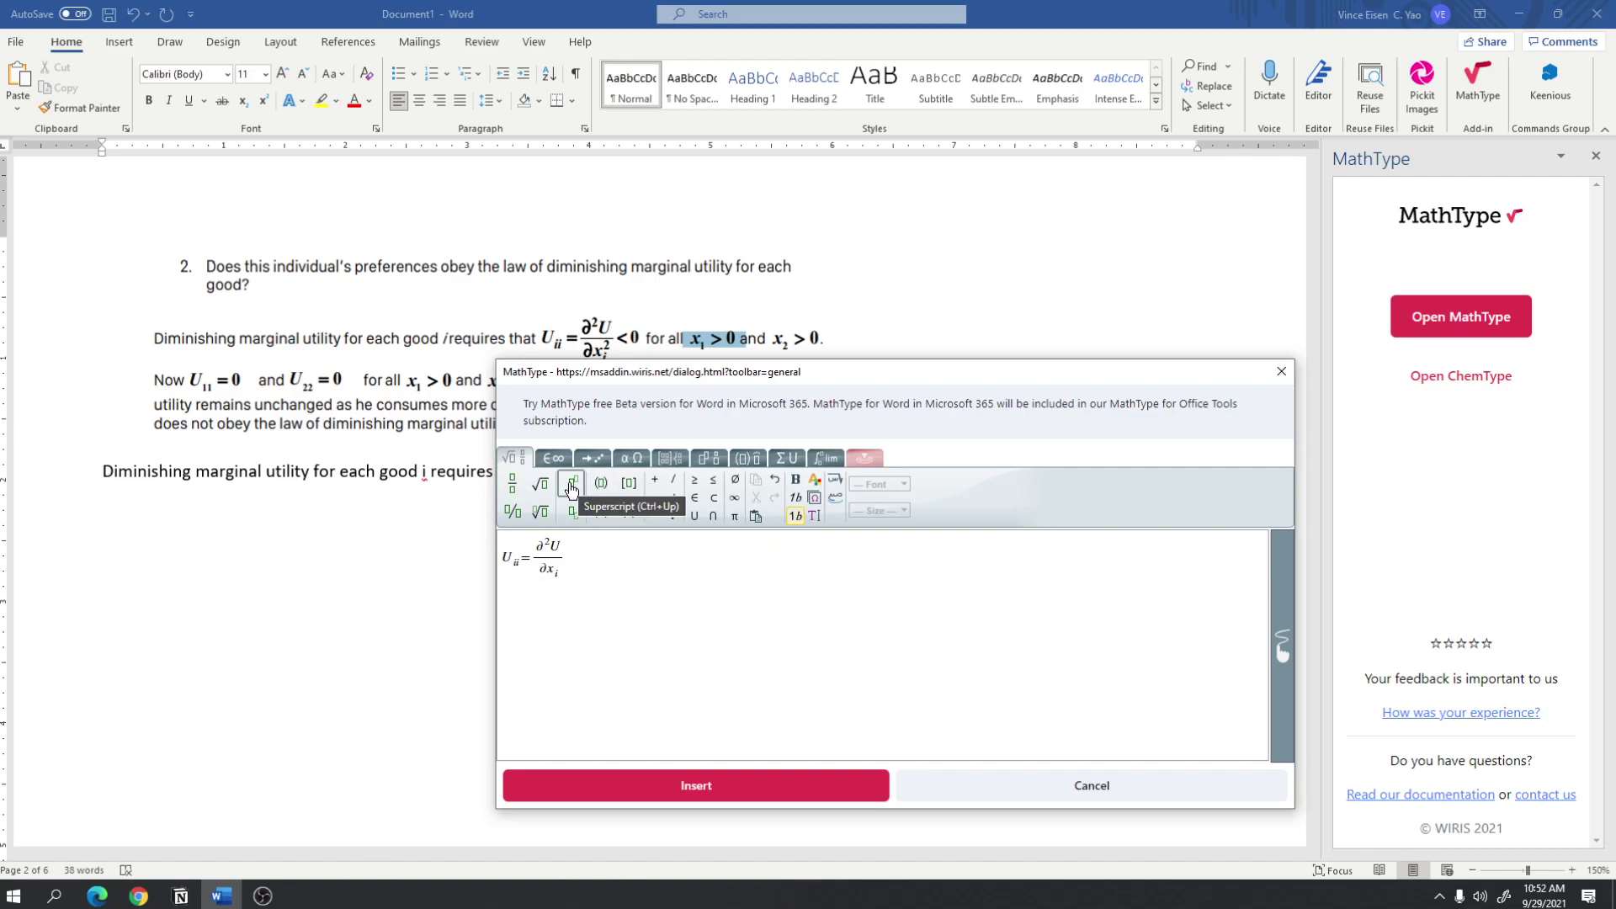
click(571, 487)
text(2)
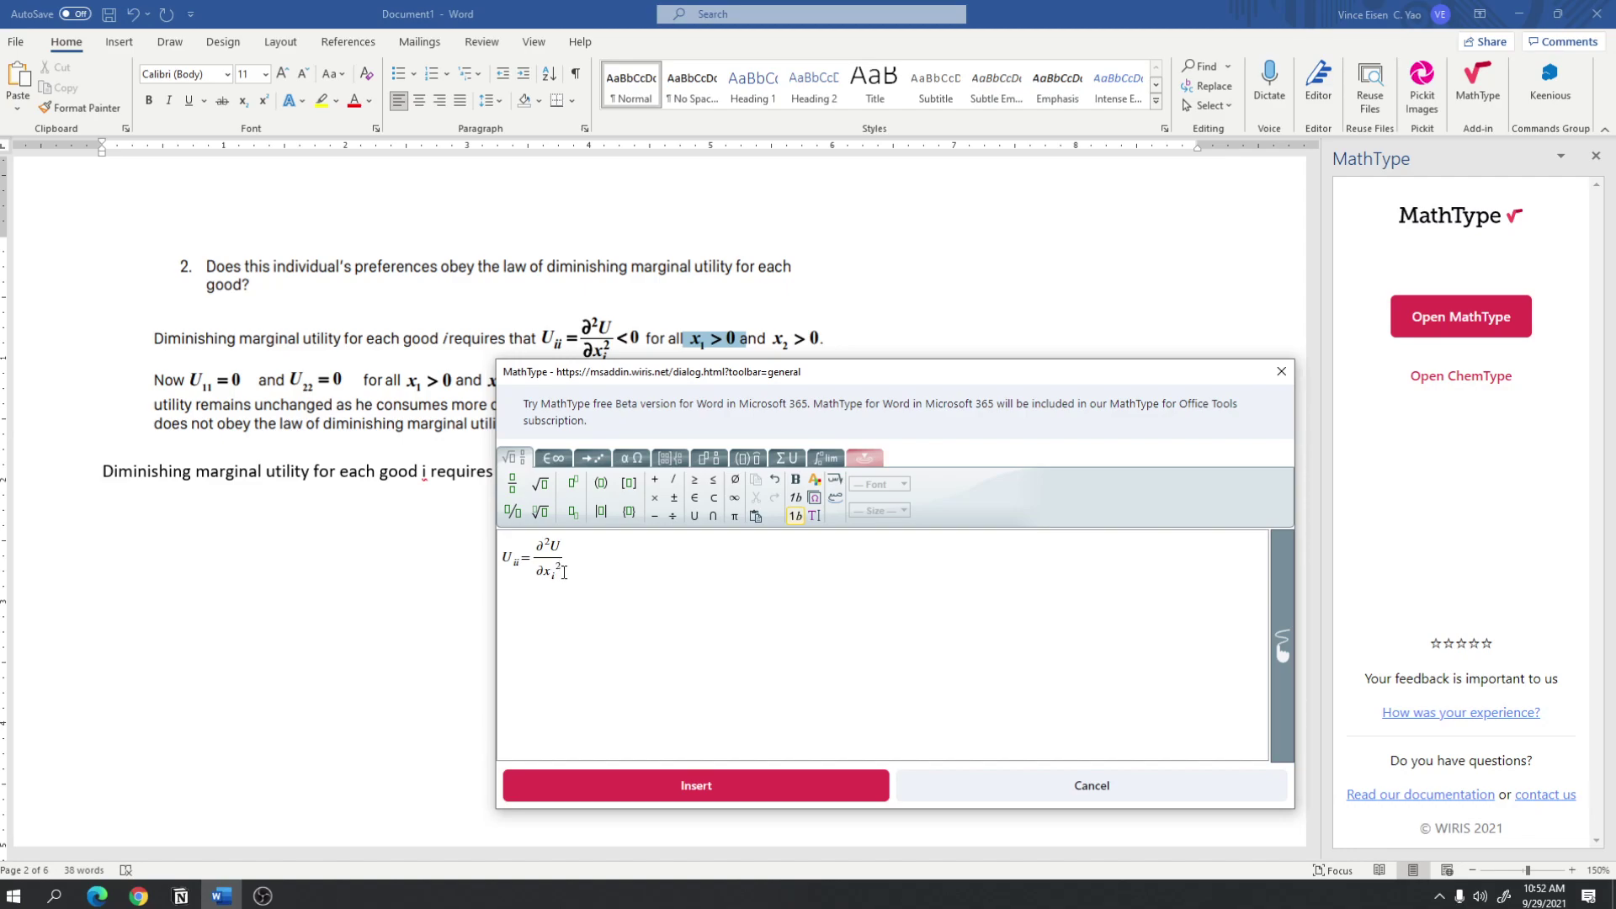
drag(563, 573, 552, 574)
Redo the denominator's i and ² as one combined sub/superscript, append < 0, and move MathType aside.
key(BackSpace)
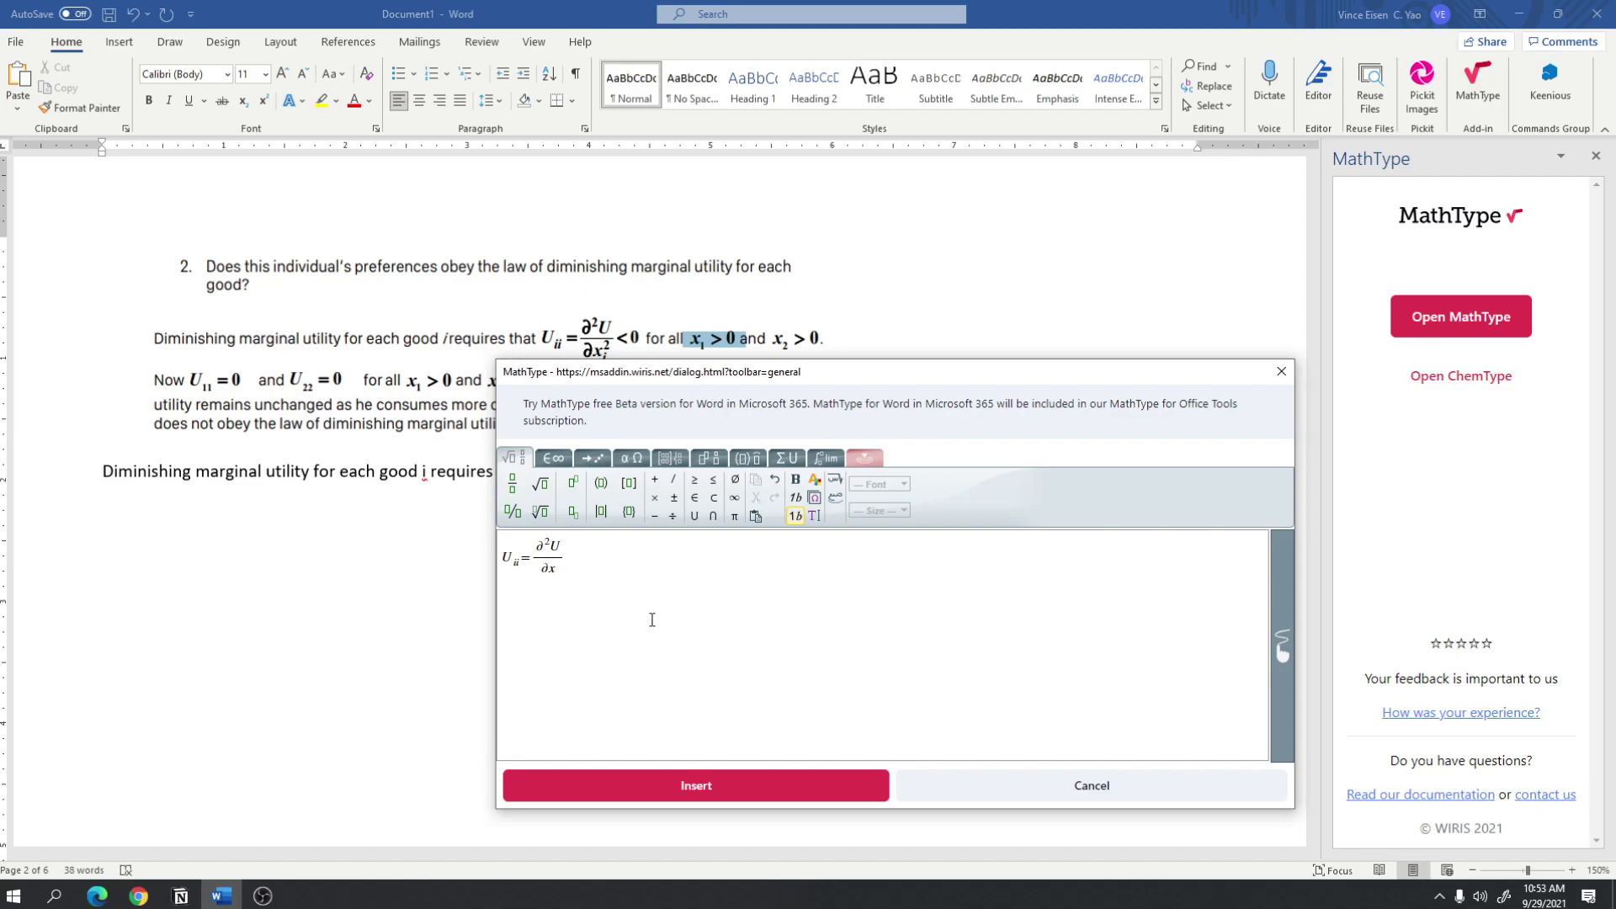
click(706, 459)
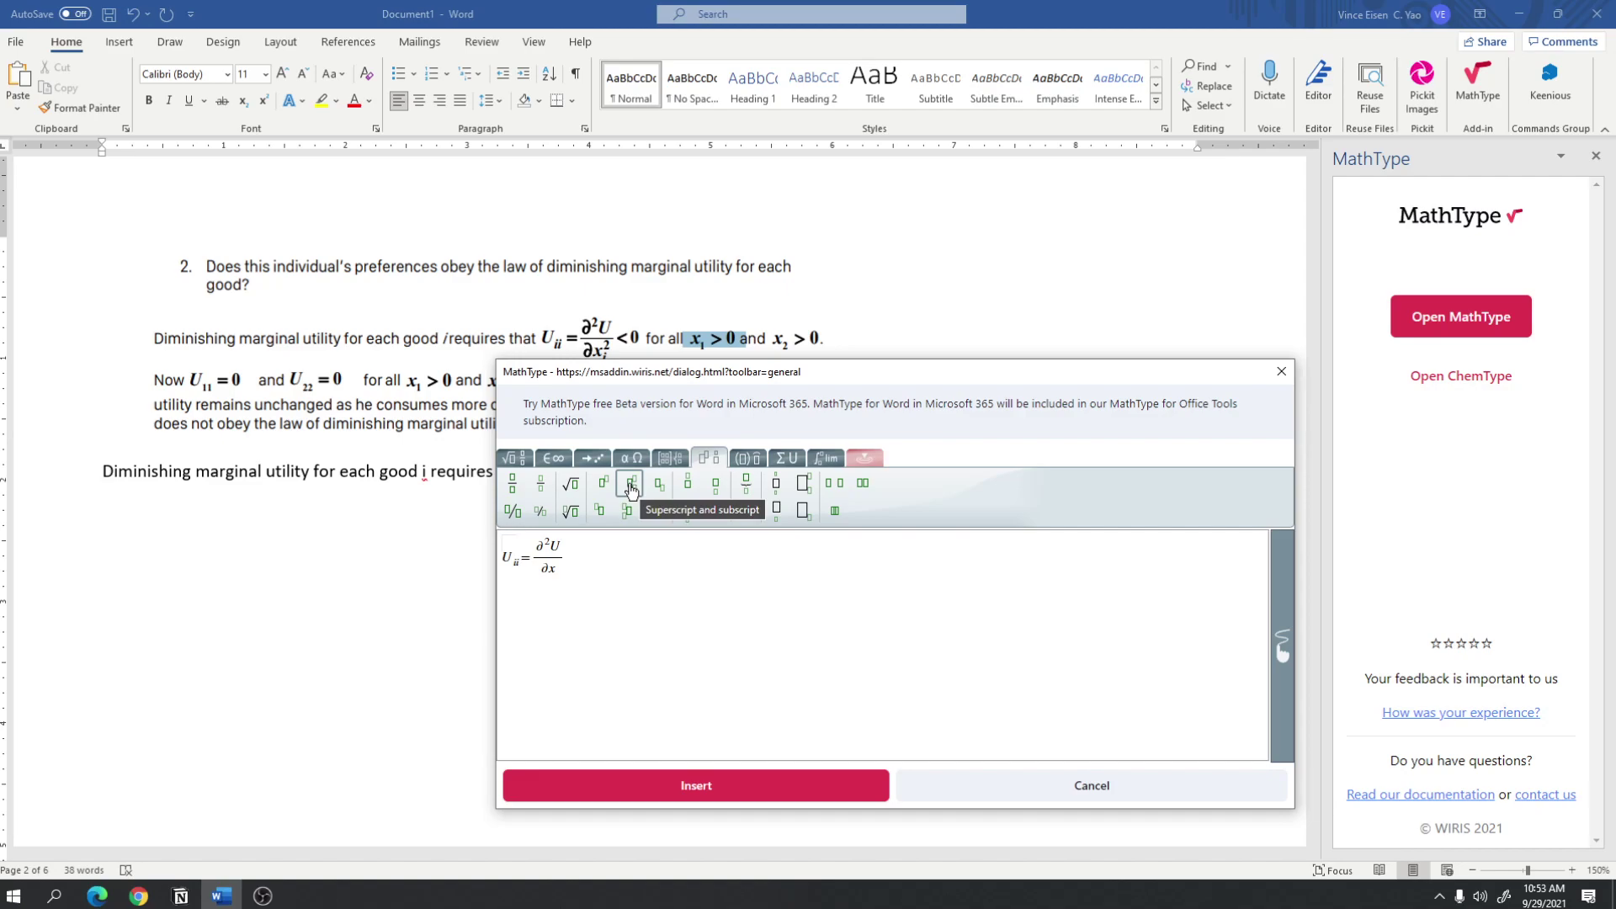
click(632, 487)
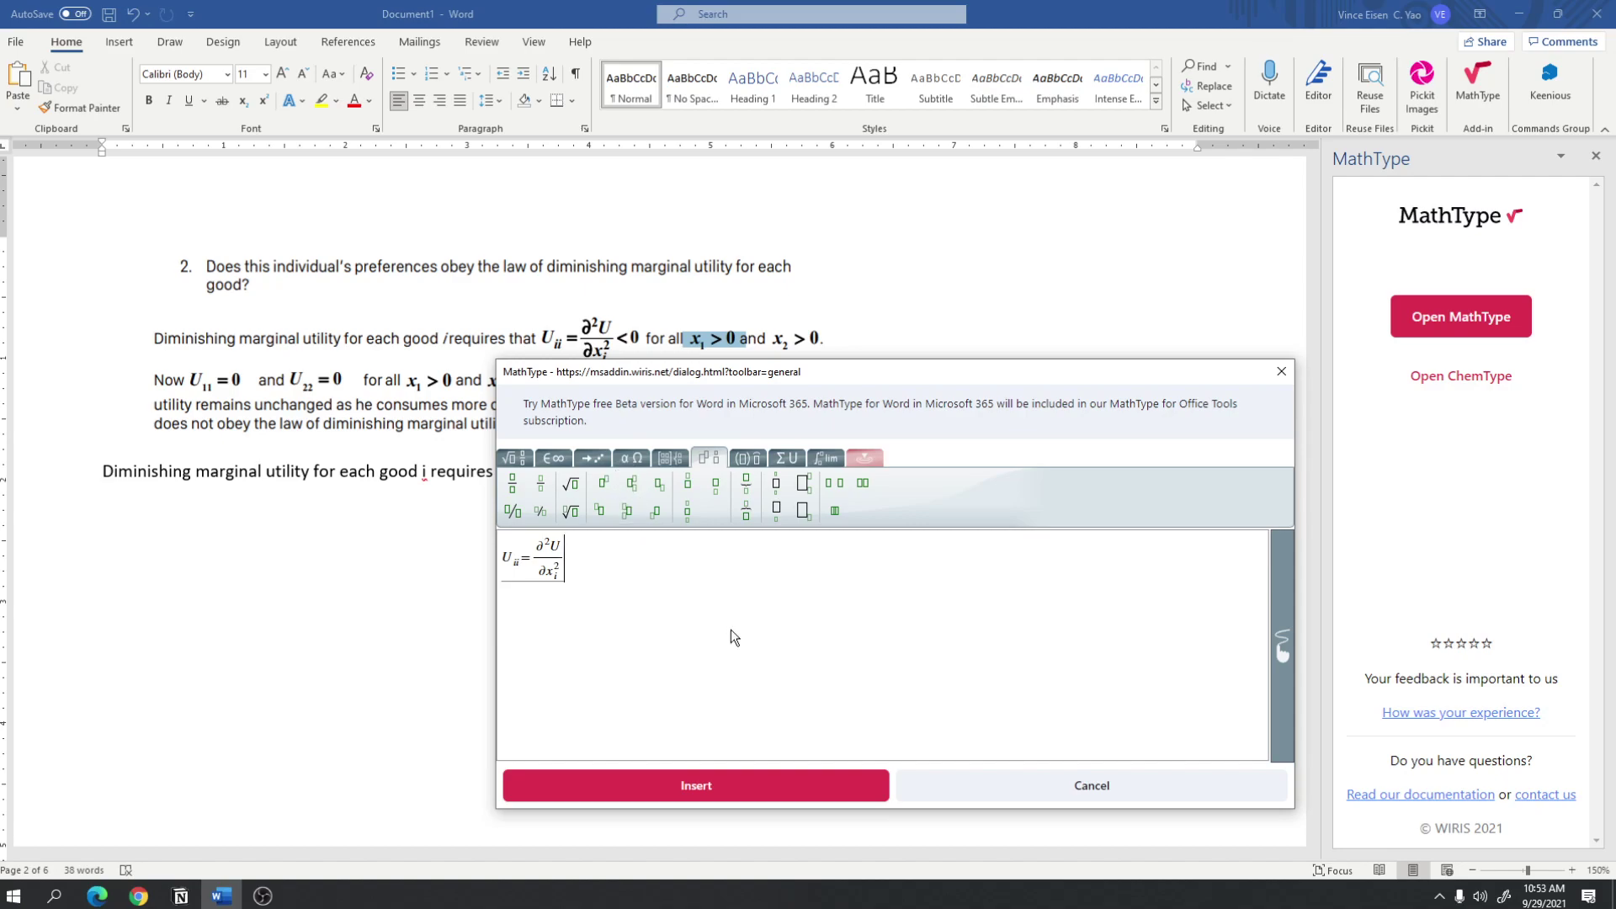
text(<0)
drag(597, 562, 519, 561)
click(627, 560)
drag(639, 379, 754, 406)
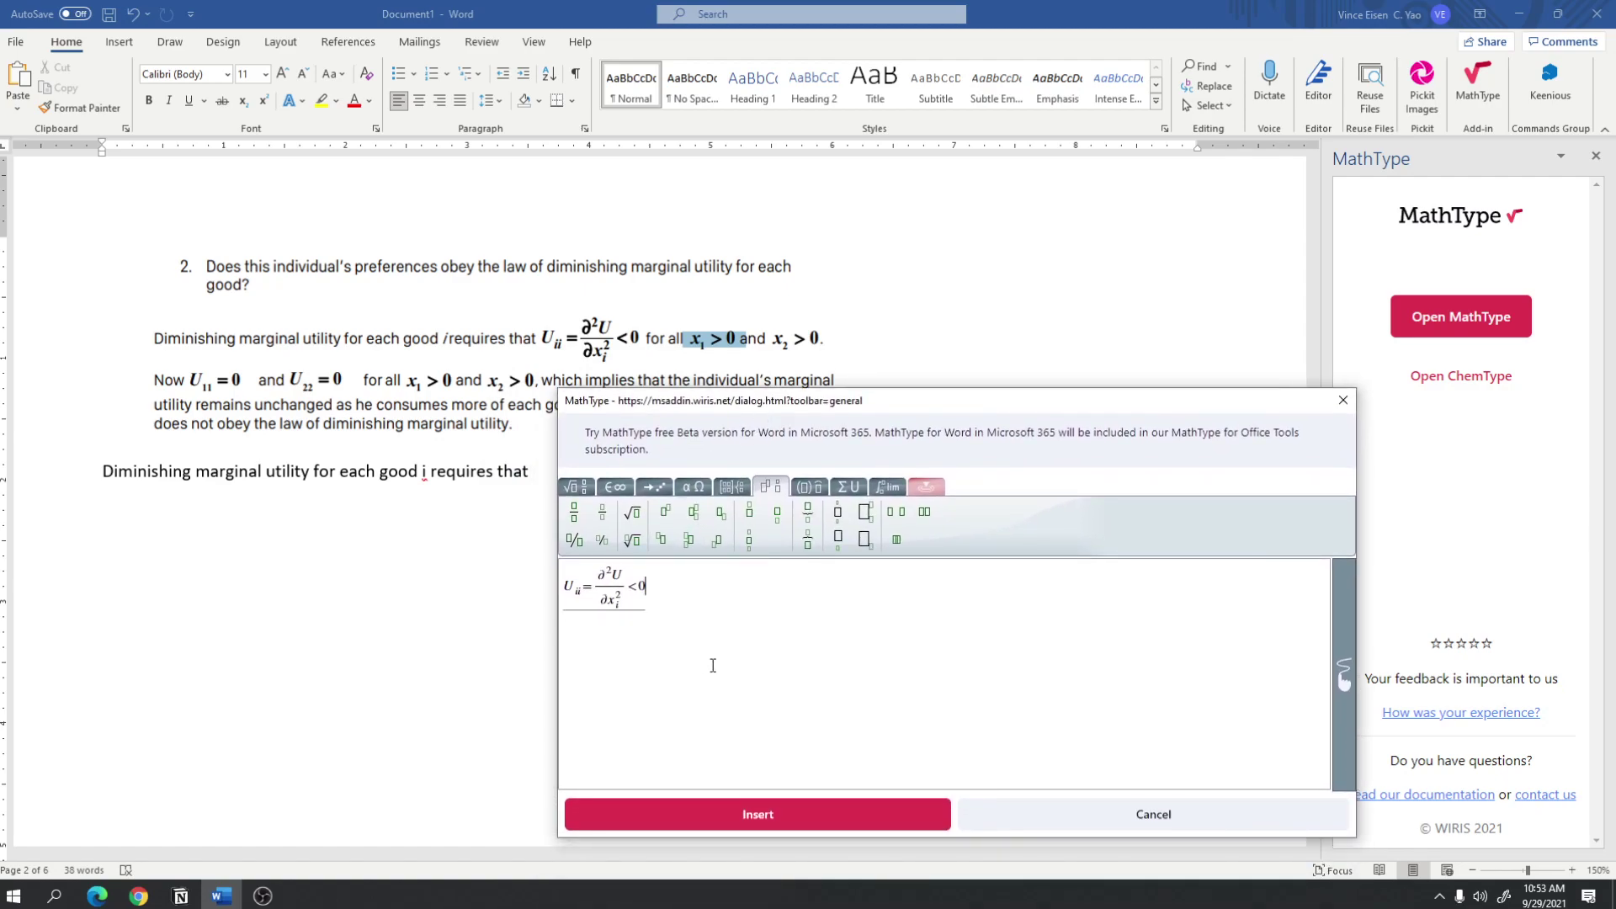
Insert the U_ii = ∂²U/∂x_i² < 0 equation into the document after "requires that".
click(731, 817)
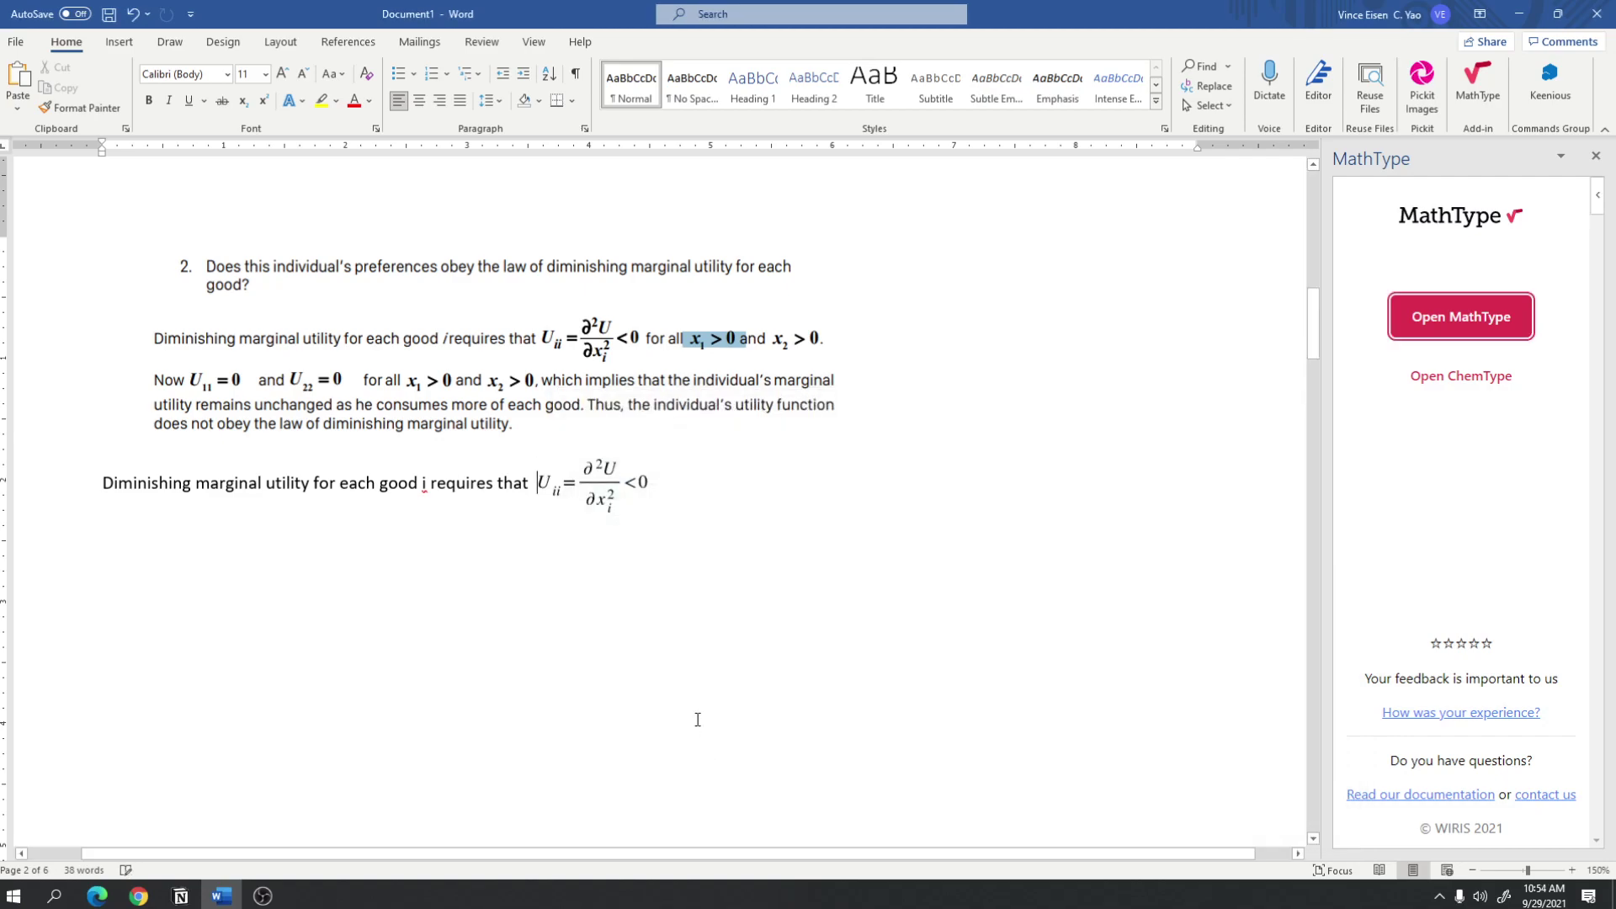
click(578, 482)
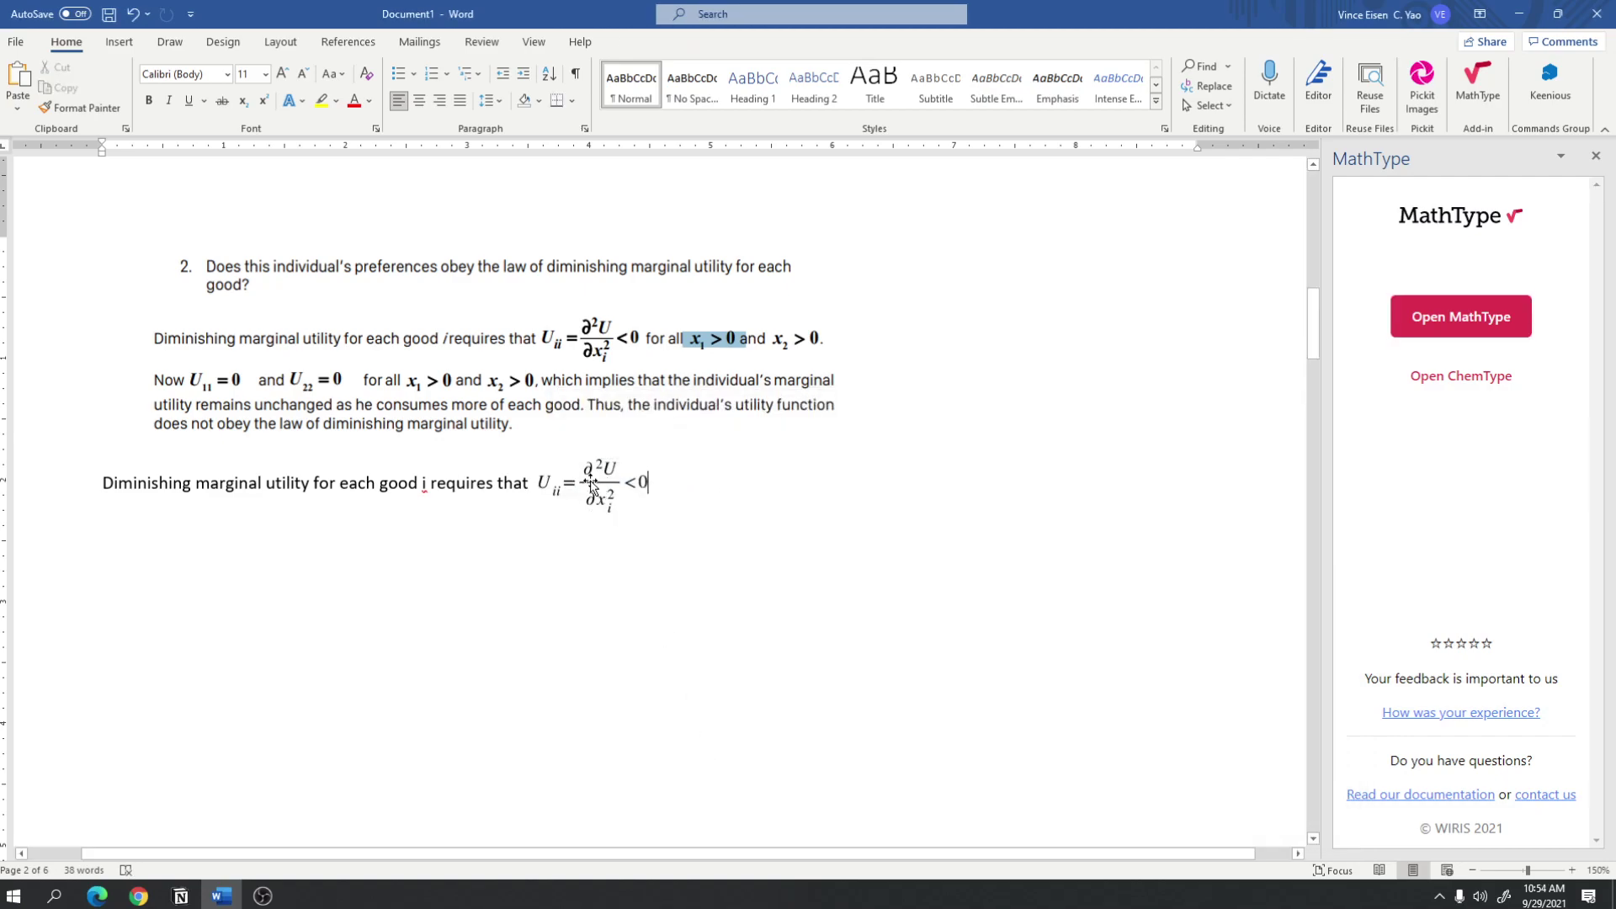
click(689, 500)
Put the caret right after the inserted equation and reopen an empty MathType editor.
click(619, 495)
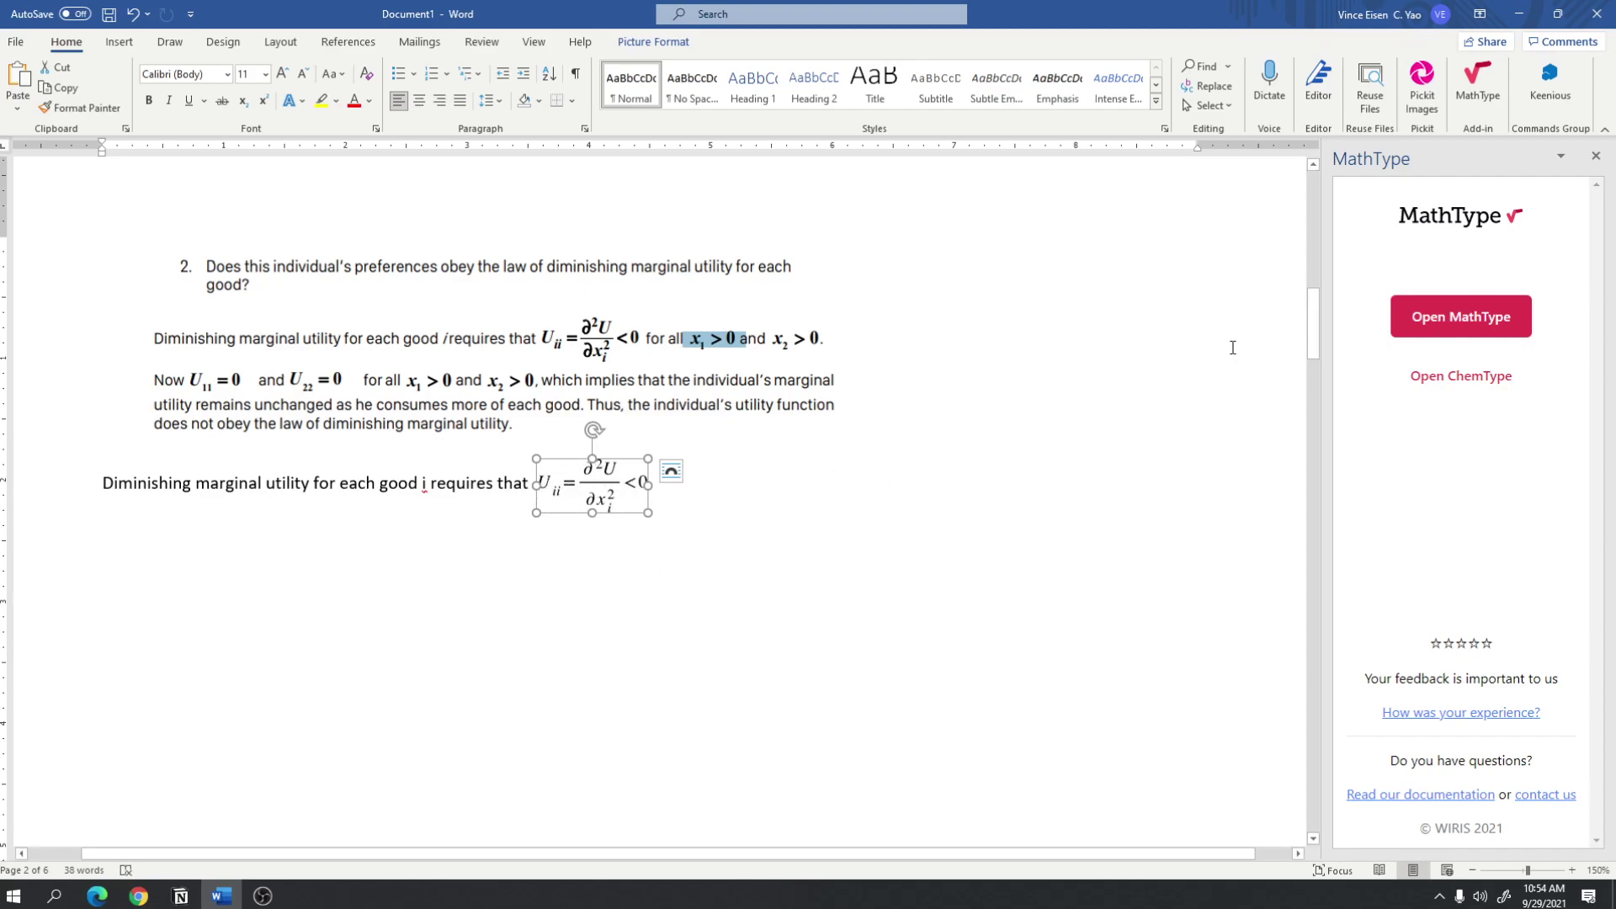
click(715, 491)
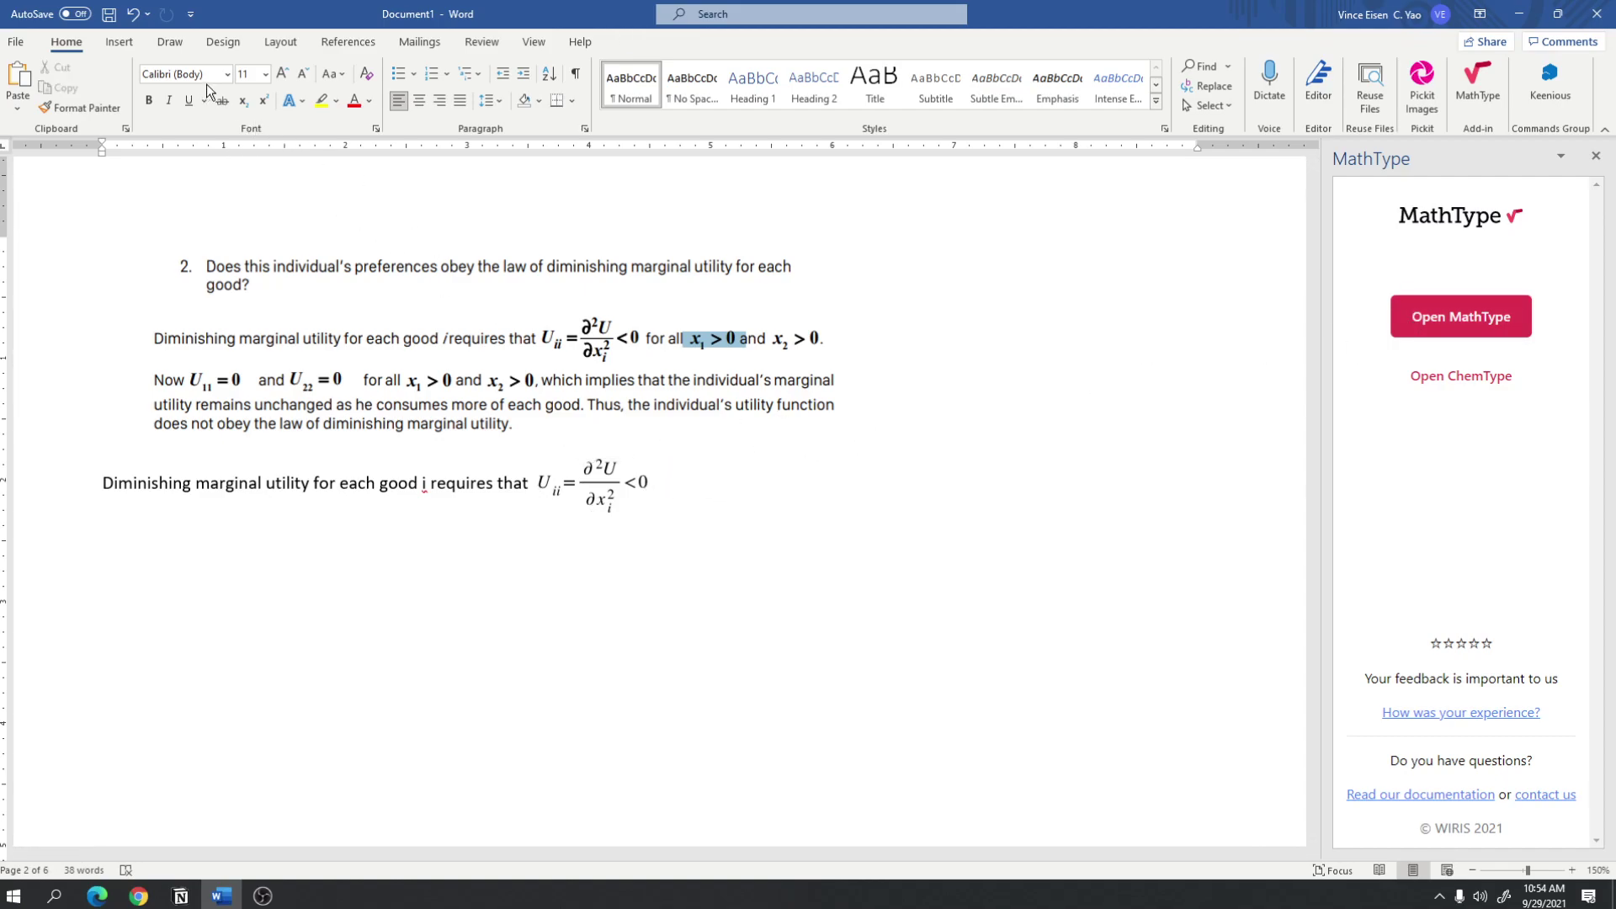
click(1456, 324)
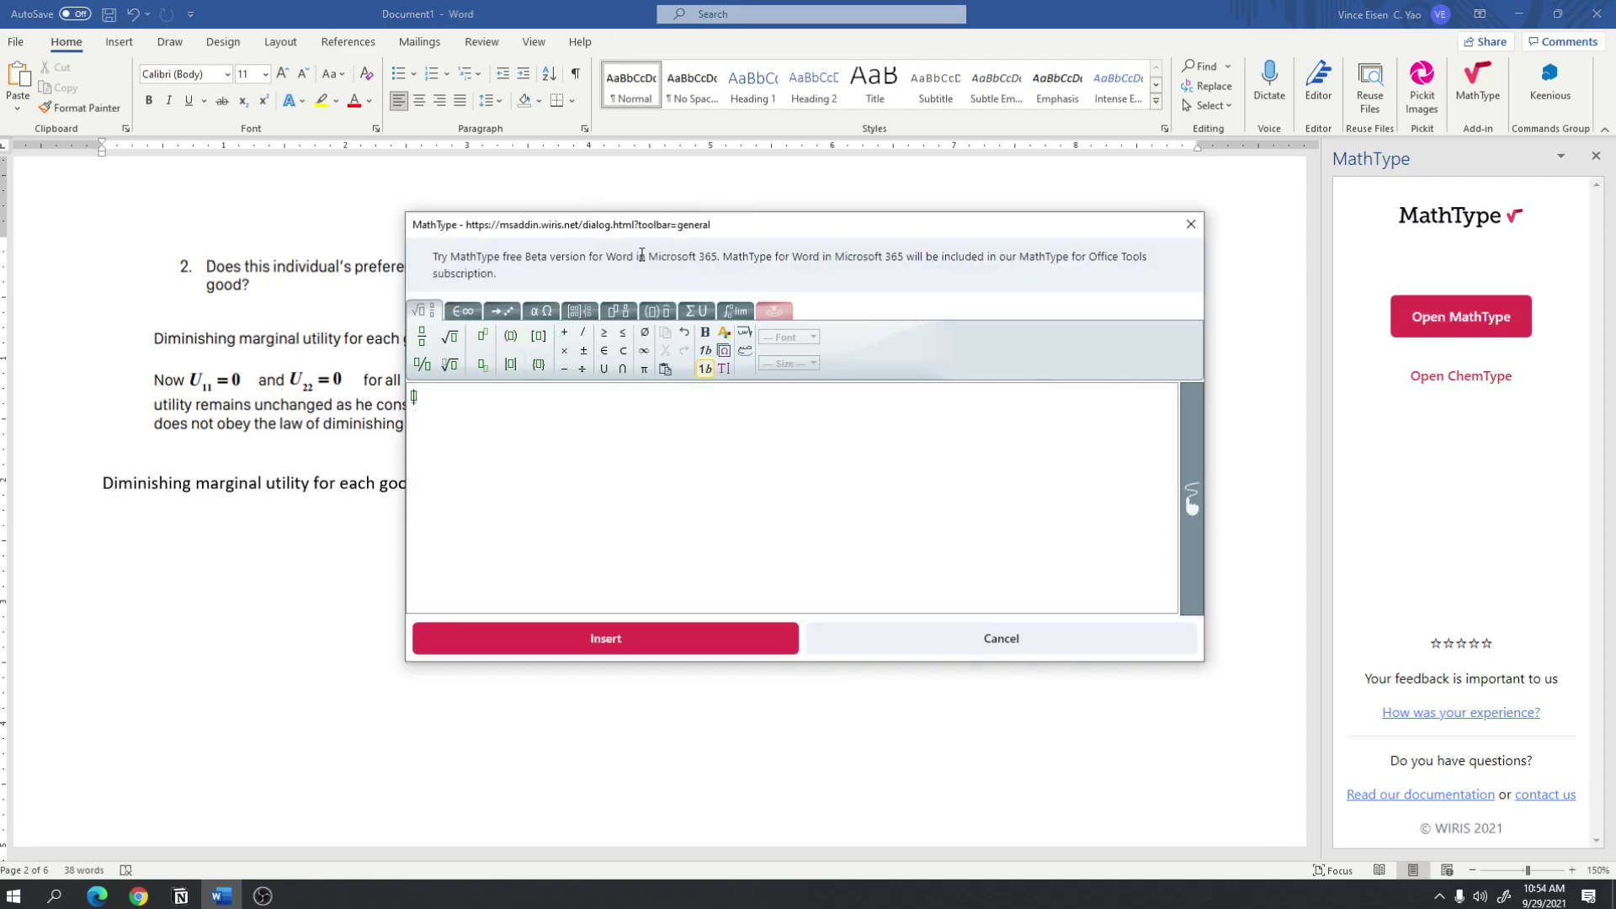
Move the editor aside, type U_ii = and start an empty fraction.
drag(613, 234, 915, 306)
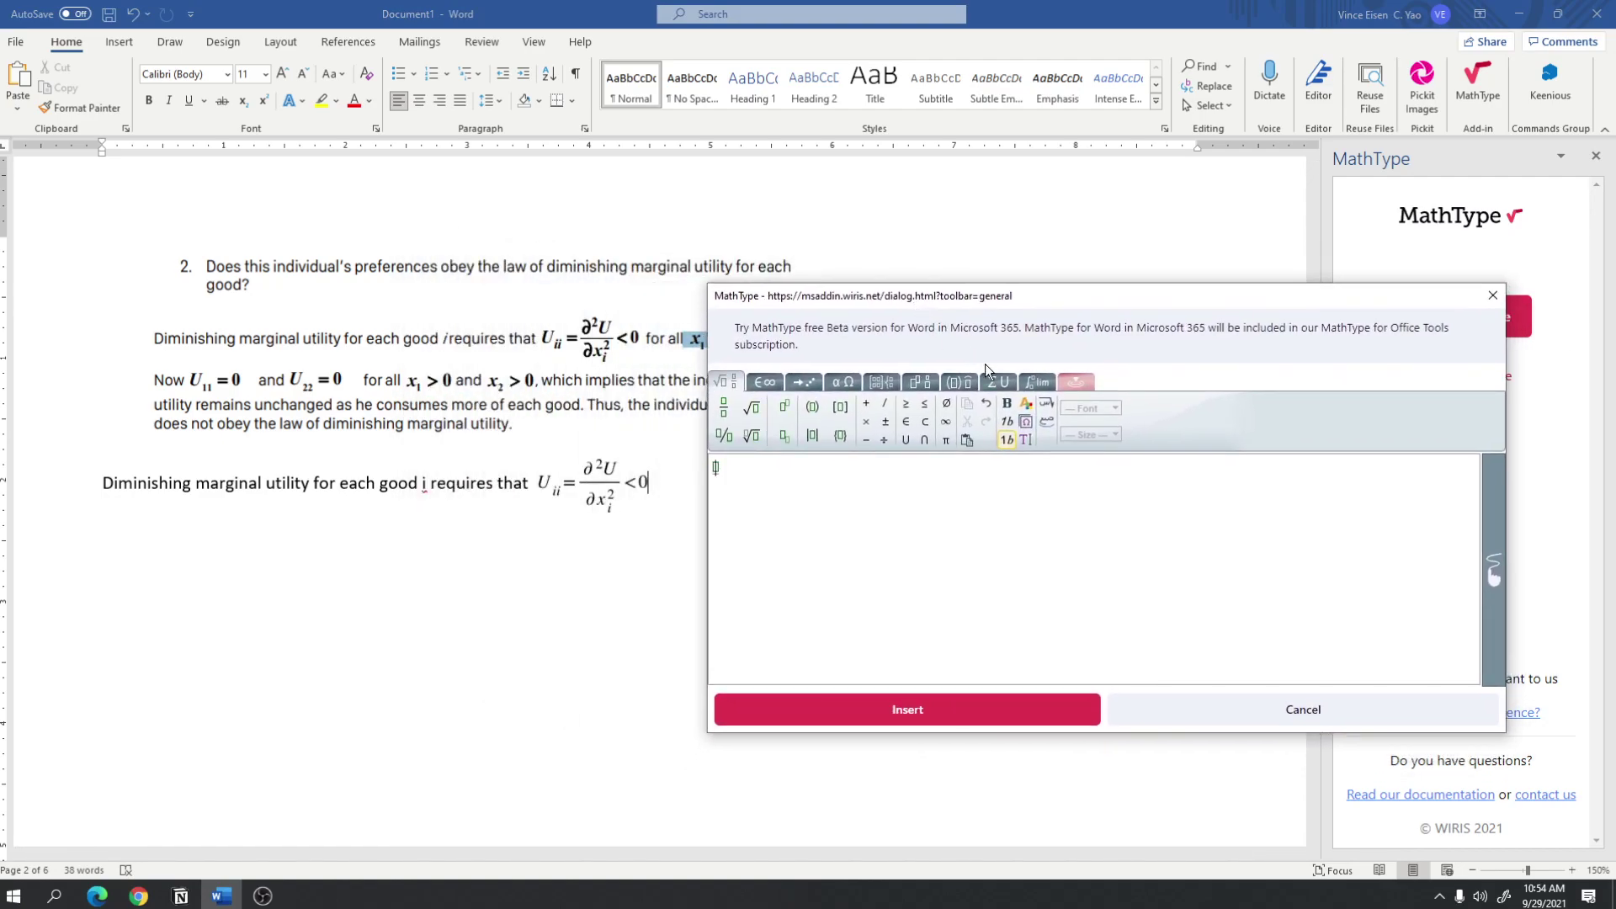
text(Uii)
key(Right)
text(=)
key(ctrl+/)
Build the fraction's numerator ∂² and denominator ∂x with exponent 2.
click(1037, 381)
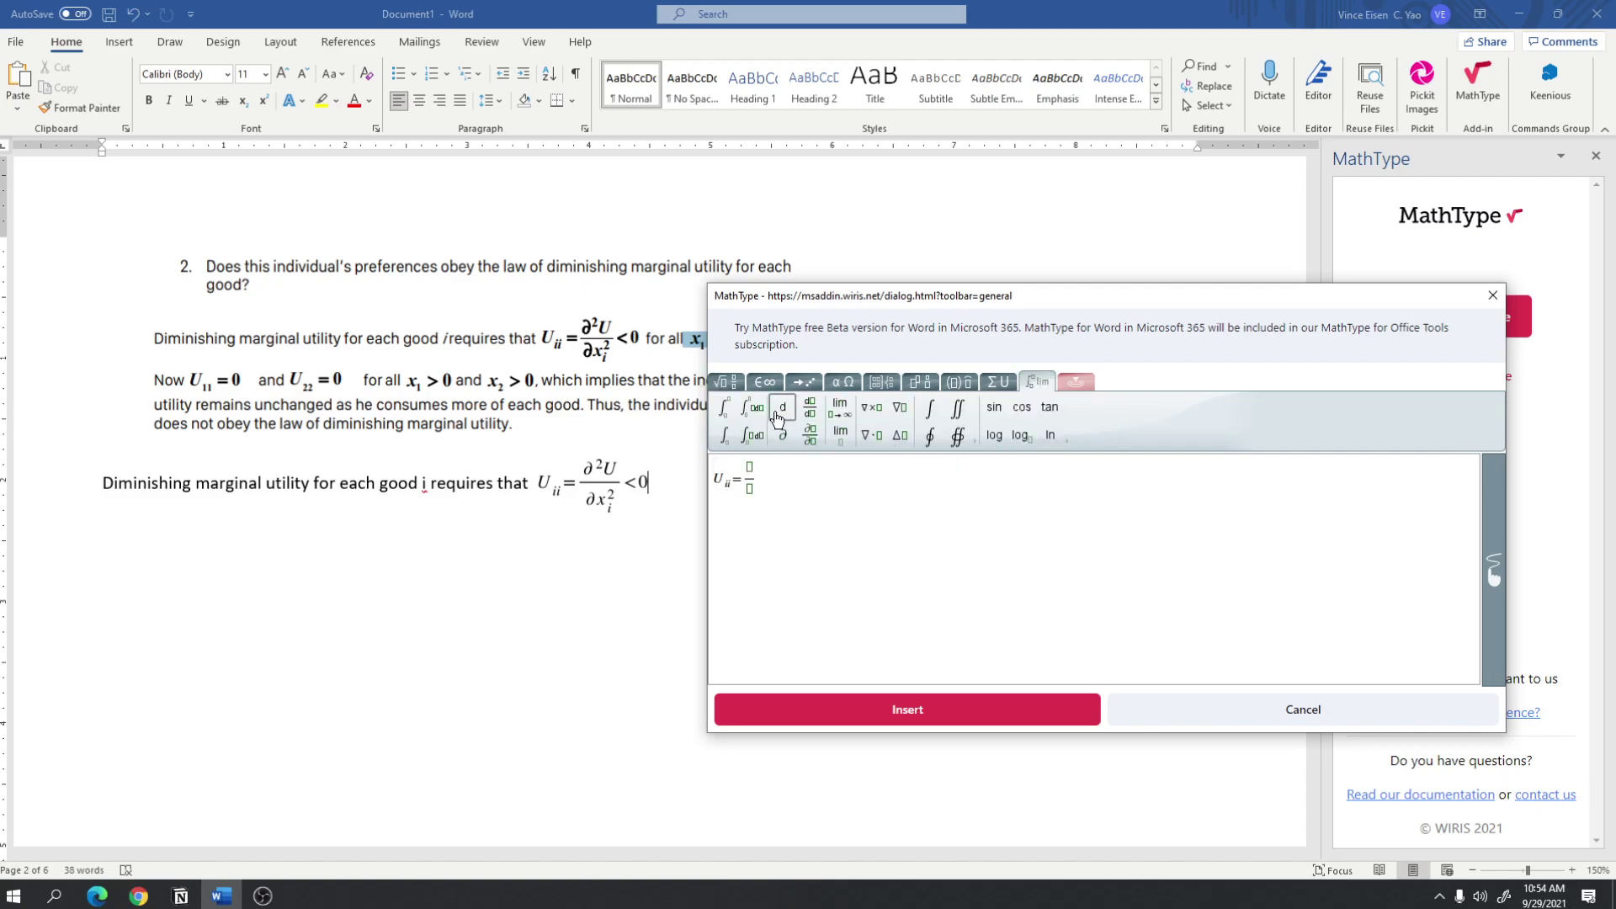
click(725, 381)
click(783, 406)
click(1037, 381)
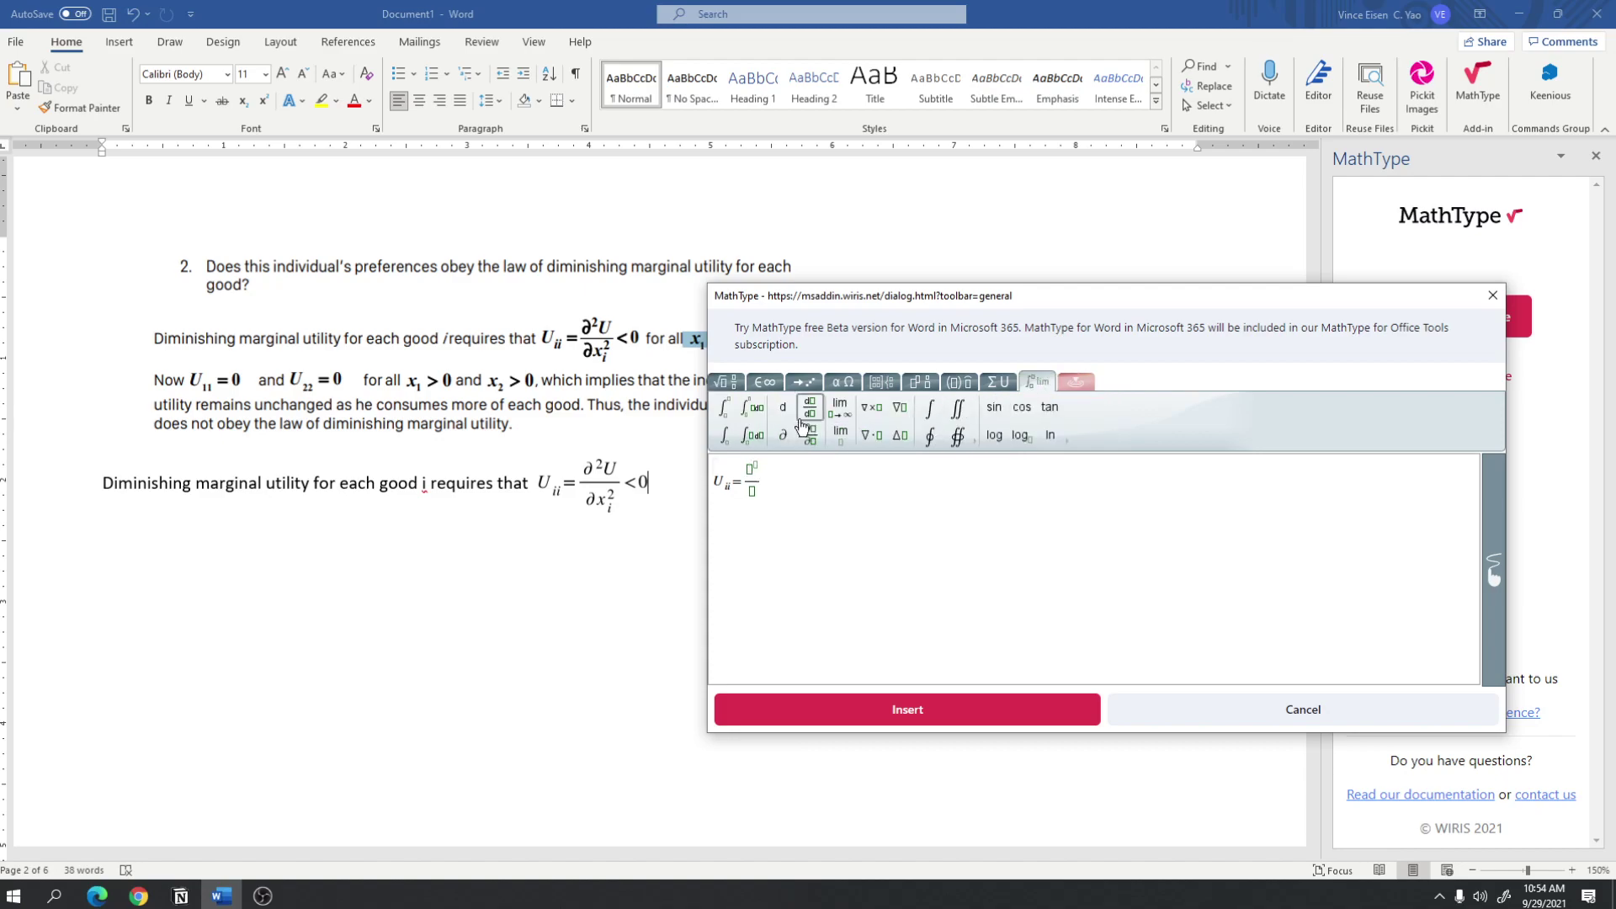
click(783, 435)
text(2)
key(Tab)
click(783, 435)
text(x)
click(921, 382)
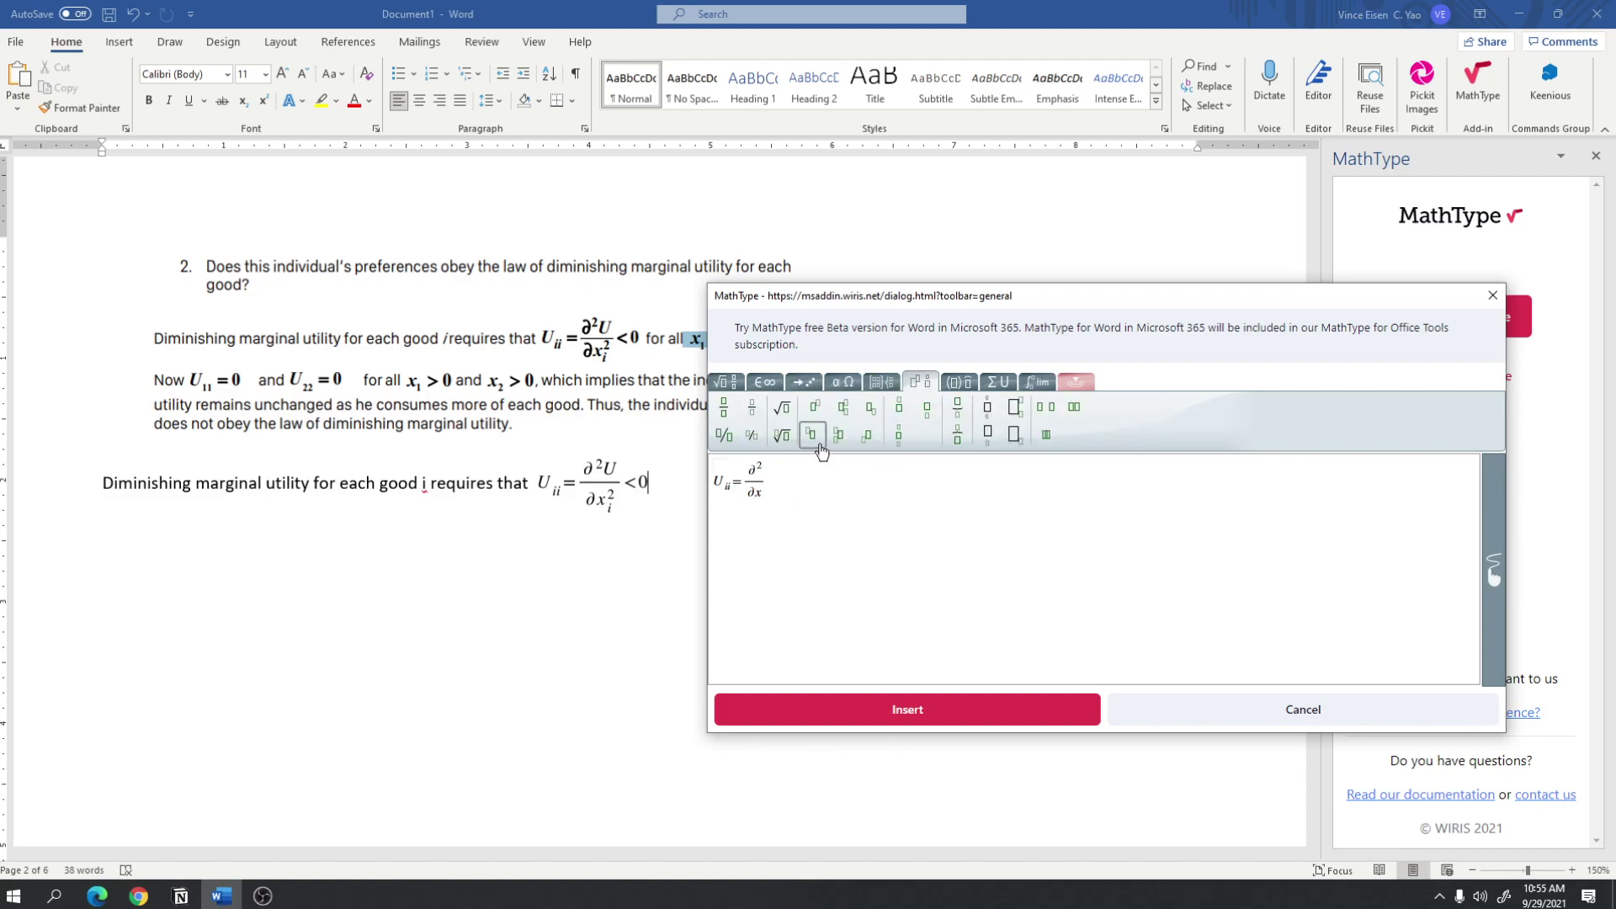
click(843, 407)
text(2)
Add U to the numerator and append < 0 after the fraction.
key(Up)
key(Right)
text(U)
key(Down)
key(Right)
key(Right)
text(M<)
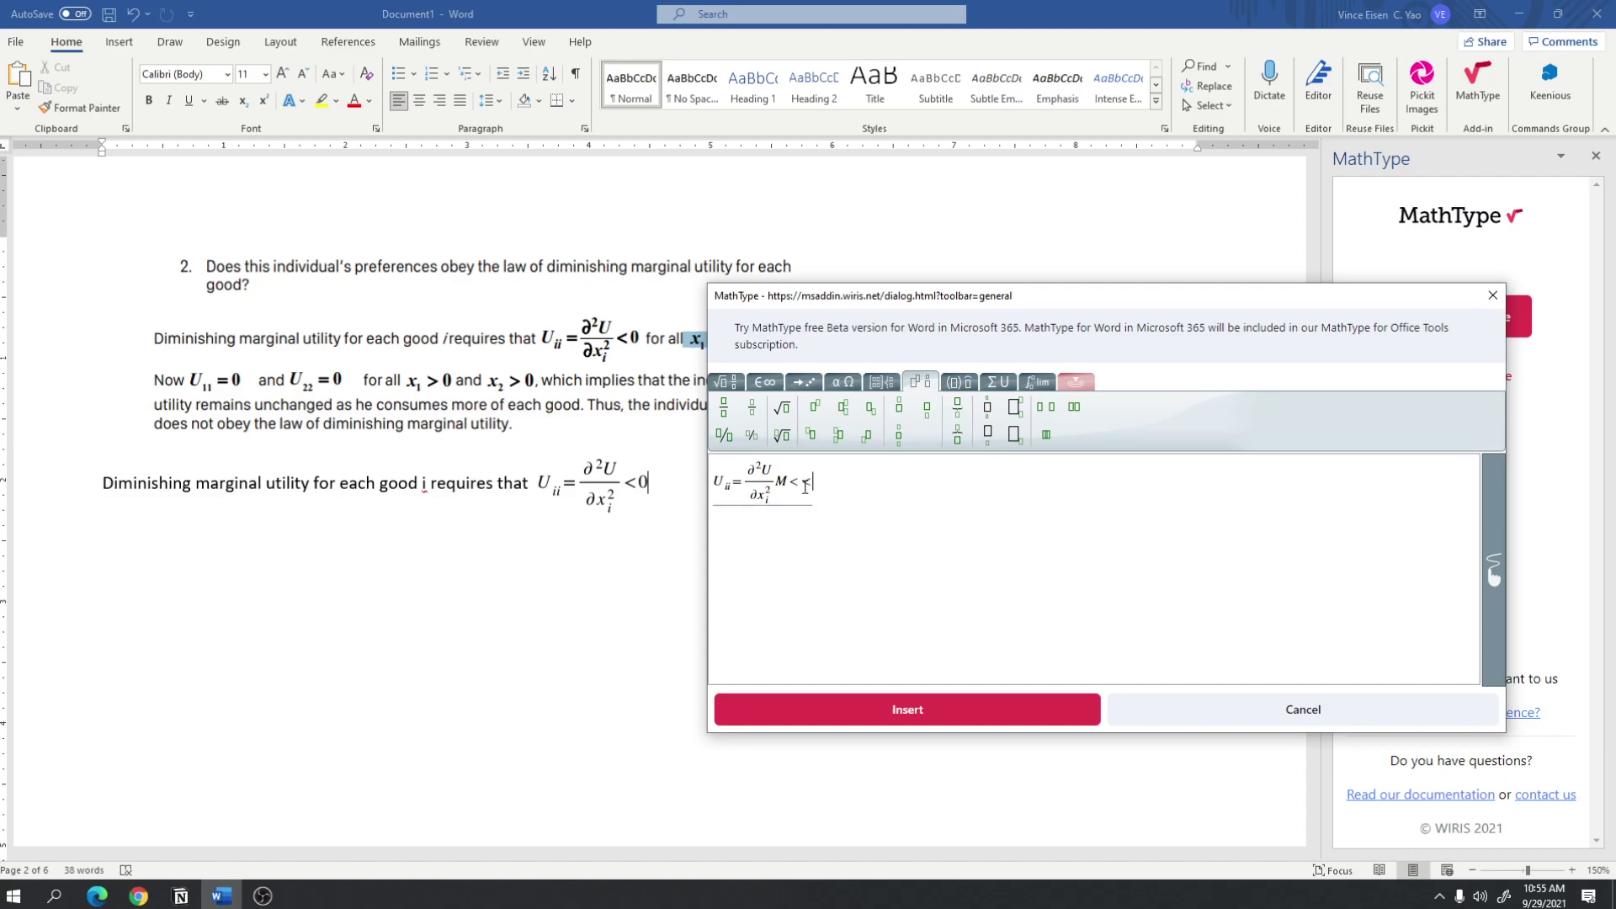
key(BackSpace)
key(BackSpace)
text(<0)
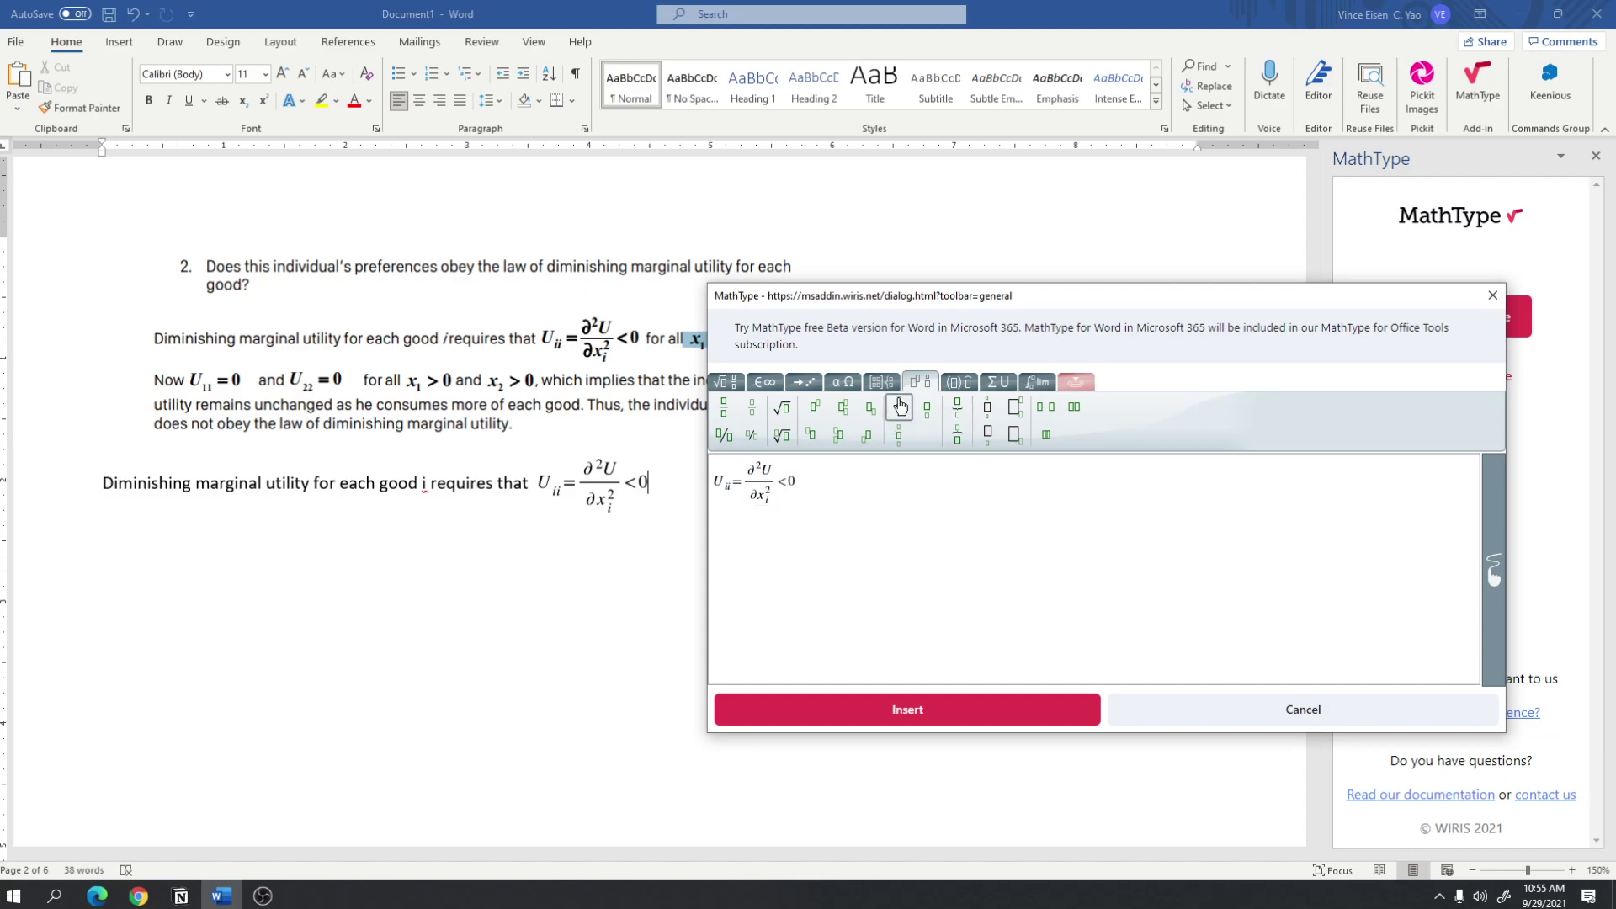
drag(836, 481, 713, 483)
Select the whole U_ii formula with Ctrl+A and drag the MathType editor to the lower right.
click(822, 483)
drag(822, 483, 715, 490)
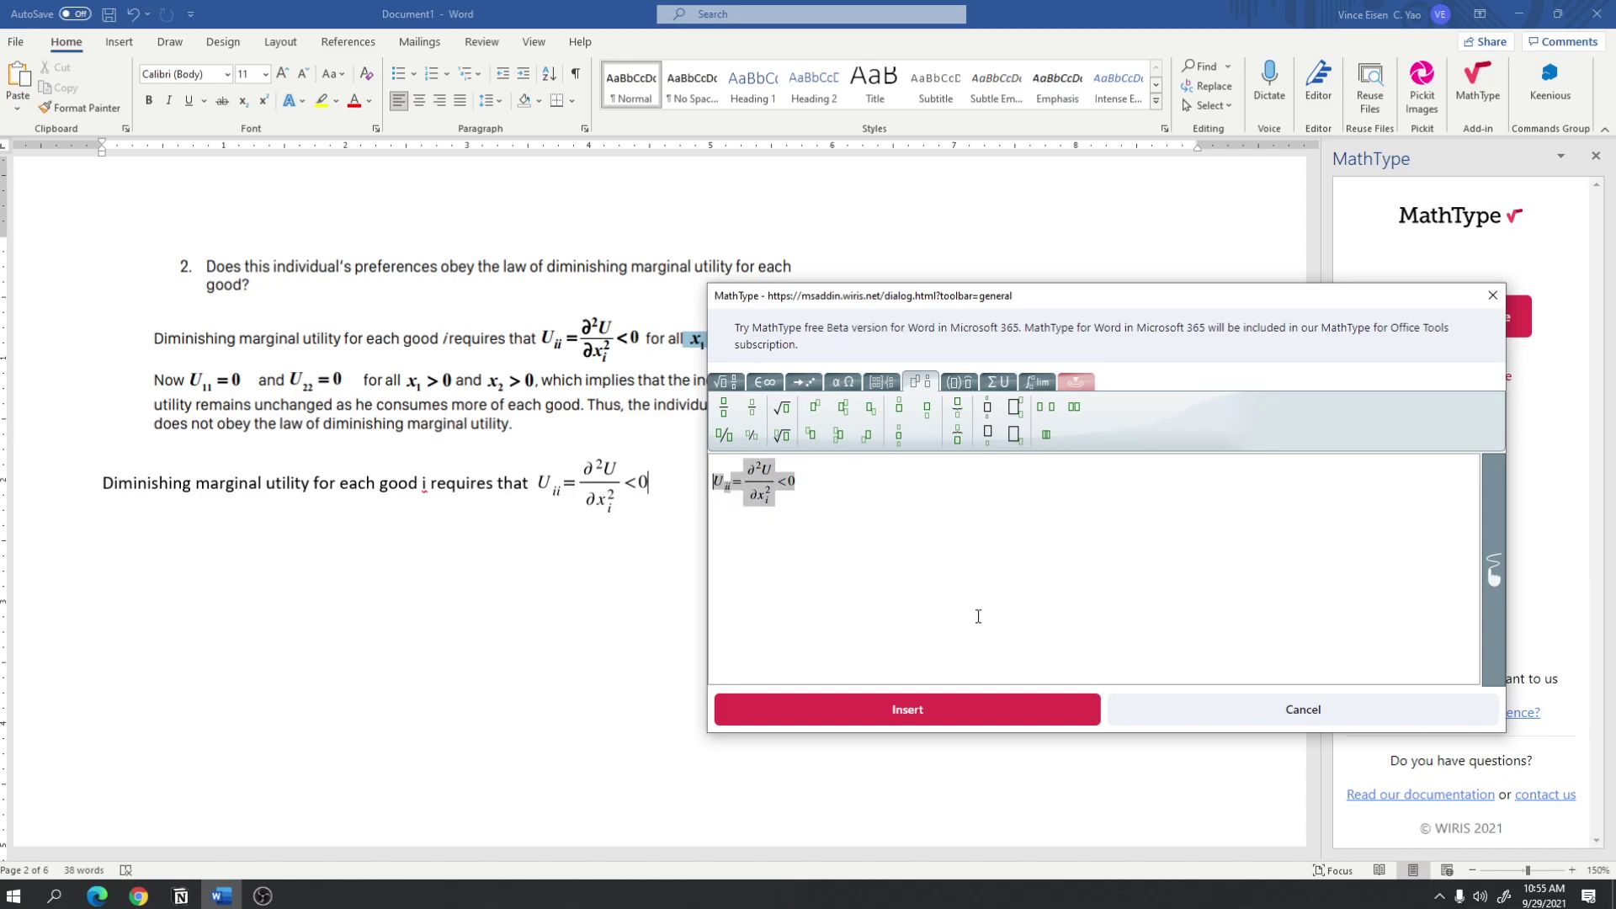
click(966, 529)
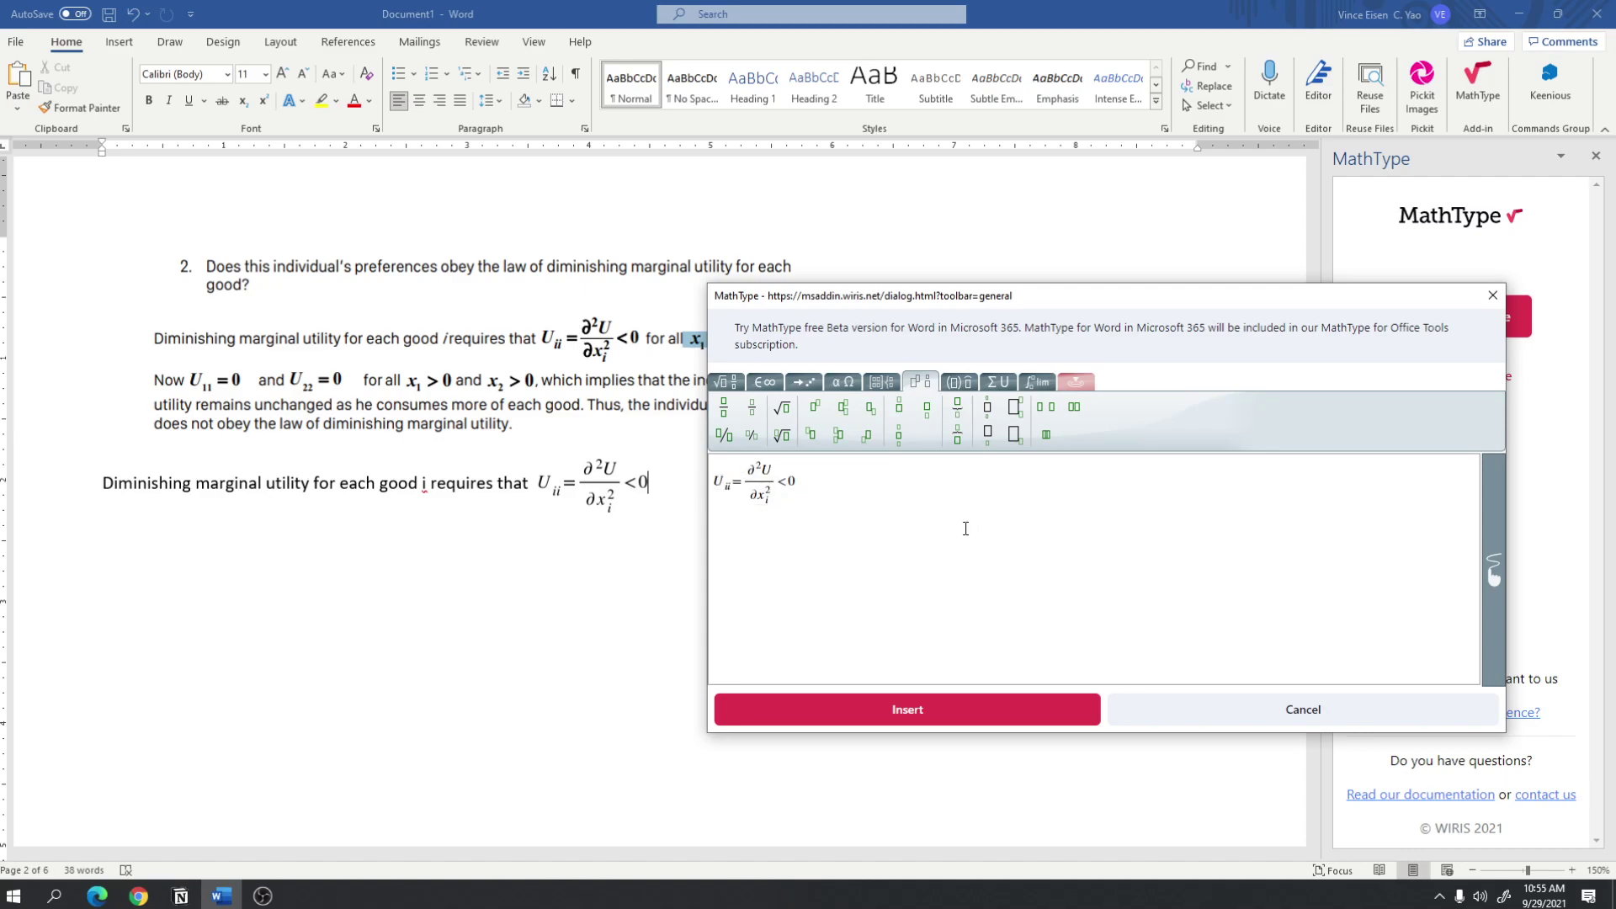
key(ctrl+a)
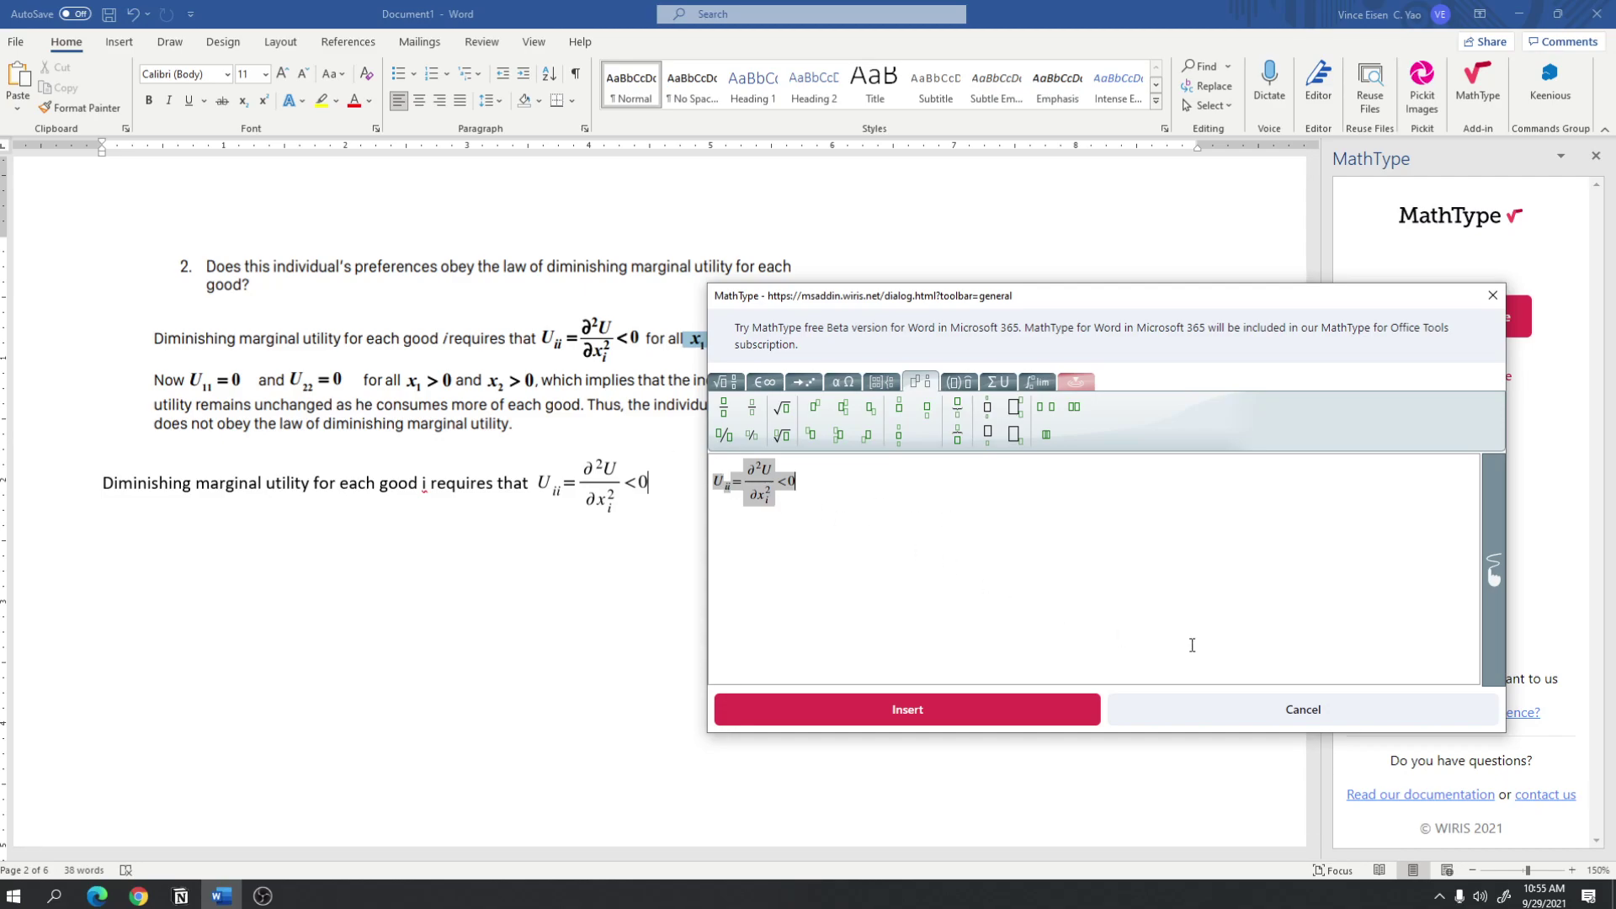
drag(921, 302, 1142, 491)
Paste the formula into the document as a native Word equation.
click(746, 492)
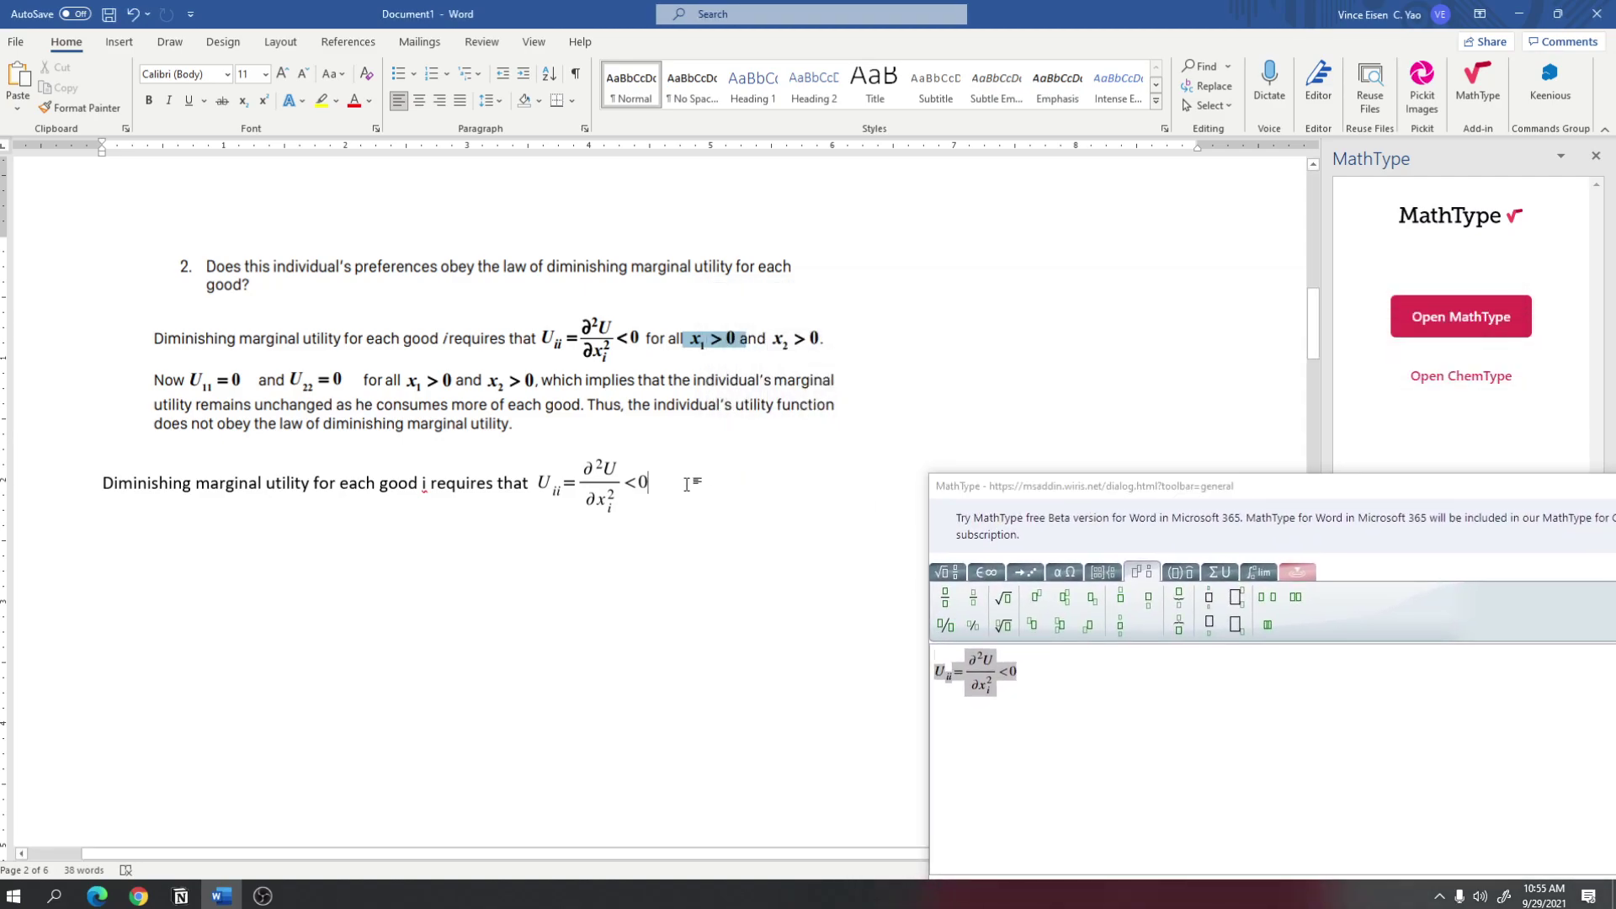
key(ctrl+z)
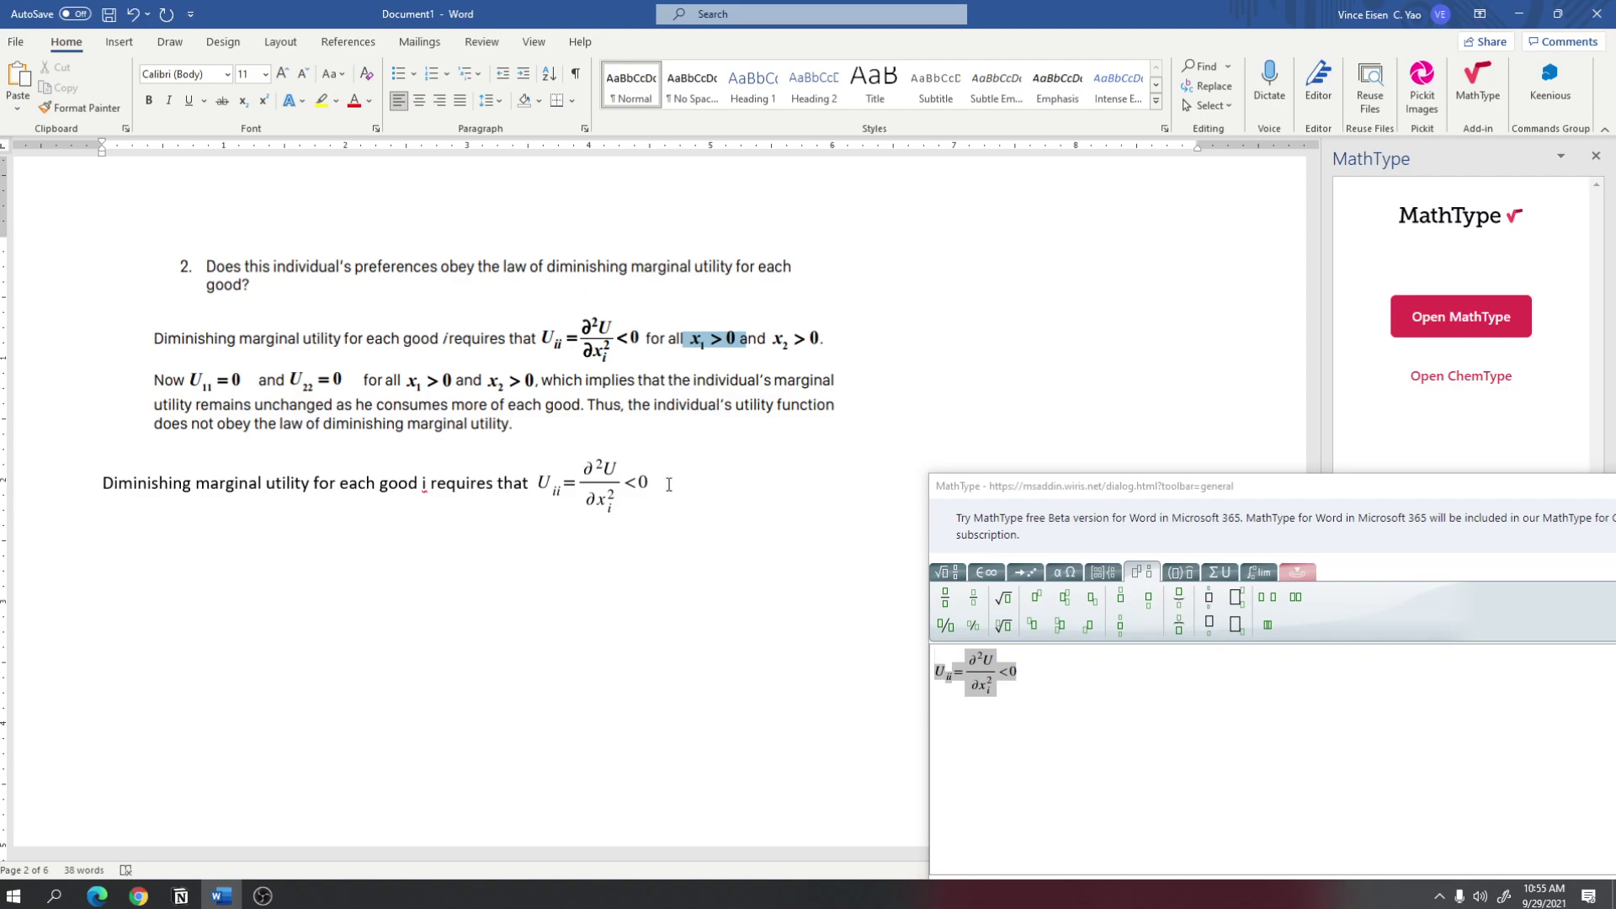
key(ctrl+v)
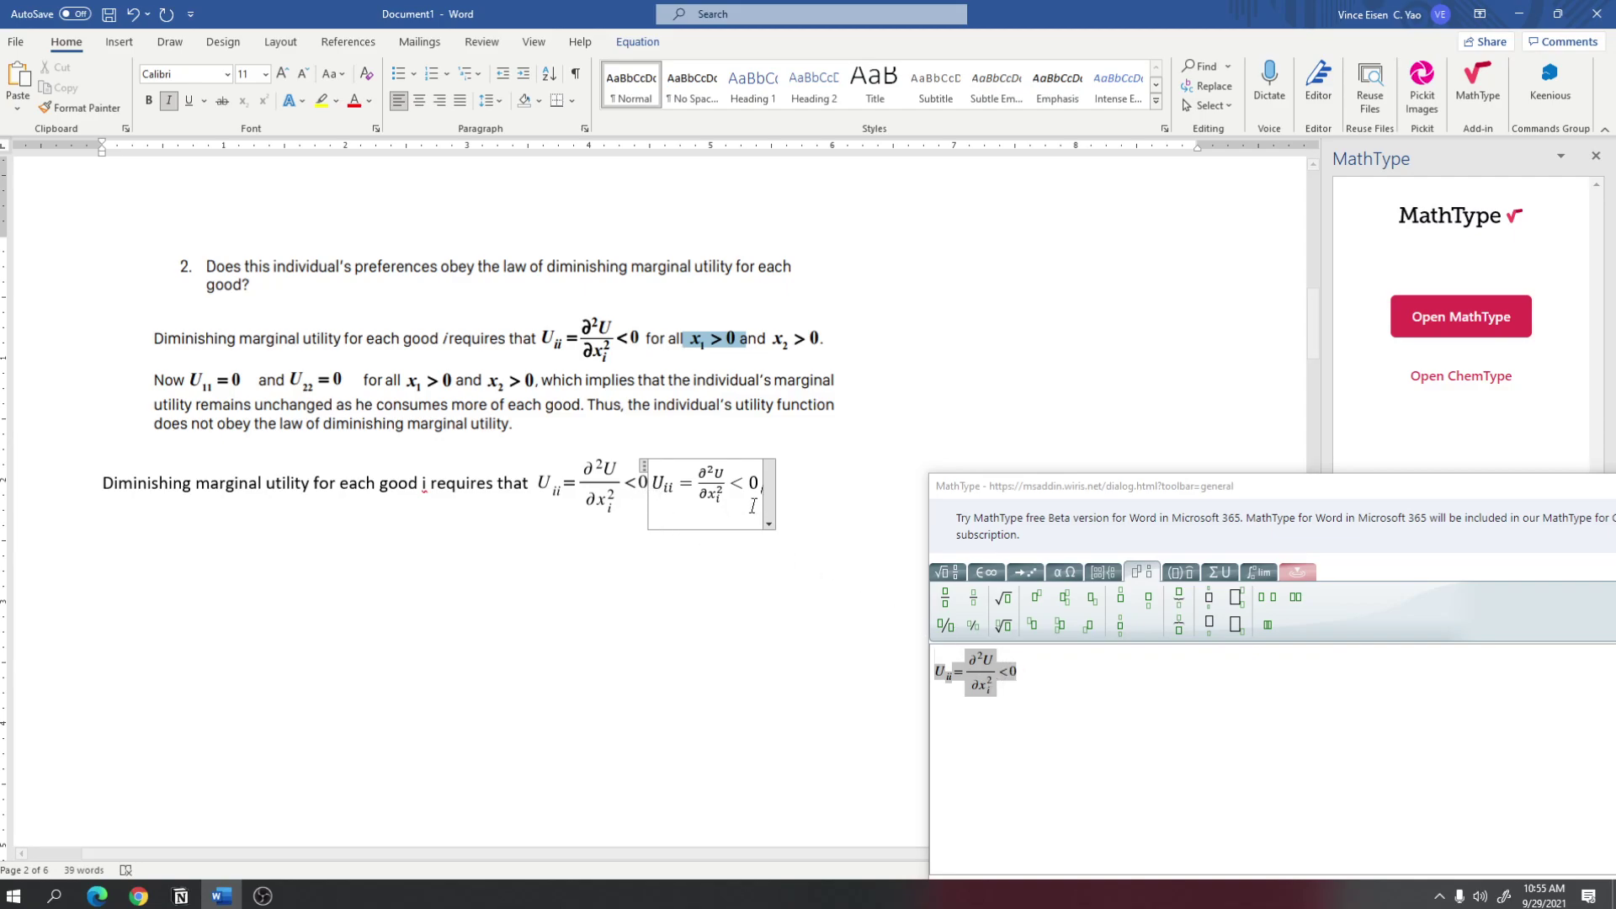
Change the pasted equation's denominator variable to j and the U subscript to pp.
click(653, 483)
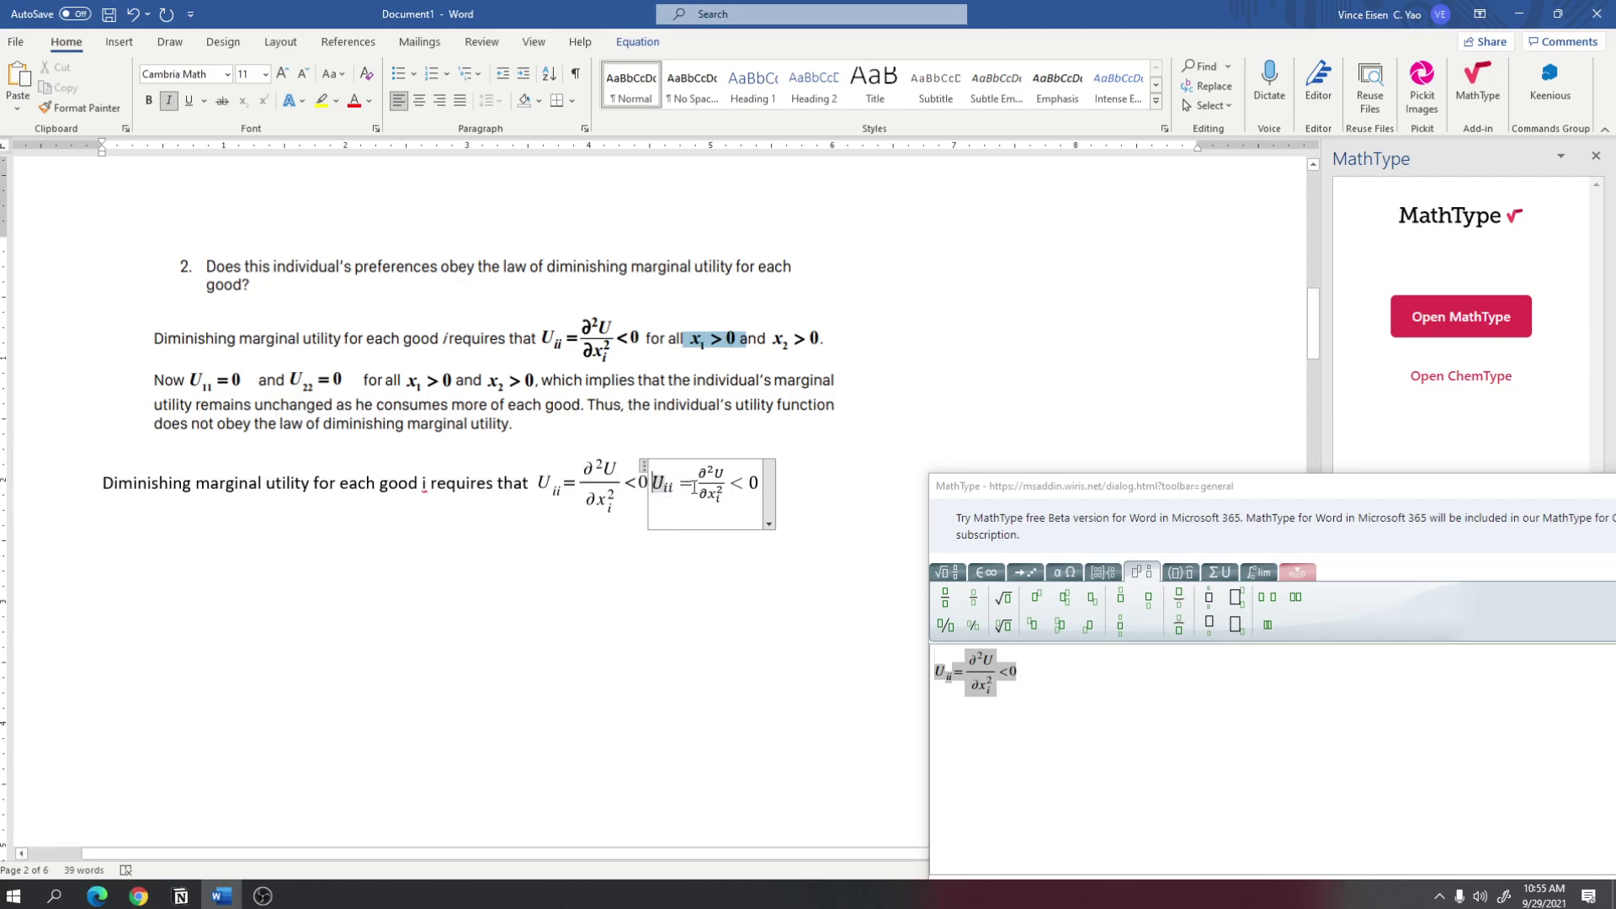
key(Right)
key(Right)
key(Right)
key(Right)
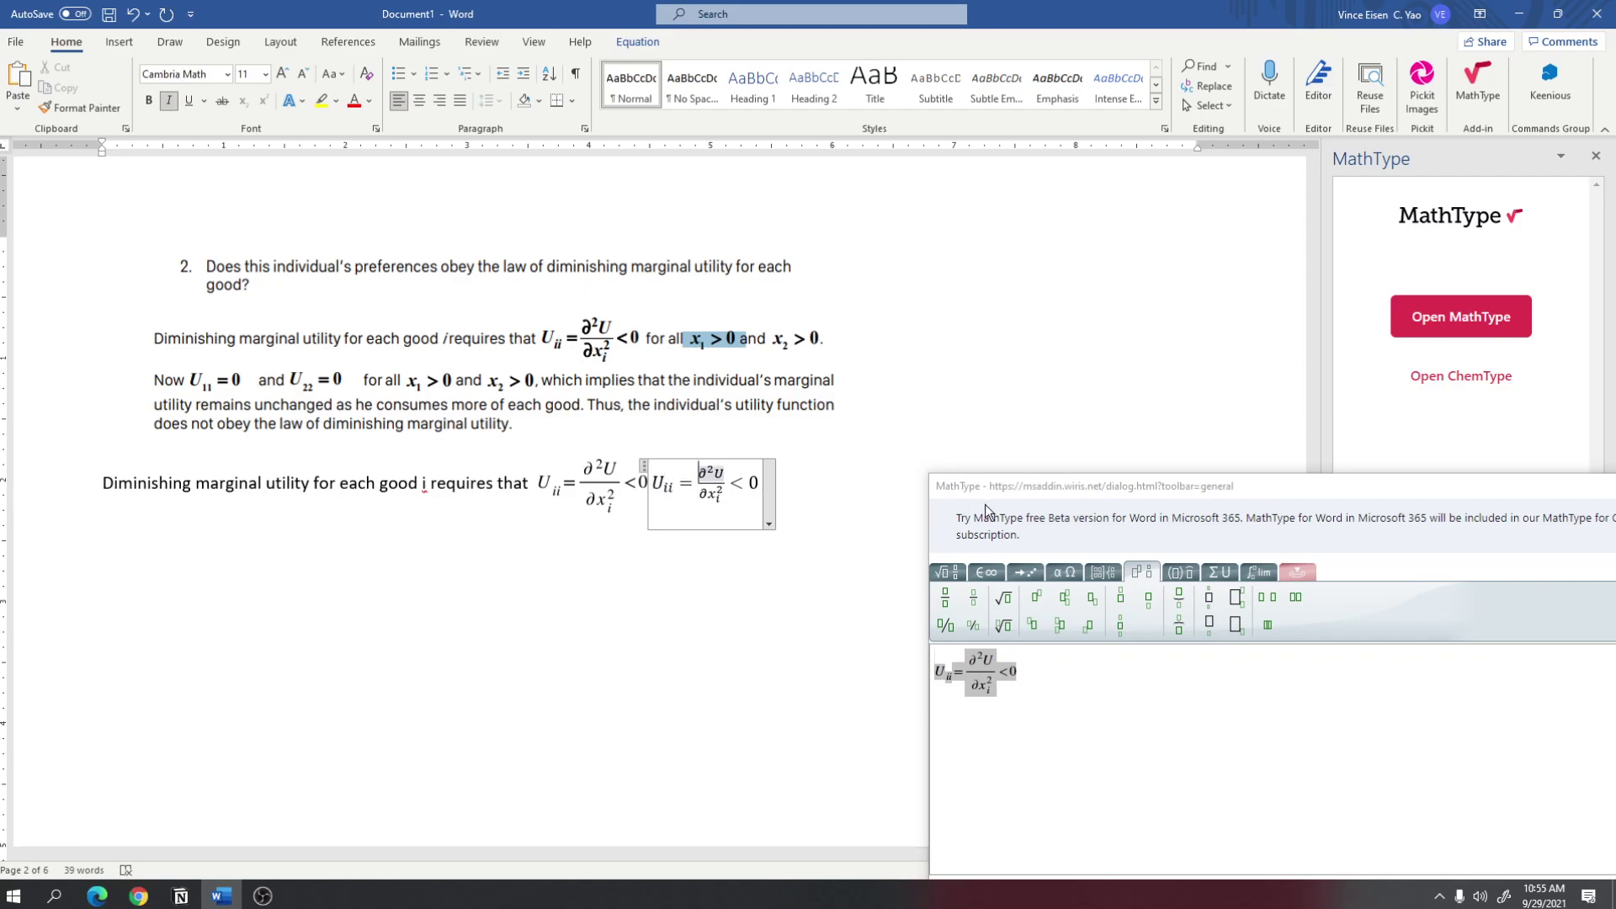
key(Right)
key(Right)
key(Right)
key(Right)
key(Right)
key(Right)
key(Right)
key(Right)
key(Left)
key(Left)
key(Left)
key(Left)
key(Left)
text(y)
key(BackSpace)
text(j)
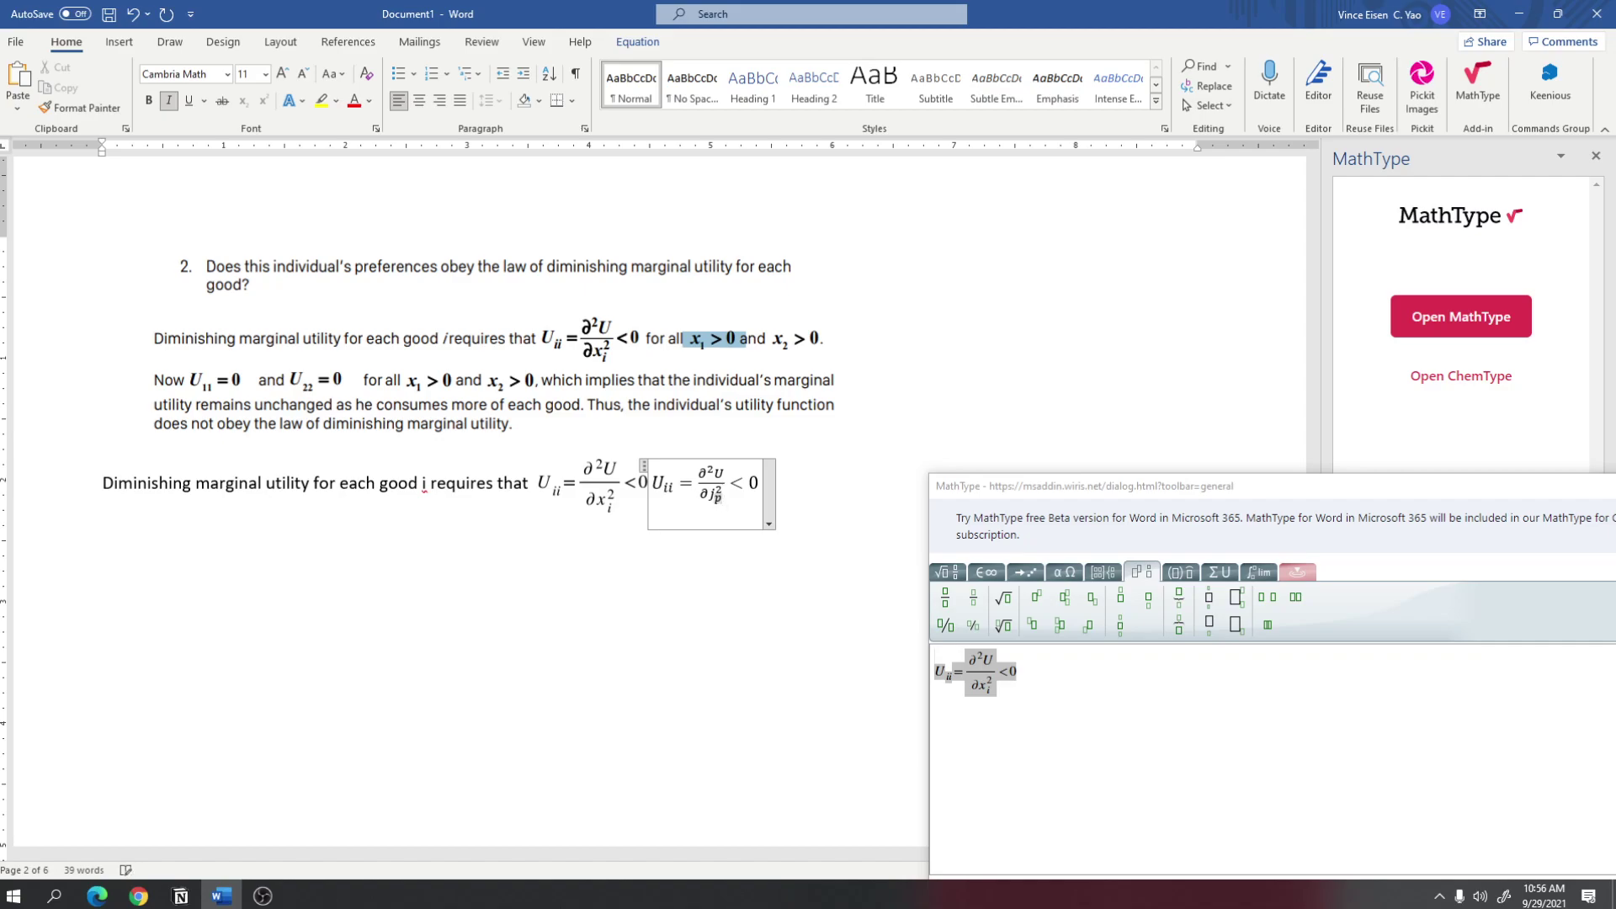
click(669, 492)
text(pp)
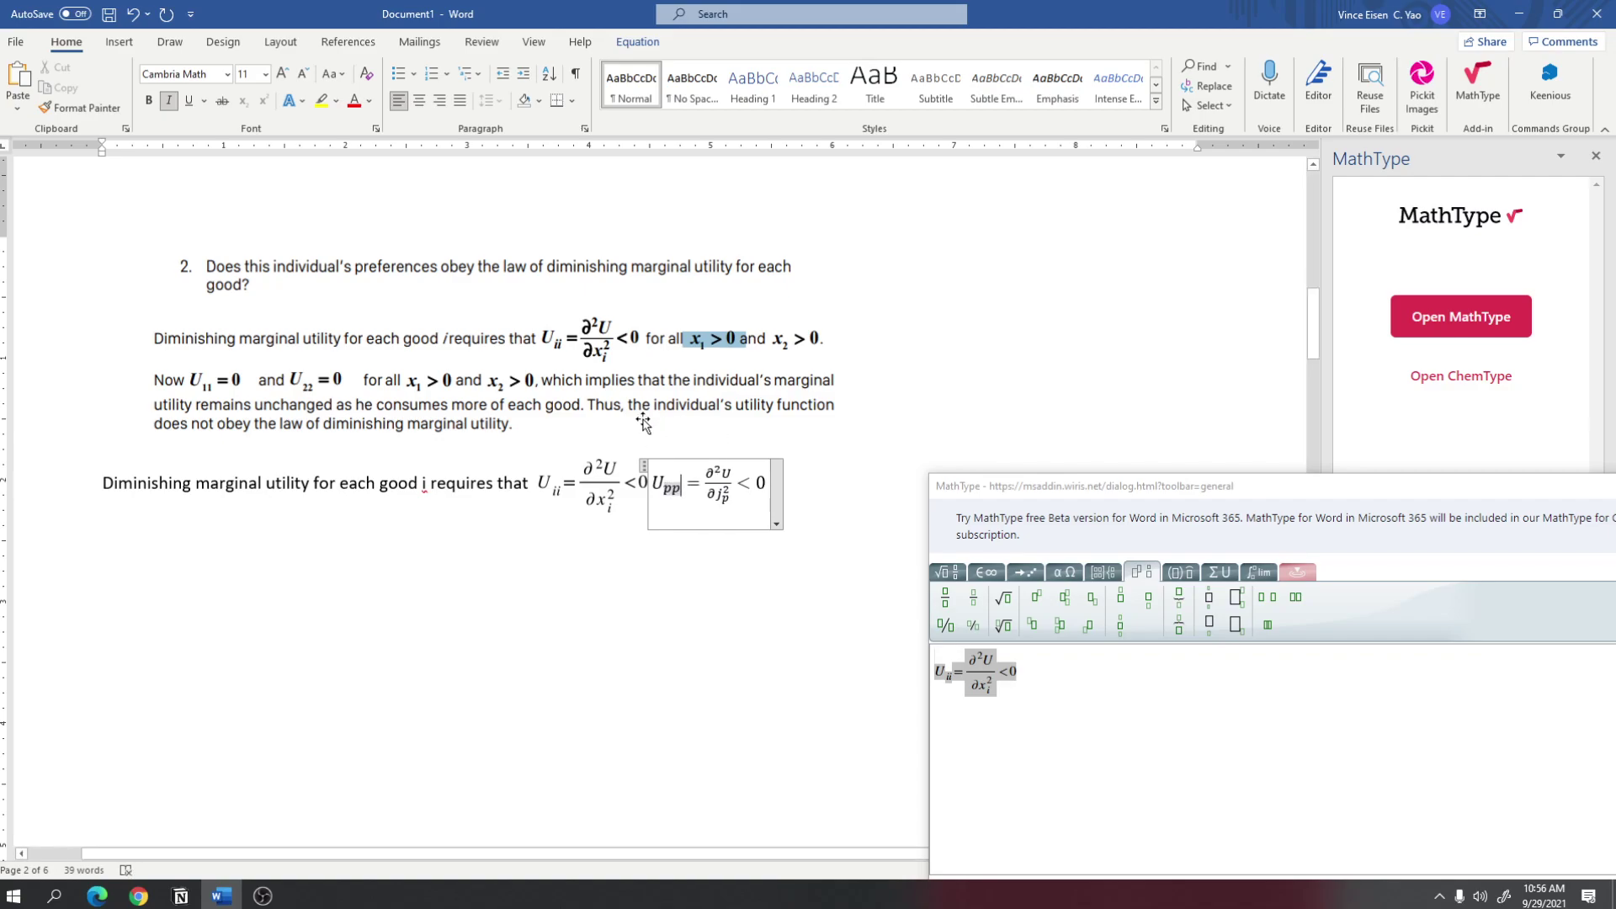
Replace both U's with V and change the trailing 0 to 5.
click(731, 472)
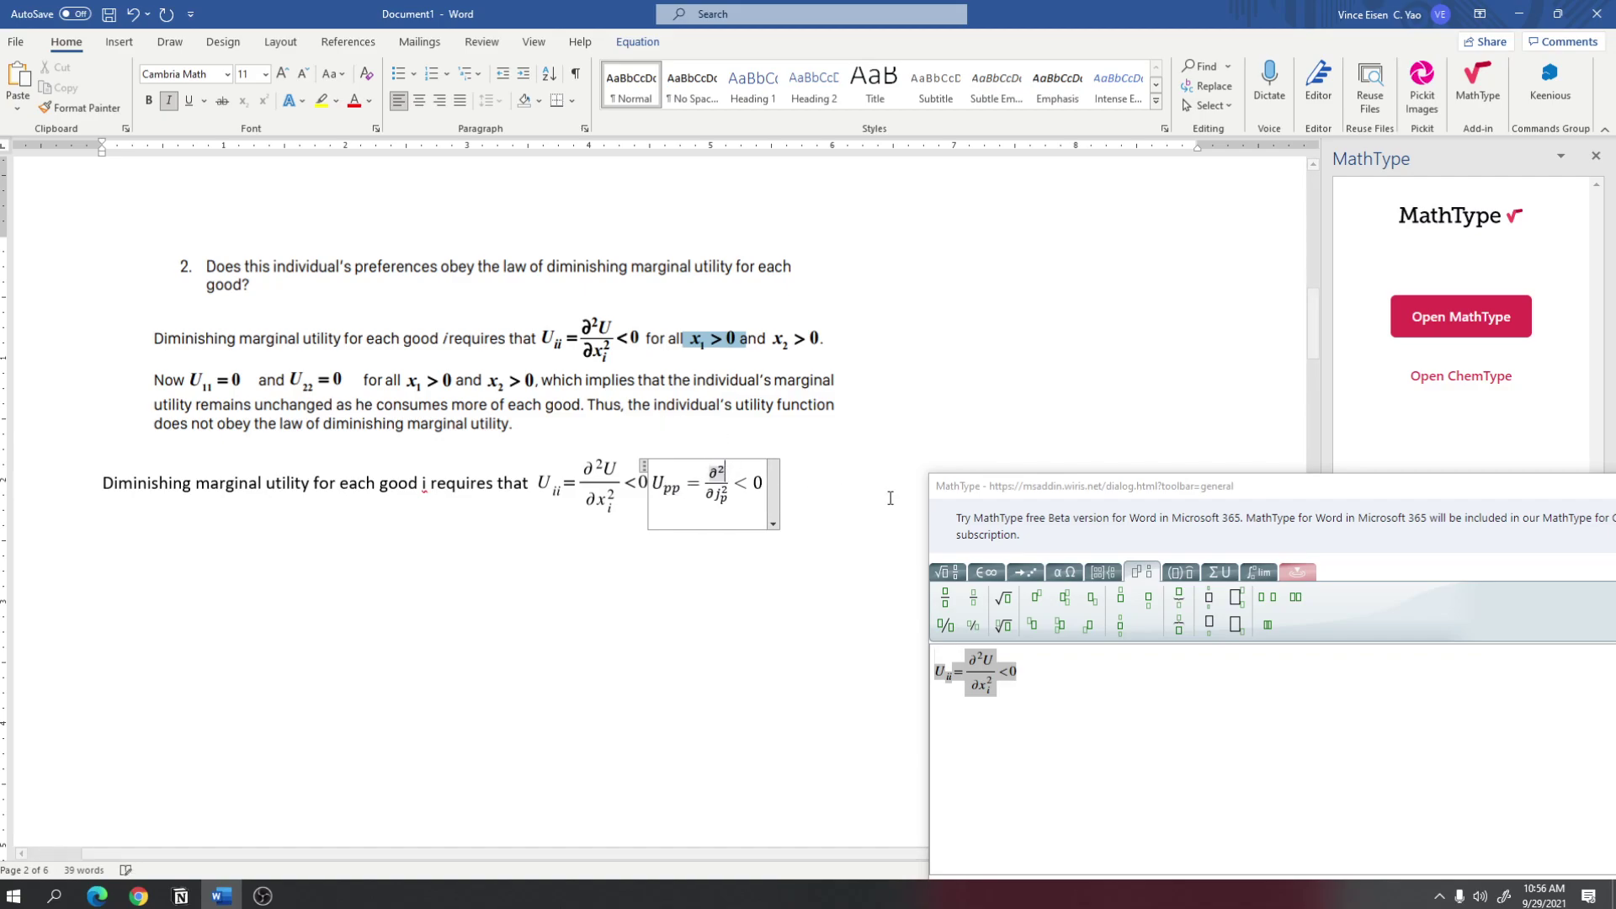
key(BackSpace)
text(V)
click(658, 482)
key(BackSpace)
text(V)
click(712, 471)
click(769, 485)
key(BackSpace)
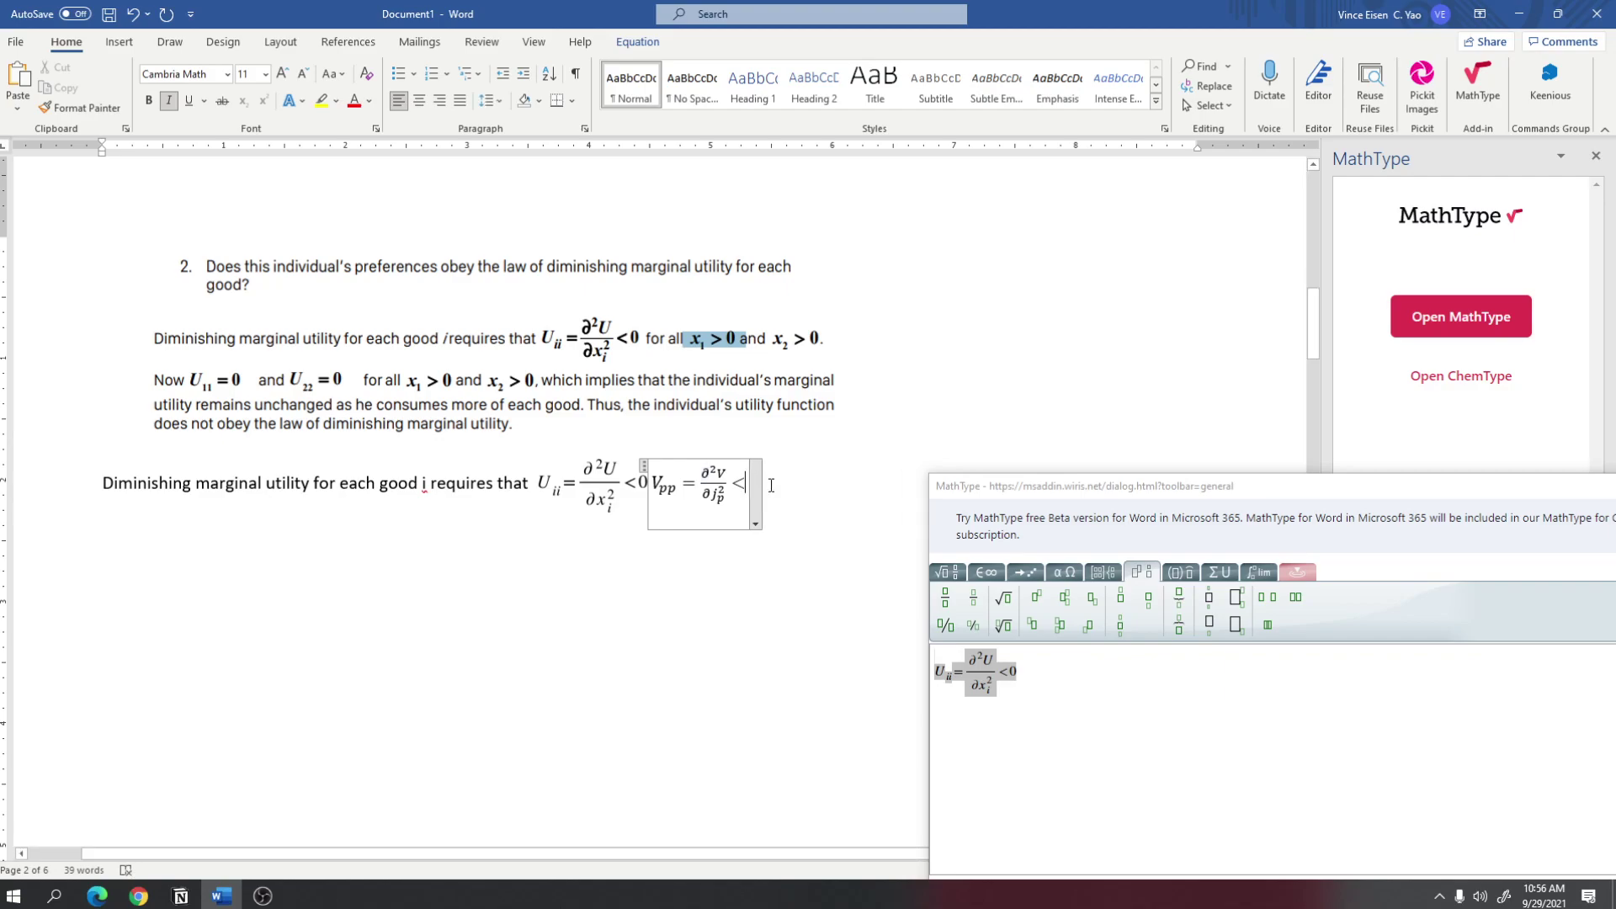
text(5)
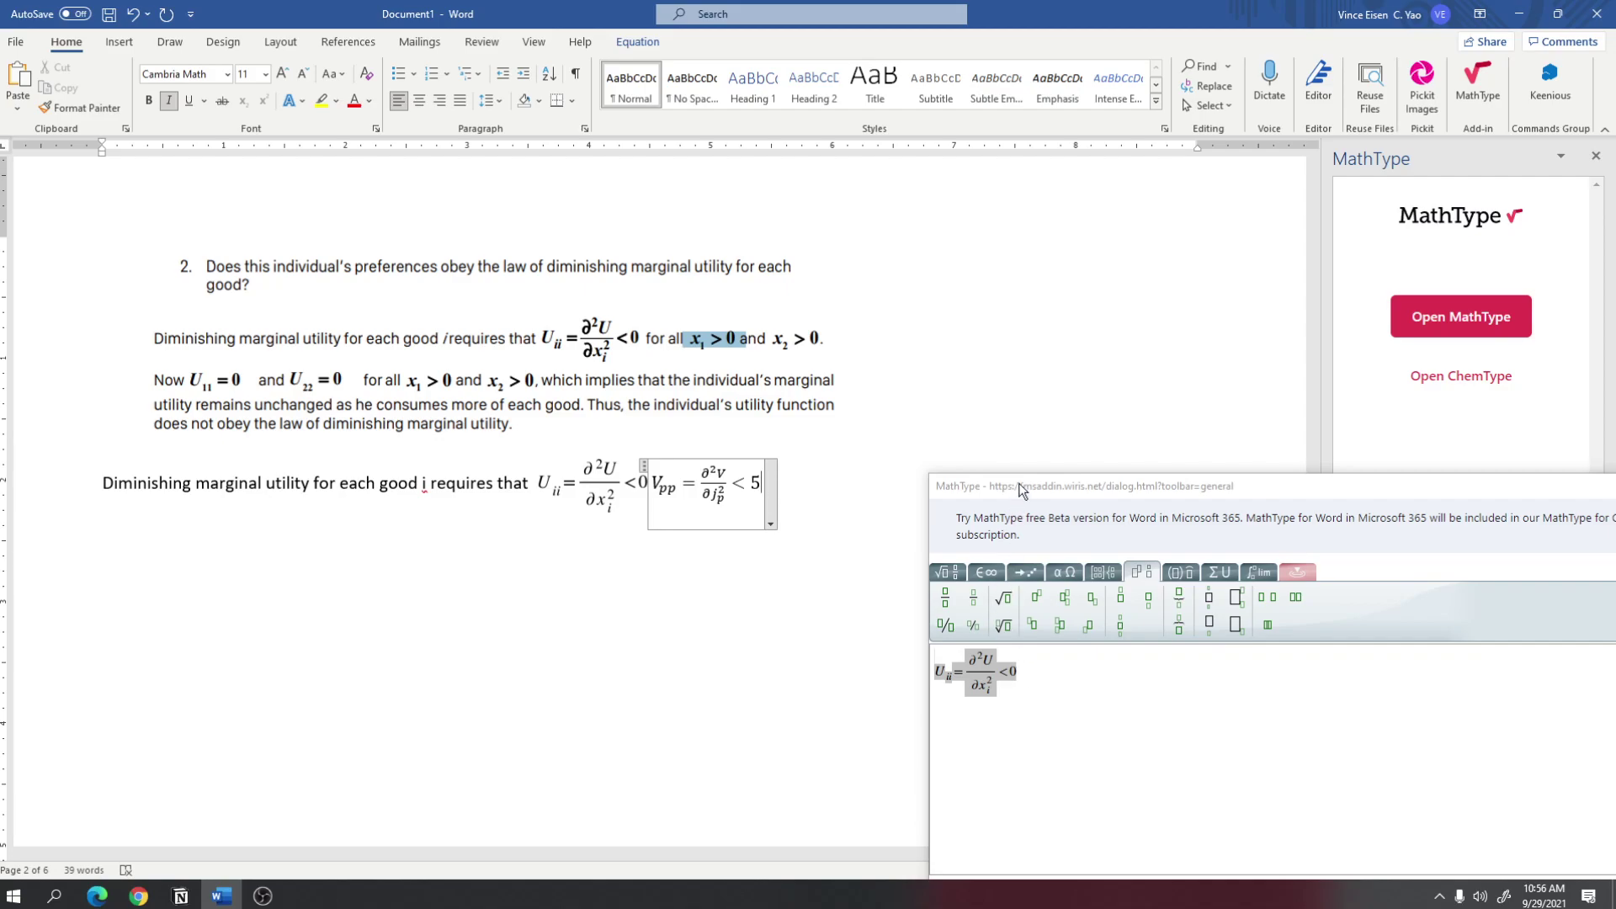
drag(1021, 489, 982, 455)
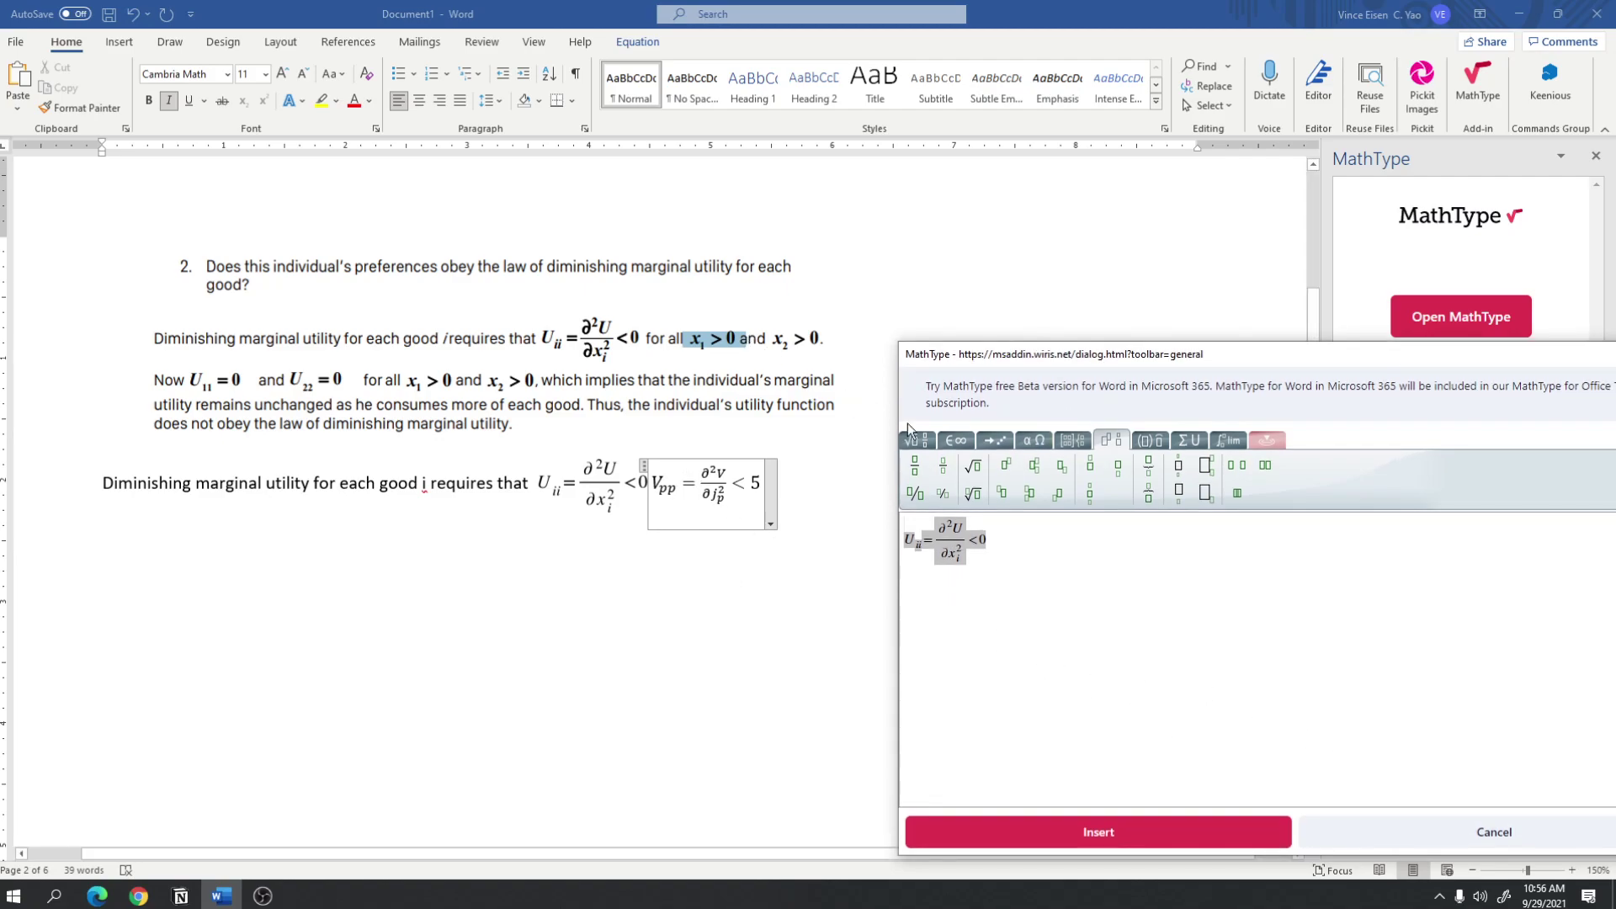
click(1391, 842)
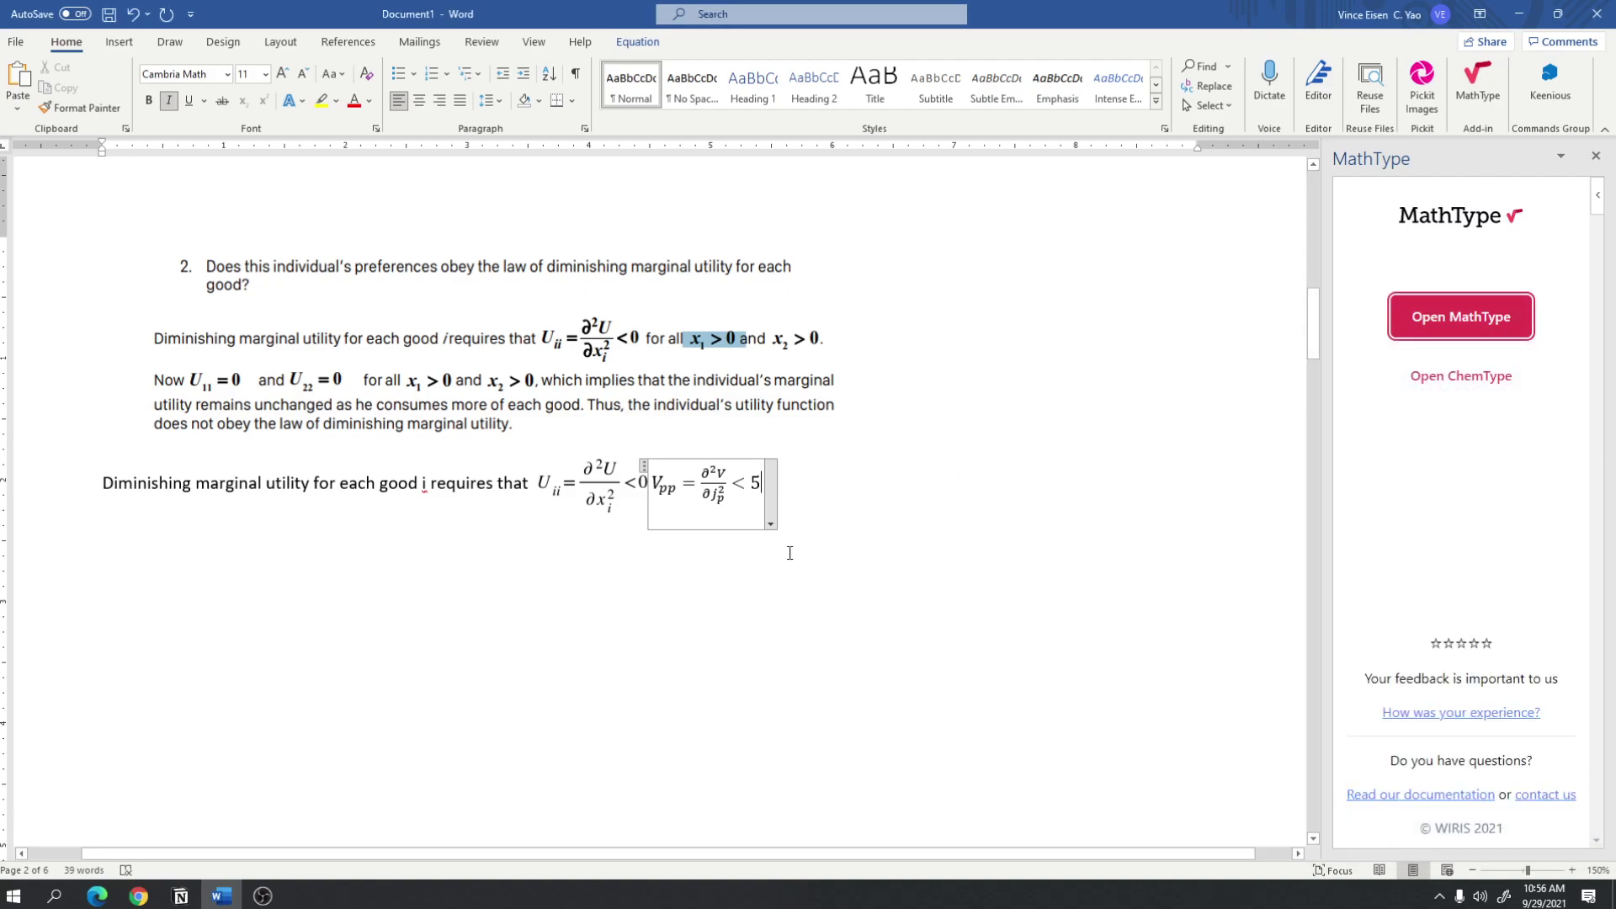
scroll(827, 522, down, 15)
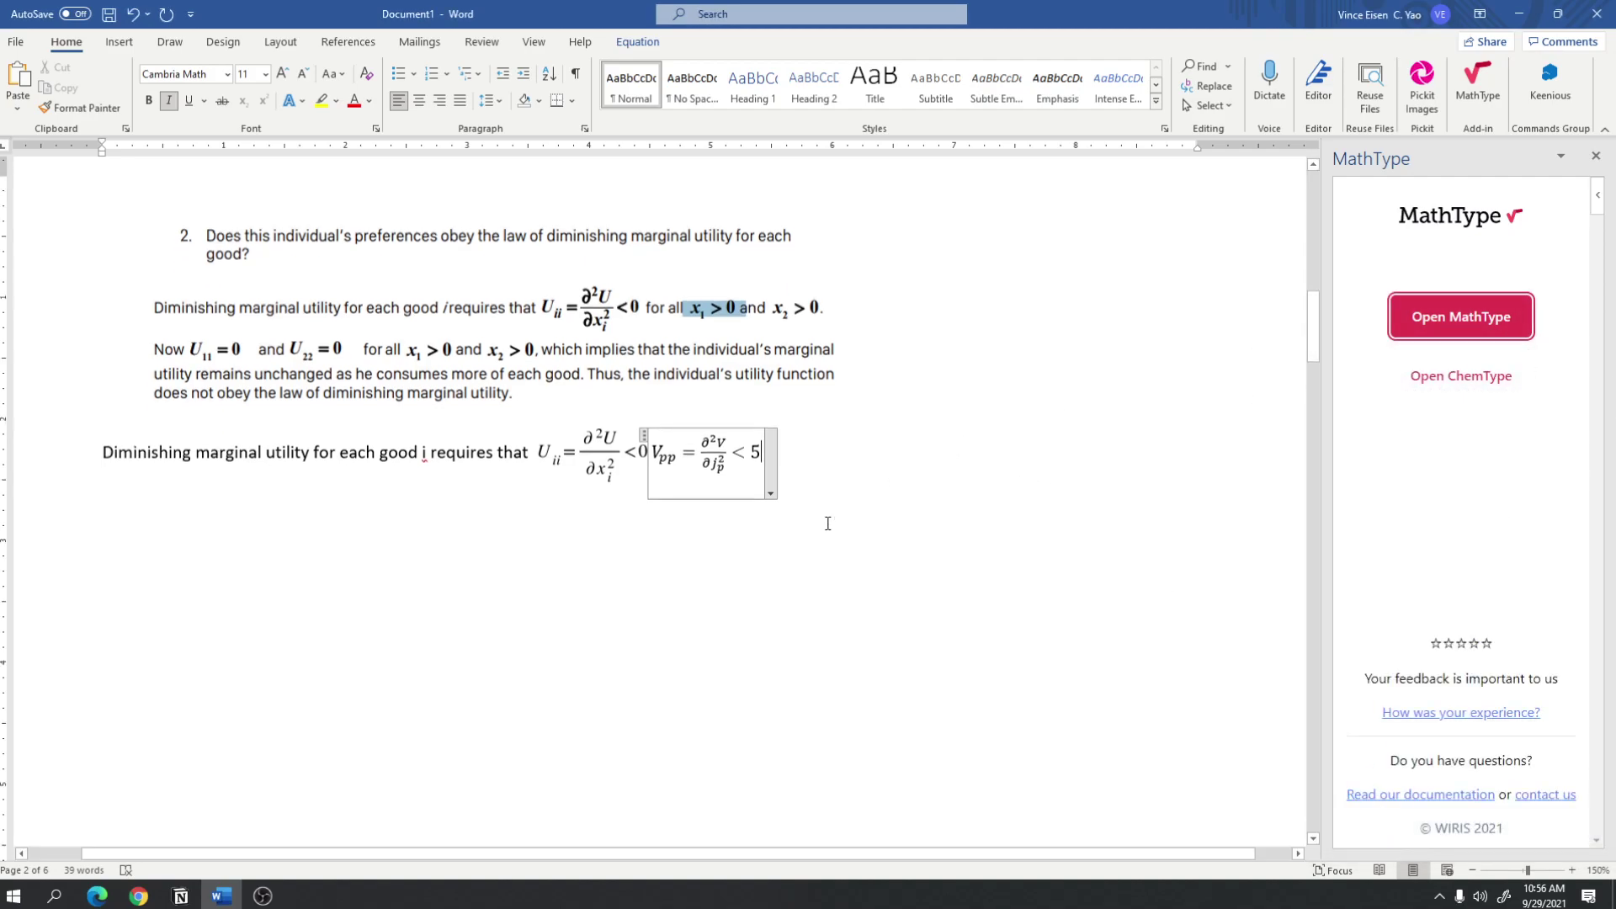
scroll(827, 522, down, 8)
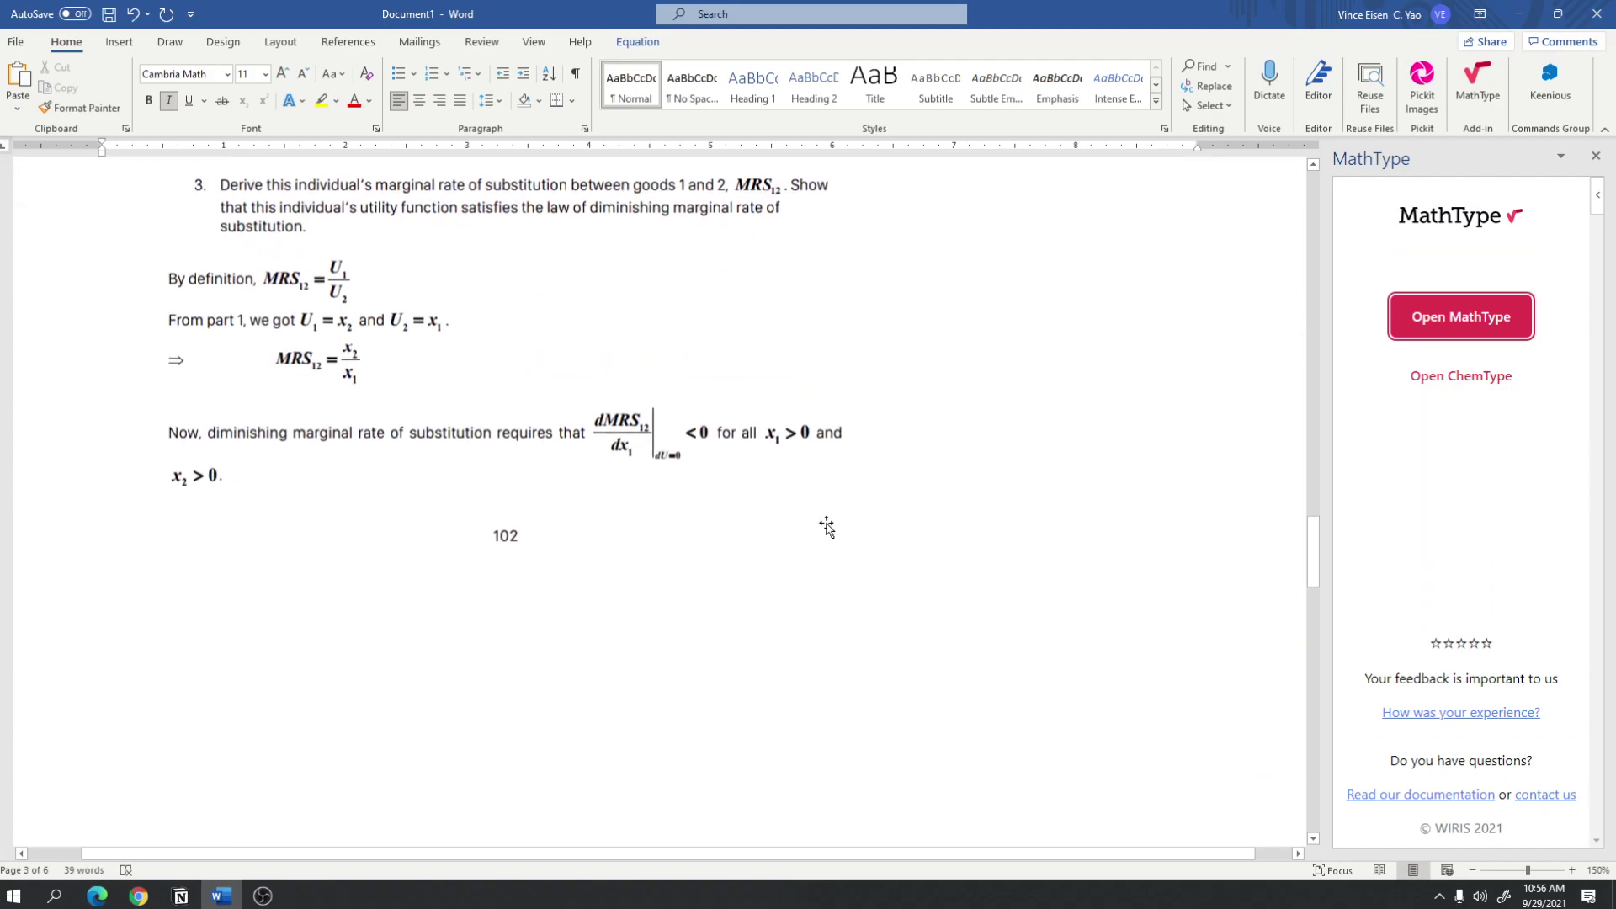
click(491, 716)
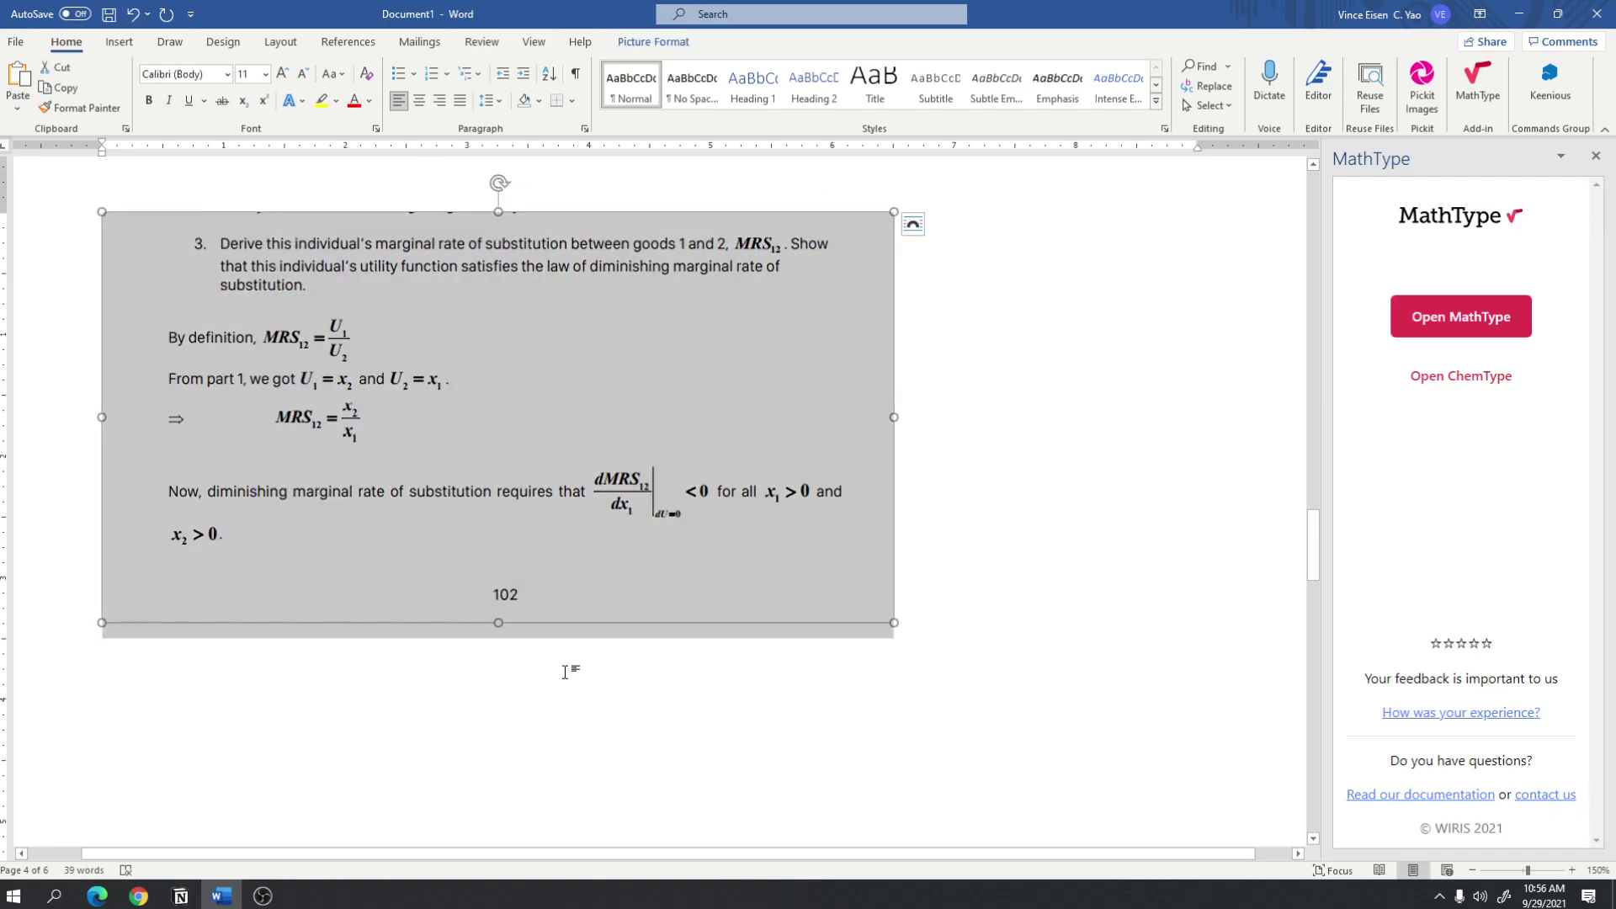
click(1057, 631)
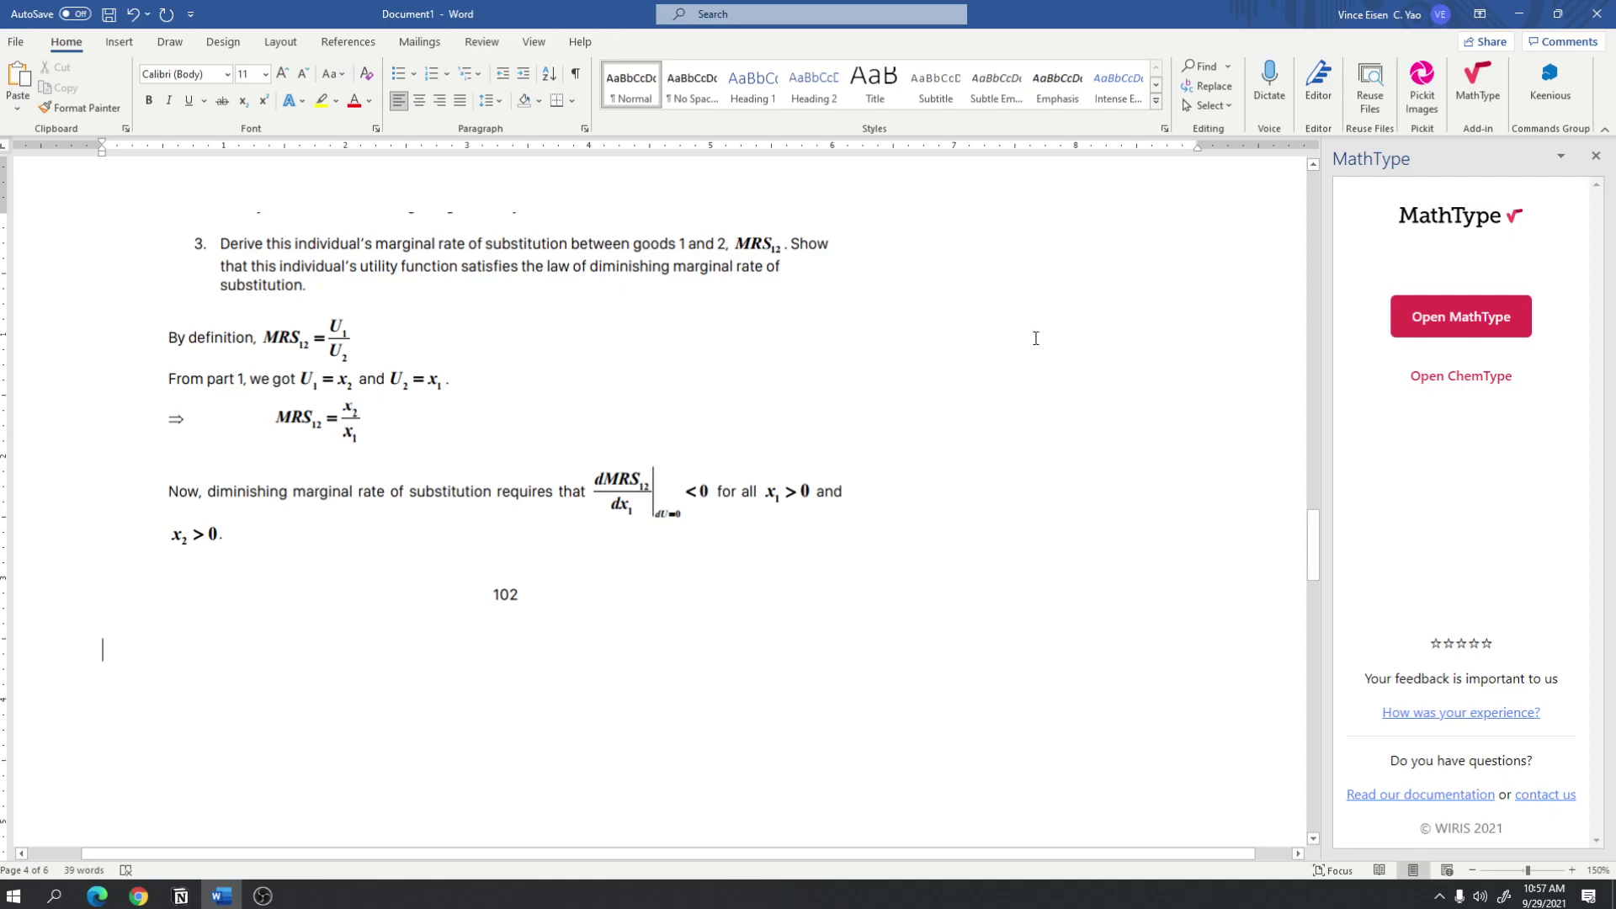
Launch a new MathType editor, browse its template palettes up to calculus, and drag it right.
click(1436, 332)
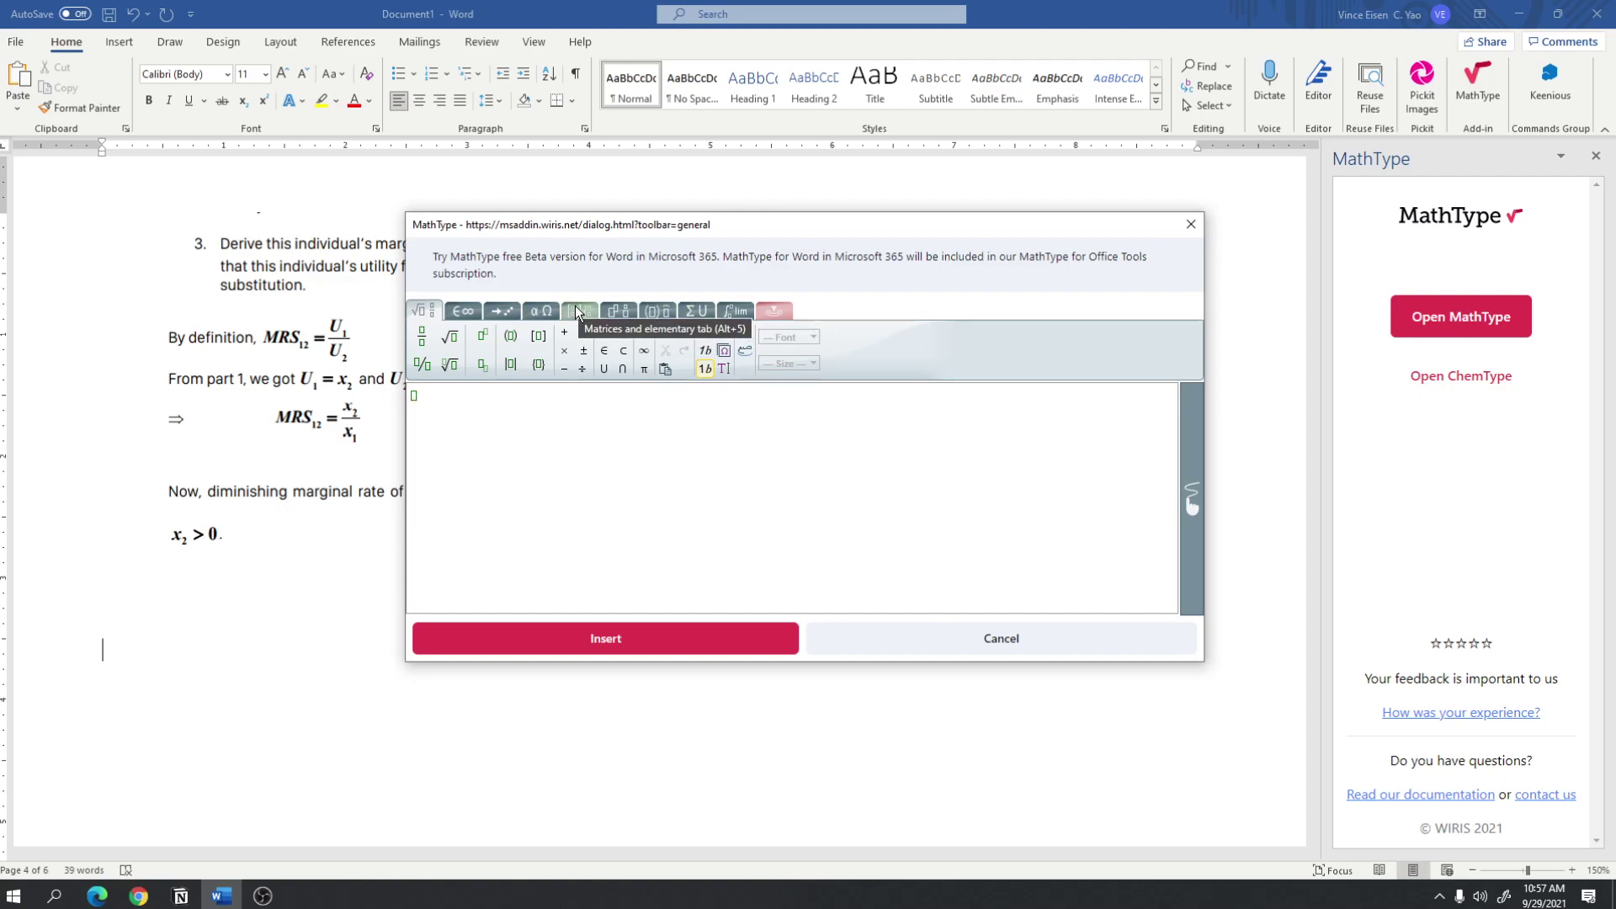
click(577, 312)
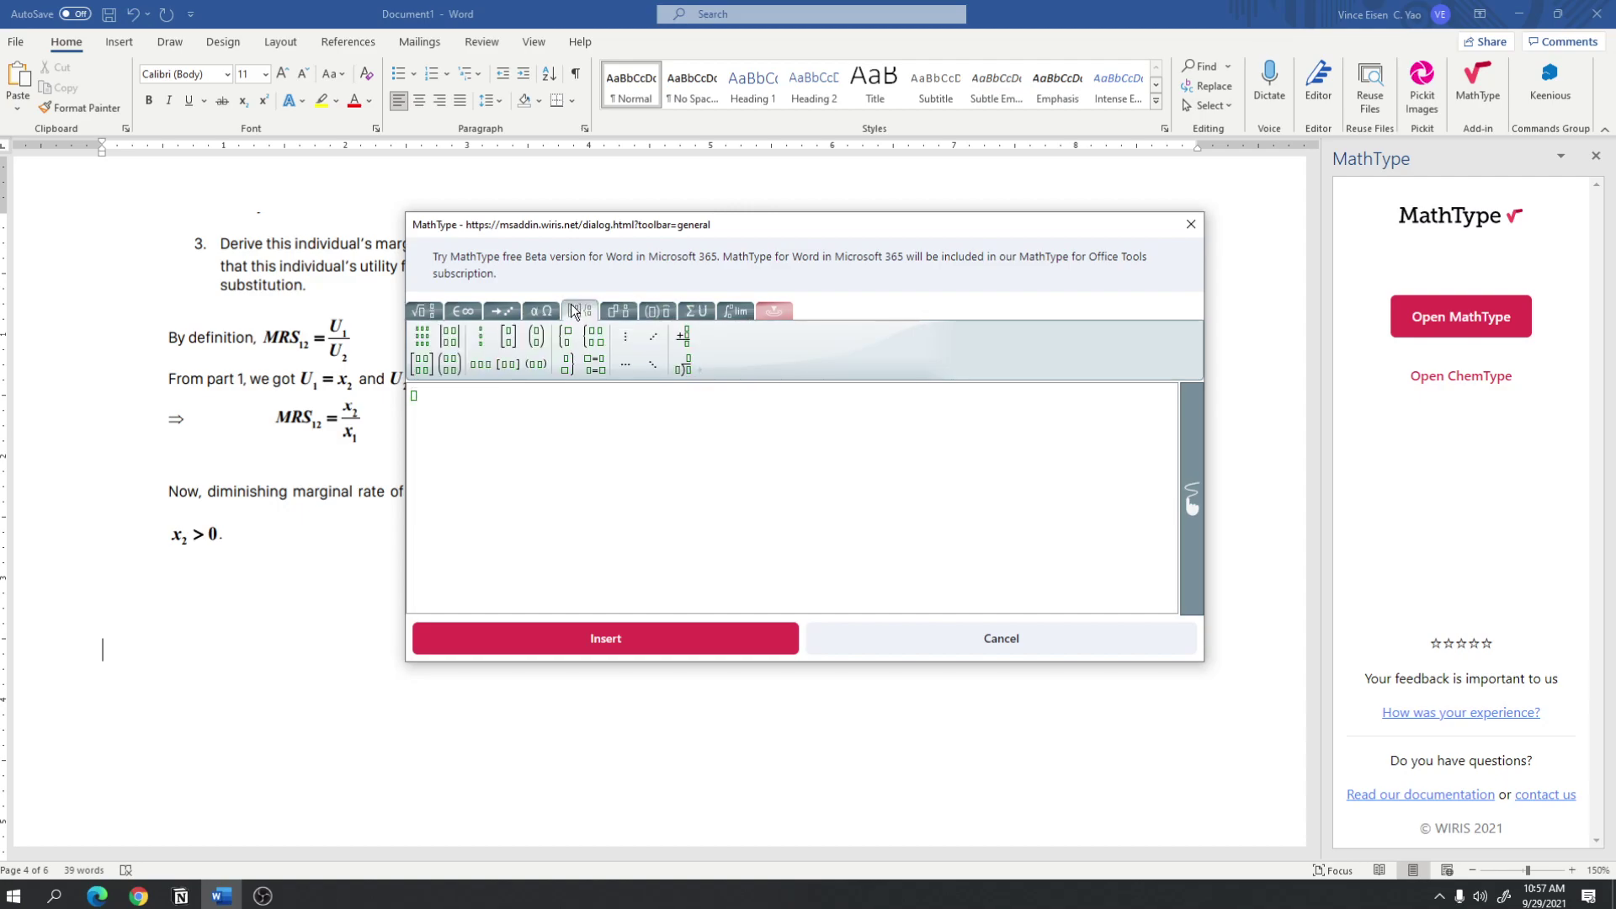
click(618, 311)
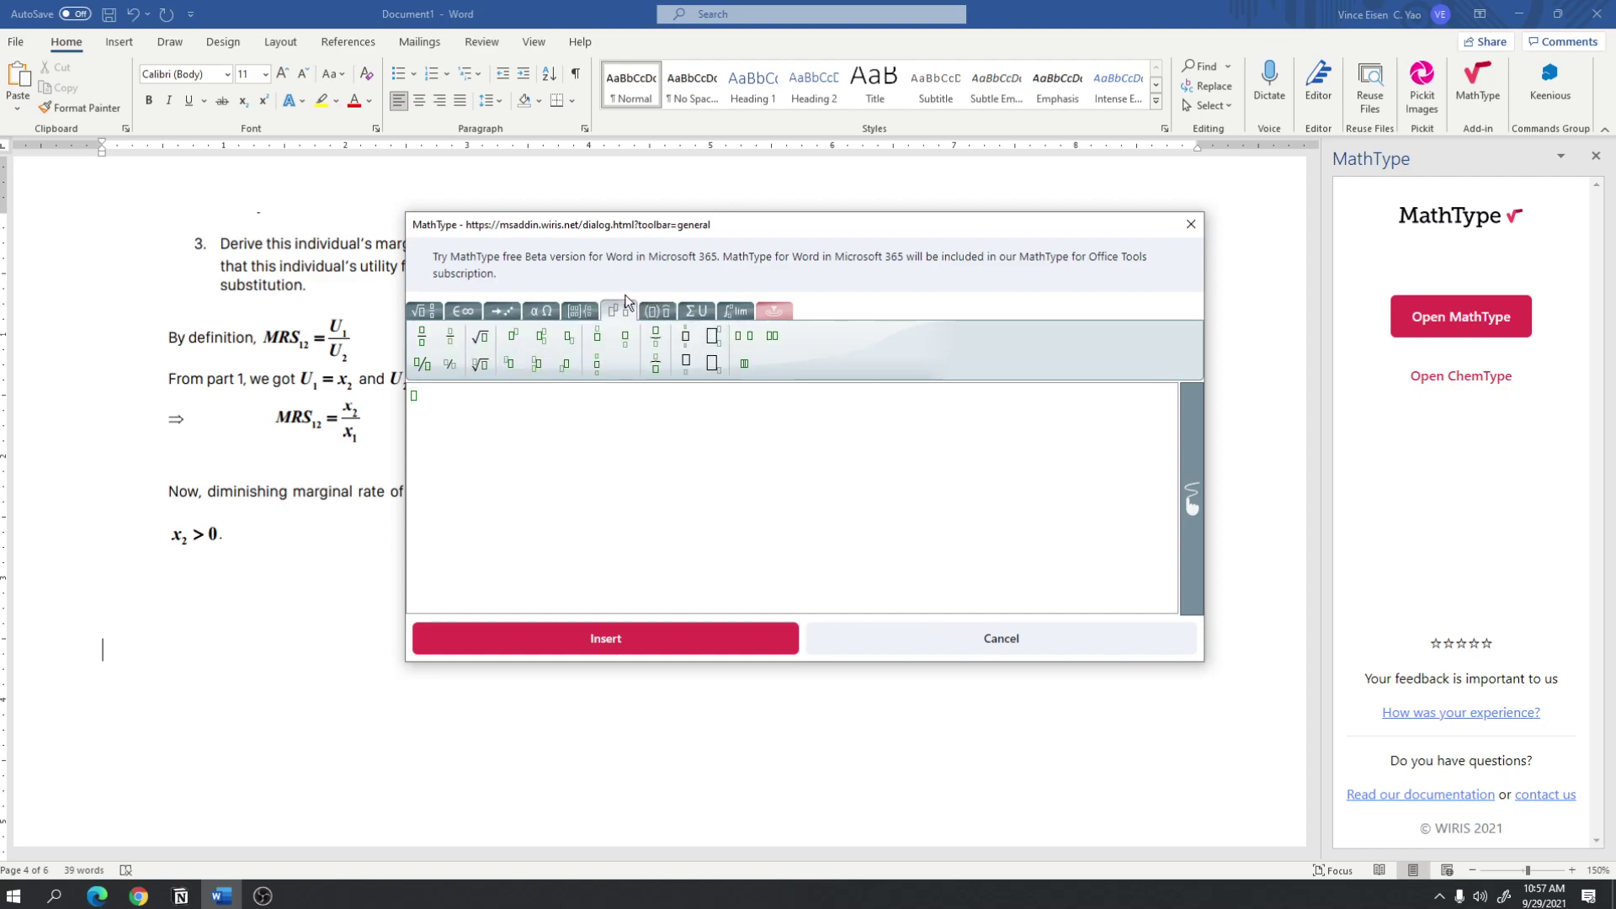
click(463, 312)
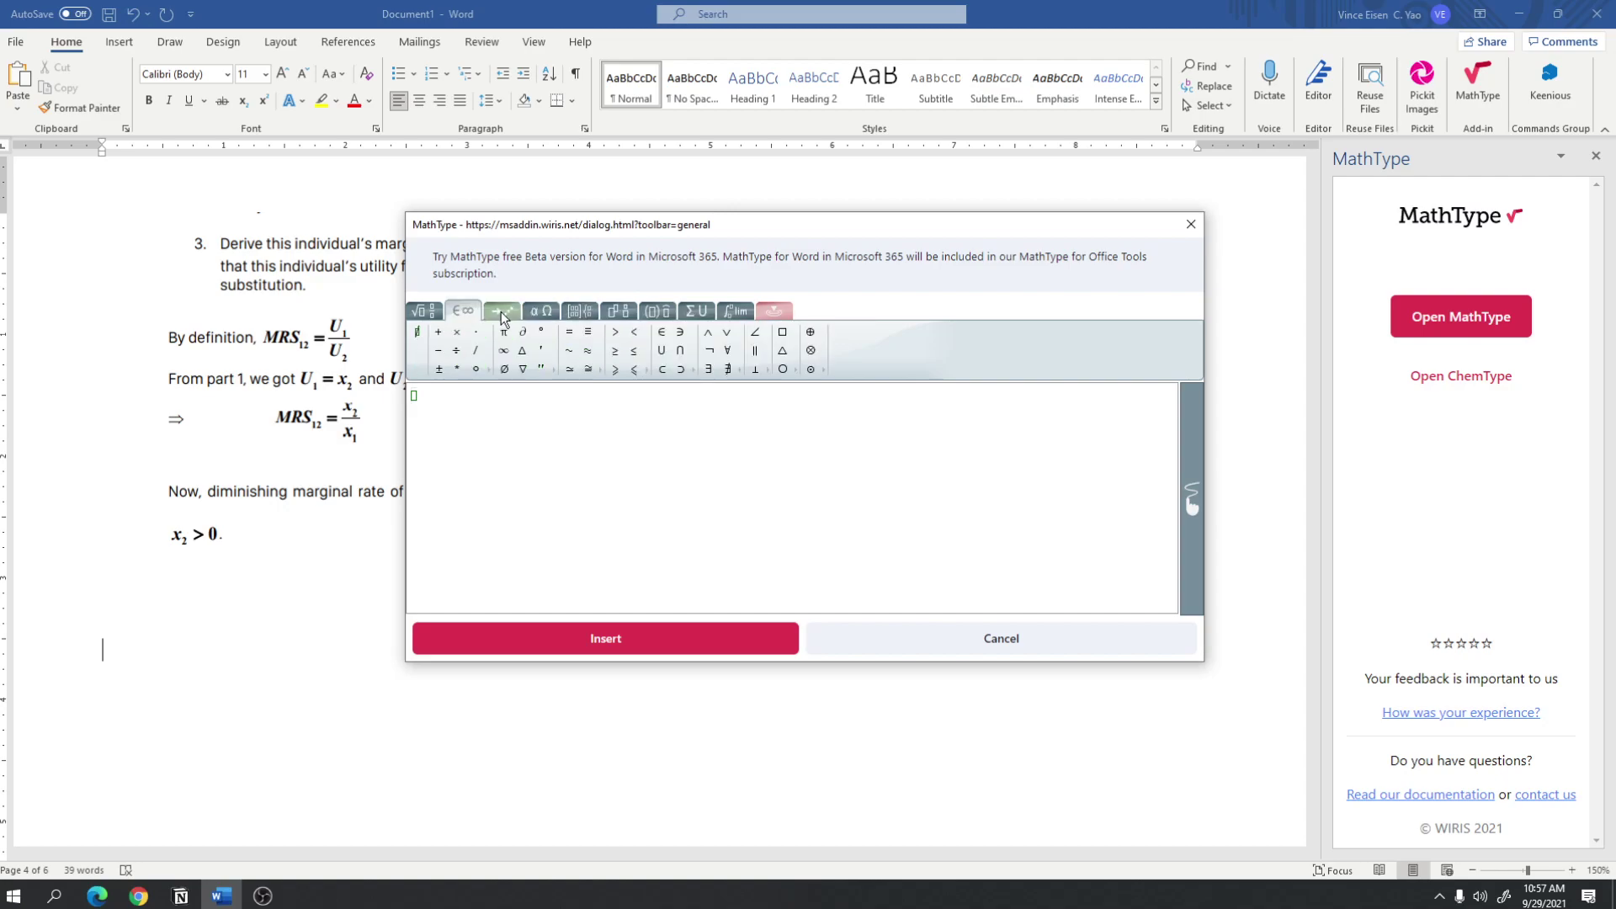
click(503, 314)
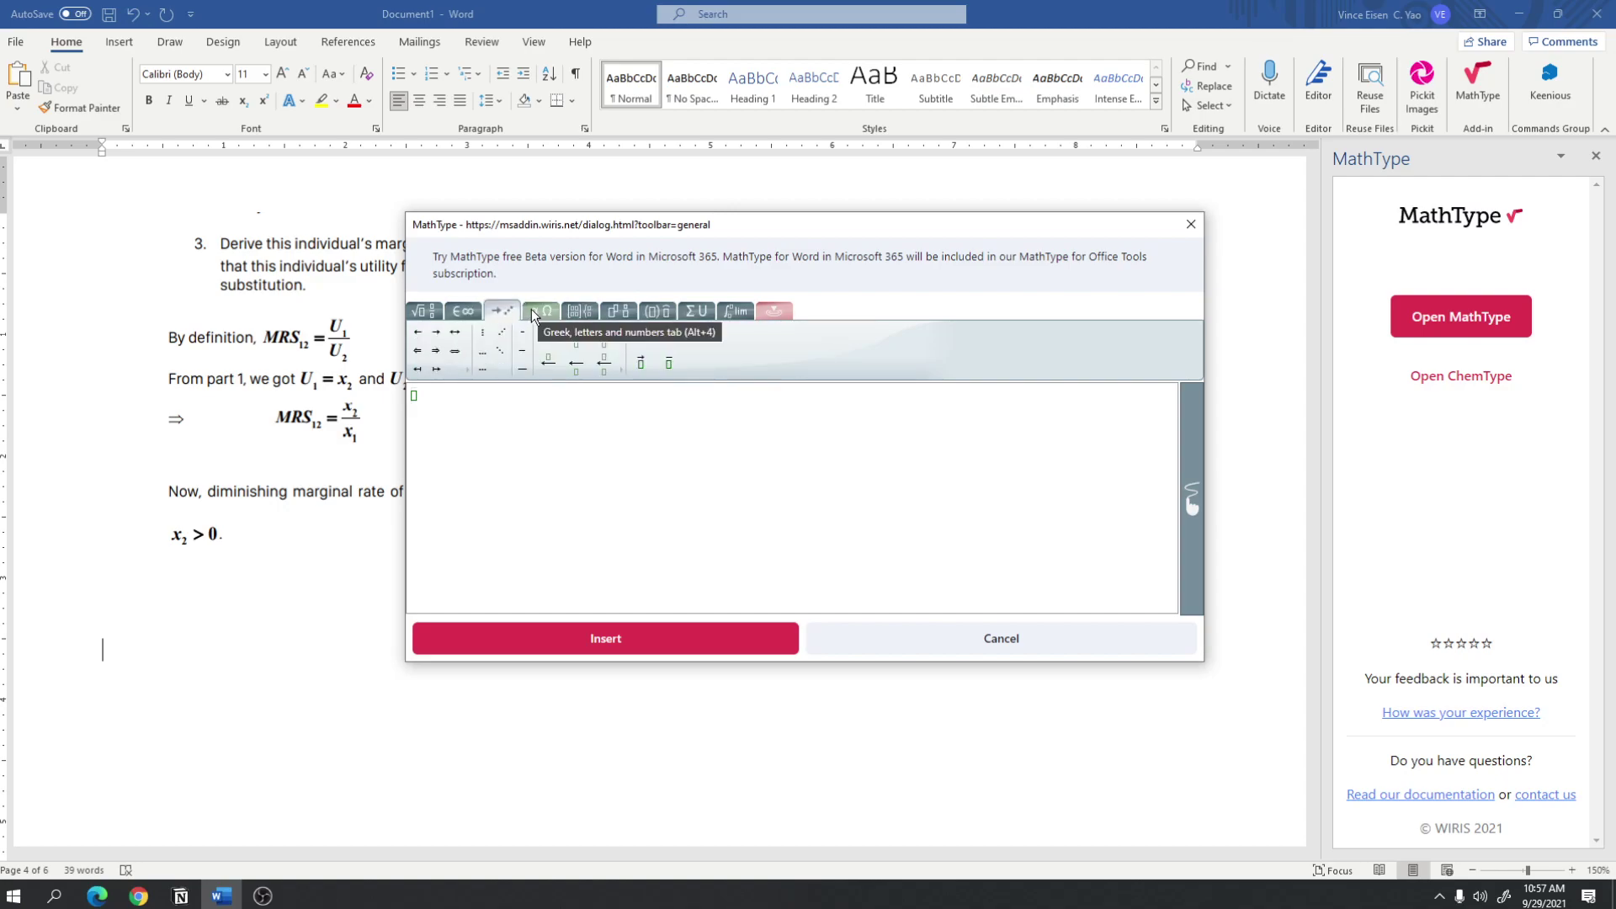
click(533, 313)
click(593, 310)
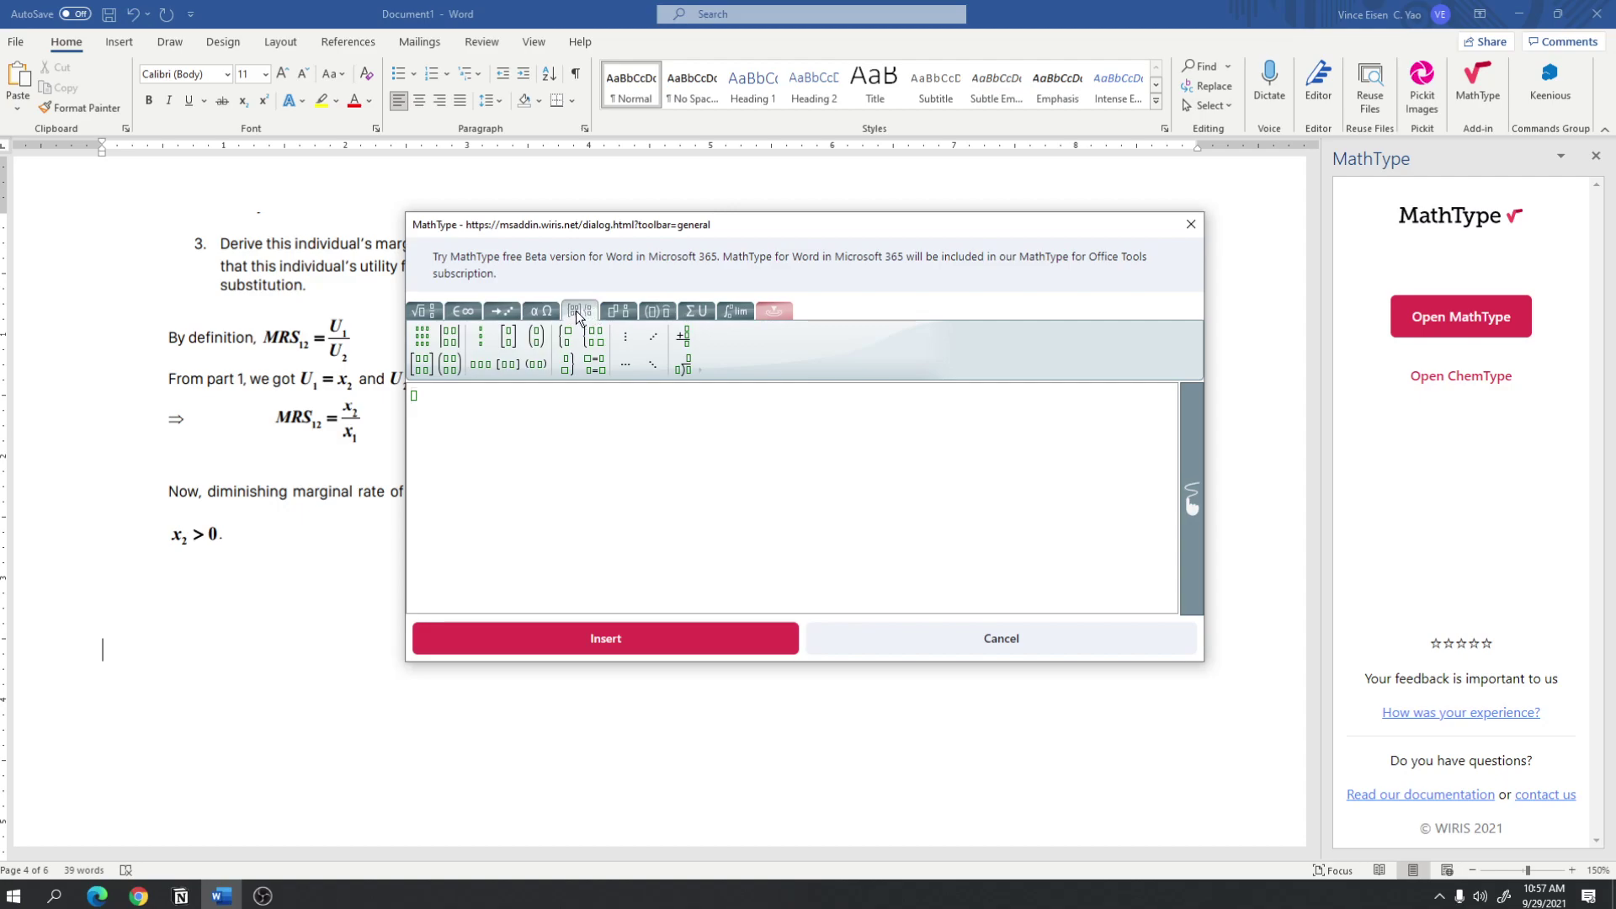
click(623, 310)
click(695, 310)
click(731, 311)
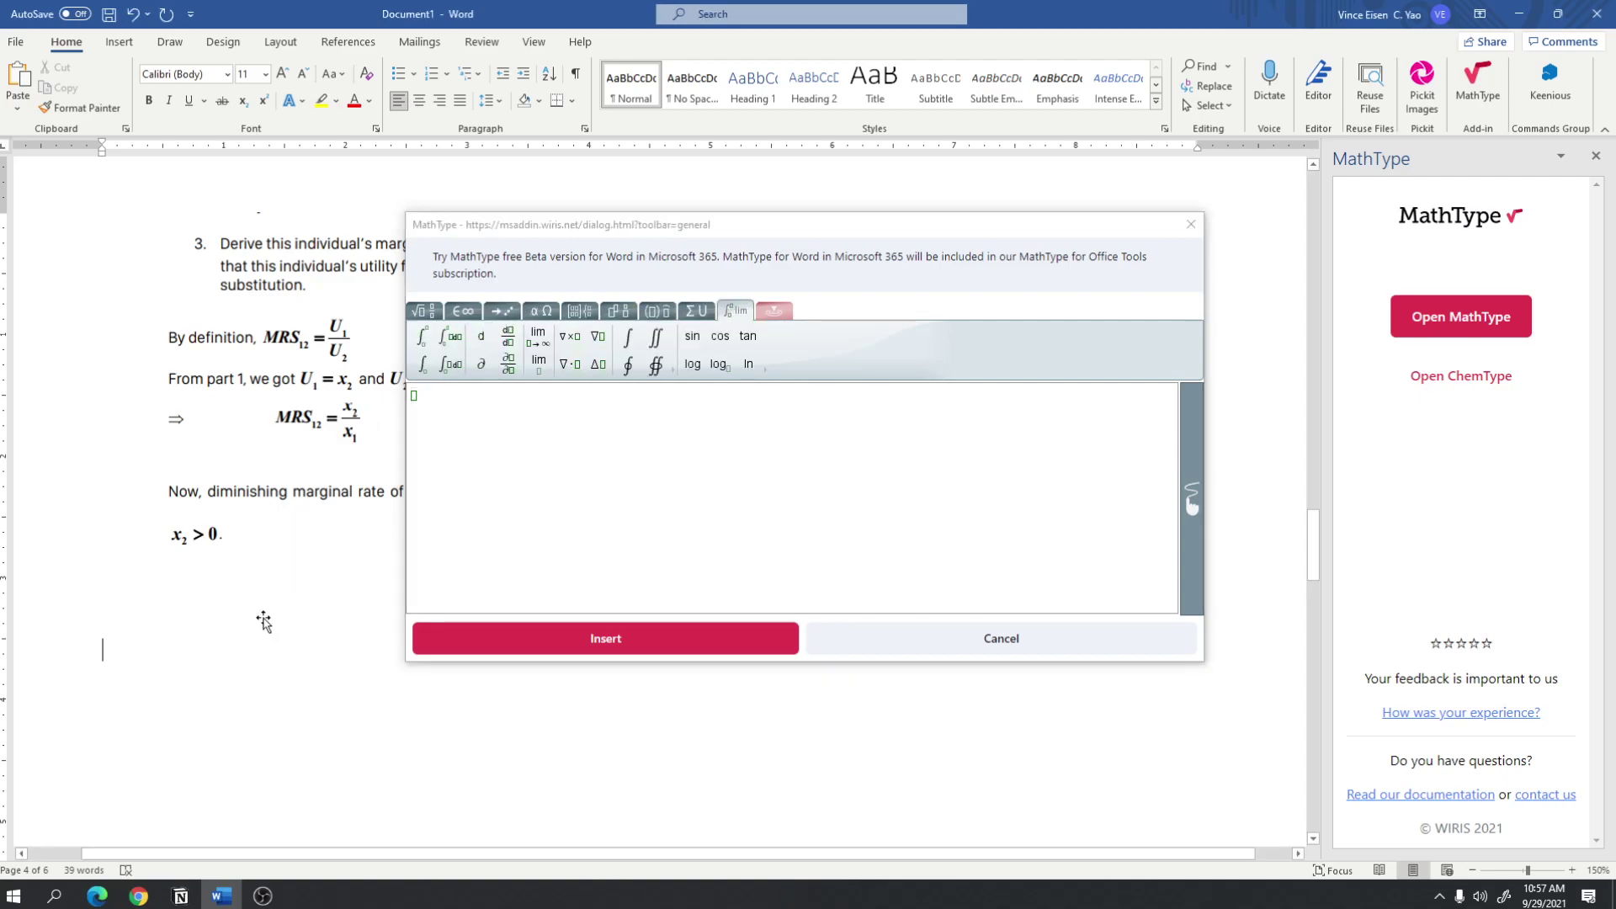
drag(512, 232, 987, 254)
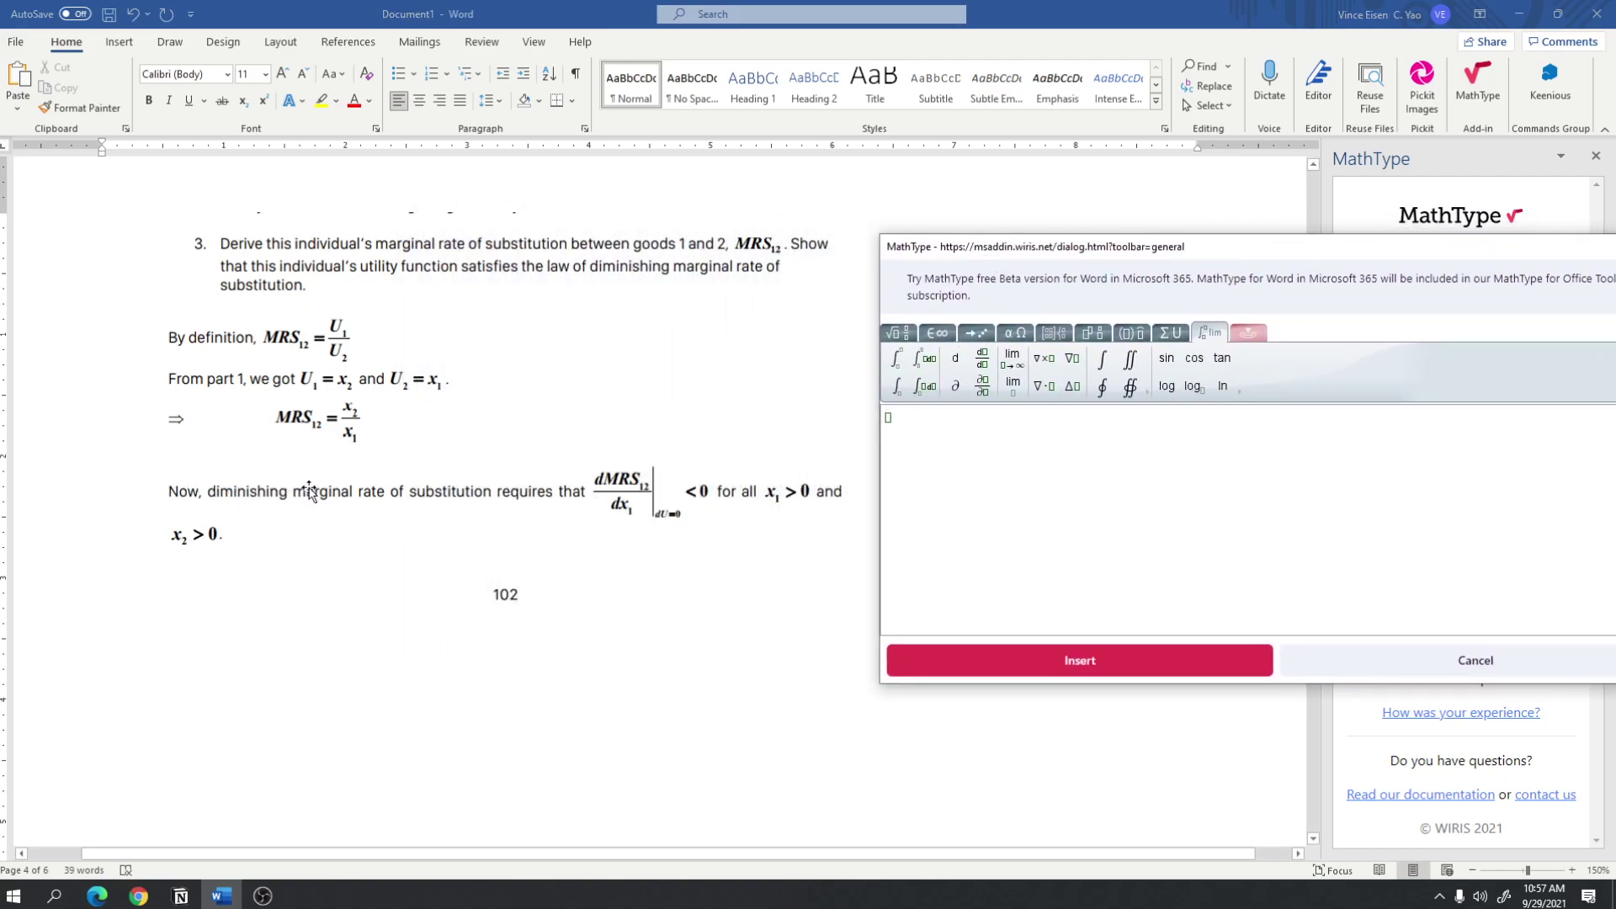
Type "Now, diminishing marginal rate of substitution requires that" on the empty line below page 102.
click(270, 662)
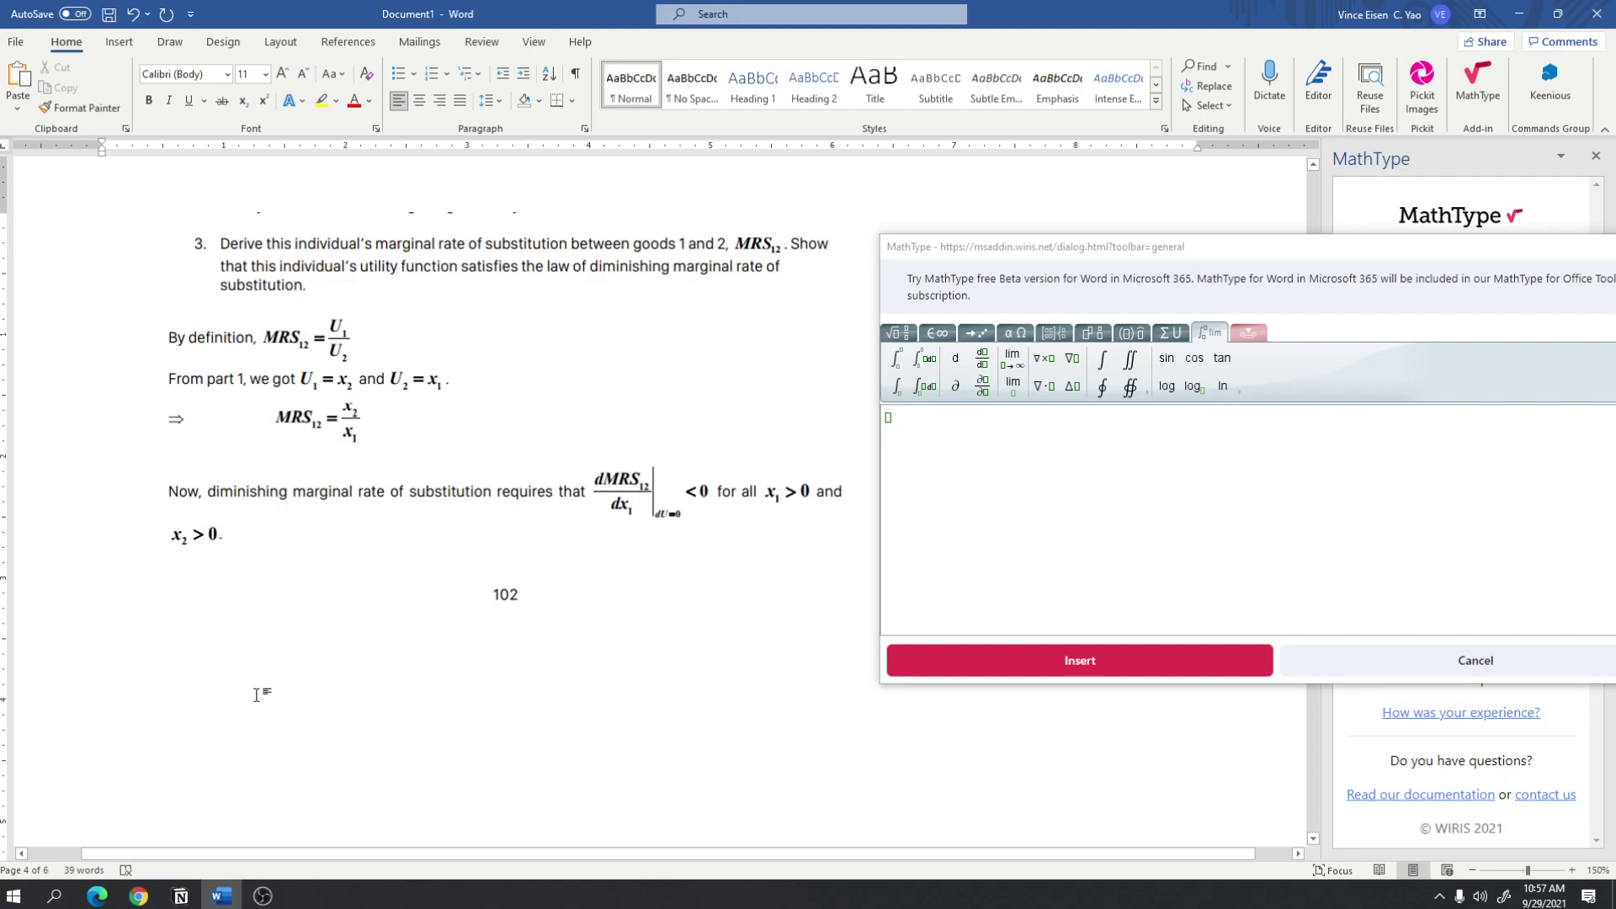
text(Now, dimi)
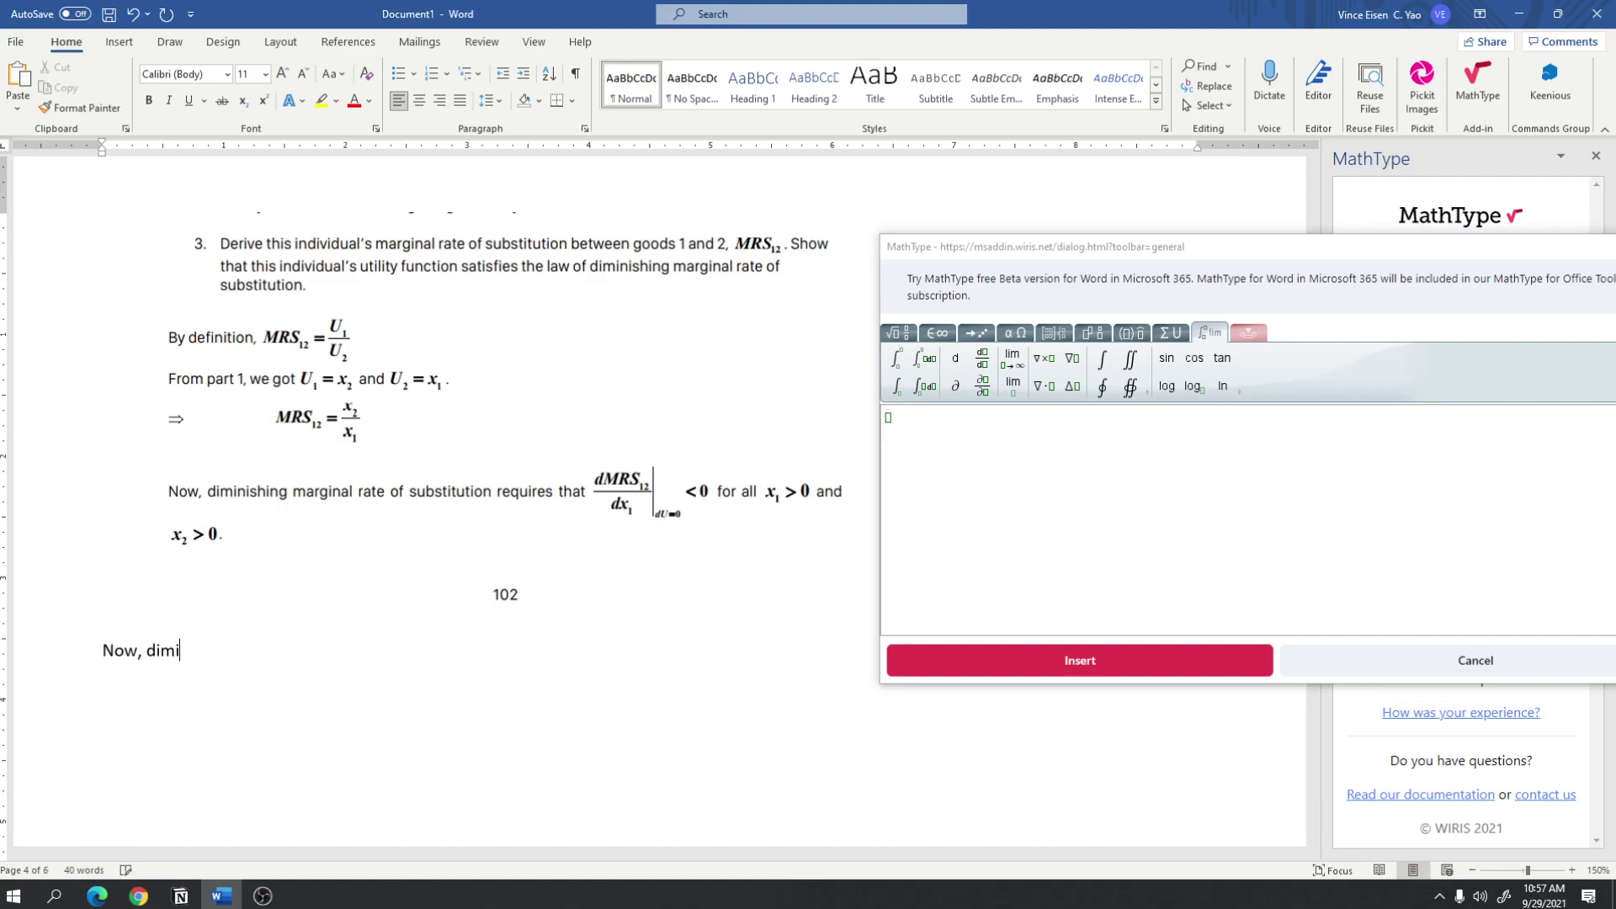
text(nishing marginal rate of st)
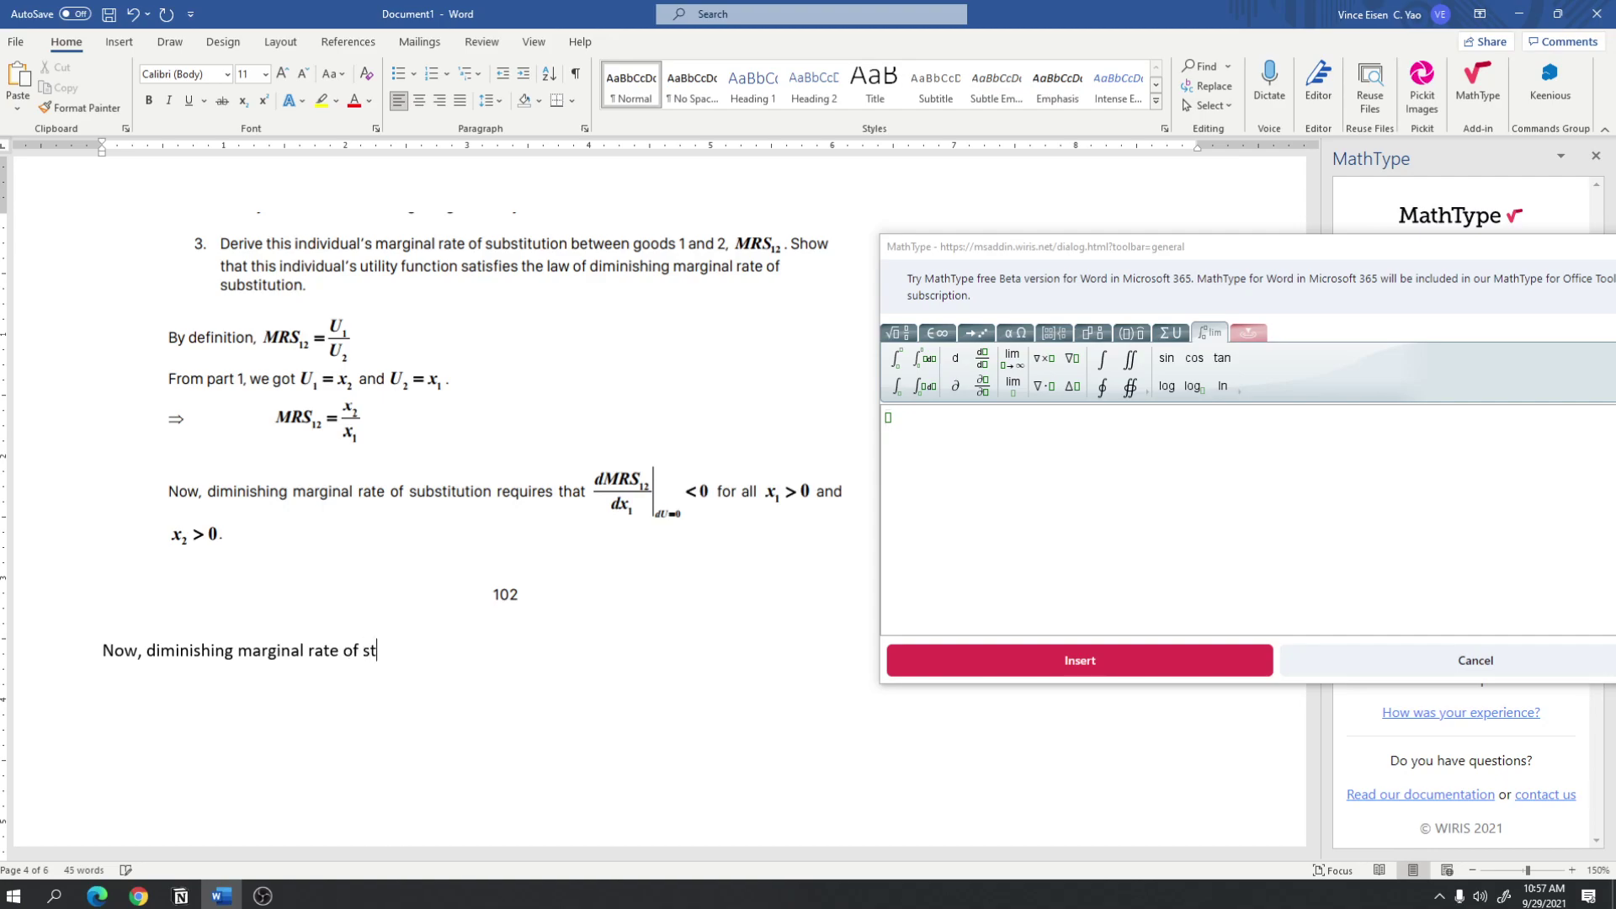
key(BackSpace)
text(ubstitution requires t)
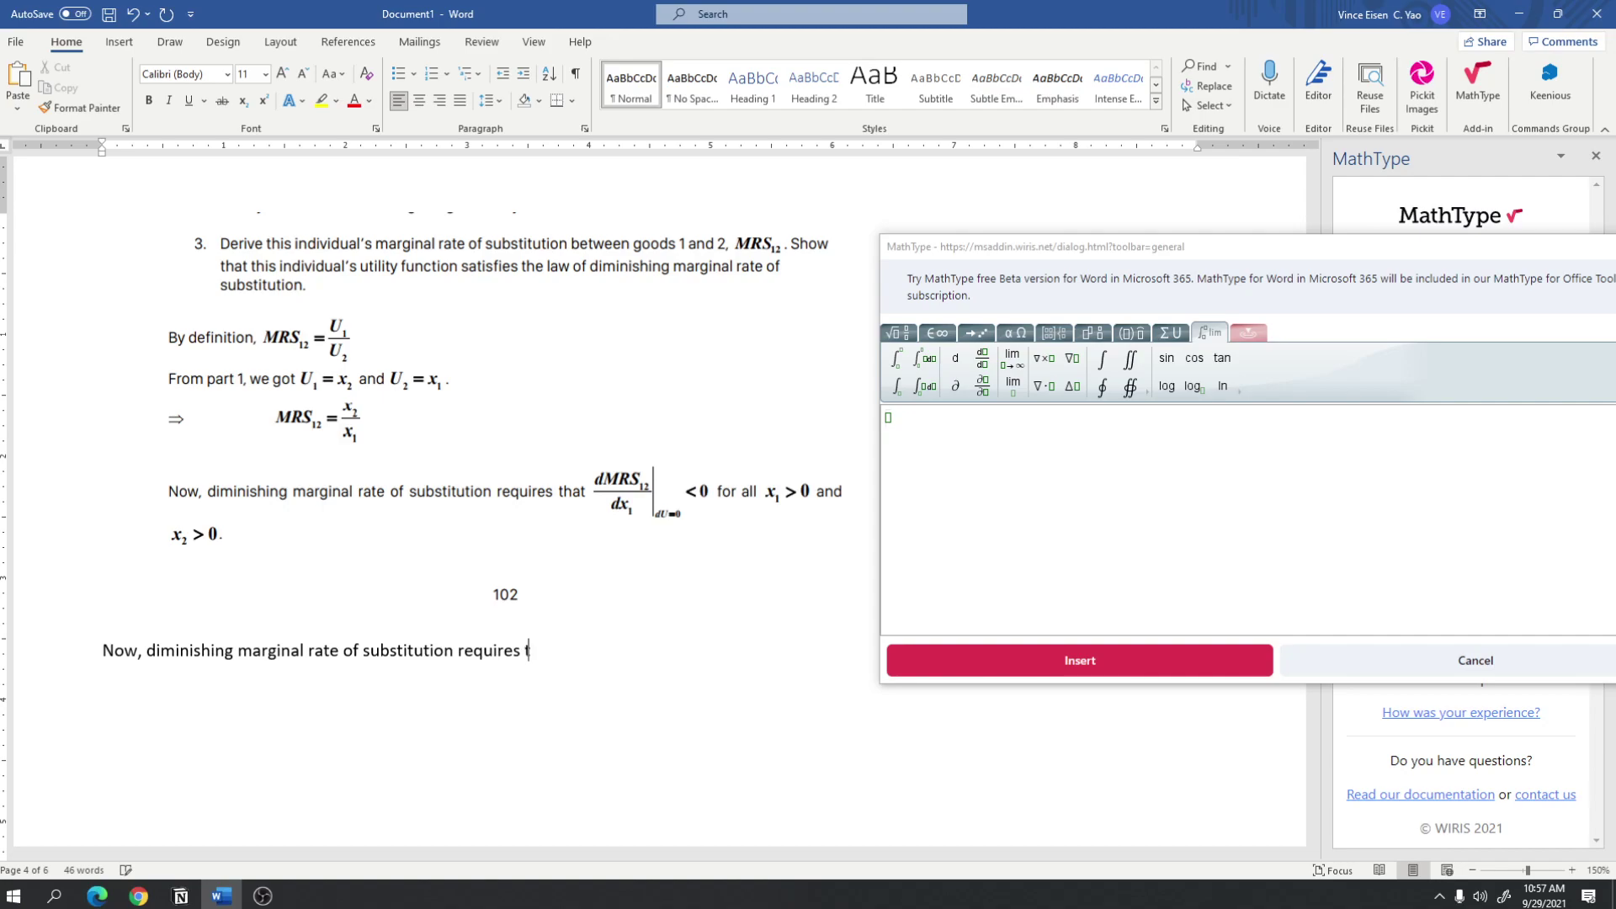
text(hat)
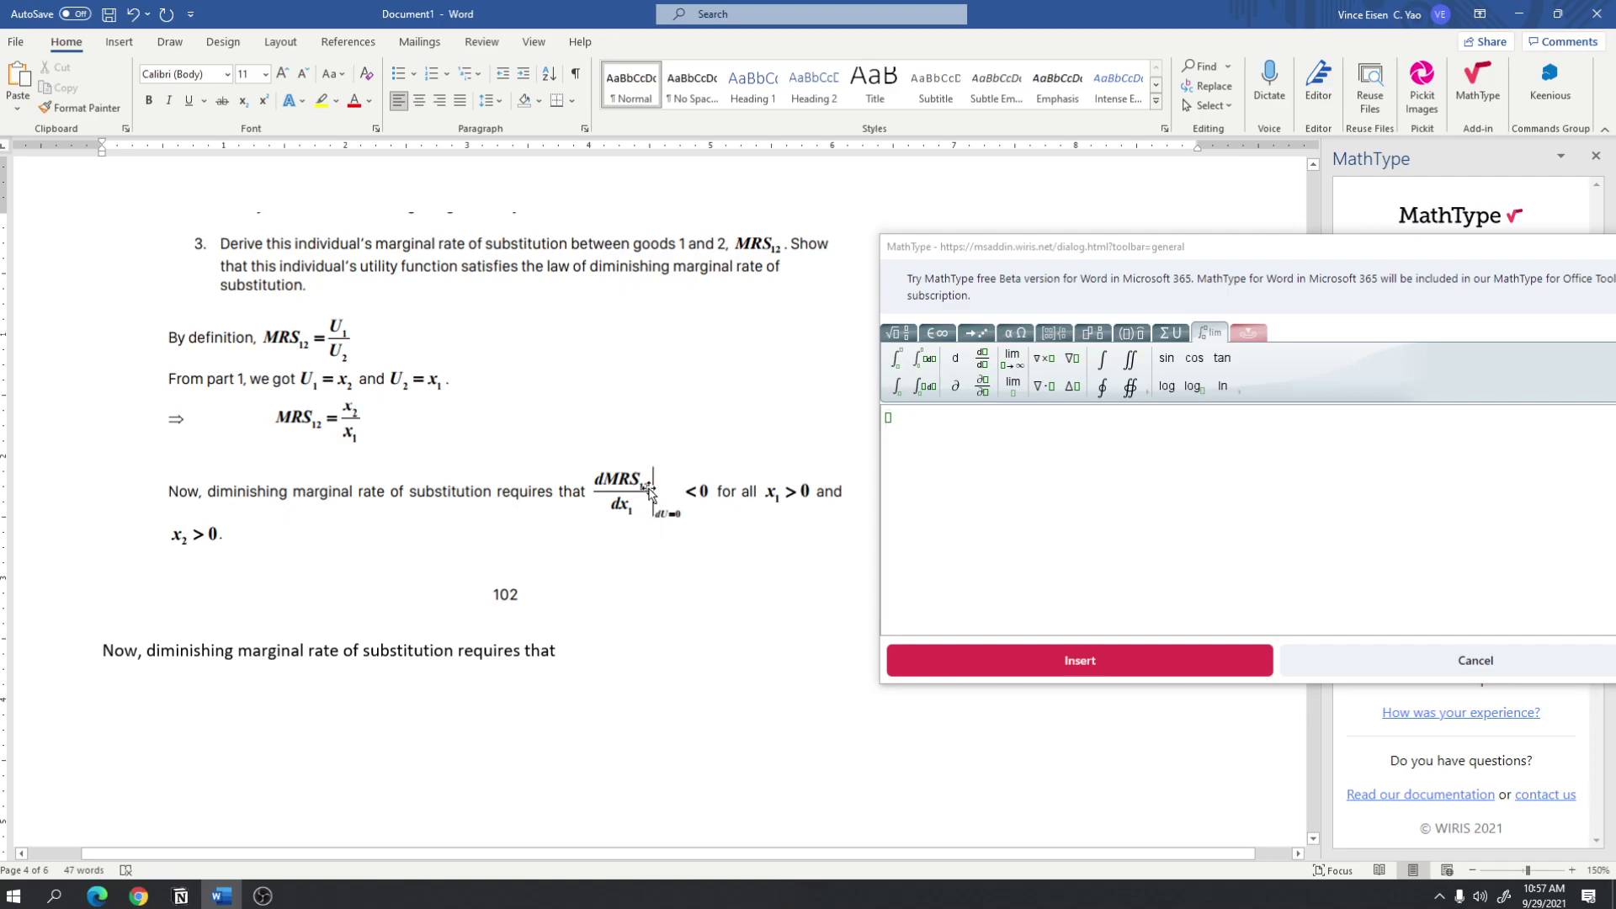
Insert a derivative template from the calculus palette and type MRS in its numerator.
click(904, 333)
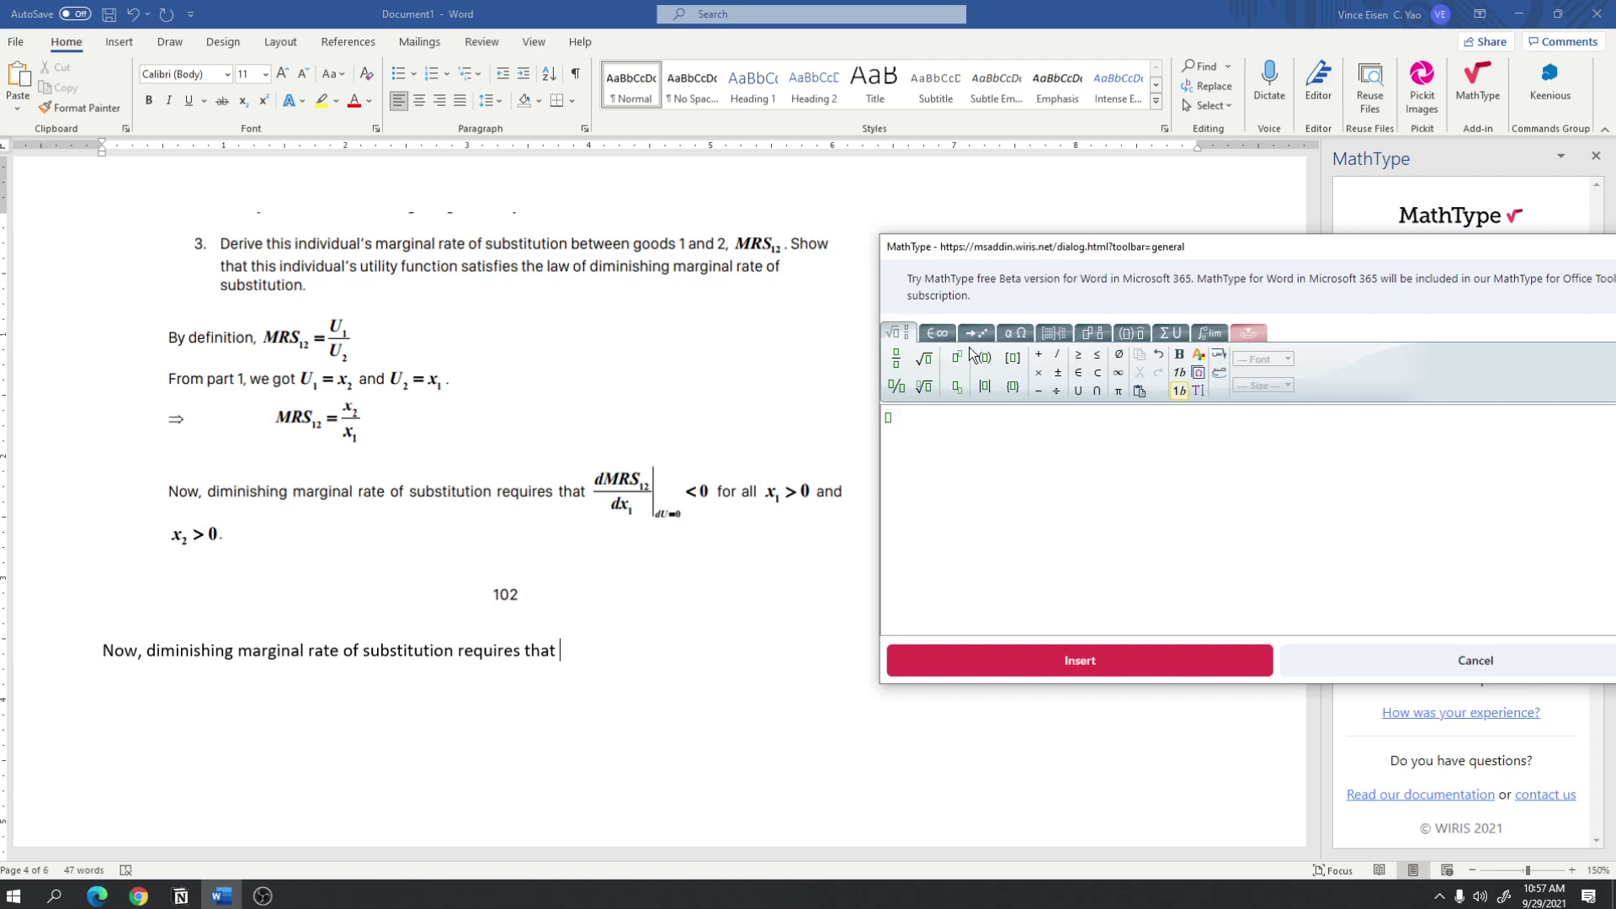
click(939, 337)
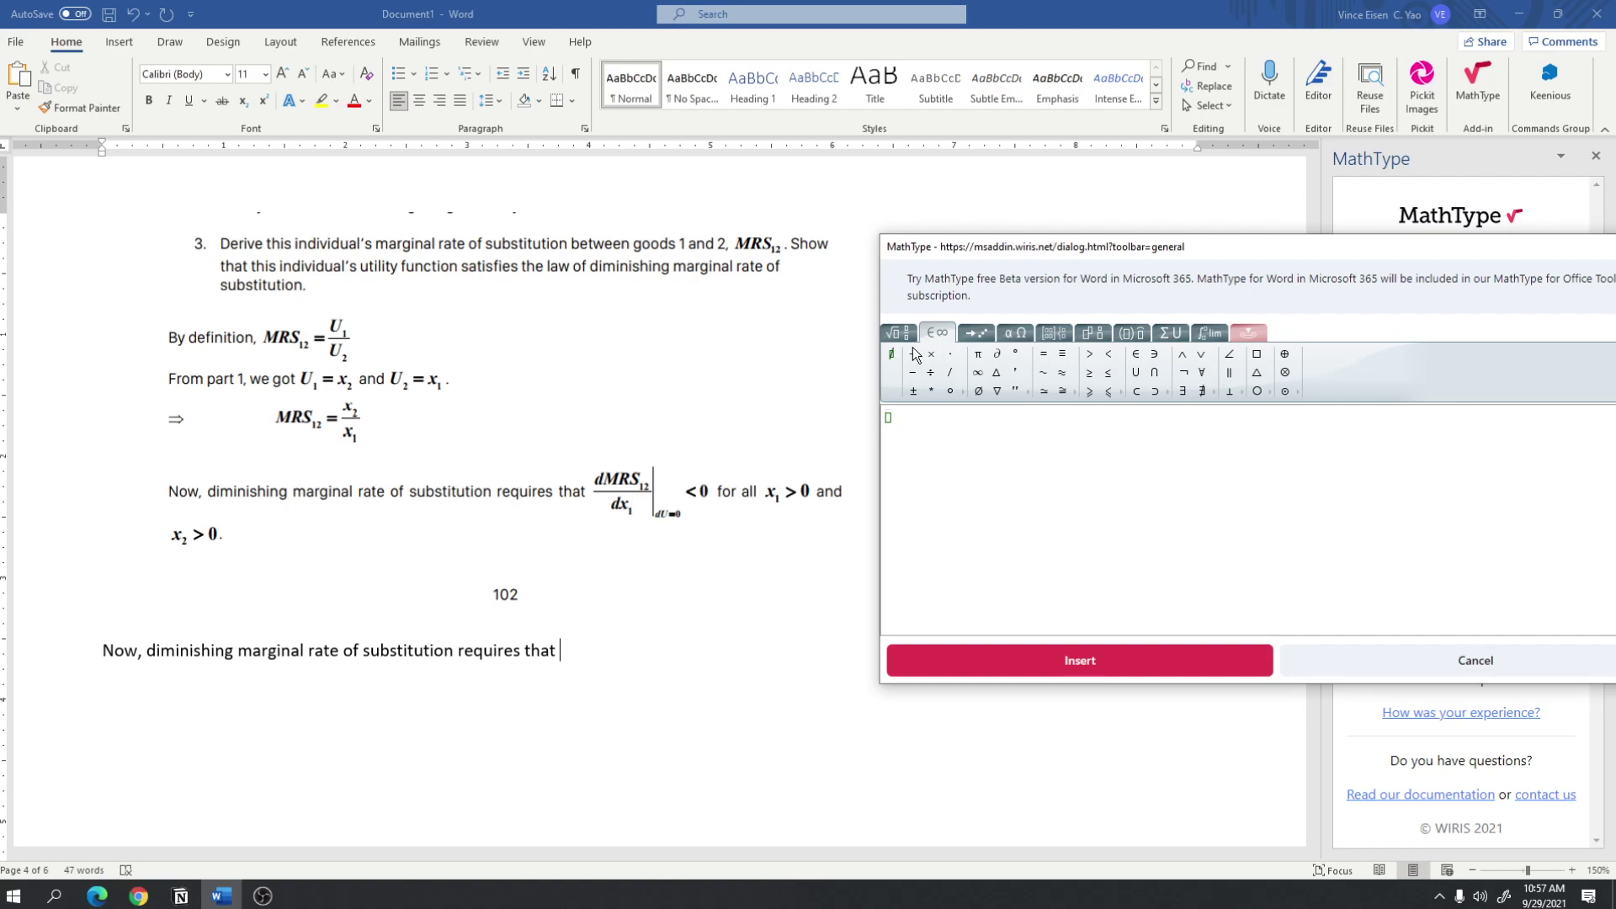
click(667, 646)
click(952, 446)
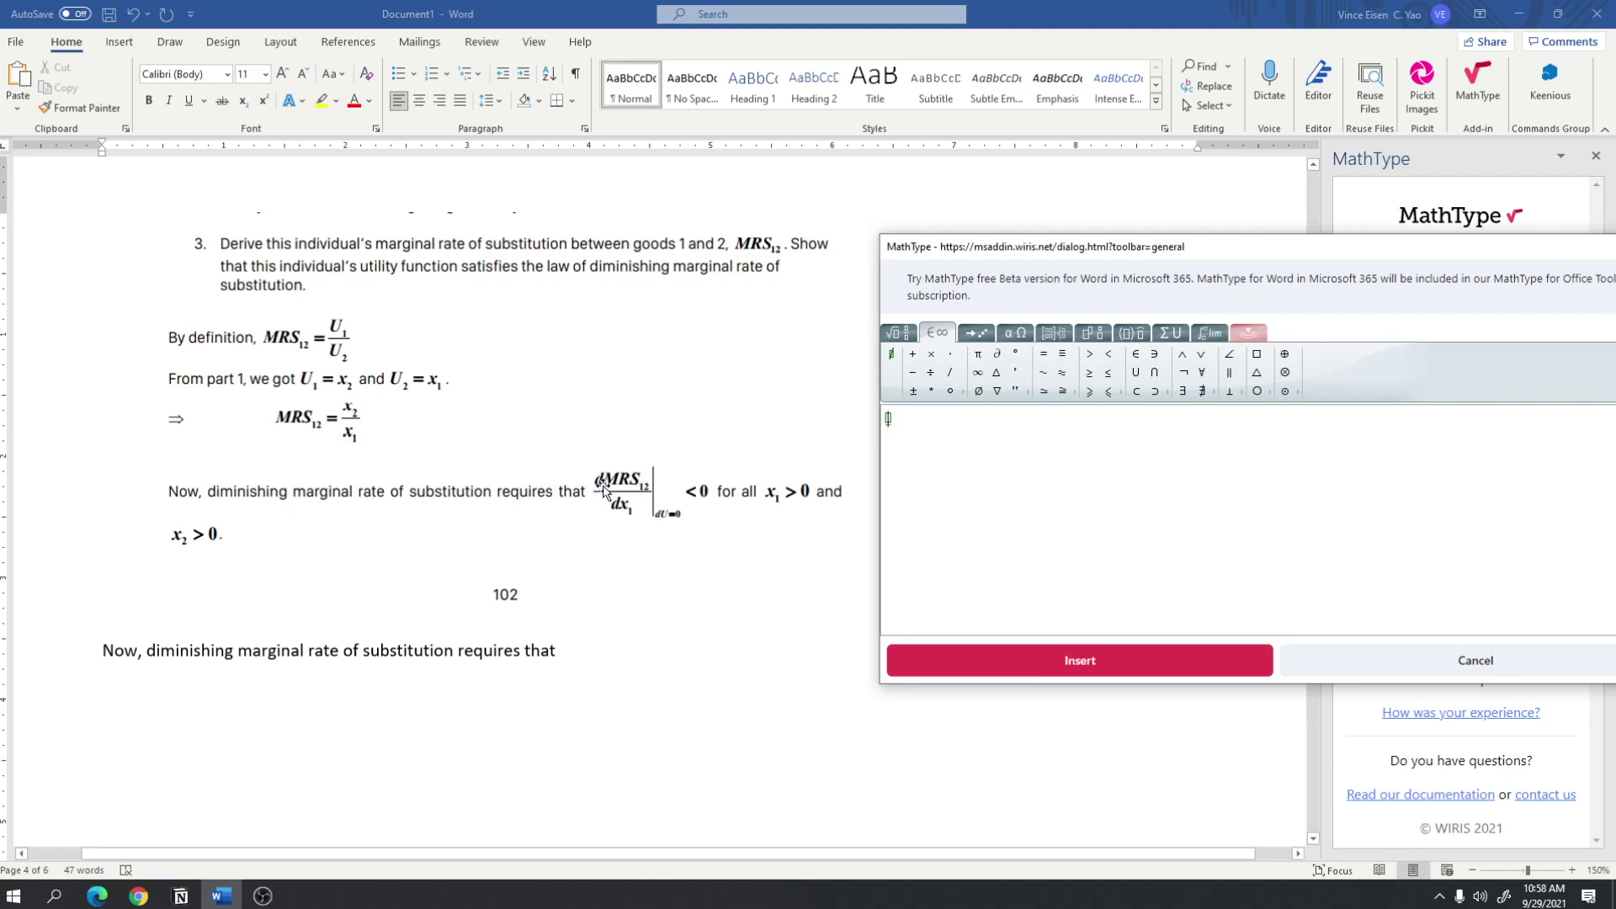
click(1203, 333)
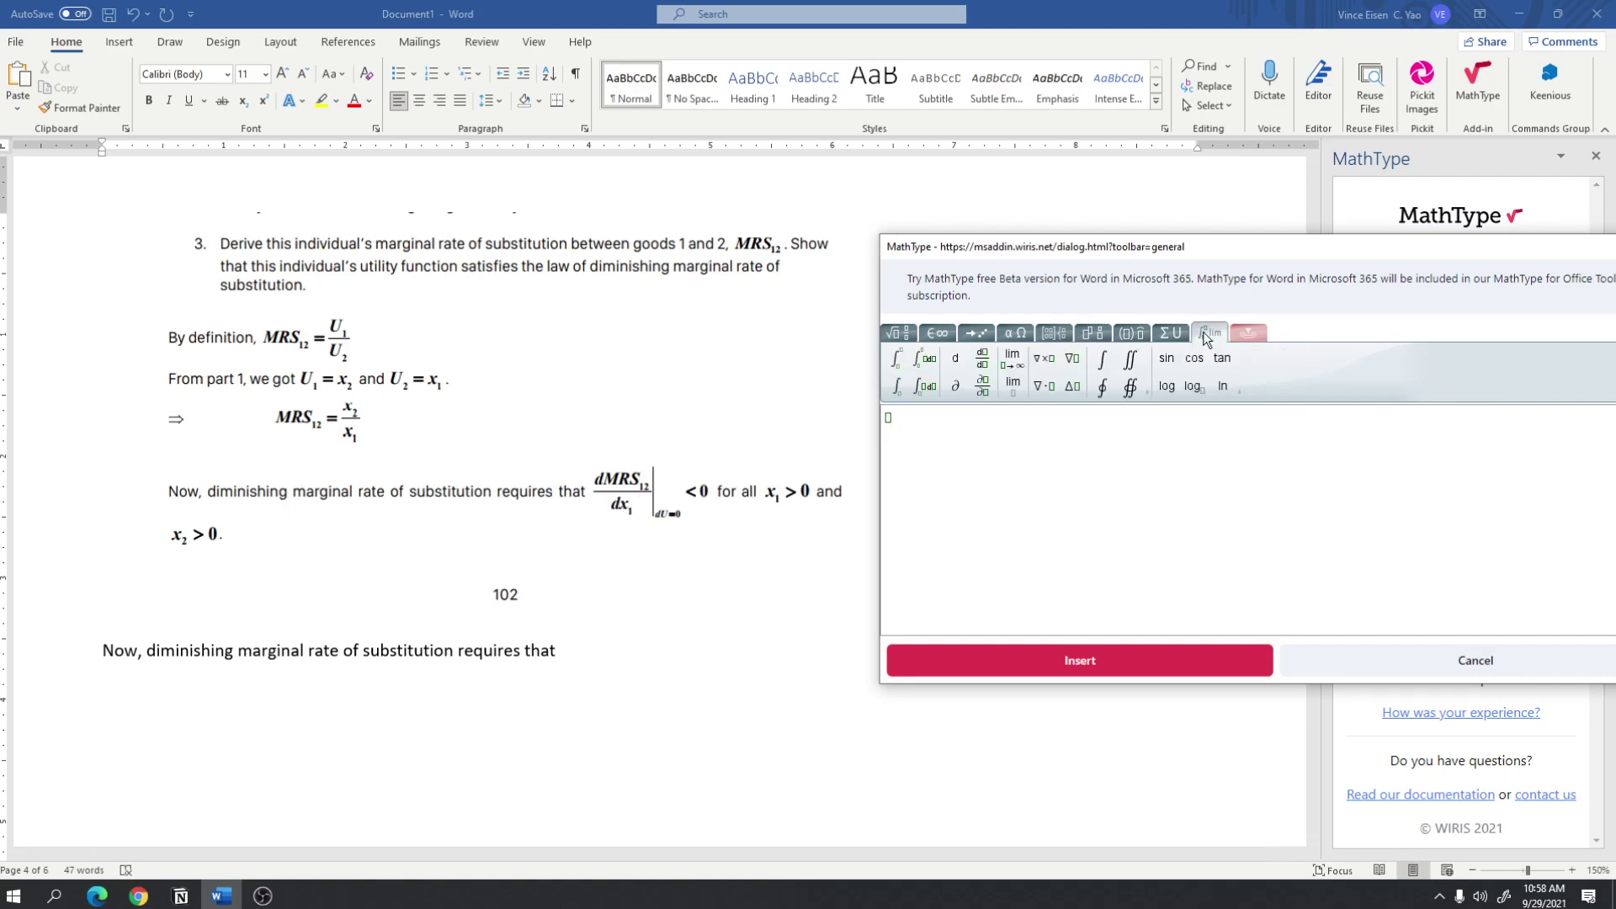
click(980, 367)
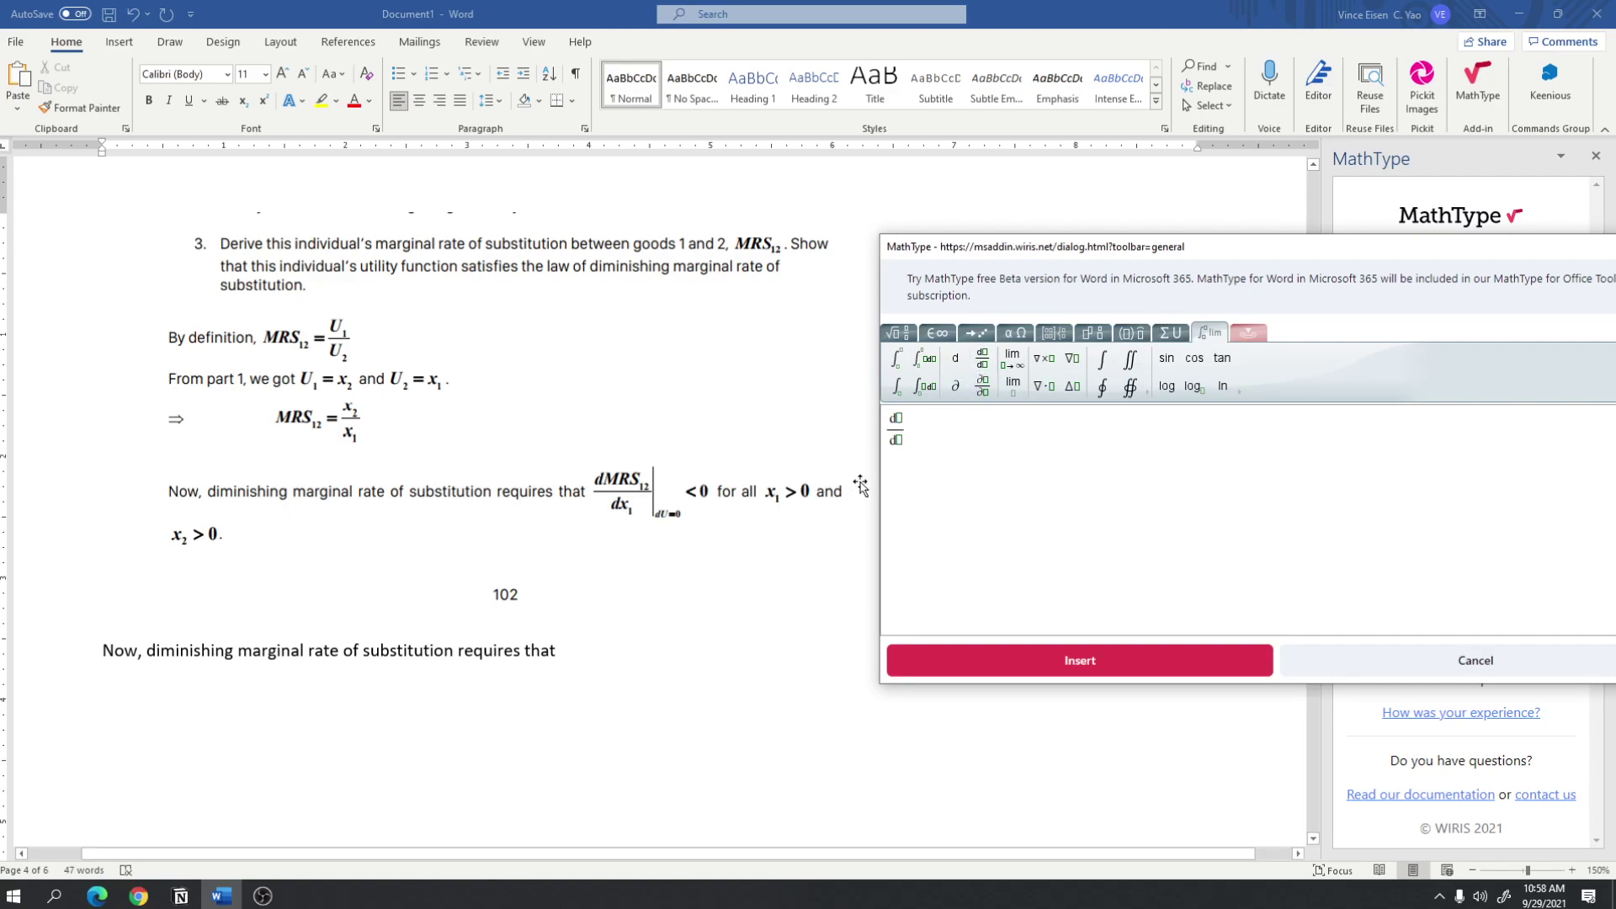
text(MRS)
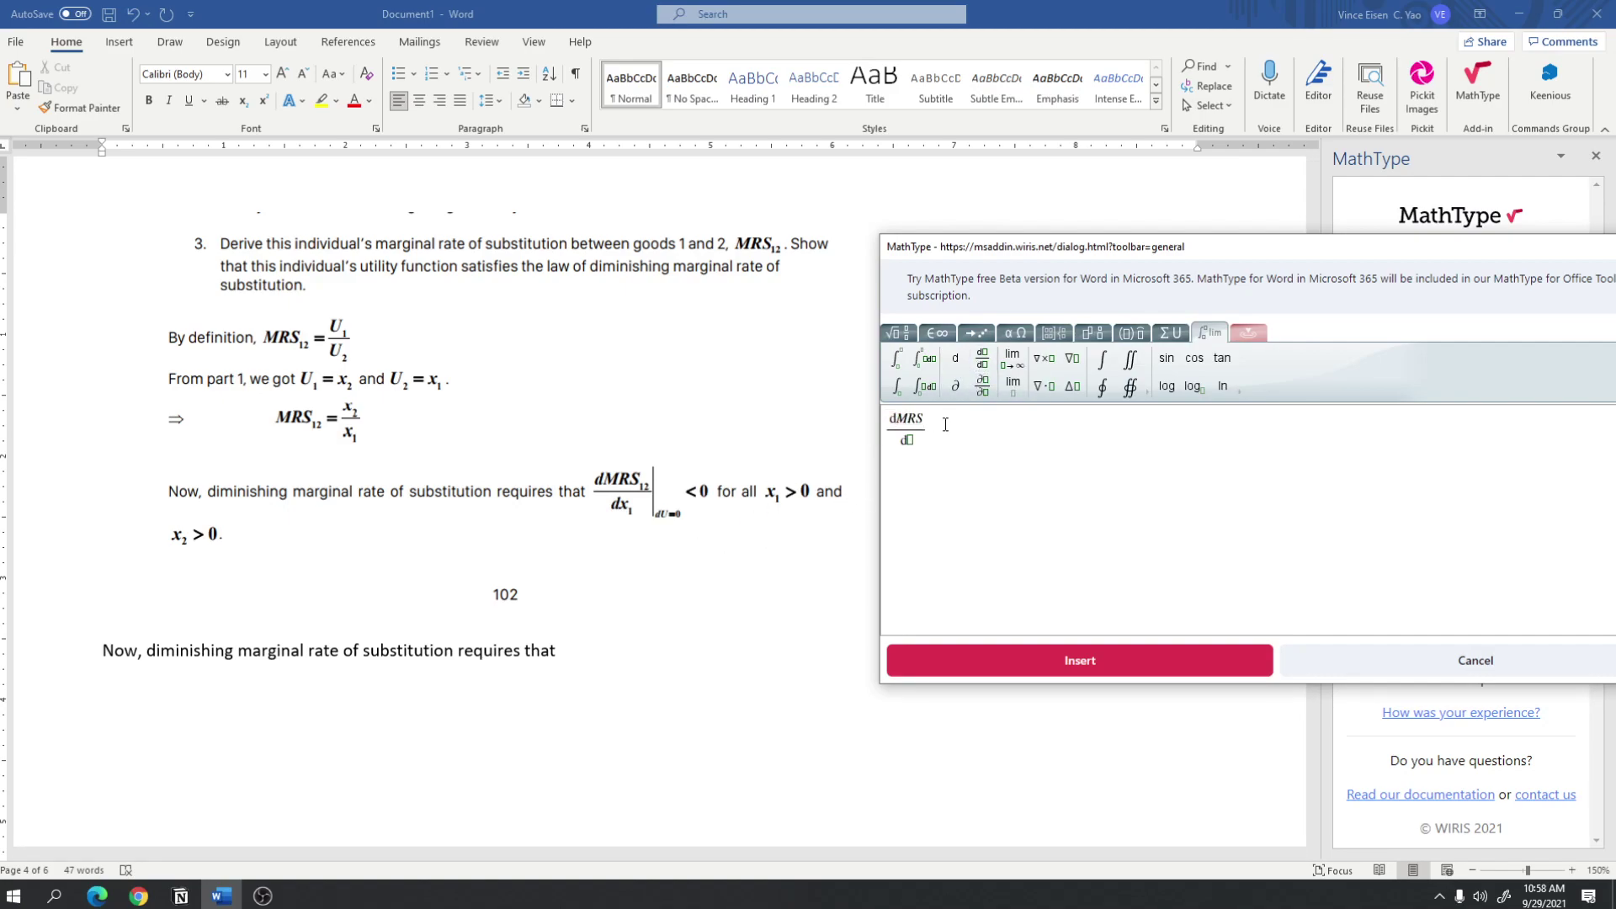
Give MRS subscript 12 and put x with subscript 1 in the denominator.
click(894, 333)
click(955, 387)
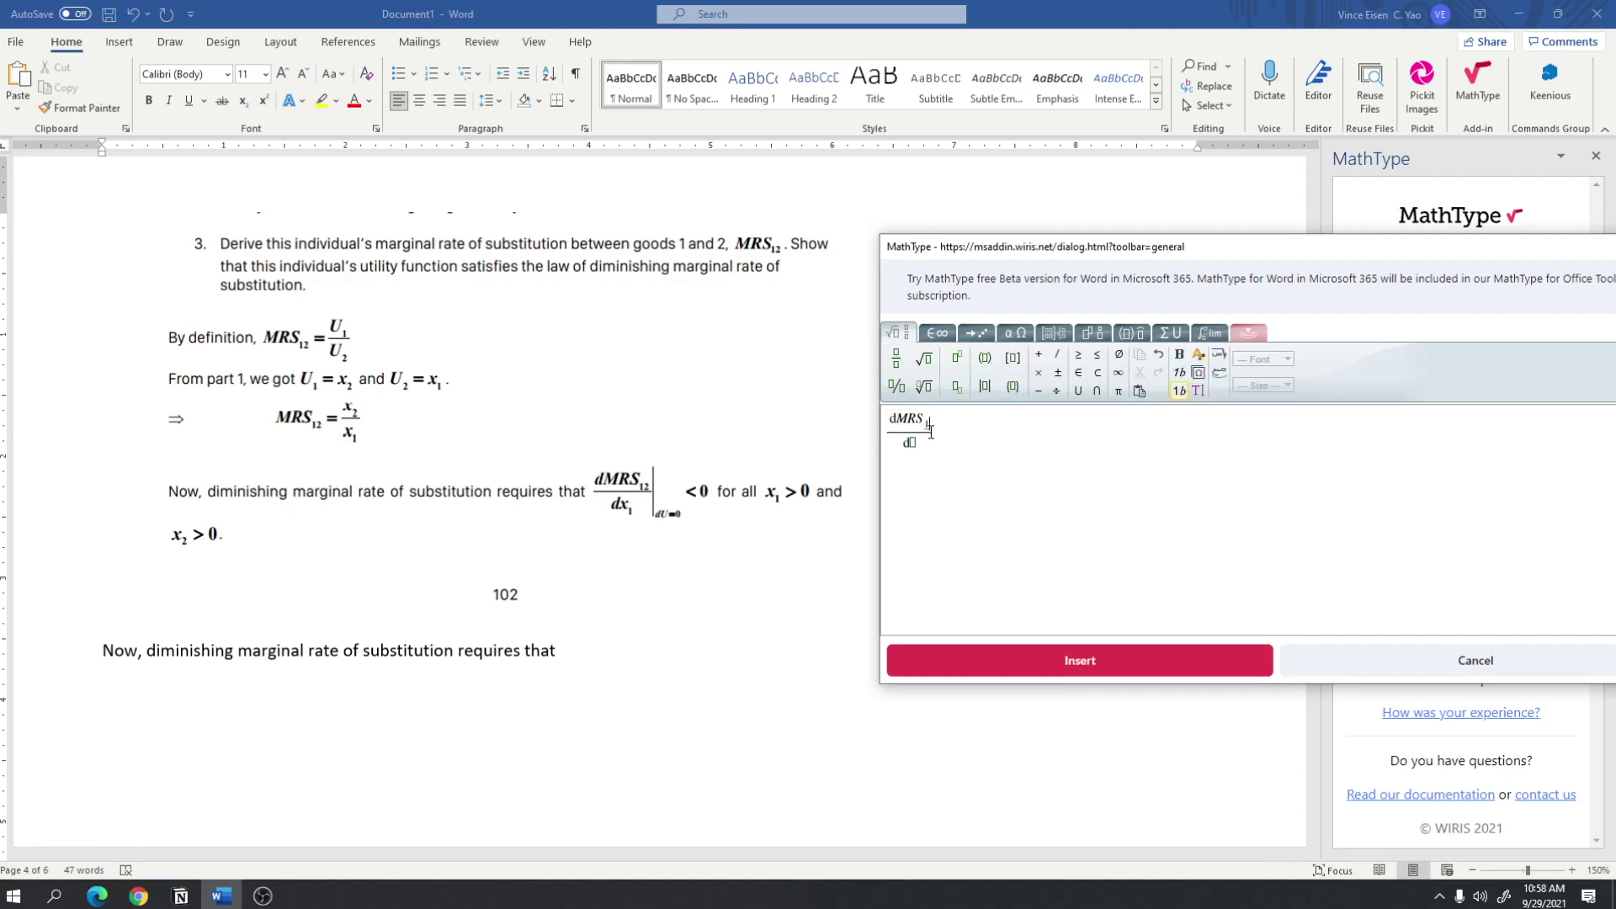
text(12)
key(Tab)
text(x)
click(957, 386)
text(1)
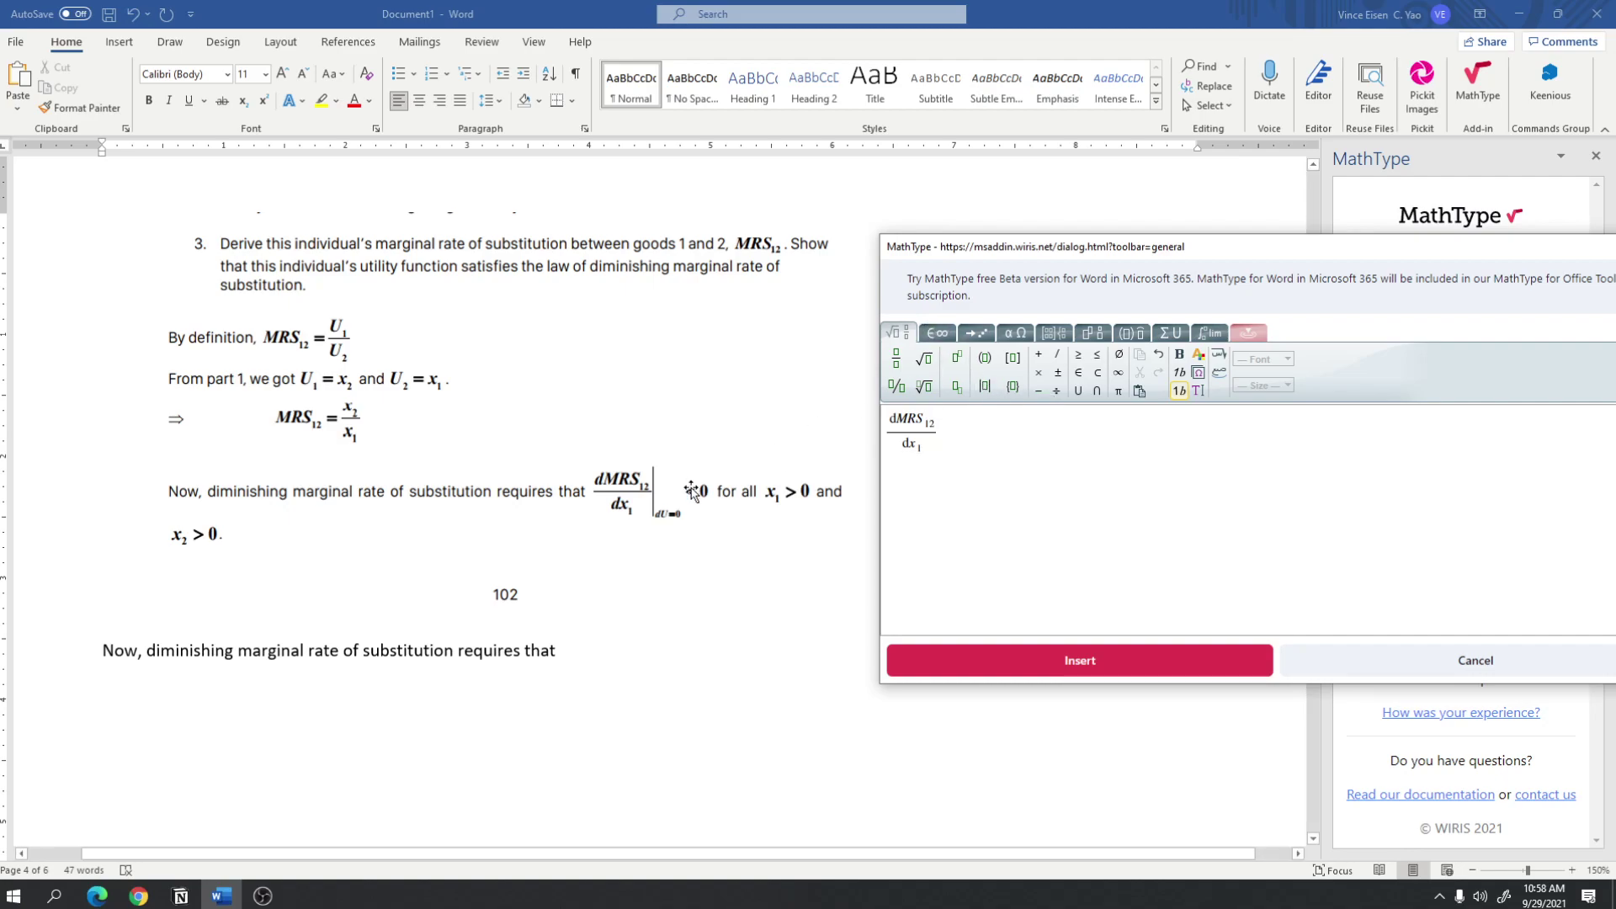
Add an evaluation bar after the whole dMRS₁₂/dx₁ fraction.
click(944, 338)
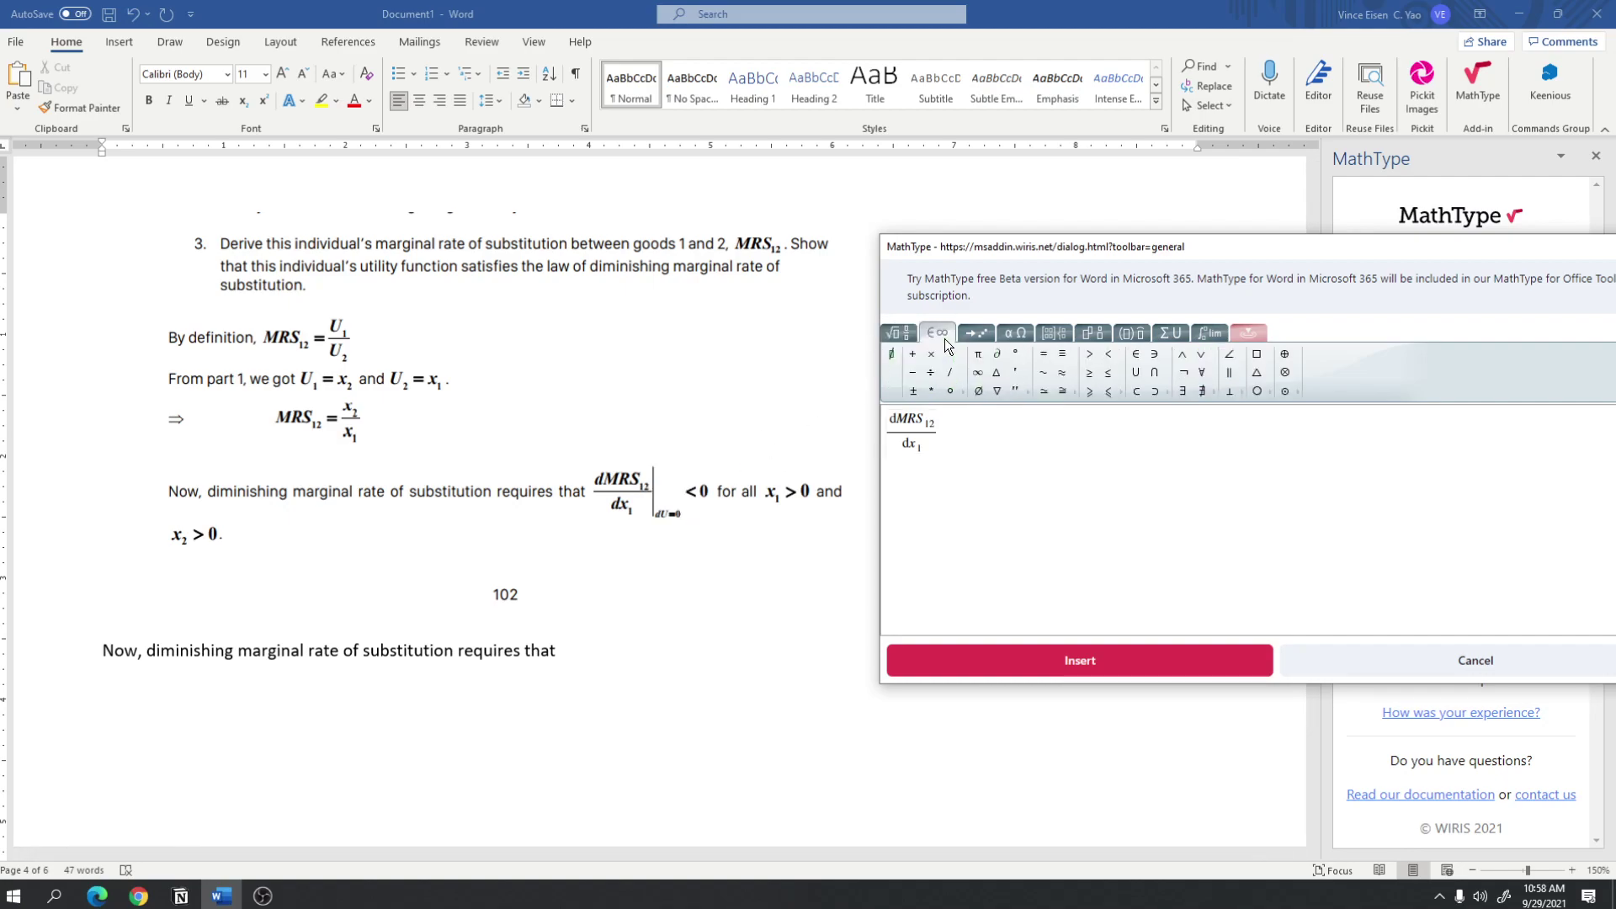
click(988, 336)
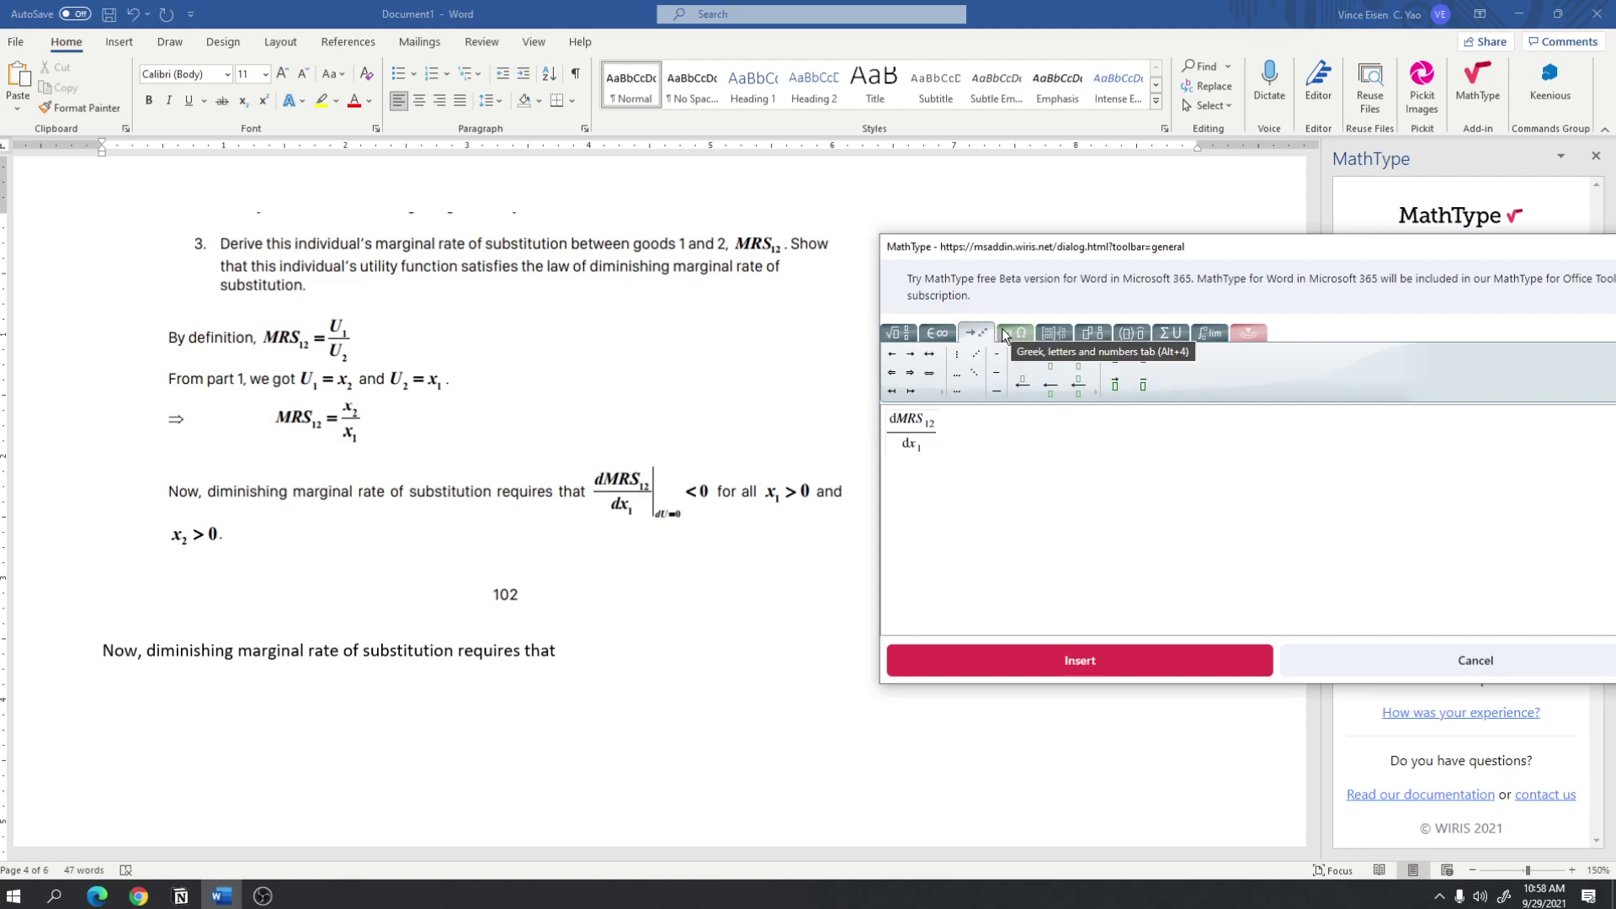
click(1004, 335)
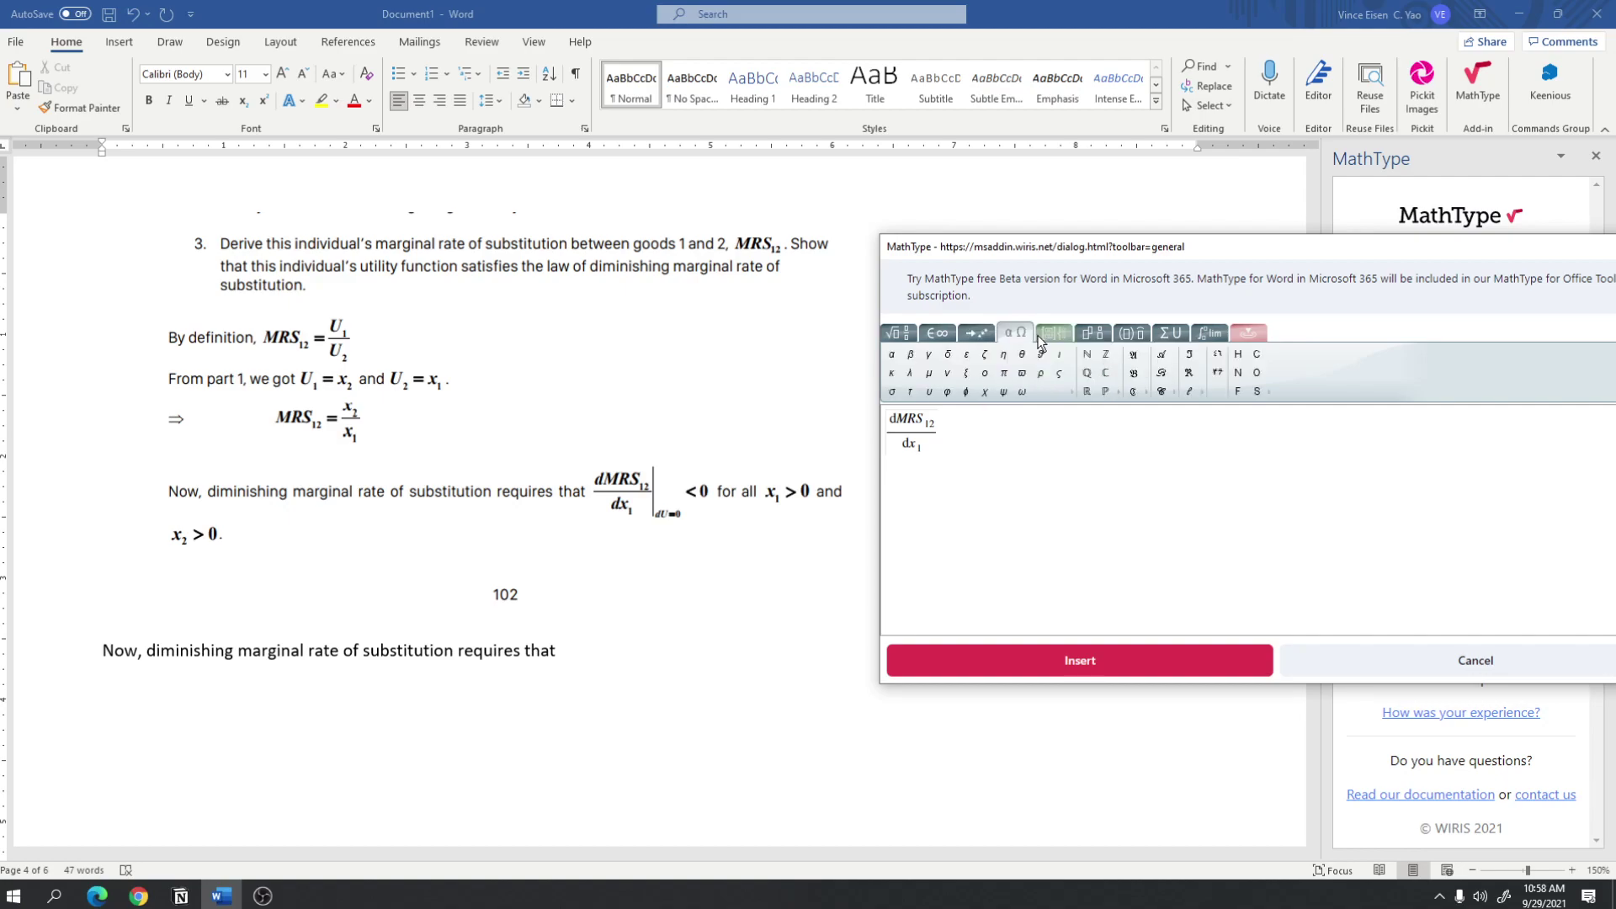
click(1044, 338)
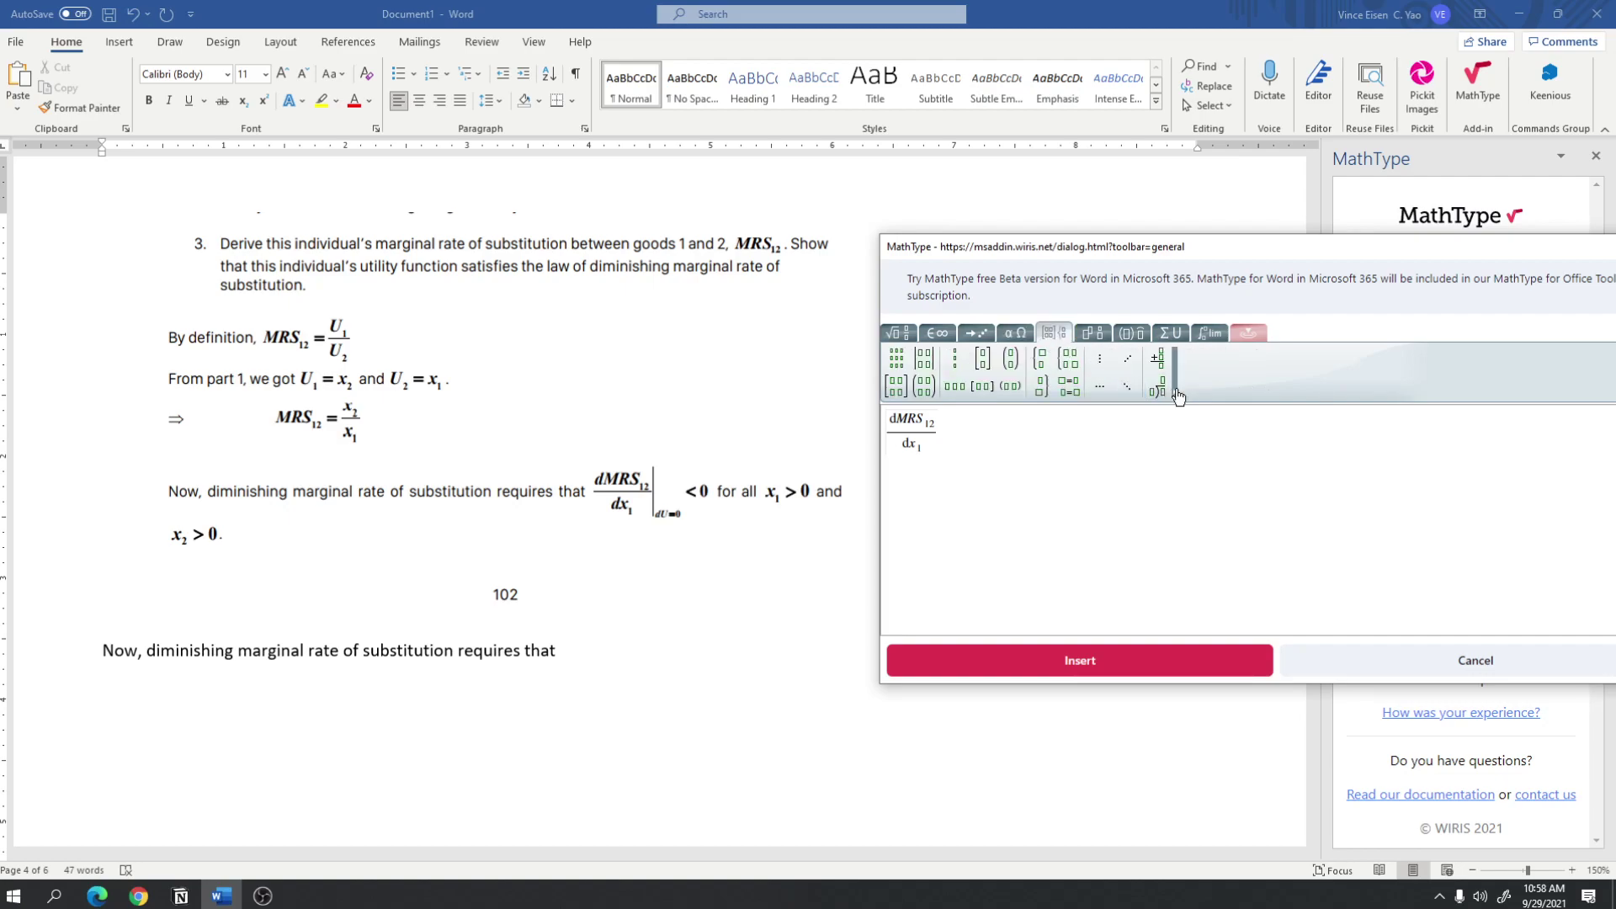
mouse_move(1178, 396)
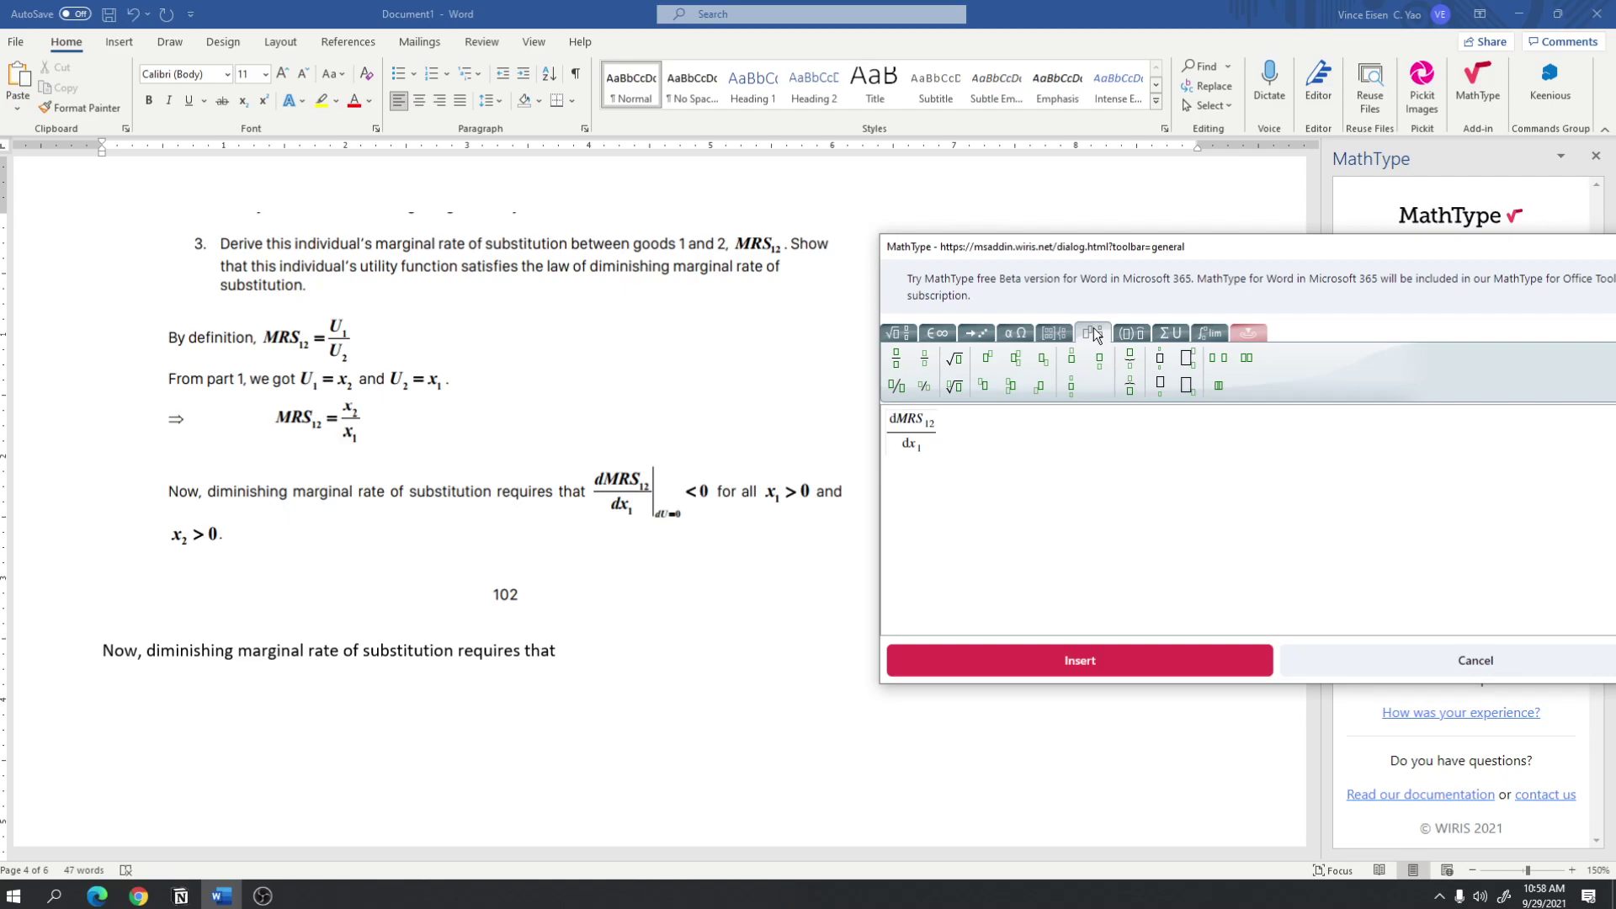
click(1133, 335)
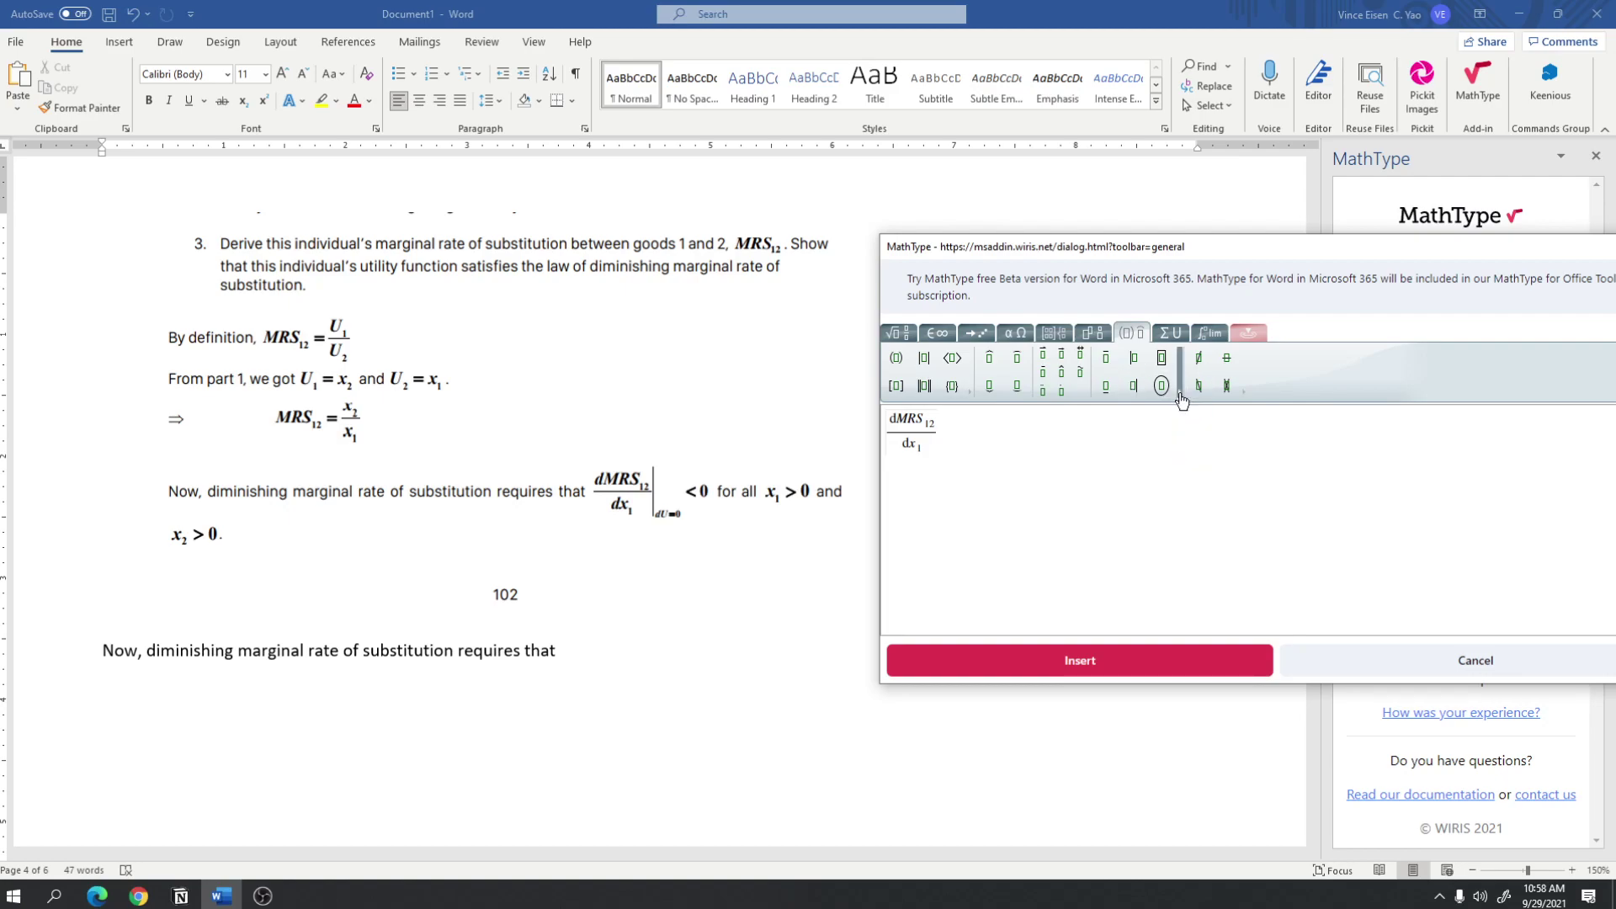
mouse_move(1134, 396)
click(1134, 387)
key(ctrl+z)
key(shift+Left)
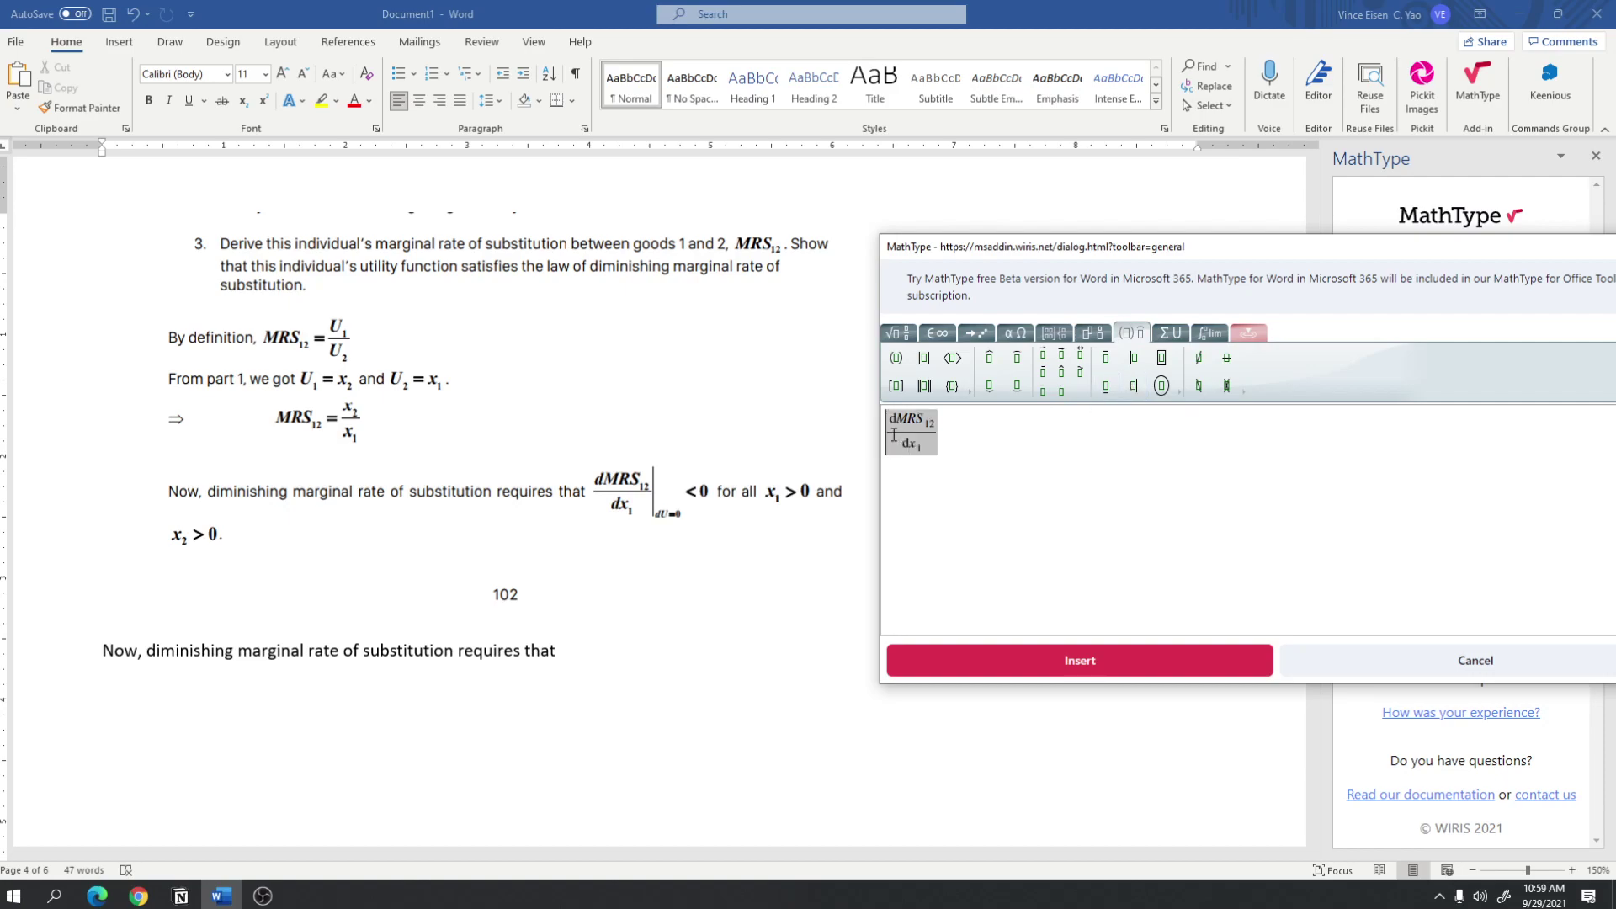
click(1128, 387)
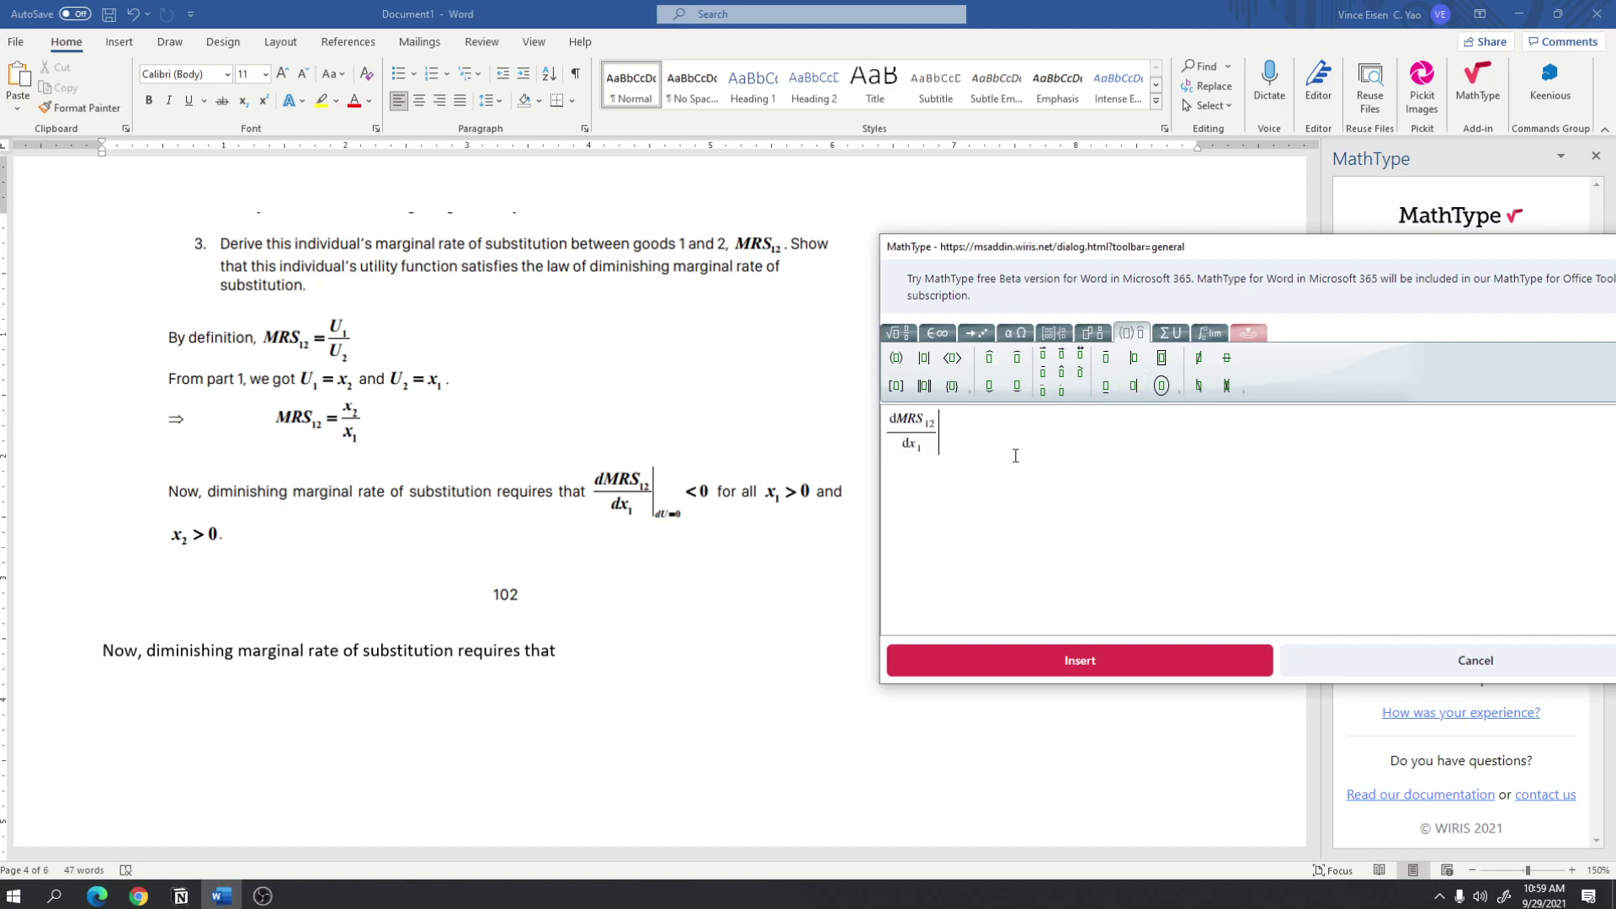
Select the entire dMRS₁₂/dx₁ expression with Ctrl+A and delete it.
click(919, 448)
click(898, 330)
click(957, 386)
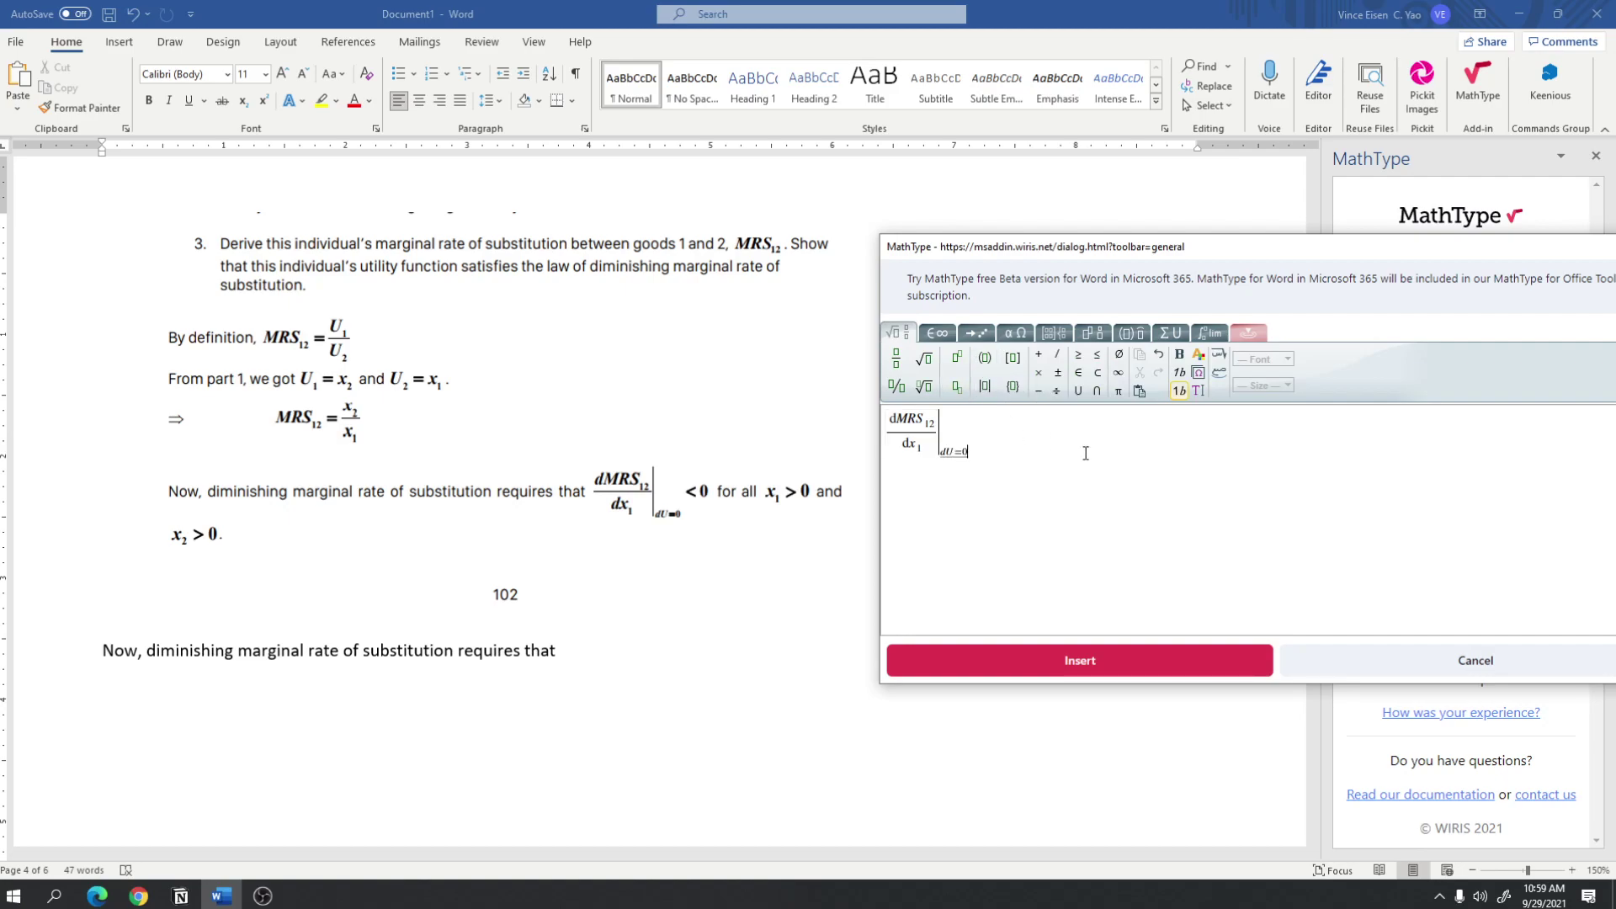
key(shift+Left)
key(shift+Left)
key(shift+Left)
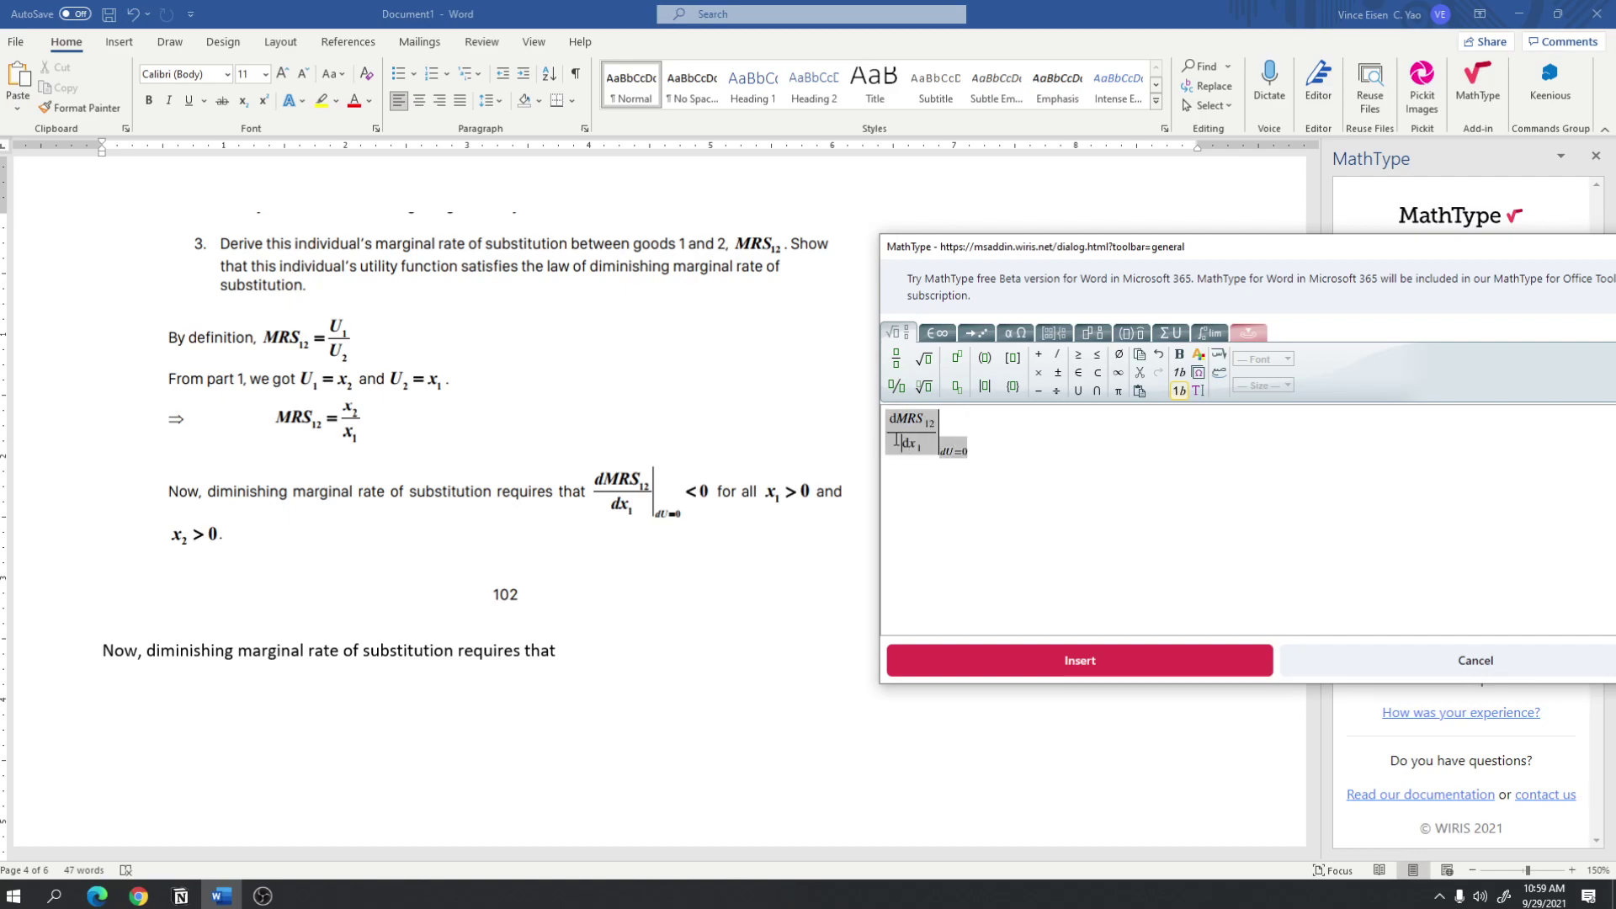
click(1018, 448)
key(ctrl+a)
key(BackSpace)
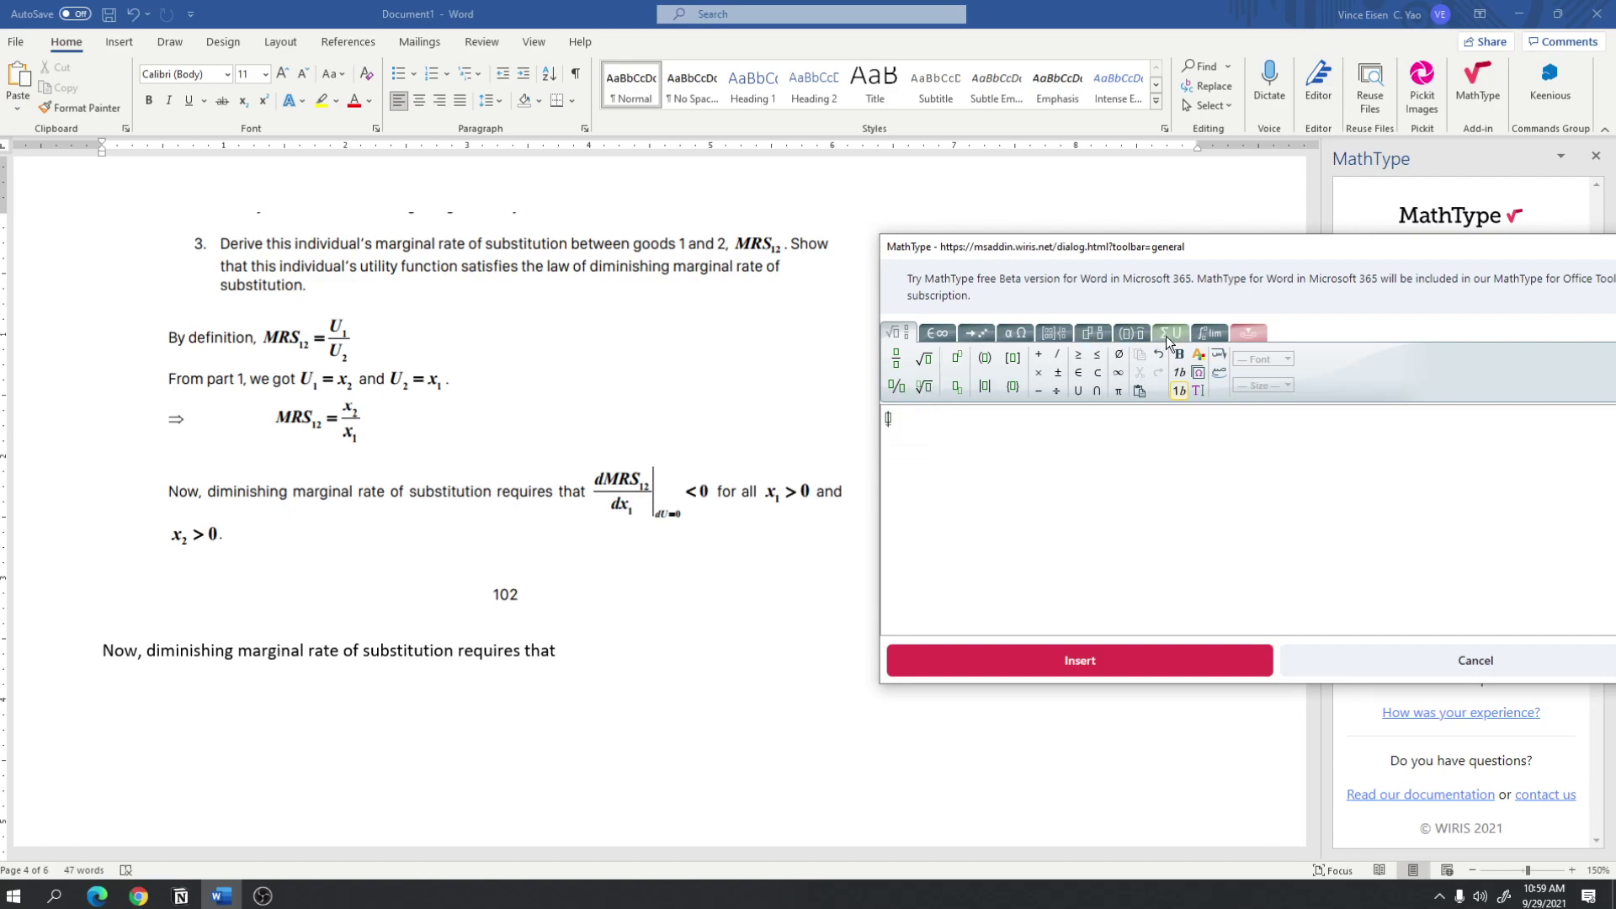
Enter an evaluation bar around dMRS_12/dx_1 with subscript dU=0, then type < 0.
click(1128, 336)
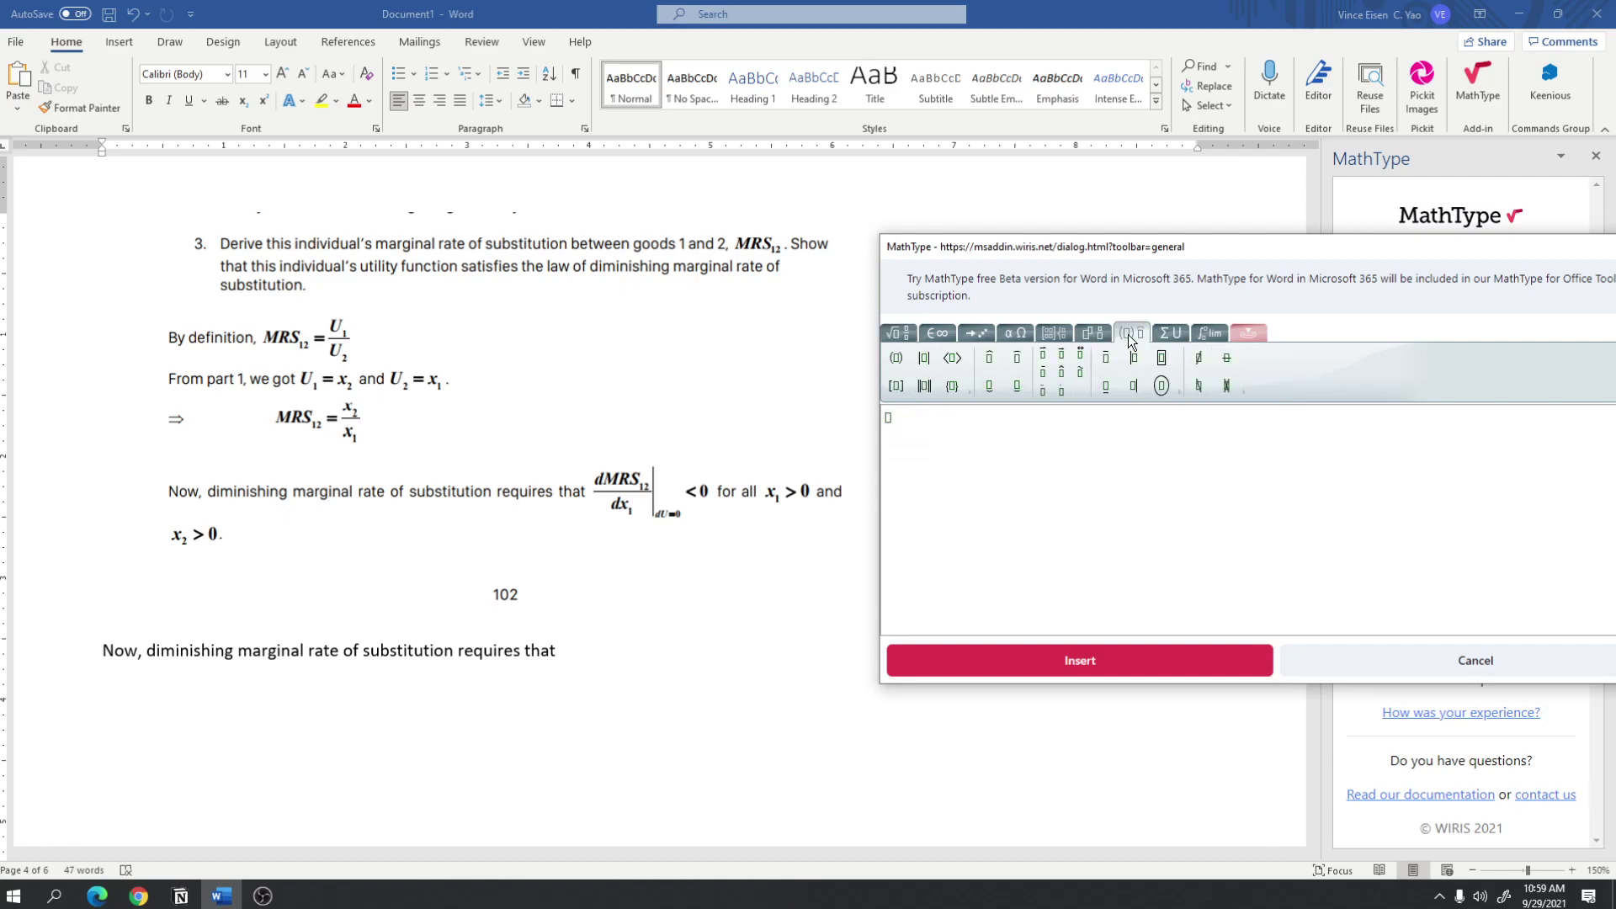
click(1128, 389)
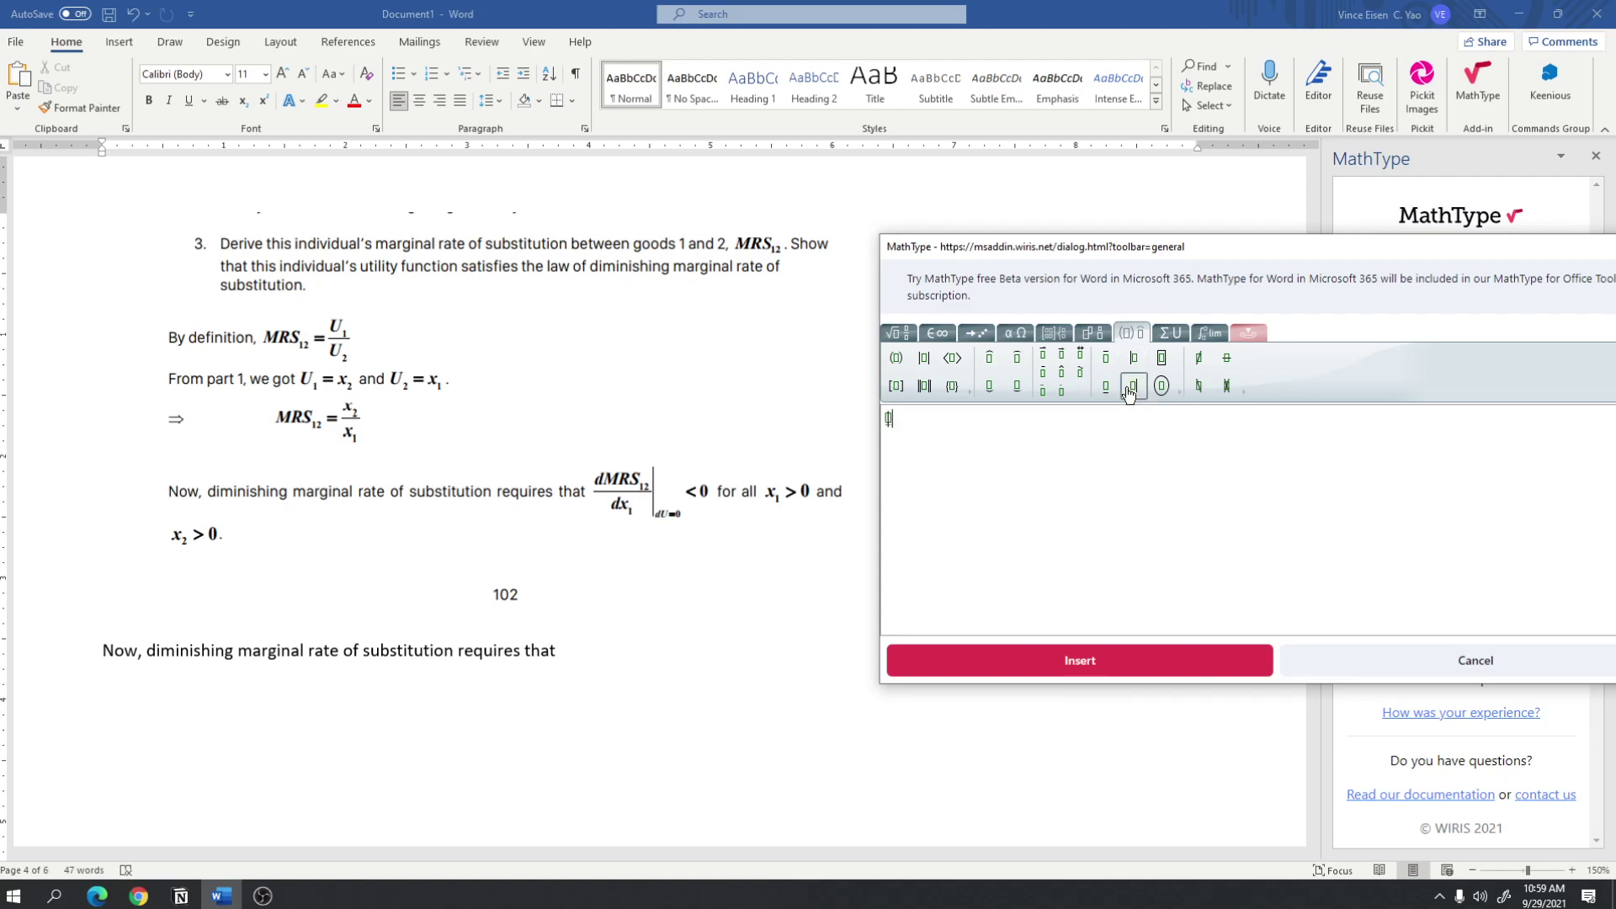
click(889, 335)
click(893, 359)
text(dMRS)
text(_12)
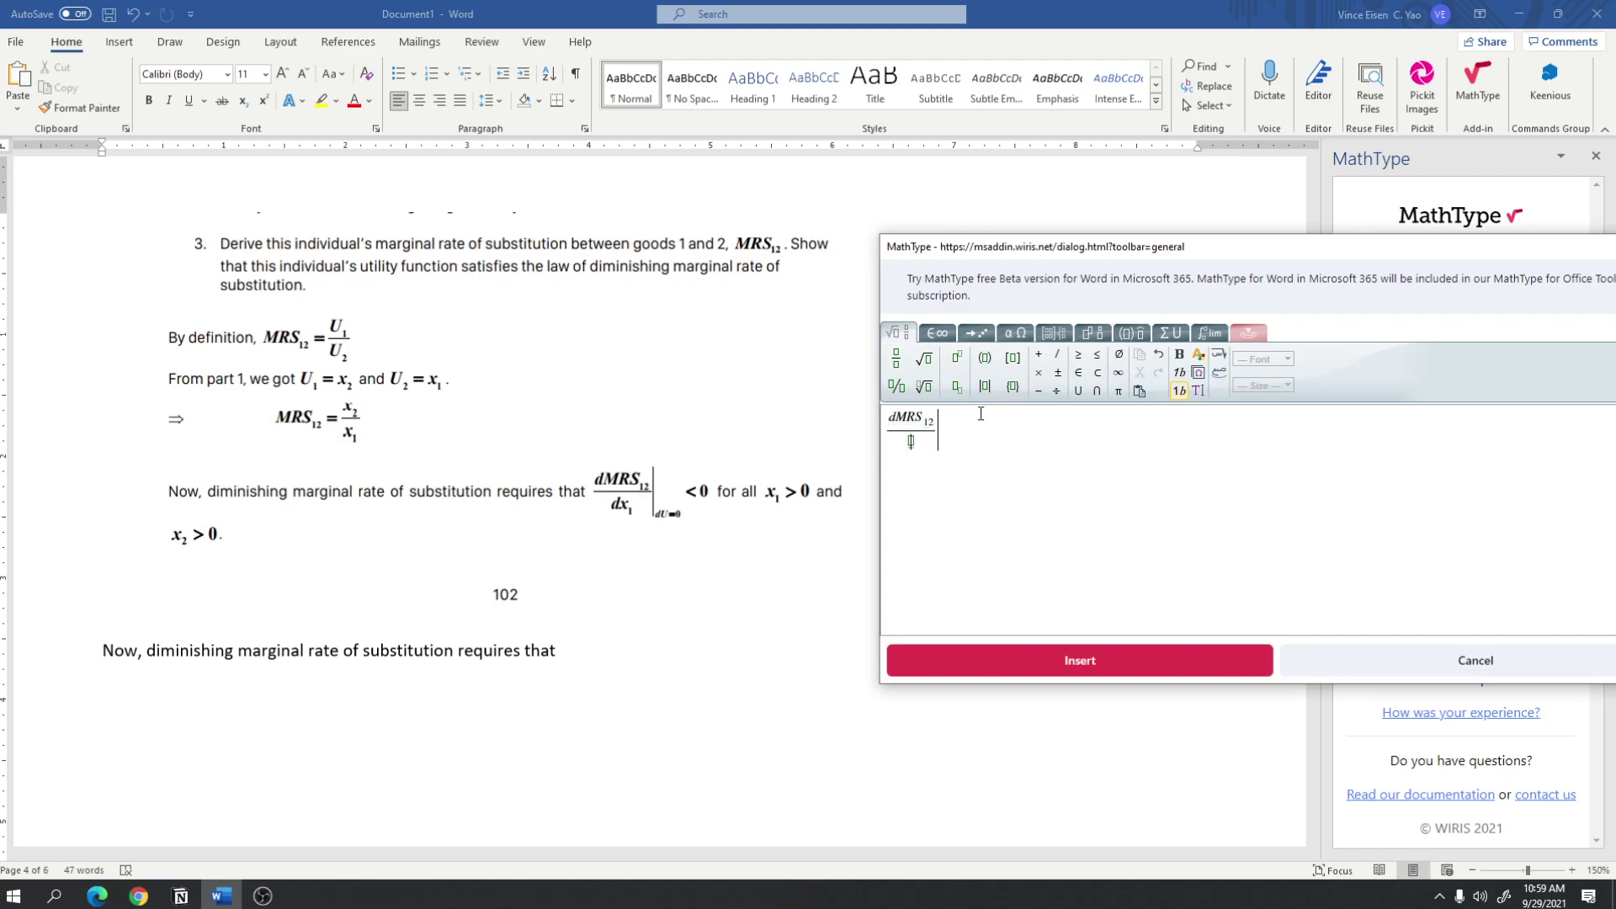
text(dx_1)
key(Right)
click(957, 386)
text(dU=0)
key(Right)
text(<0)
Paste the dMRS12/dx1|dU=0 < 0 equation after 'requires that' and type ' for all '.
key(ctrl+a)
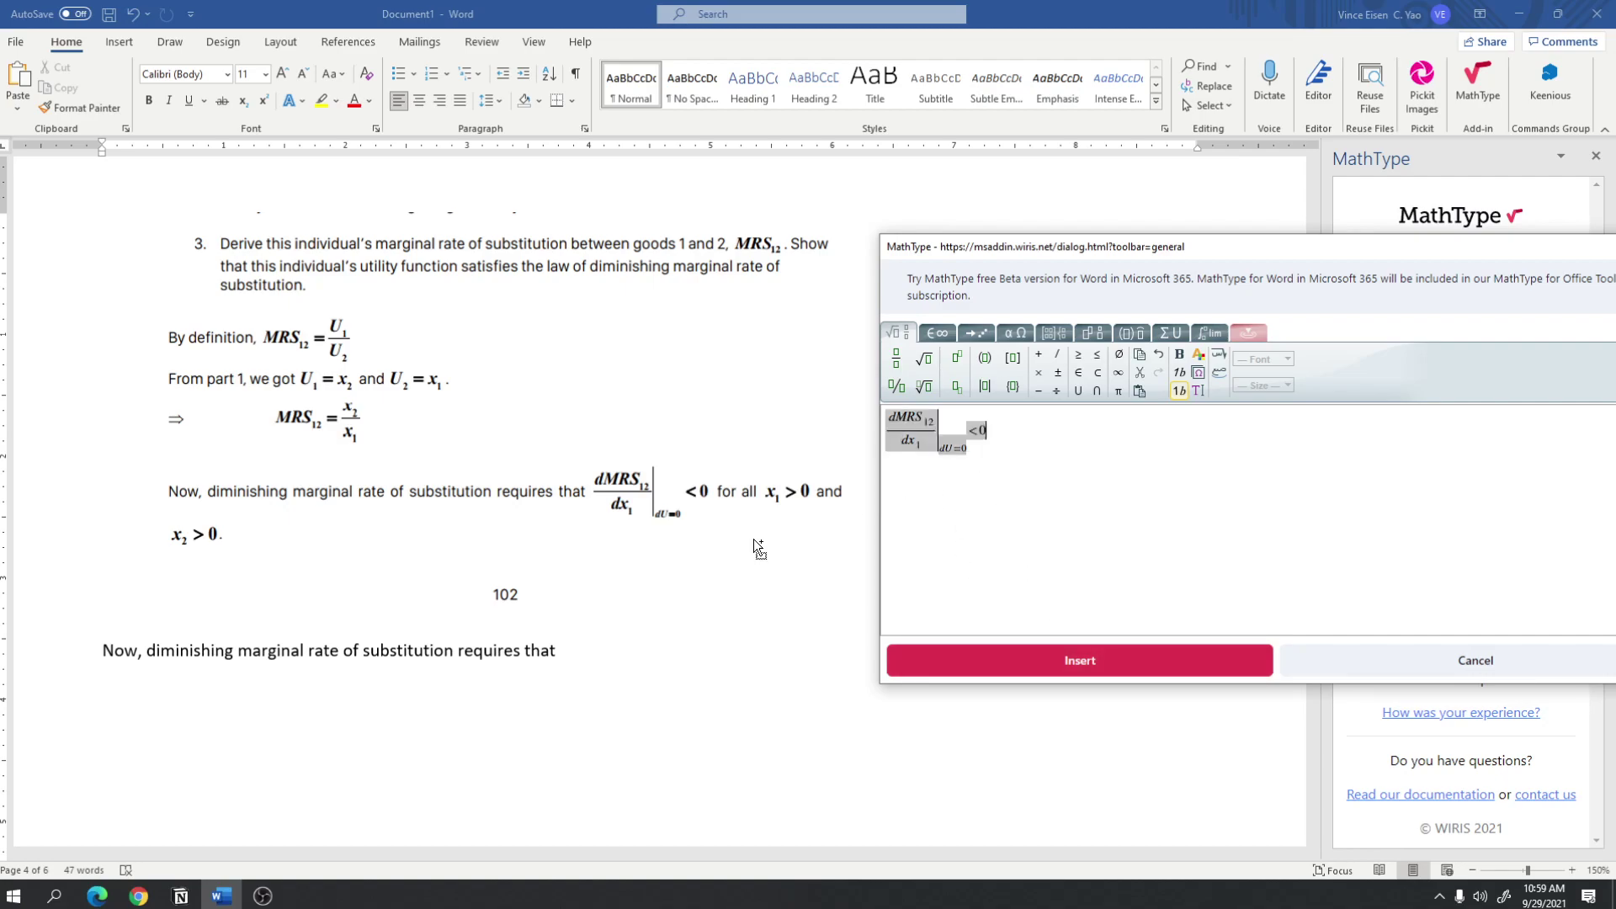
click(631, 655)
key(ctrl+v)
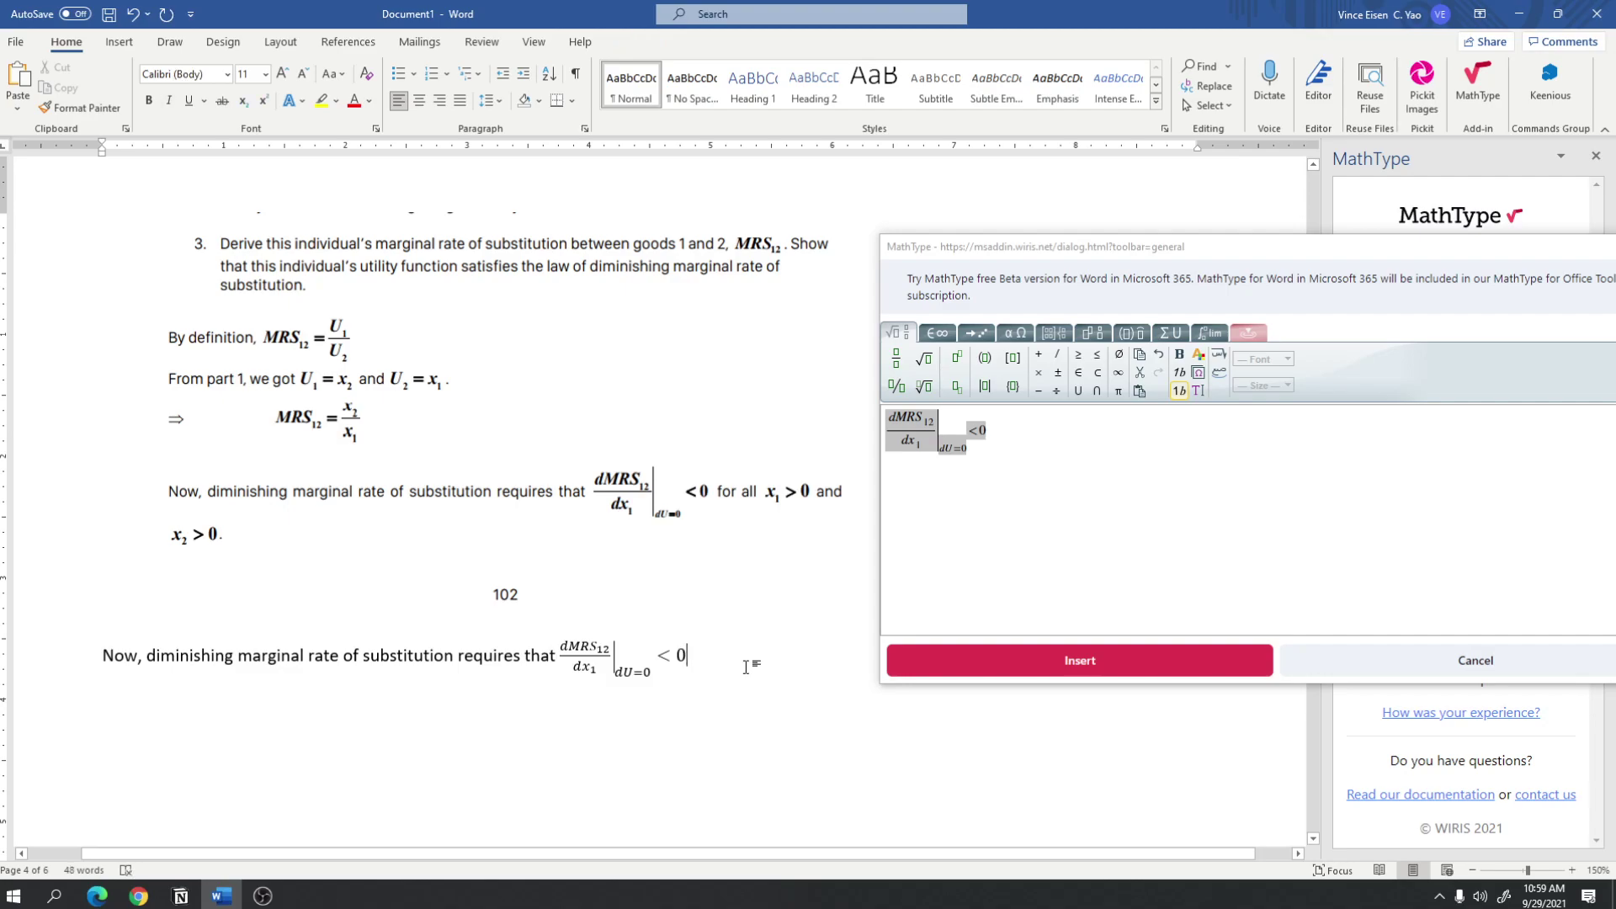
click(612, 663)
key(Right)
key(Right)
key(Right)
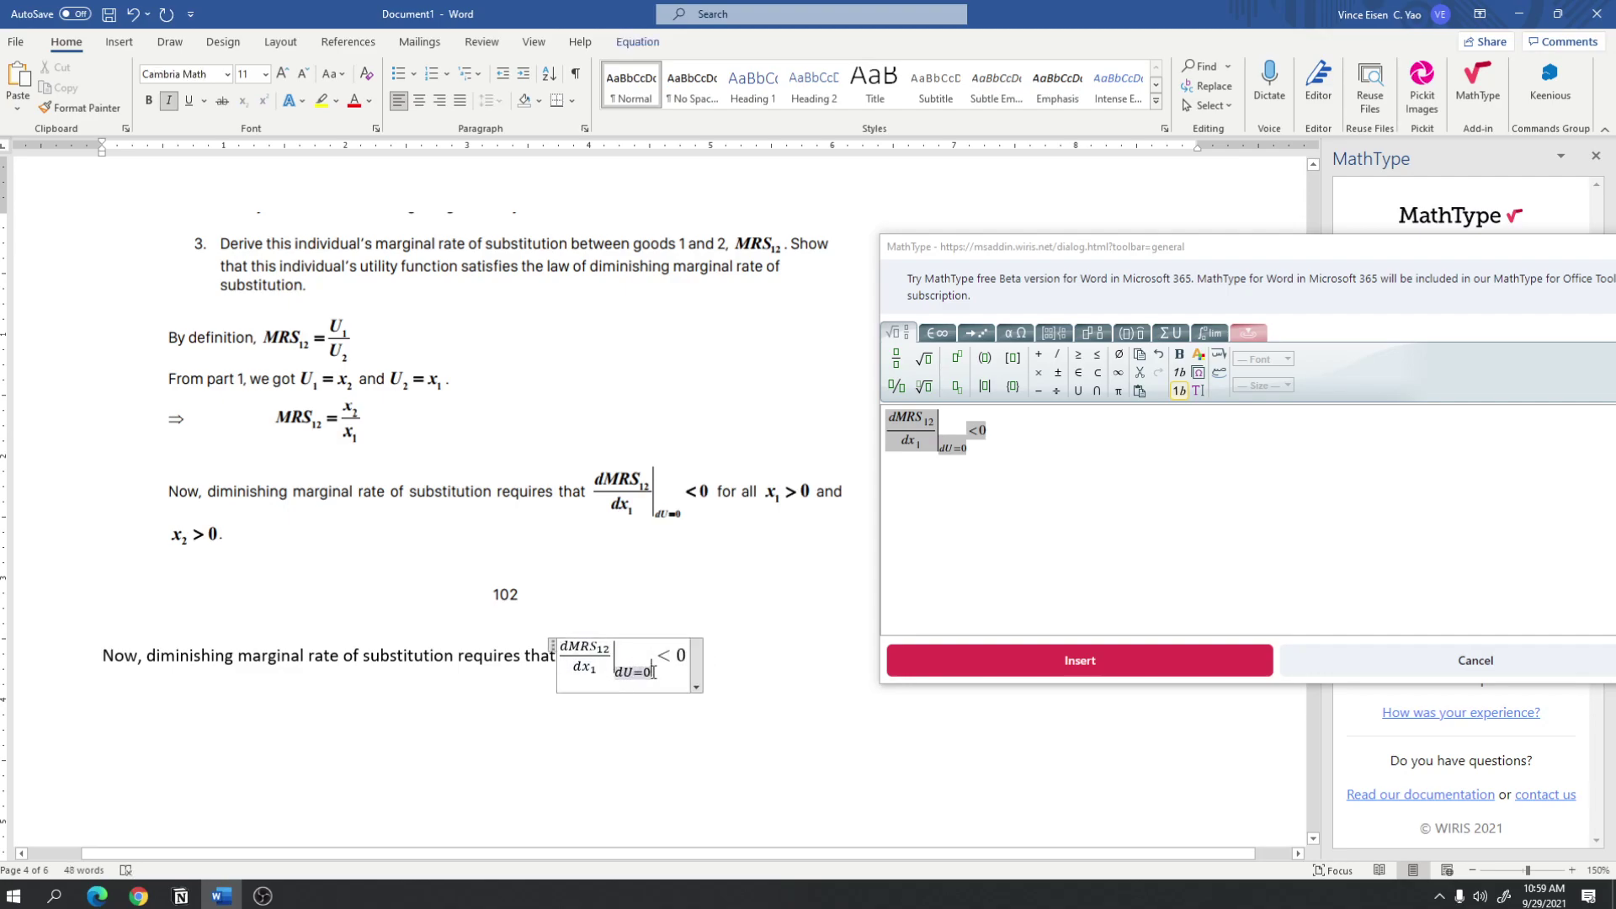
click(714, 665)
text(for all)
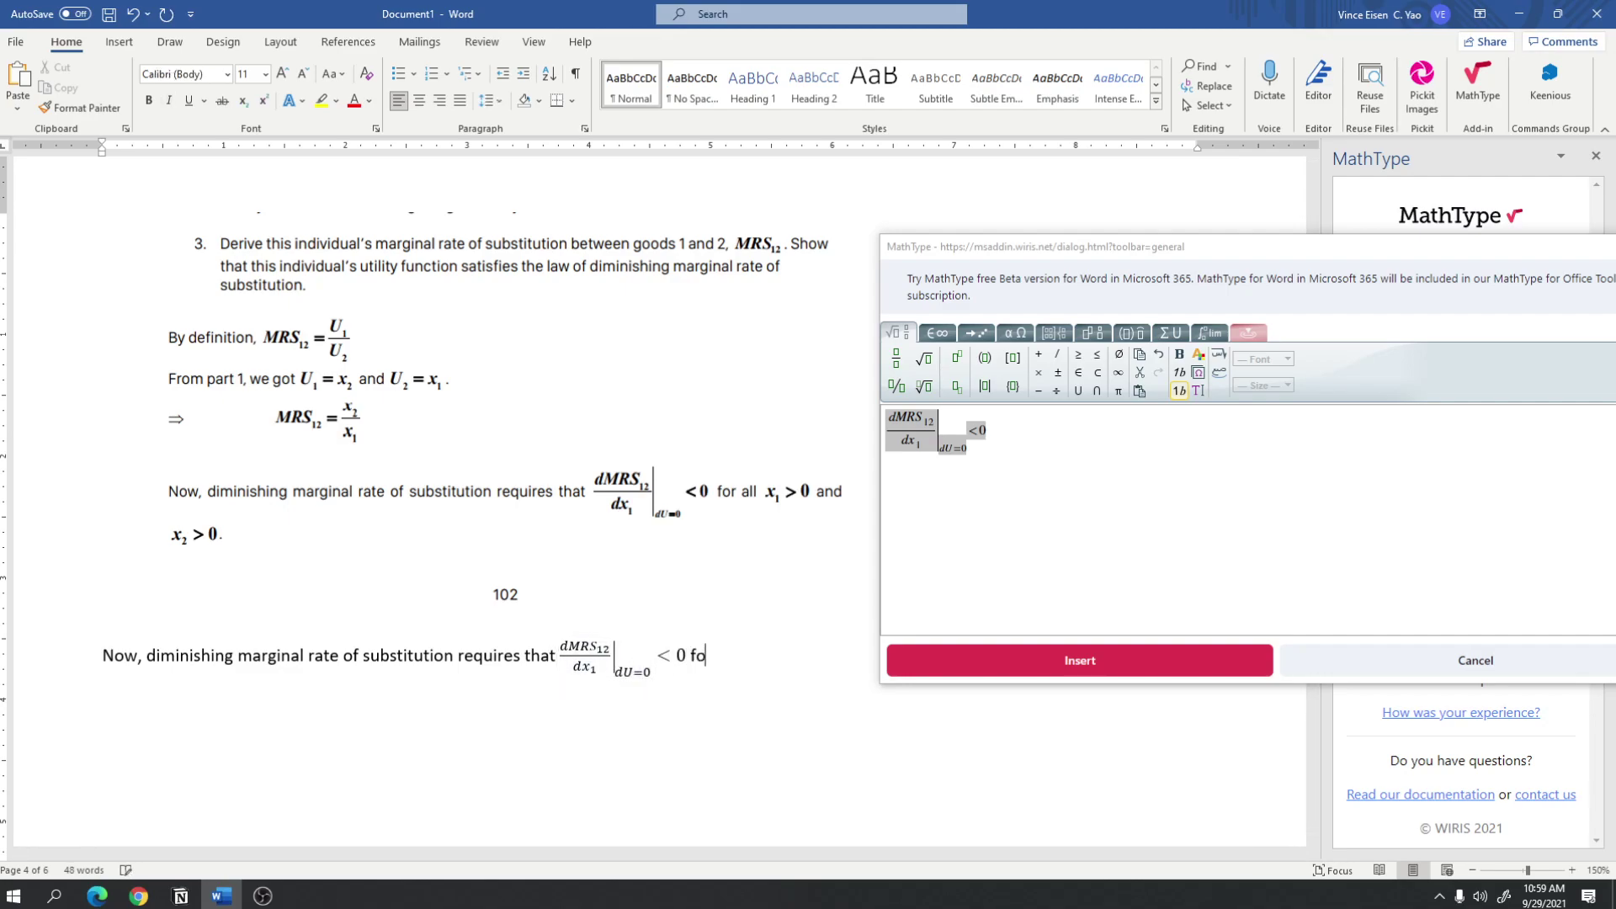
Build an x1 > 0 equation in MathType and paste it after 'for all'.
click(1027, 468)
key(ctrl+a)
text(x_1>)
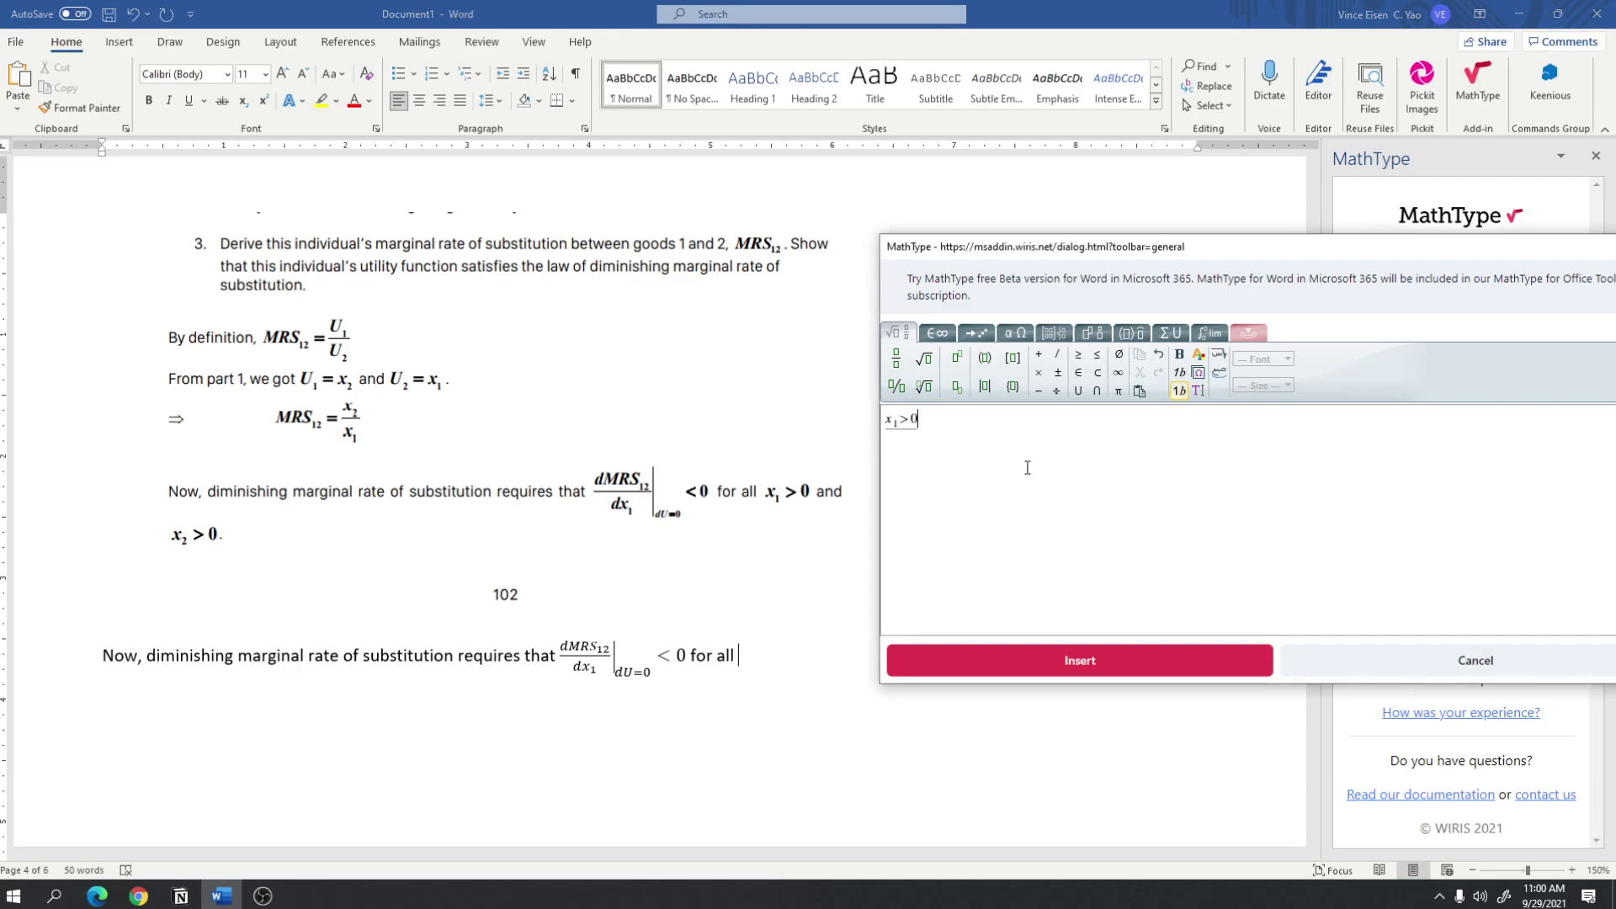
key(ctrl+a)
key(ctrl+c)
click(826, 657)
key(ctrl+v)
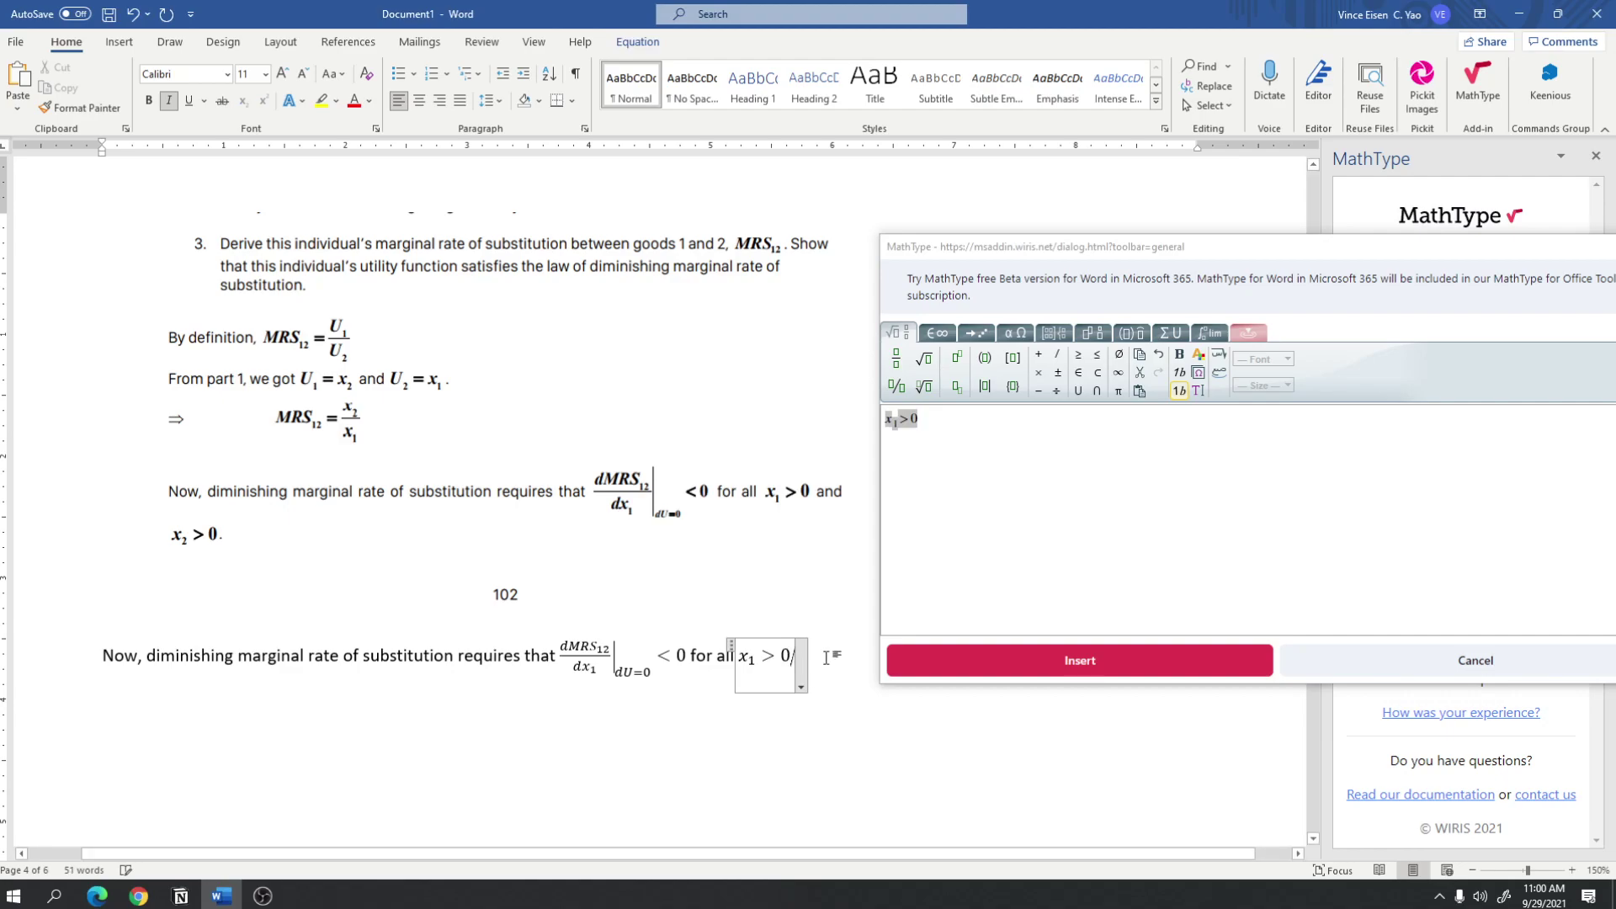
Type ' and ', change the MathType formula to x2 > 0, and paste it after 'and'.
text(and)
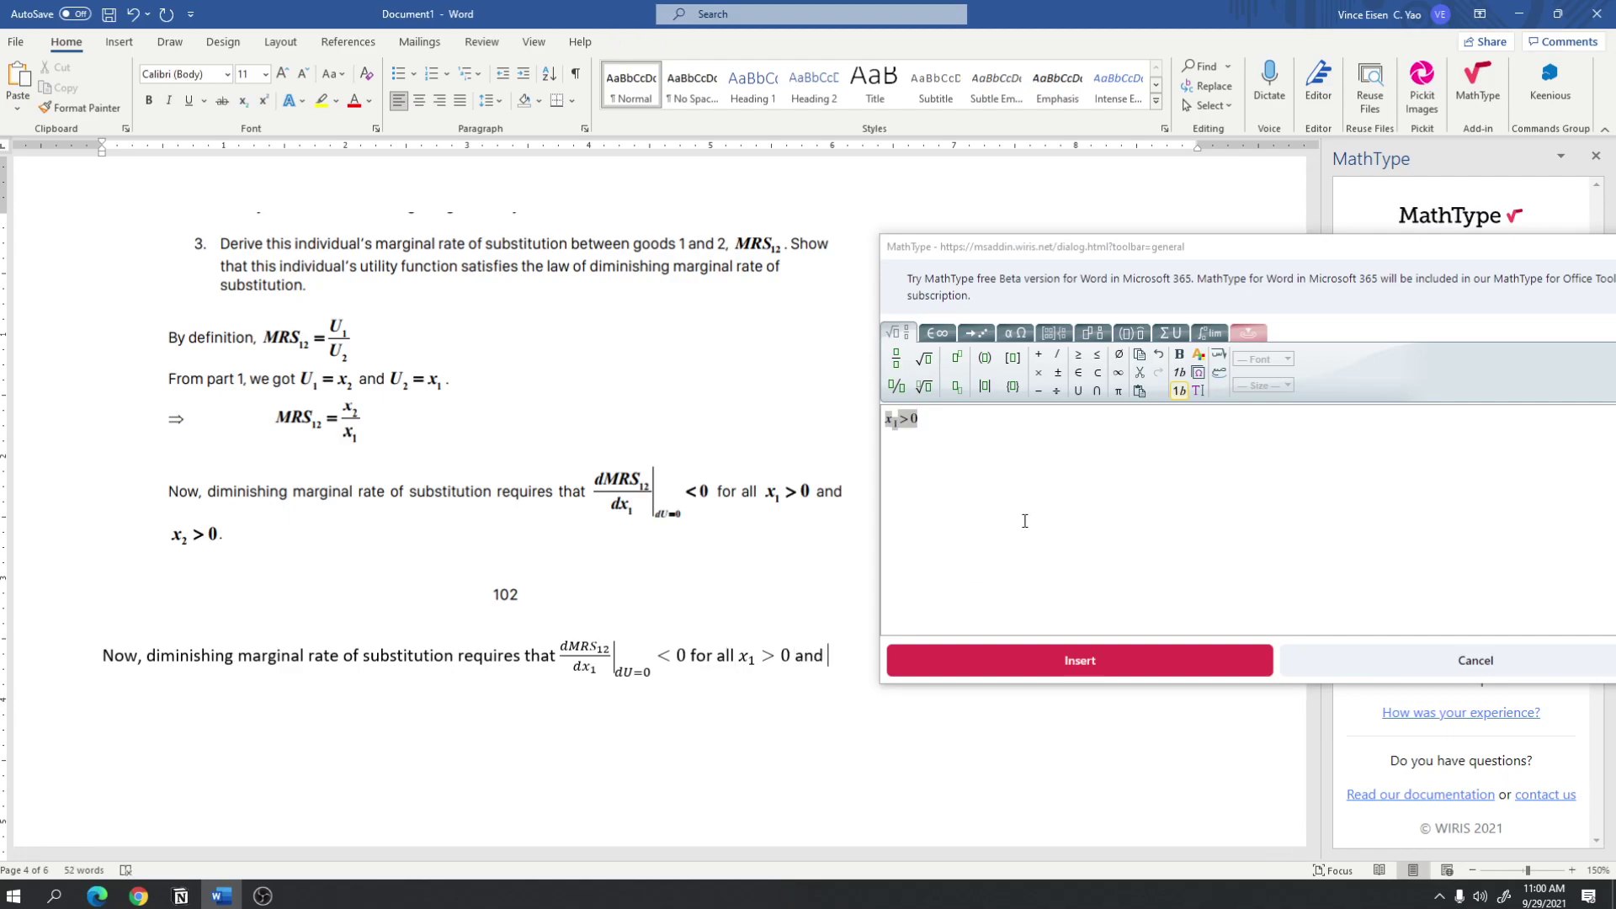
click(900, 426)
key(BackSpace)
text(2)
key(ctrl+a)
key(ctrl+c)
click(831, 643)
key(ctrl+v)
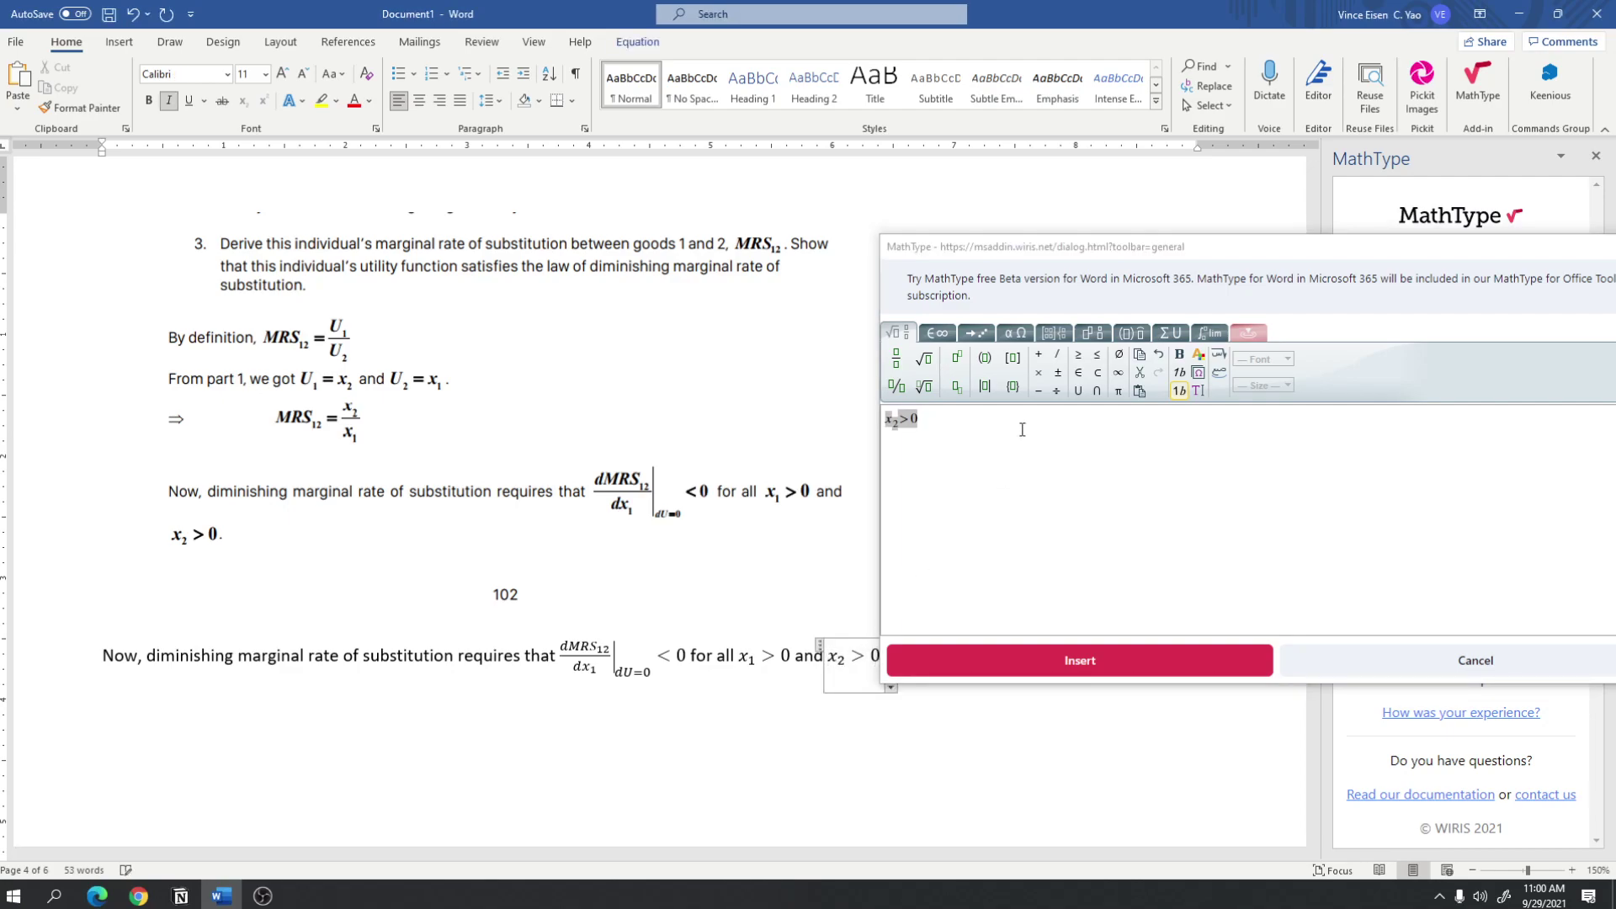
Retype the x2 subscript in the MathType formula and drag the editor window to the right.
click(899, 425)
key(BackSpace)
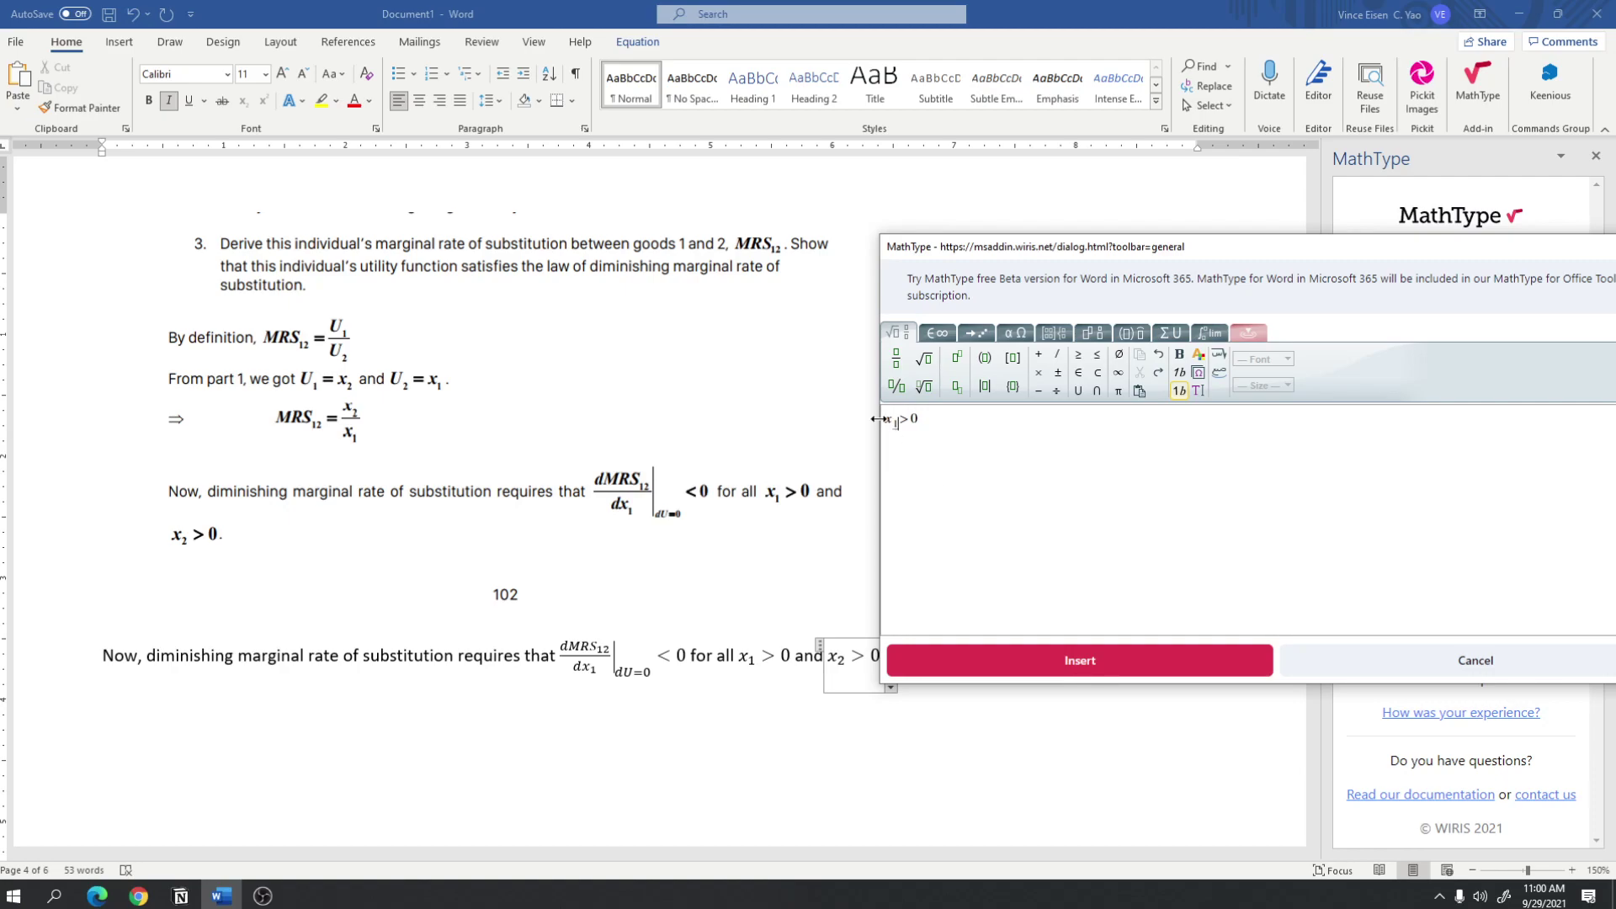
key(BackSpace)
text(2)
key(ctrl+a)
drag(977, 253, 1048, 252)
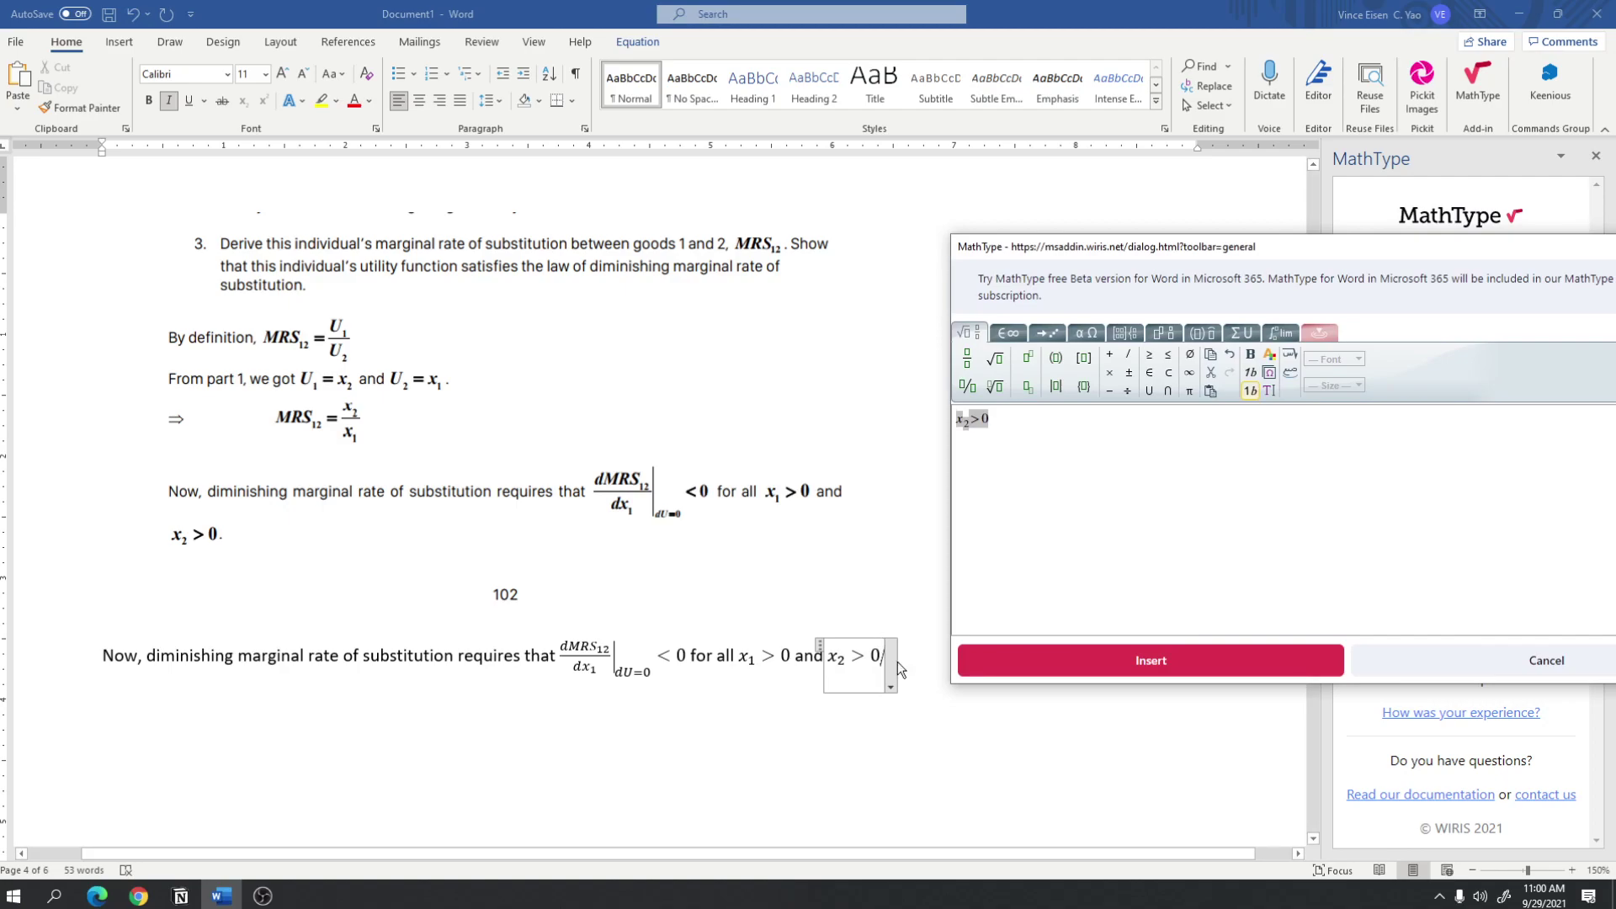
Scroll to page 5's MRS derivation and clear the x2 > 0 formula from MathType.
scroll(872, 610, down, 4)
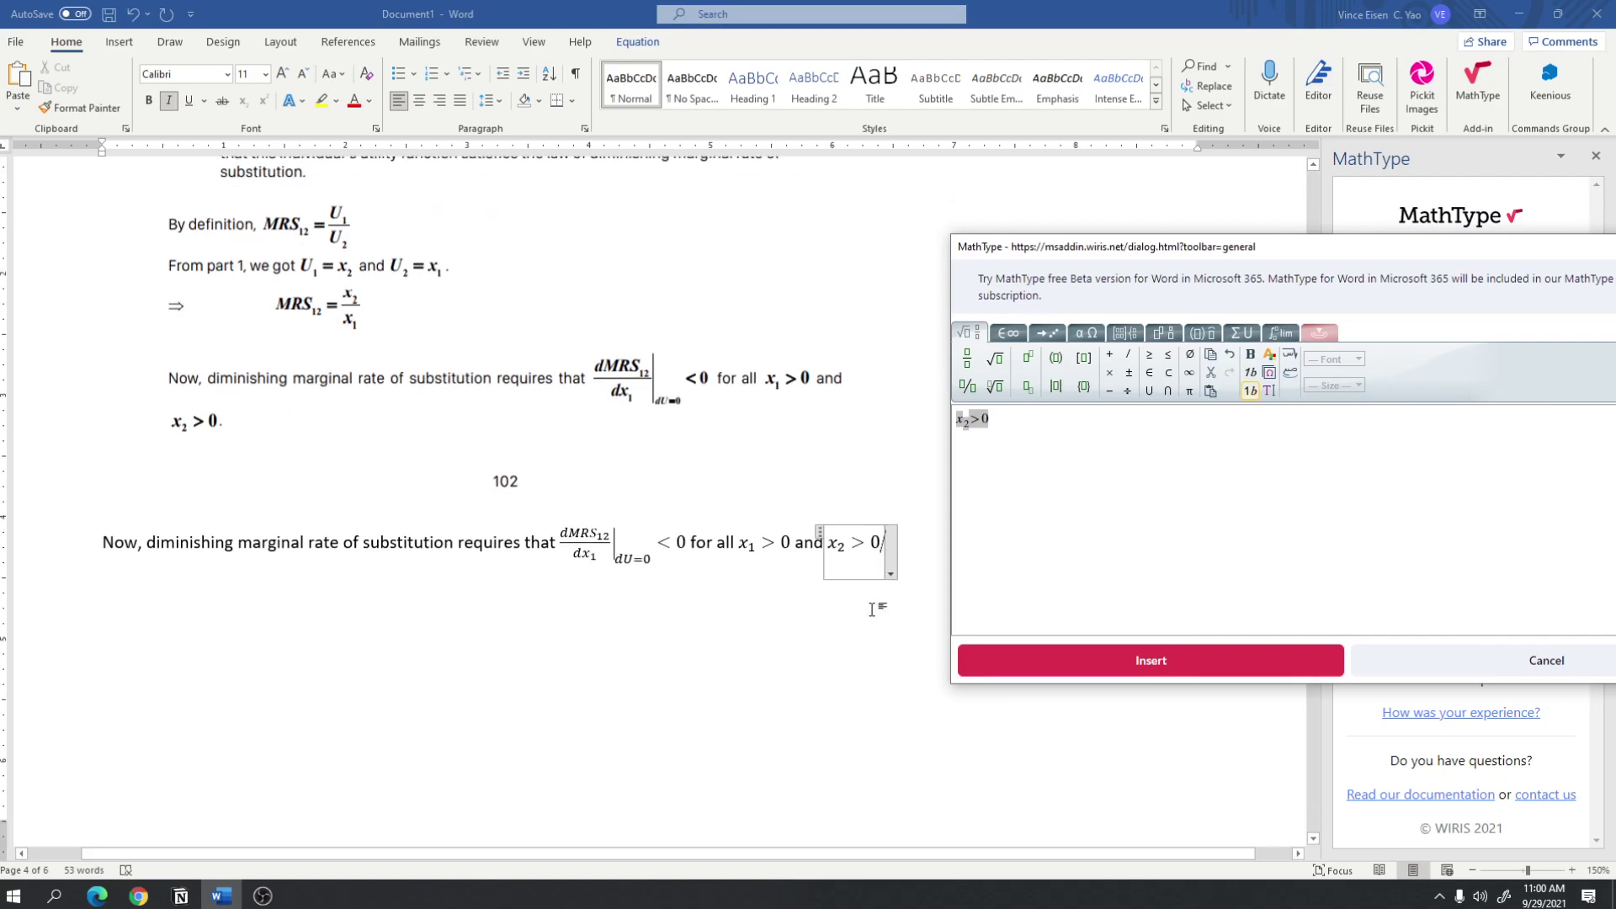
scroll(872, 609, down, 8)
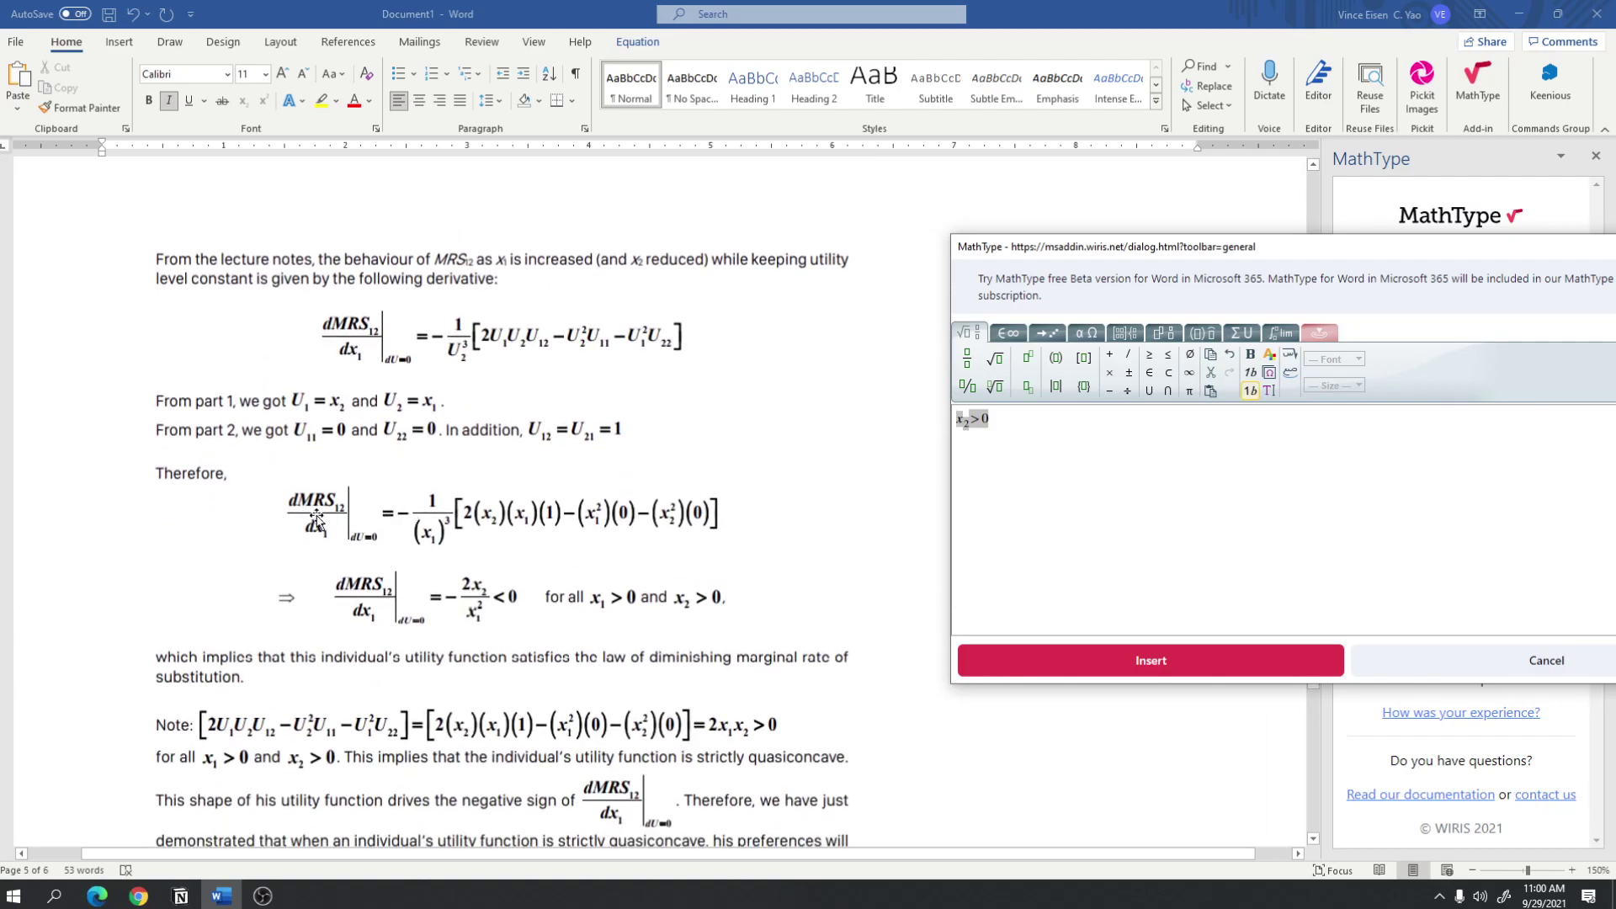
click(1071, 442)
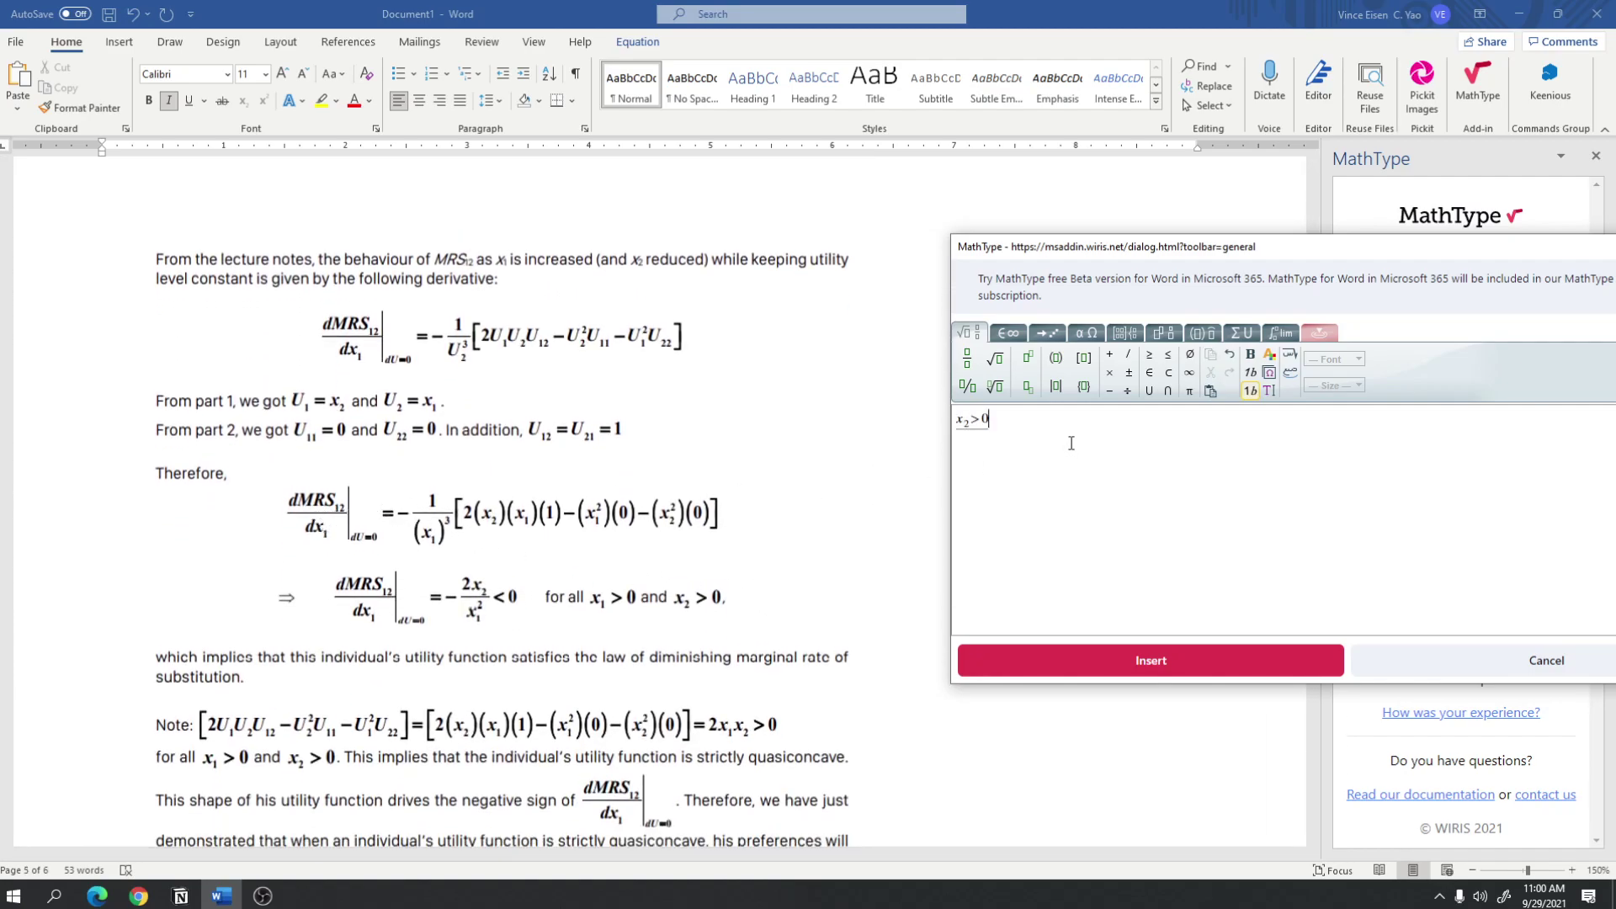
key(BackSpace)
key(BackSpace)
key(BackSpace)
key(BackSpace)
Browse MathType's relation, arrow and Greek symbol tabs while scrolling to section 5's σ = 1 answer.
click(1013, 337)
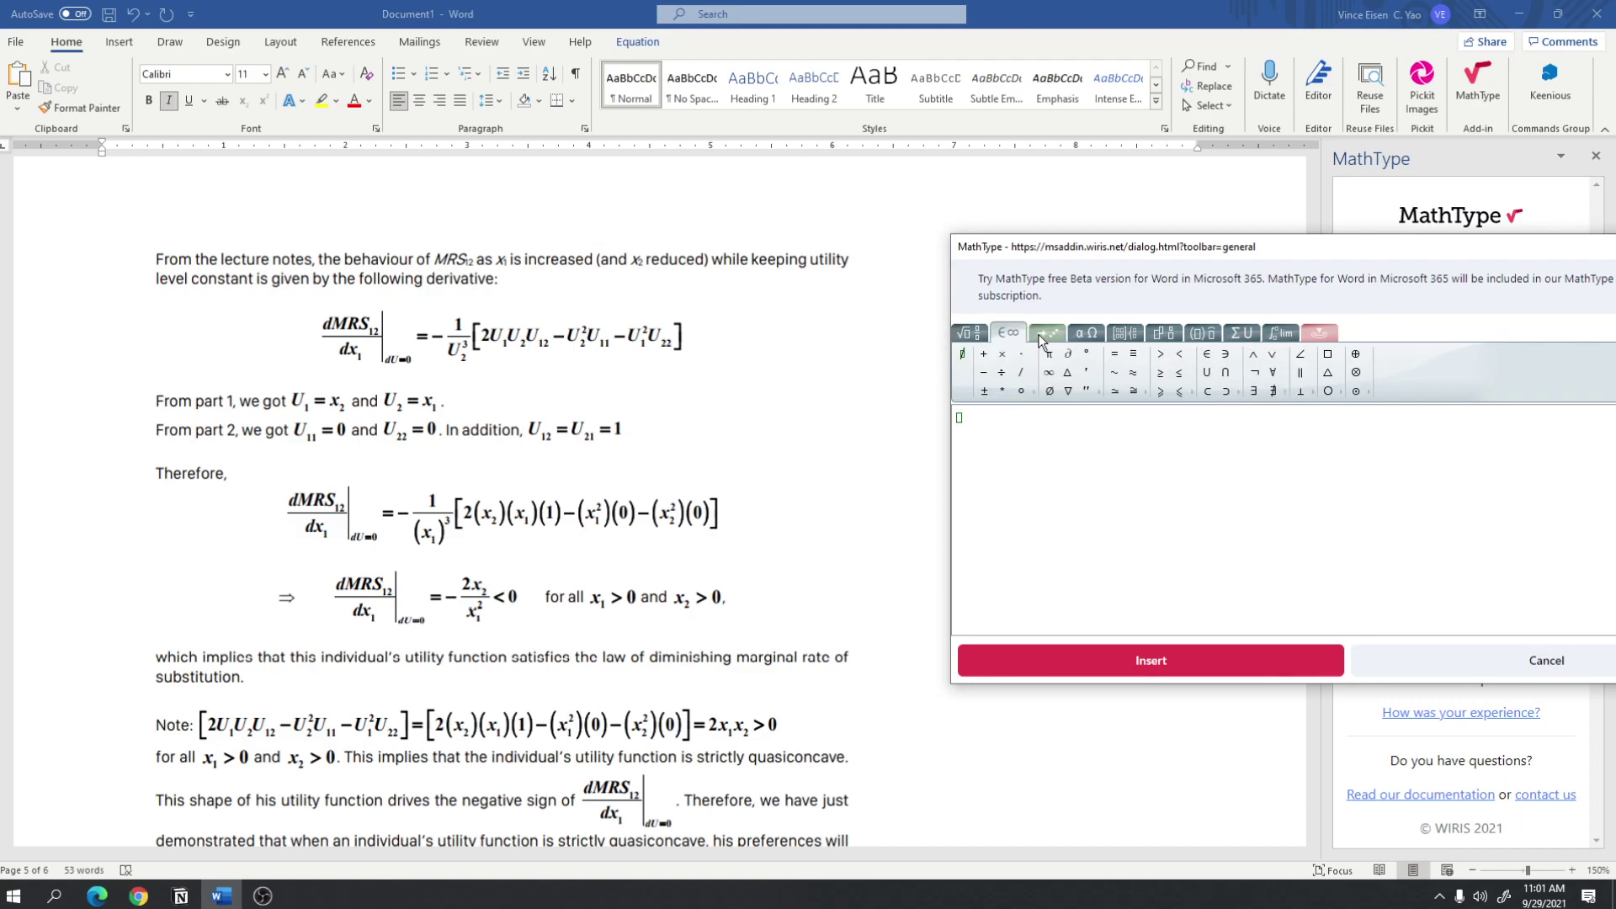
click(1047, 333)
scroll(804, 437, down, 1)
scroll(803, 437, down, 10)
scroll(821, 438, down, 3)
scroll(758, 446, up, 1)
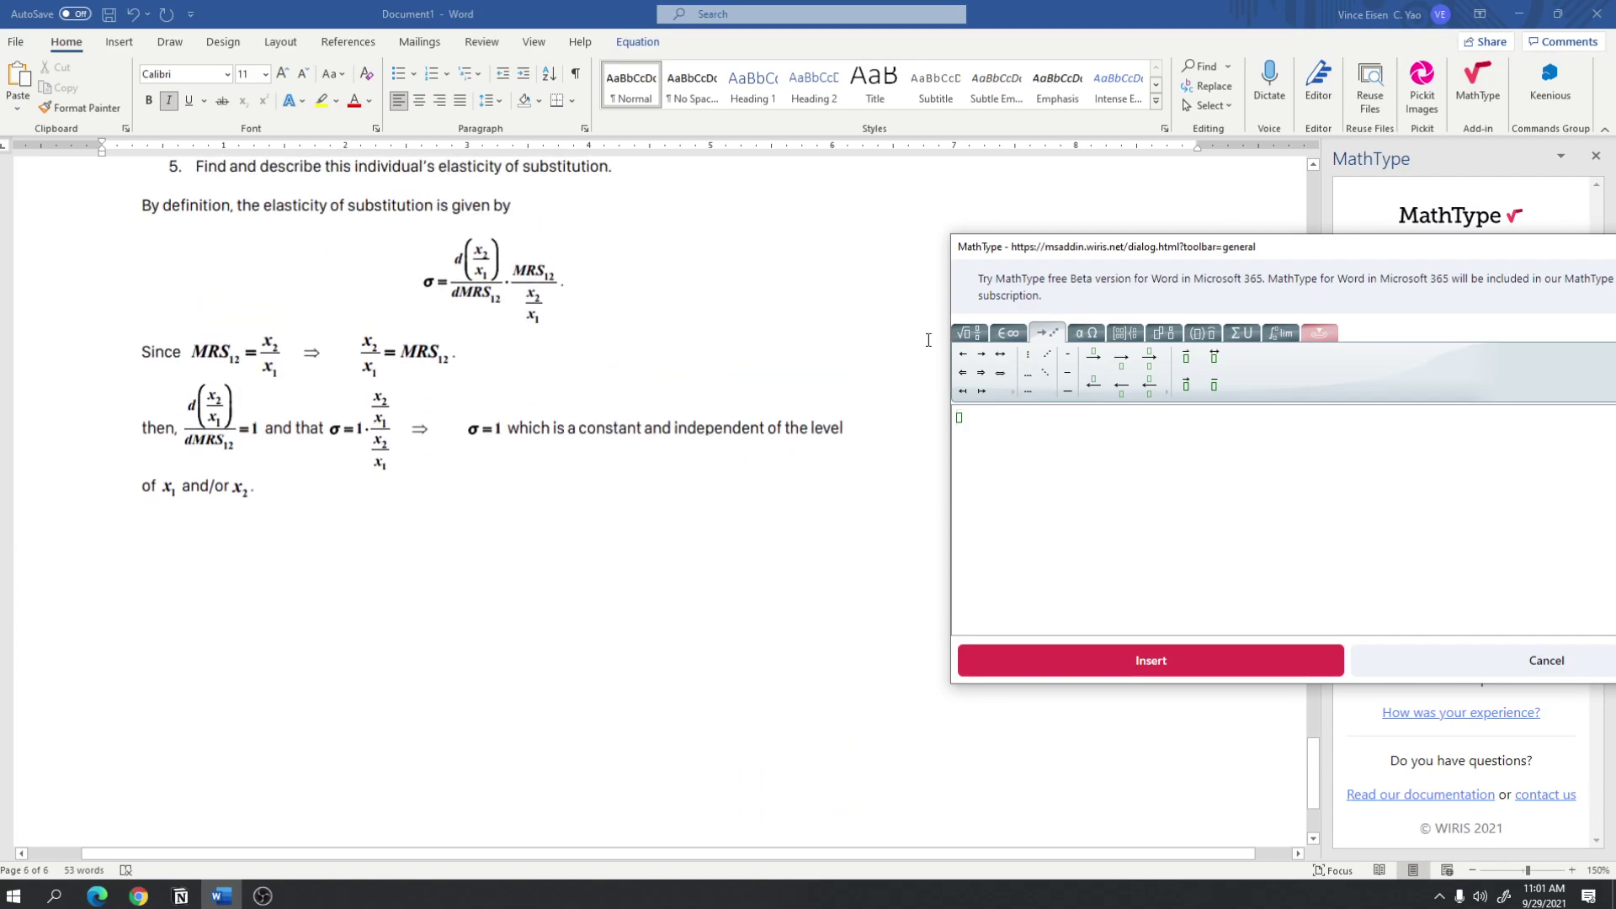
click(1081, 336)
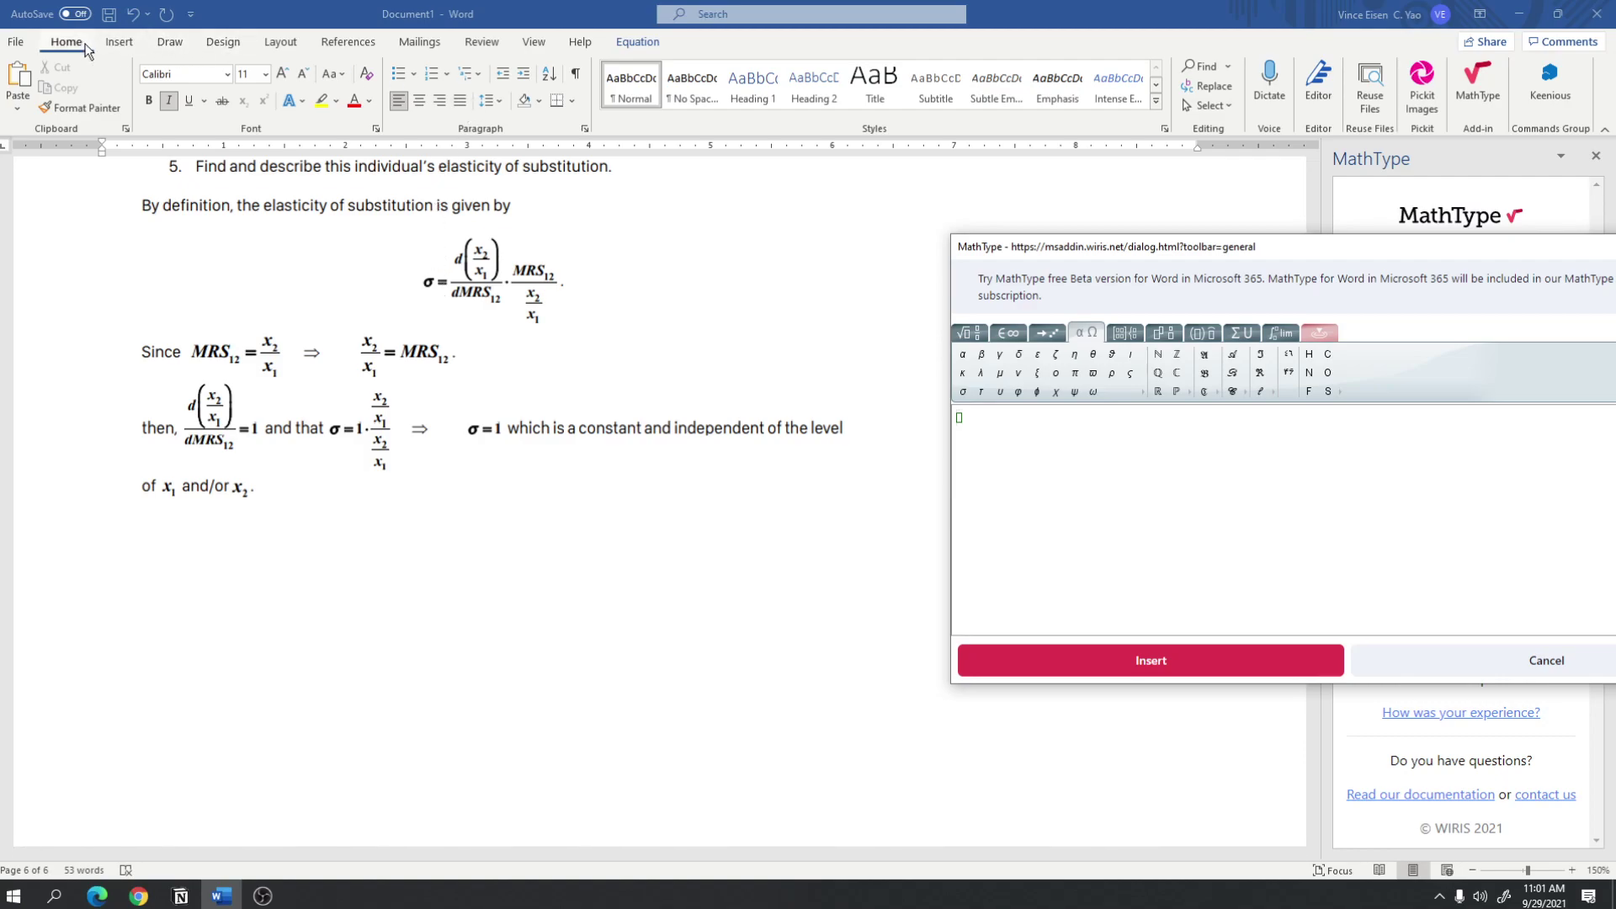
Open Word's built-in Equation tools from the Insert ribbon and page through the symbol gallery.
click(119, 43)
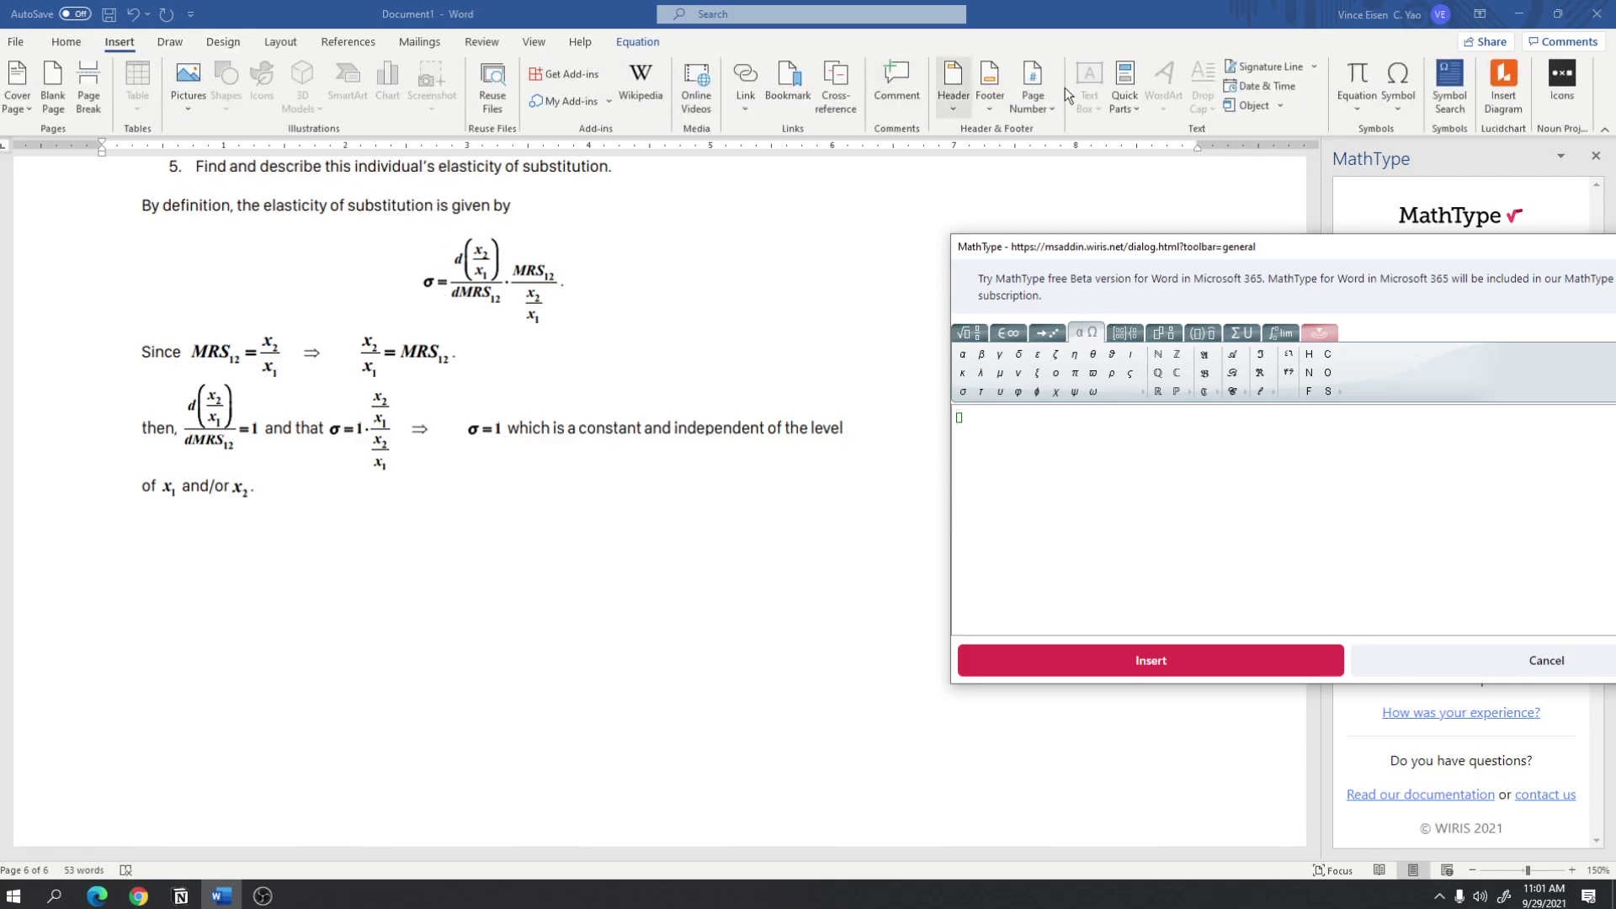
click(1360, 73)
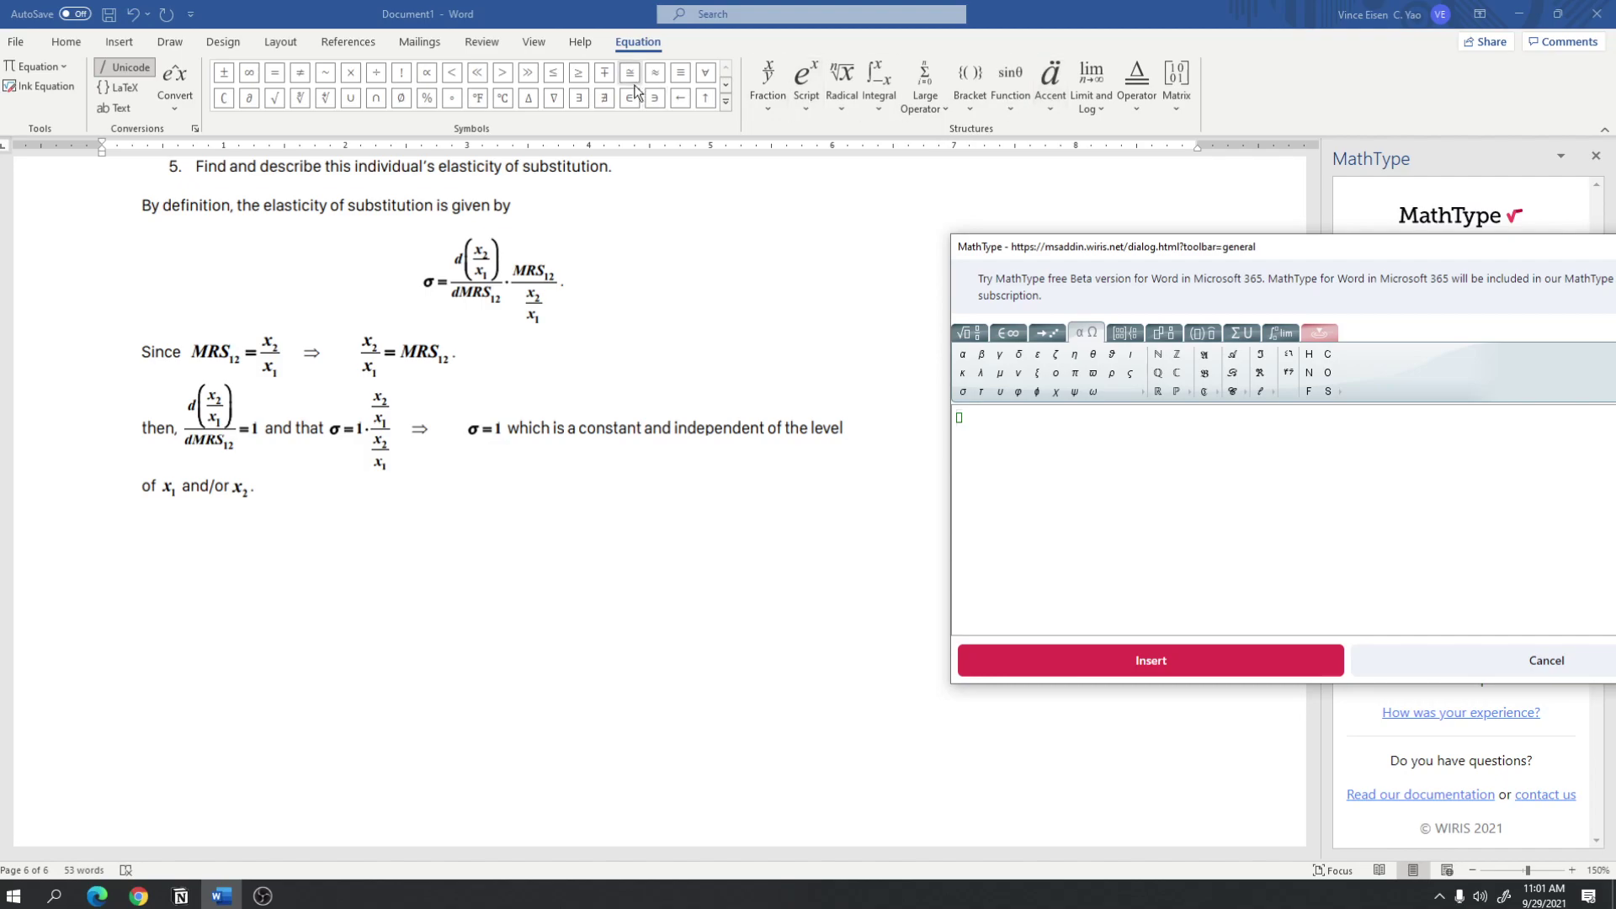
click(725, 86)
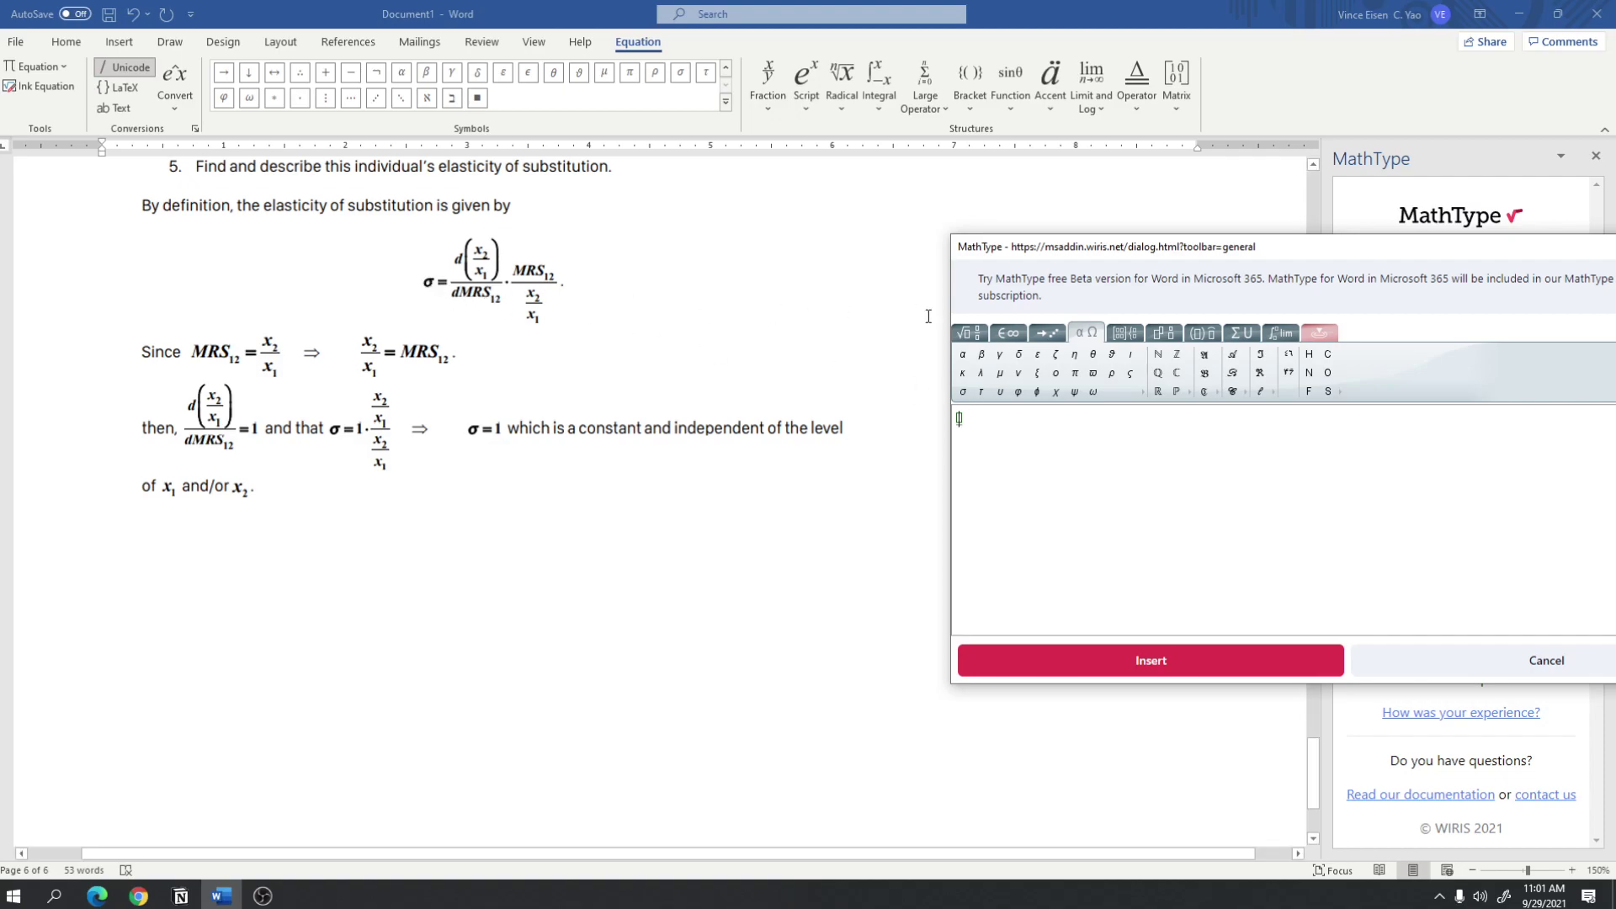
Insert and delete a σ from MathType's Greek palette, then type and clear '\sigma'.
click(1083, 335)
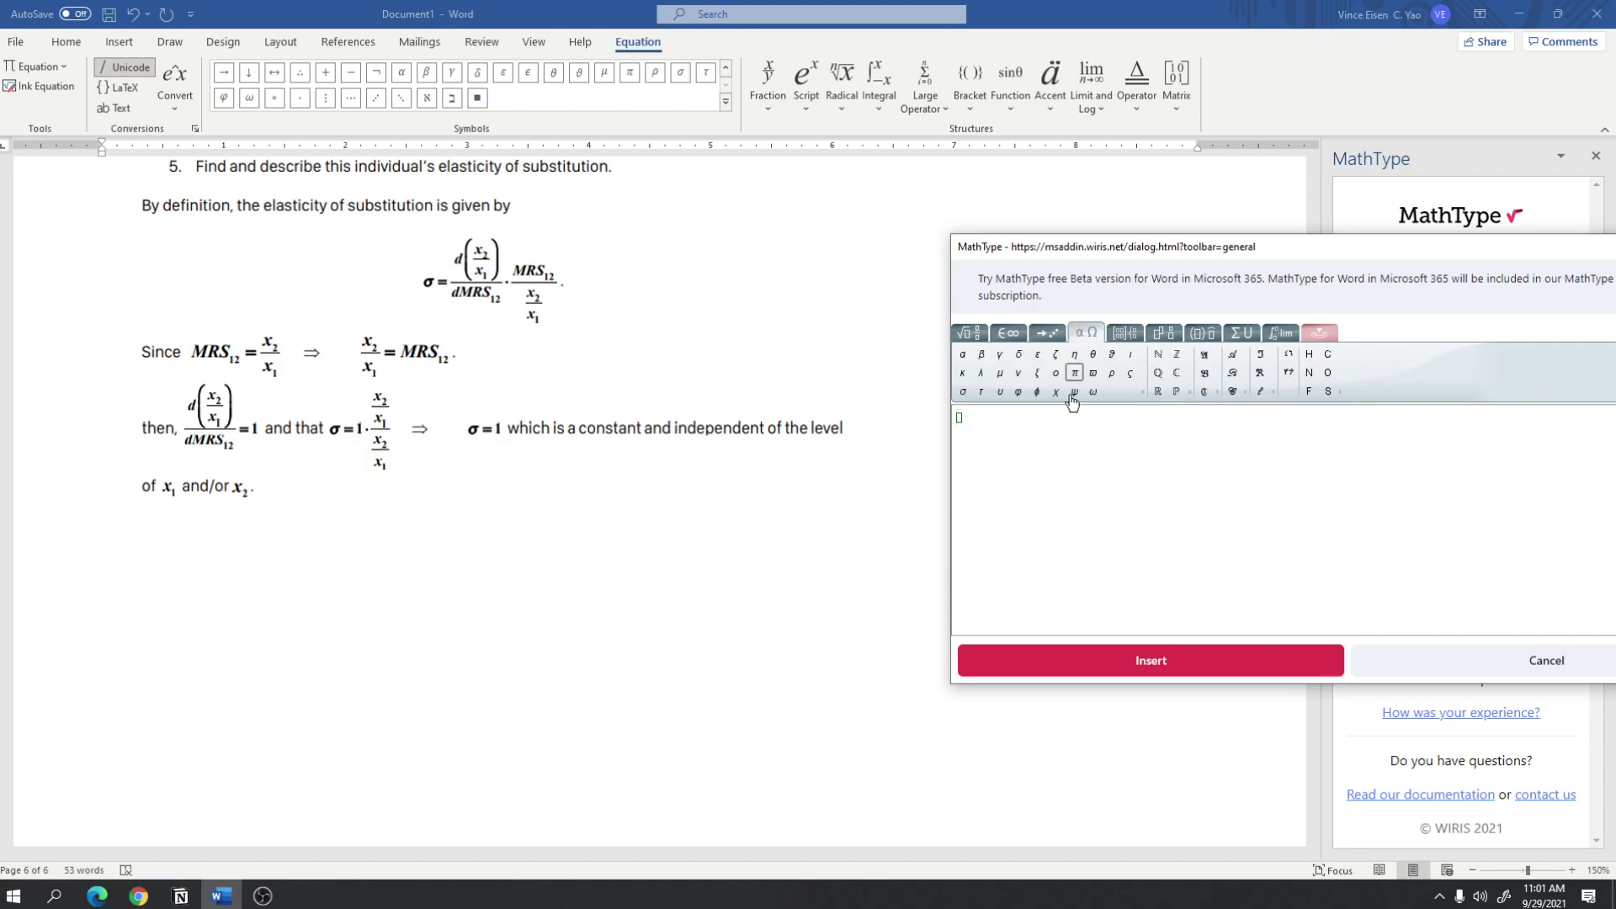
click(965, 396)
click(1189, 392)
key(BackSpace)
text(\sigma a)
key(BackSpace)
key(BackSpace)
key(BackSpace)
key(BackSpace)
key(BackSpace)
key(BackSpace)
key(BackSpace)
key(BackSpace)
Drag the MathType editor fully on screen, shrink it, and browse its template tabs.
drag(1215, 240, 1108, 264)
drag(785, 251, 1057, 297)
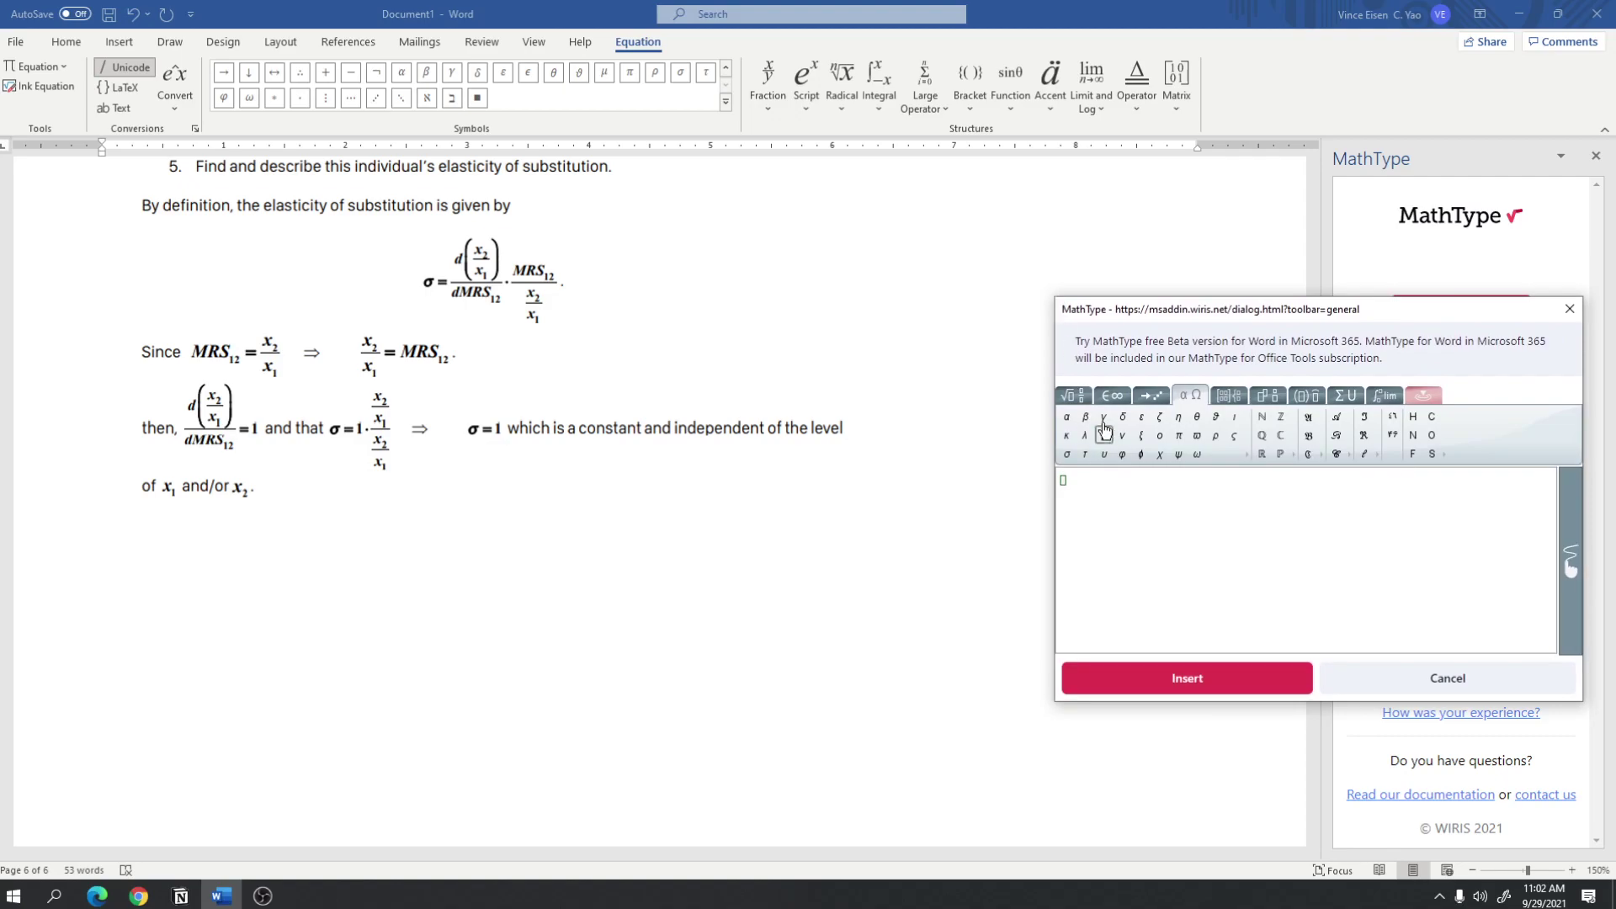
click(1065, 396)
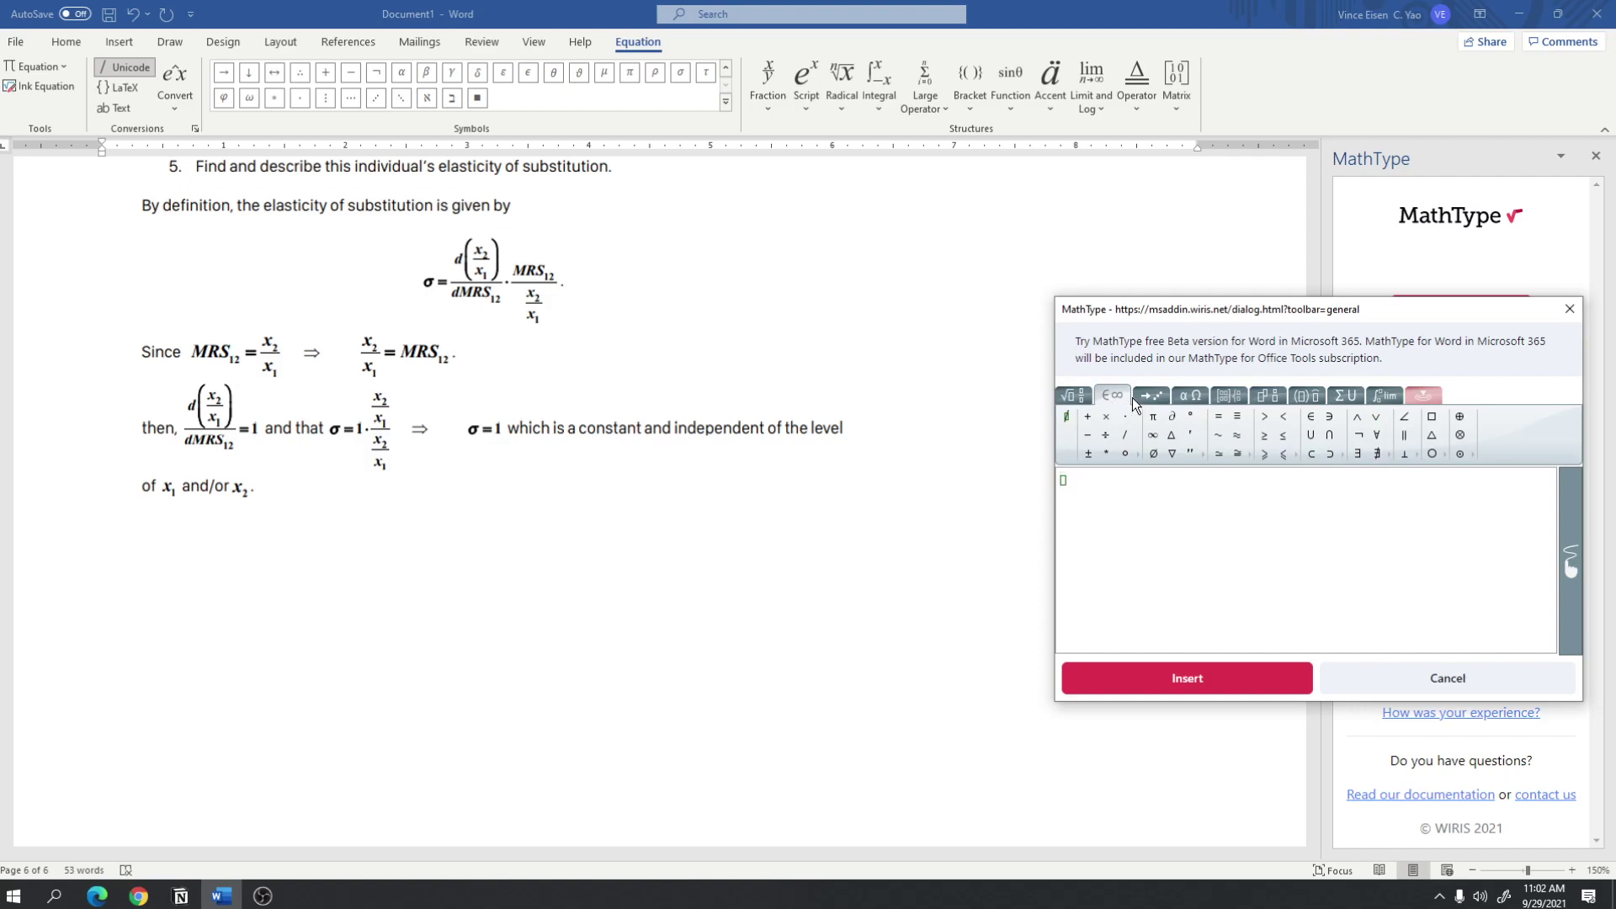
click(1229, 396)
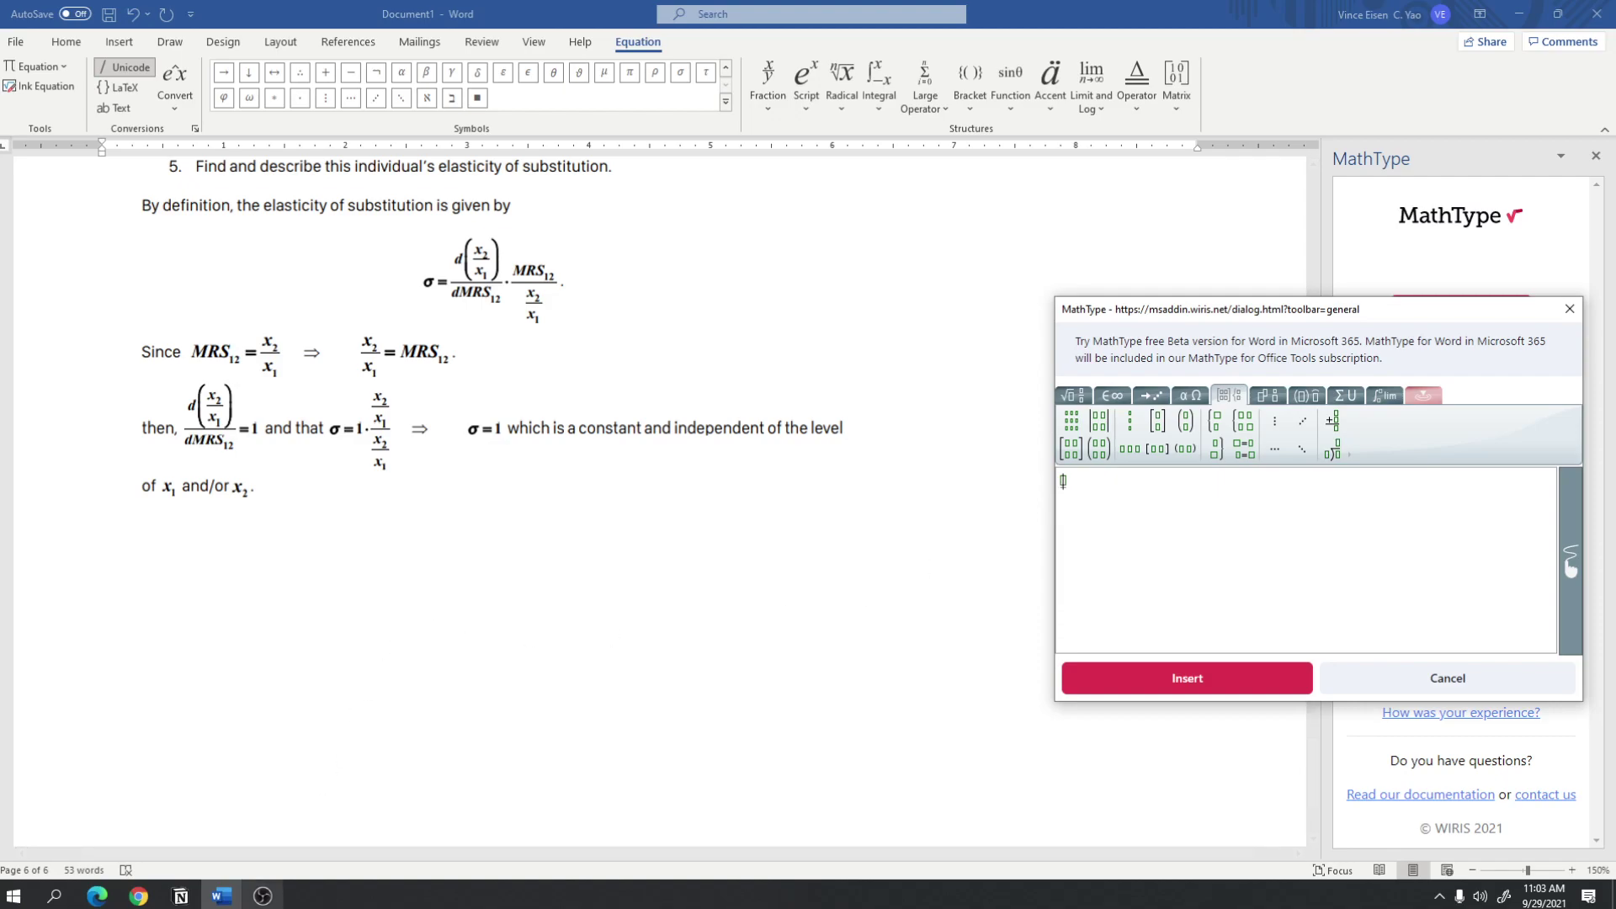
Bring OBS Studio's window in front of the Word document from the taskbar.
click(262, 895)
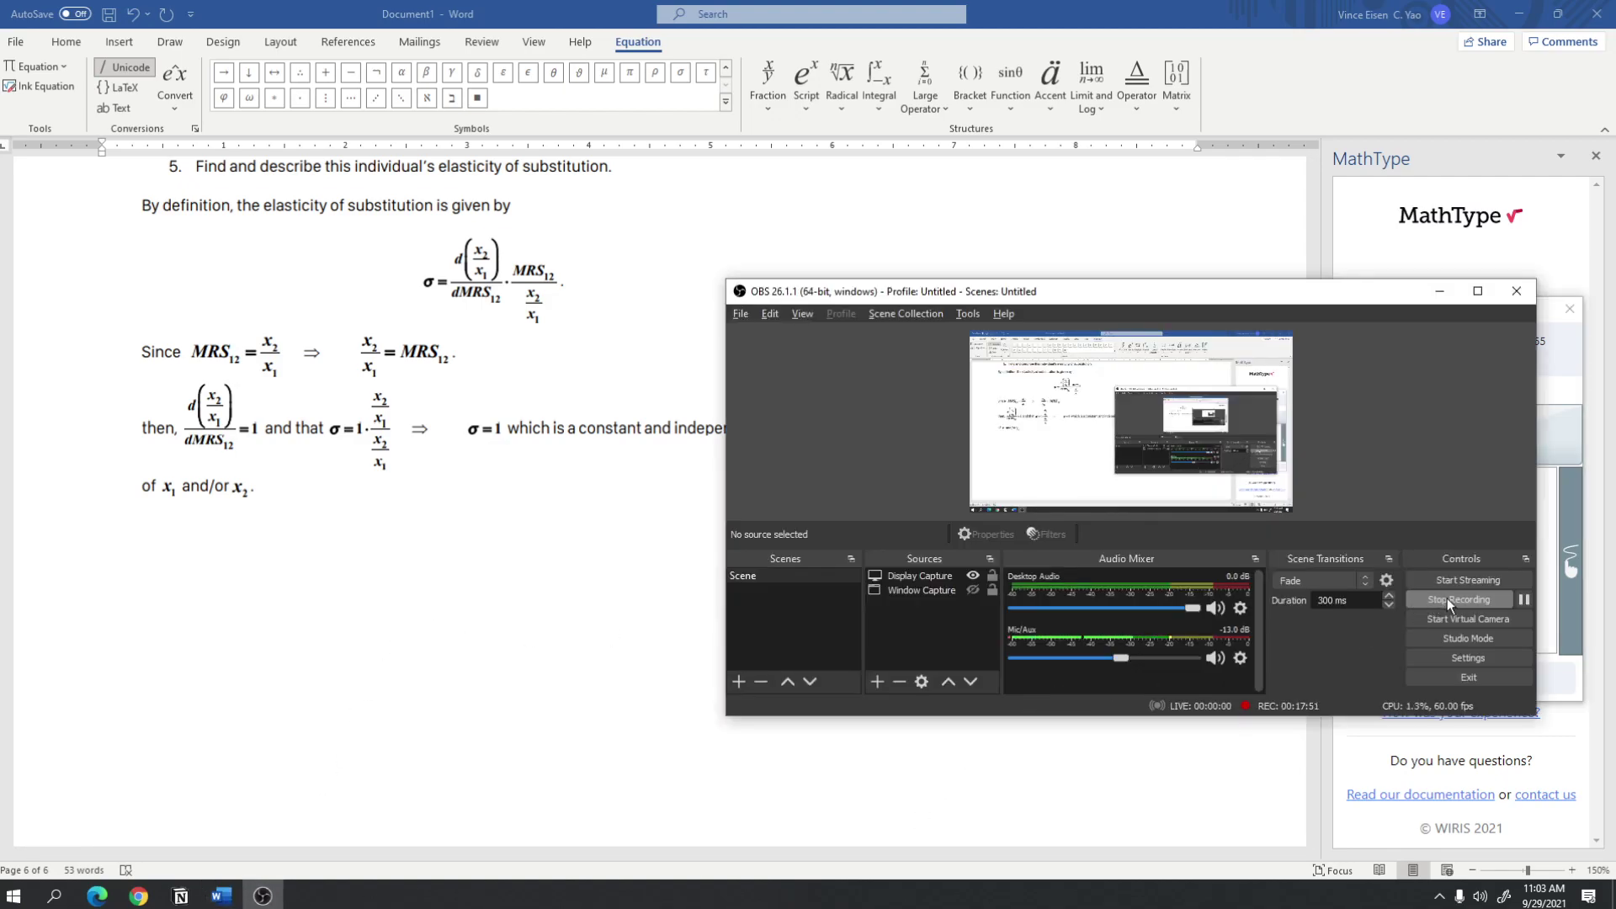